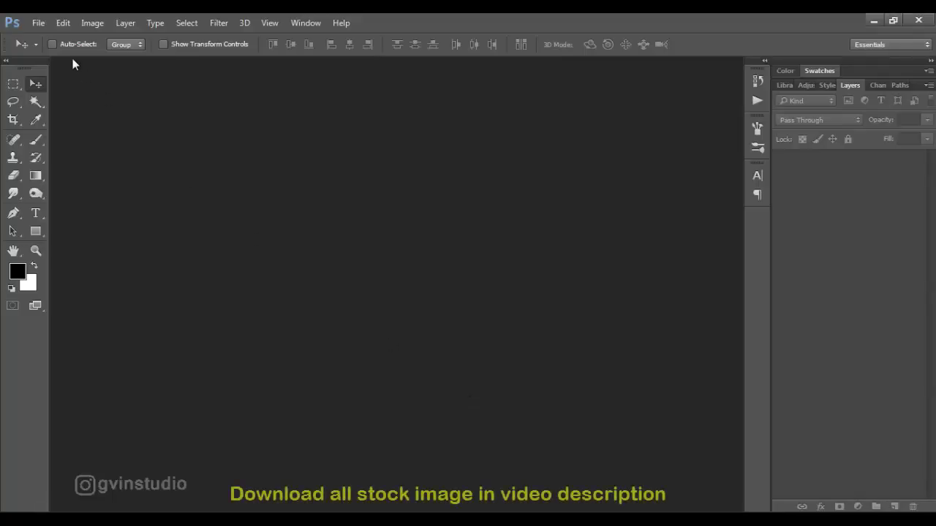
- Create a new blank document and open the lone tree sunset photo
left_click(38, 23)
left_click(48, 39)
left_click(608, 118)
left_click(38, 22)
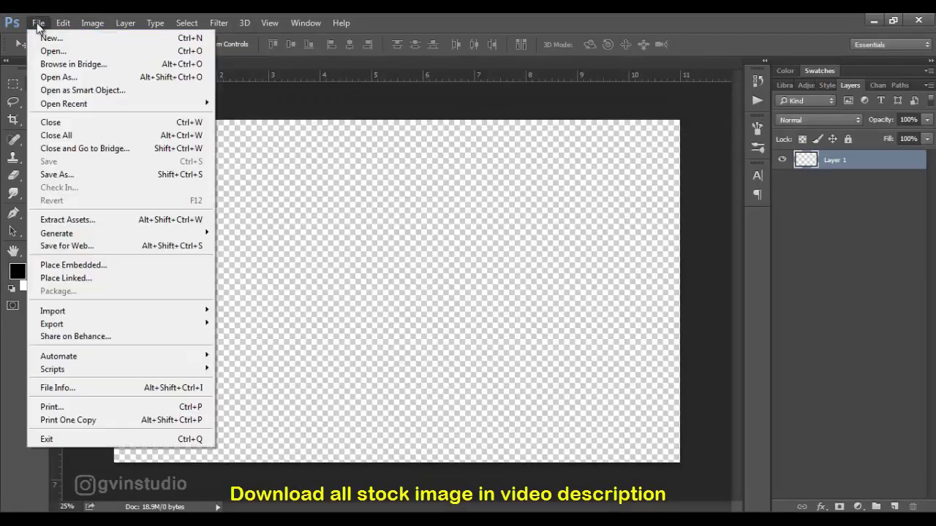
left_click(48, 49)
left_click(158, 241)
left_click(692, 398)
- Drag the tree photo in as Layer 2, scale it to 172% to fill the canvas, and close the source
mouse_move(420, 277)
left_mouse_down()
mouse_move(158, 65)
mouse_move(348, 233)
mouse_move(319, 224)
left_mouse_up()
key("ctrl+t")
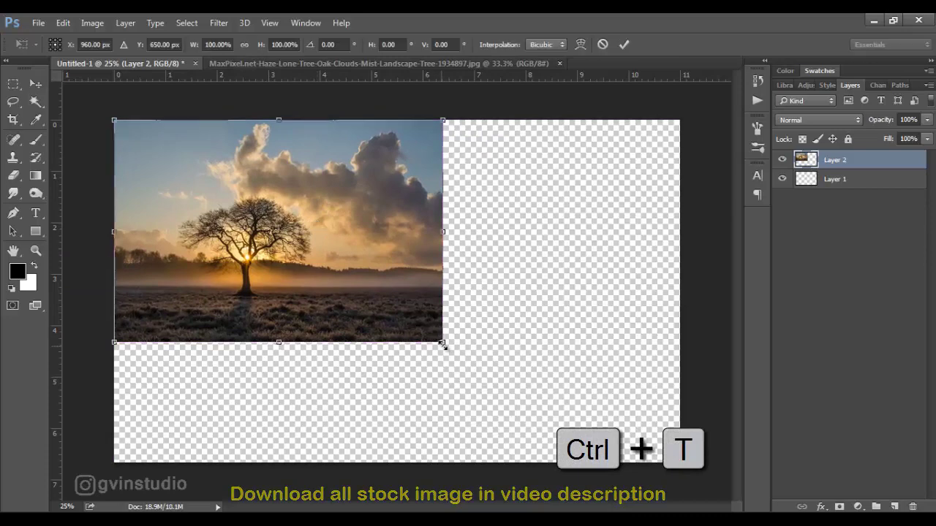
left_click_drag(443, 341, 680, 500)
left_click_drag(600, 471, 595, 432)
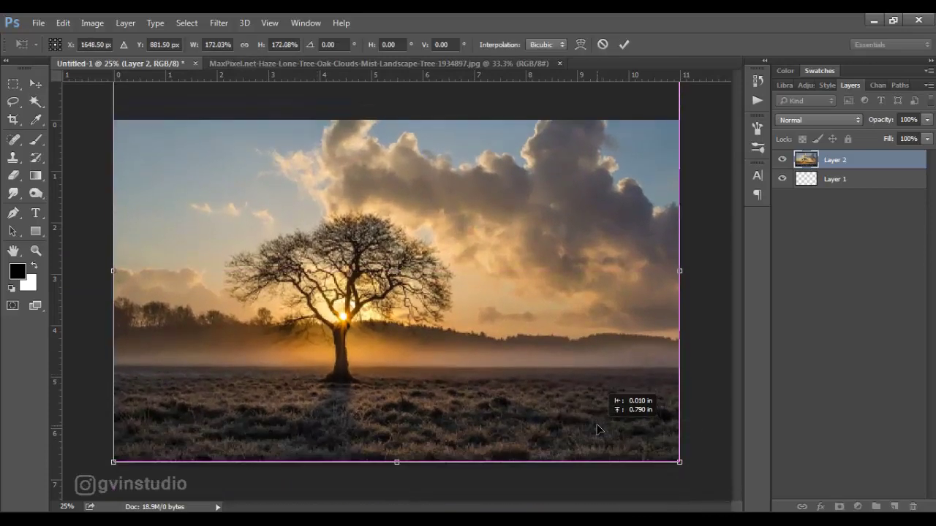
left_click(623, 44)
left_click(559, 63)
- Add a Color Balance adjustment with Cyan-Red -21 and Yellow-Blue +20
left_click(858, 507)
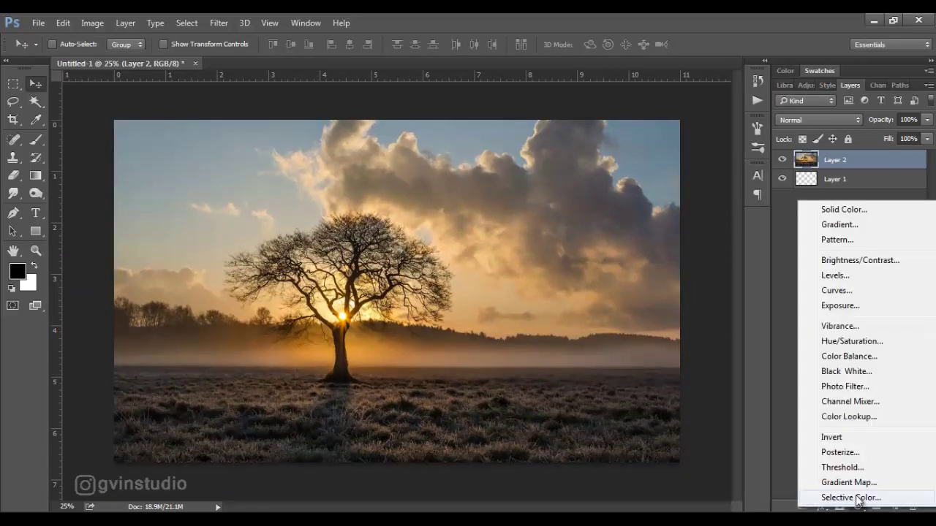
left_click(848, 358)
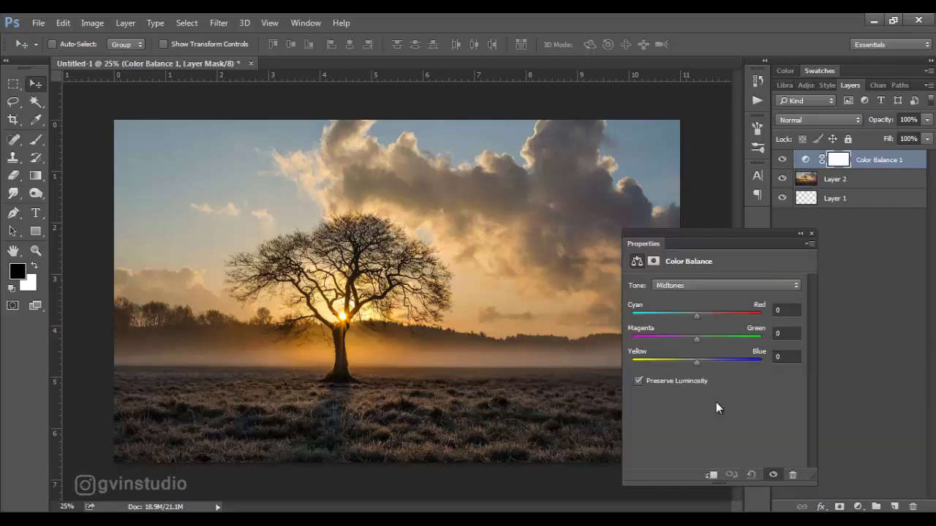
left_click_drag(700, 363, 709, 364)
left_click_drag(695, 315, 689, 315)
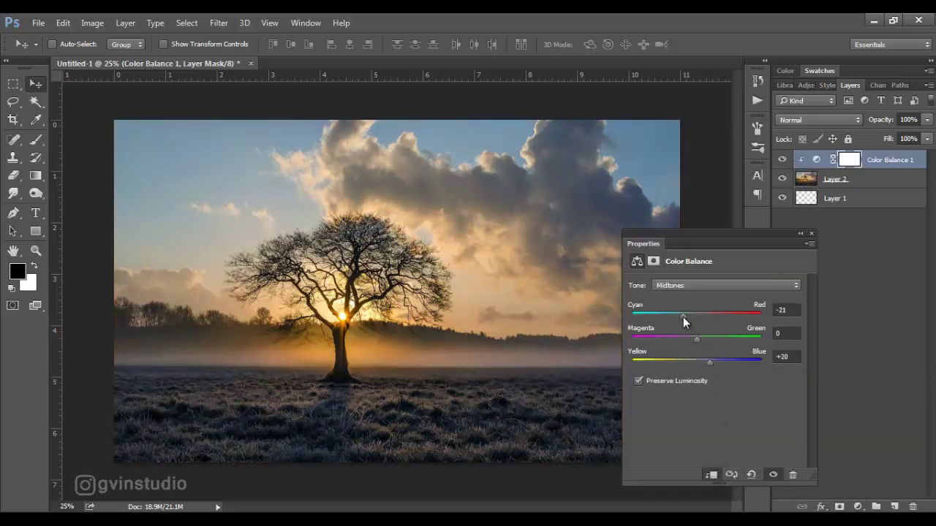
- Add a Curves adjustment, pulling the highlights down and lifting the shadows
left_click(858, 506)
left_click(840, 286)
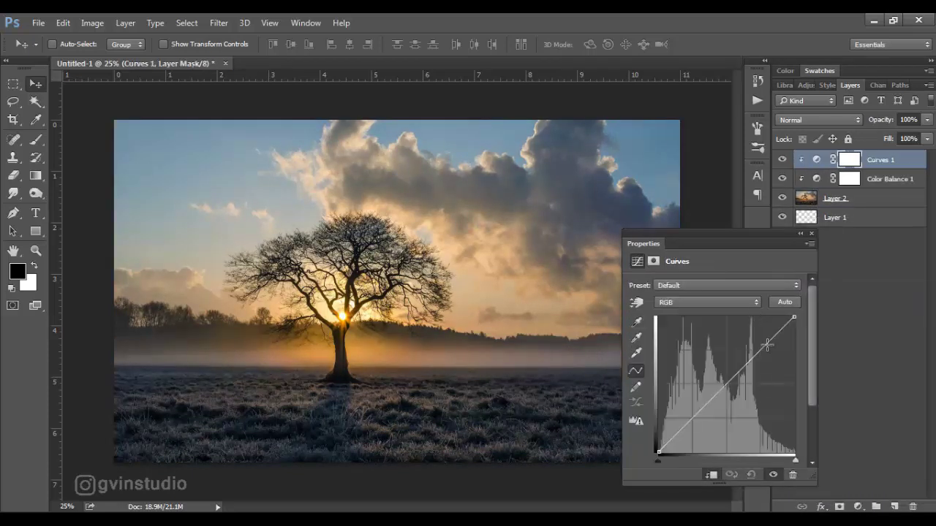
left_click_drag(767, 345, 767, 352)
left_click_drag(698, 420, 694, 411)
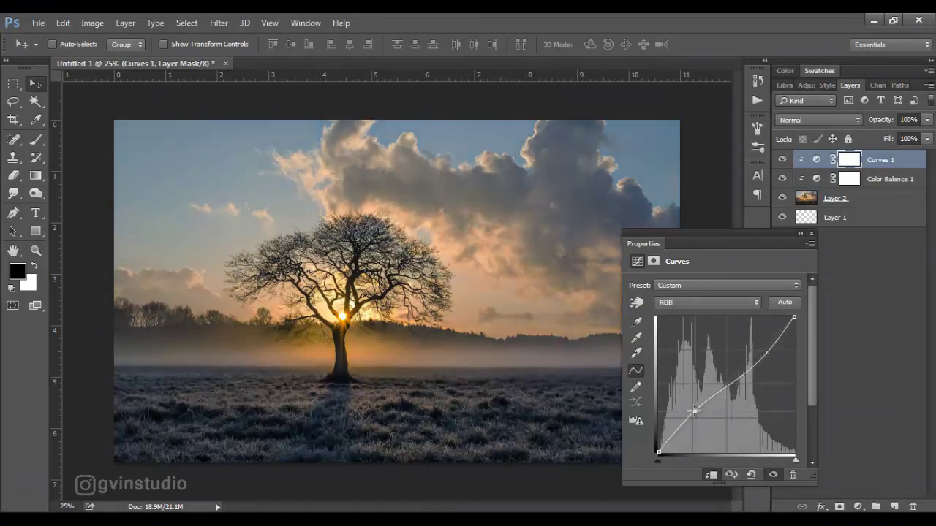
- Add a Brightness/Contrast adjustment with Brightness 9
left_click(858, 506)
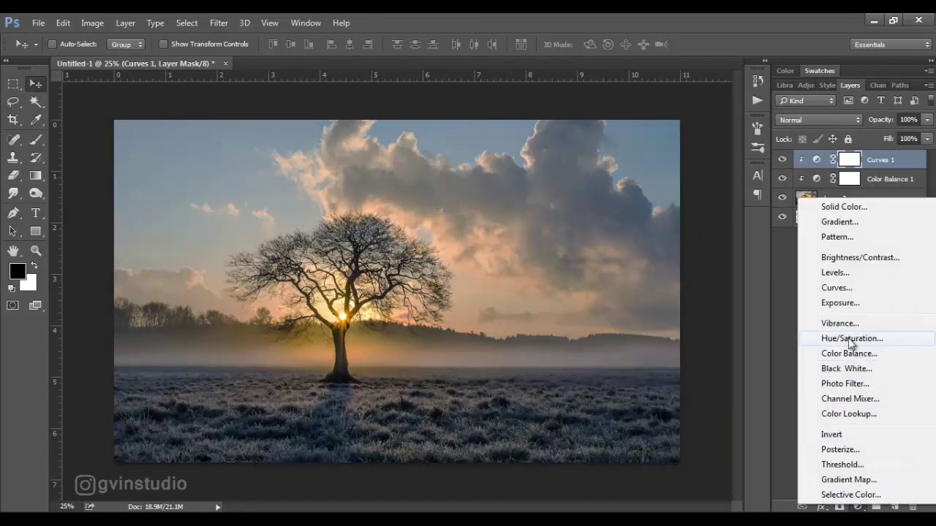
left_click(839, 260)
left_click_drag(713, 321, 719, 320)
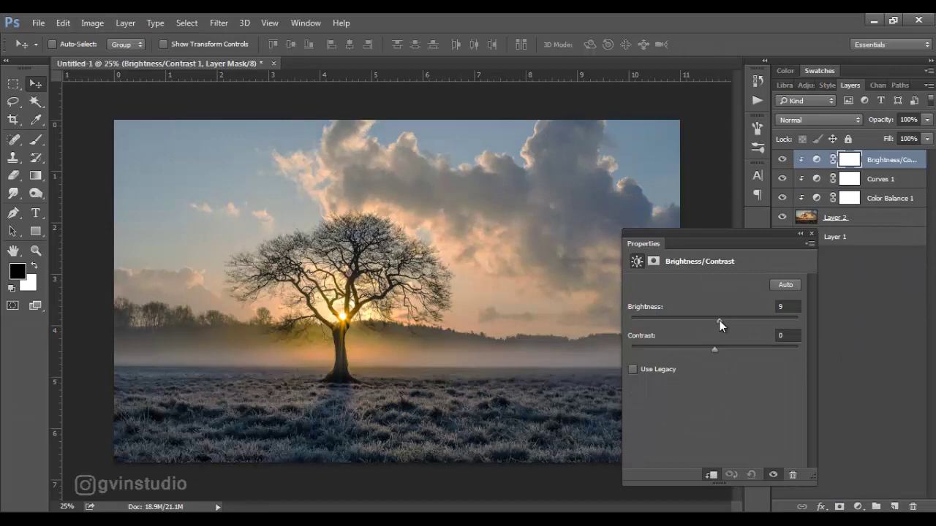
left_click(811, 235)
left_click(38, 23)
- Bring the field and dirt road photo in as Layer 3, scaled to about 72%
left_click(45, 48)
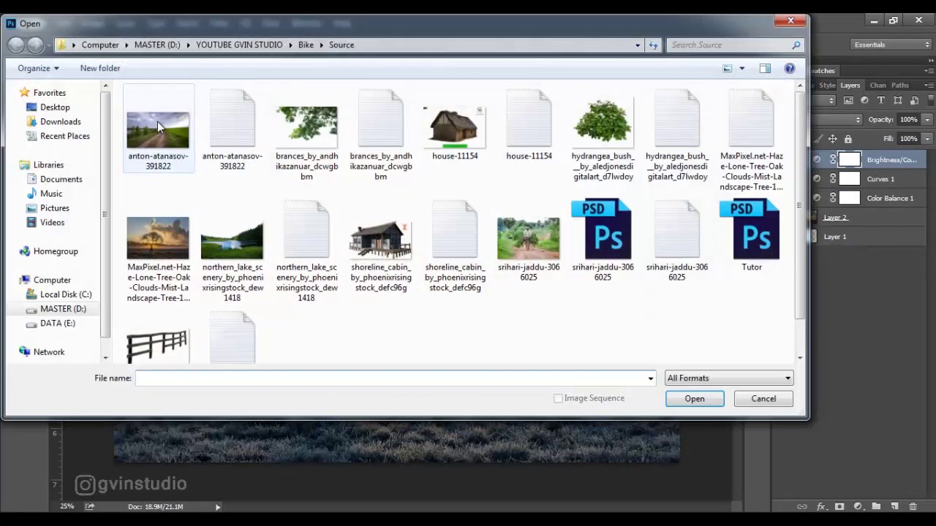
double_click(157, 121)
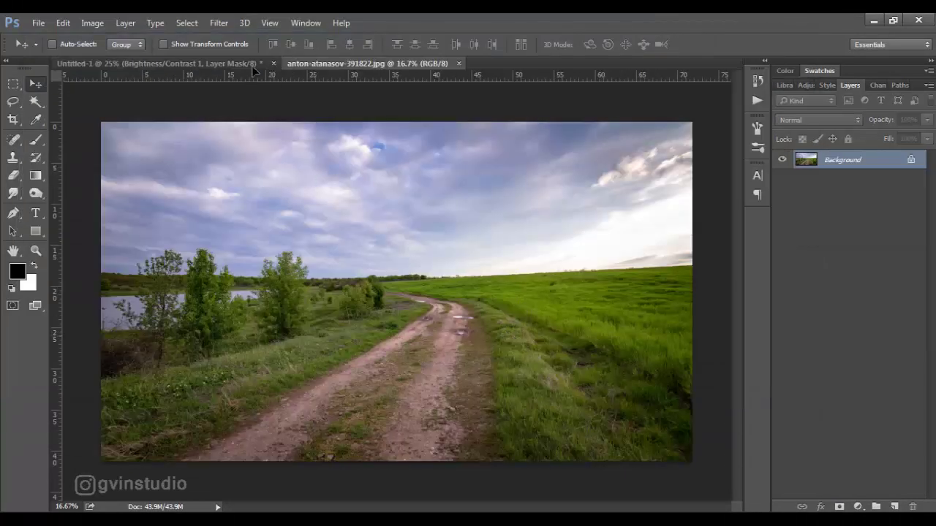
key("ctrl+t")
mouse_move(255, 69)
left_mouse_down()
mouse_move(281, 169)
mouse_move(461, 322)
left_mouse_up()
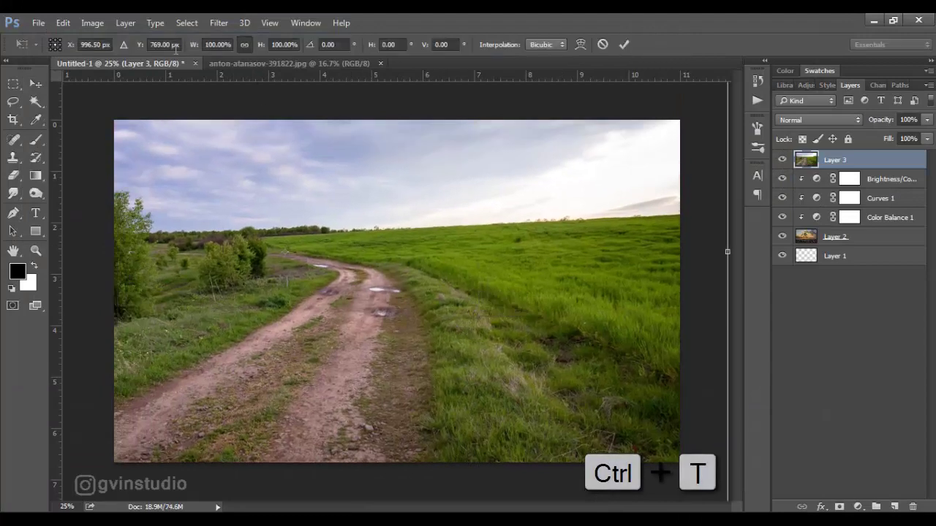
left_click_drag(306, 184, 401, 251)
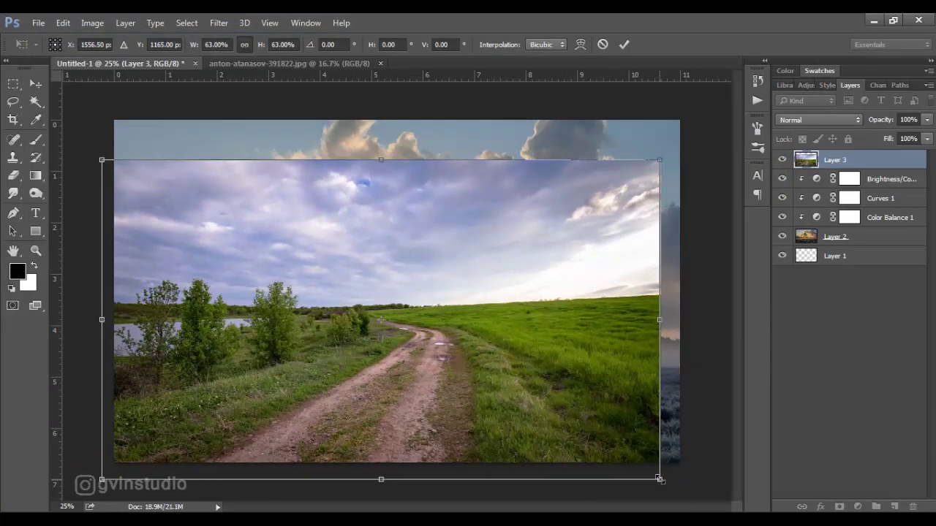
scroll(659, 479, "down", 2)
left_click_drag(619, 419, 577, 420)
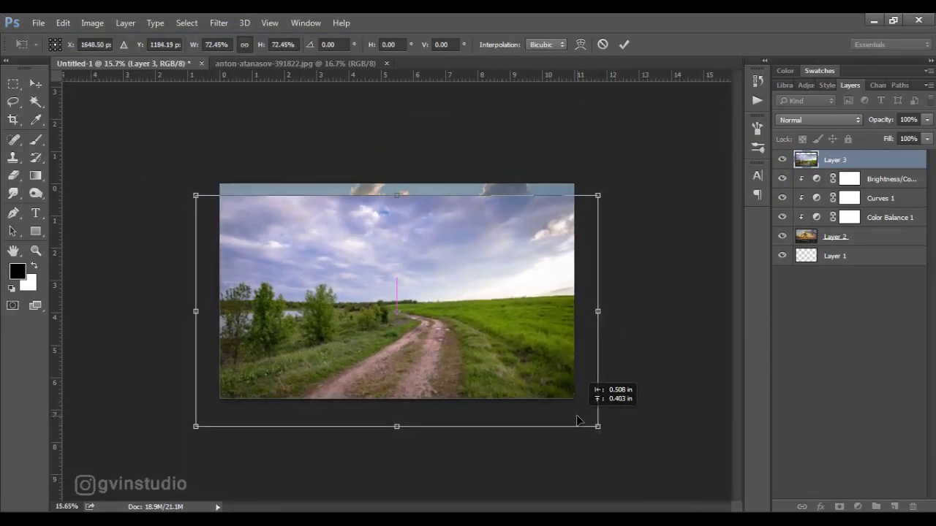
left_click(623, 43)
scroll(656, 272, "up", 1)
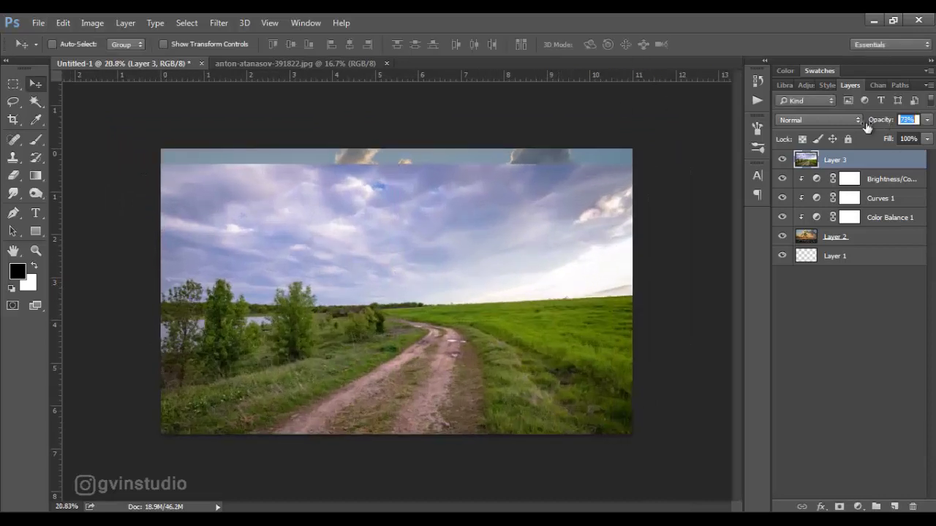
- Squash the field layer down from the top and set its opacity to 58%
left_click_drag(866, 126, 850, 131)
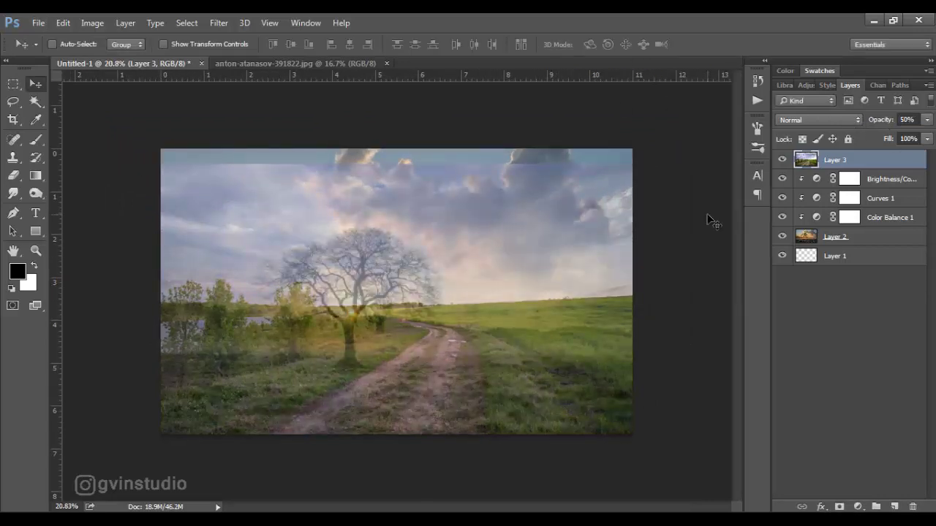
key("ctrl+t")
mouse_move(396, 166)
left_mouse_down()
mouse_move(399, 266)
mouse_move(398, 257)
left_mouse_up()
left_click(623, 44)
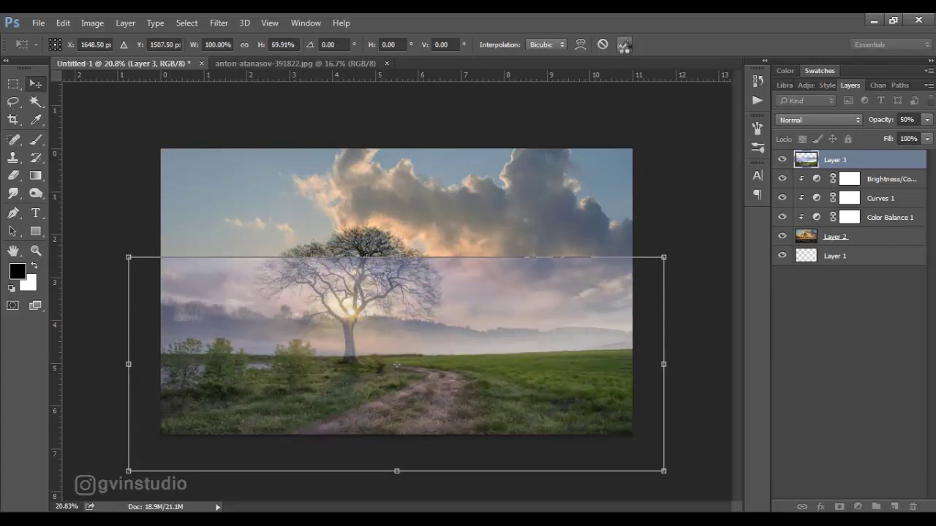
mouse_move(874, 126)
left_mouse_down()
mouse_move(902, 121)
mouse_move(880, 124)
left_mouse_up()
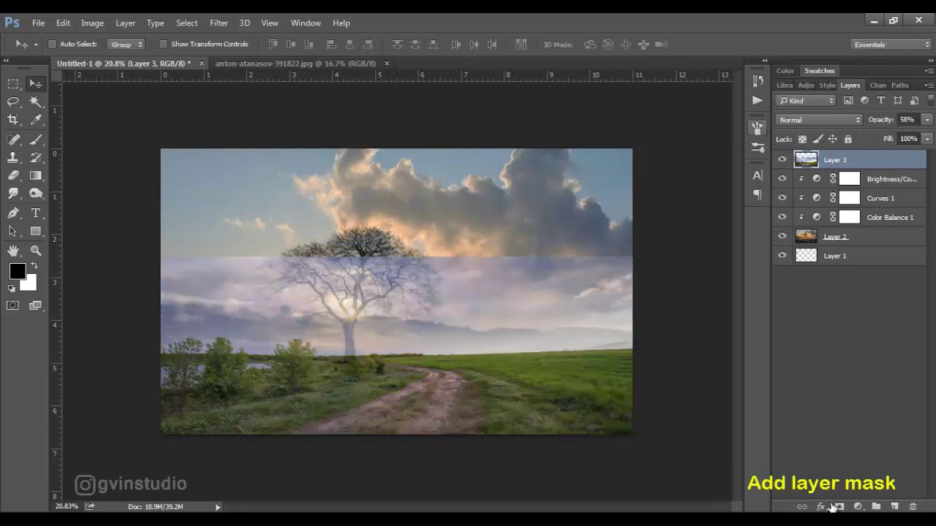
- Add a mask to Layer 3 and paint out its upper band with a soft brush
left_click(839, 506)
left_click(36, 140)
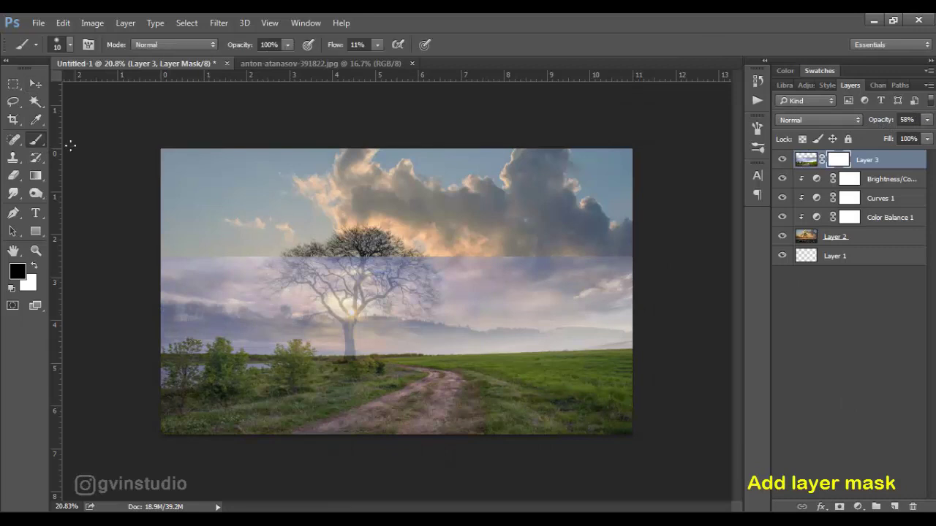
key("bracketright")
key("bracketright")
key("bracketright")
right_click(217, 201)
left_click_drag(333, 47, 397, 48)
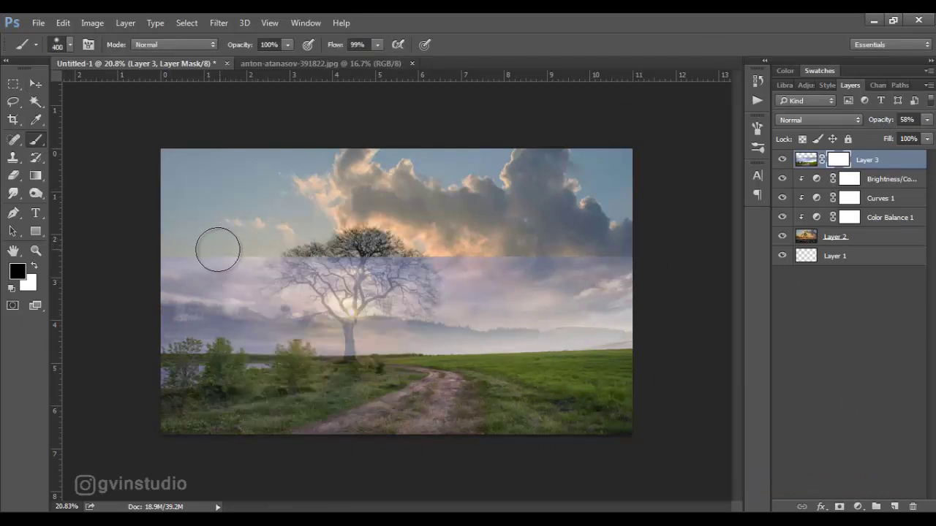
mouse_move(217, 249)
left_mouse_down()
mouse_move(589, 271)
mouse_move(307, 307)
left_mouse_up()
key("bracketleft")
mouse_move(176, 307)
left_mouse_down()
mouse_move(398, 322)
mouse_move(644, 316)
left_mouse_up()
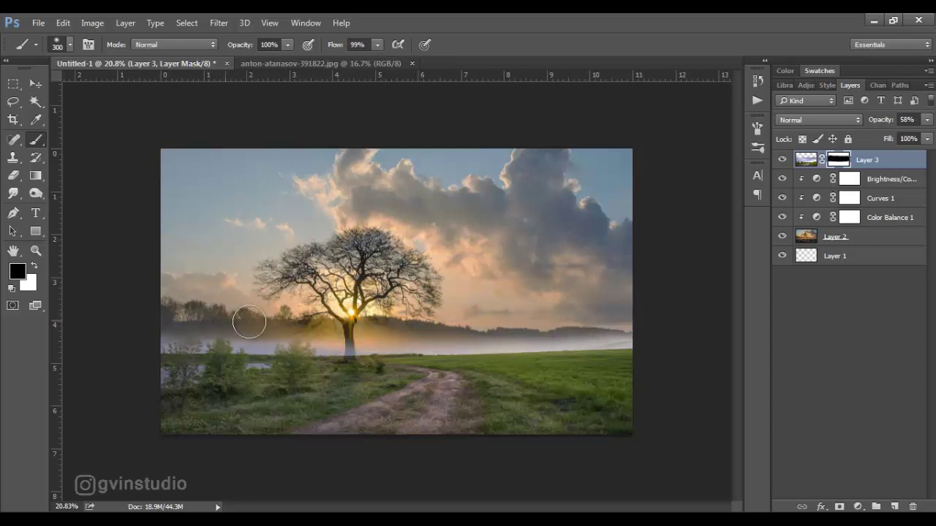
- Switch to a textured grass brush and raise Layer 3 opacity to 100%
right_click(187, 320)
scroll(285, 437, "down", 3)
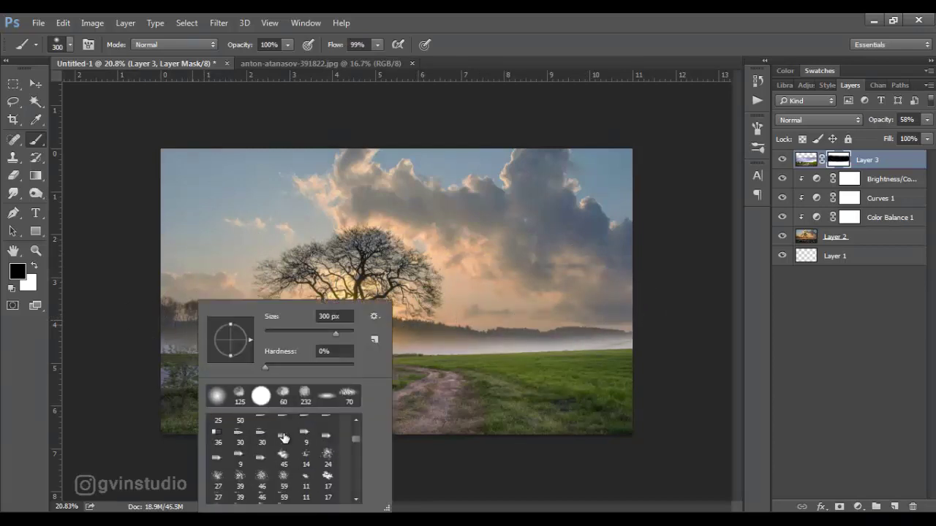
scroll(284, 437, "down", 3)
scroll(284, 437, "down", 3)
scroll(285, 437, "down", 3)
scroll(284, 437, "down", 2)
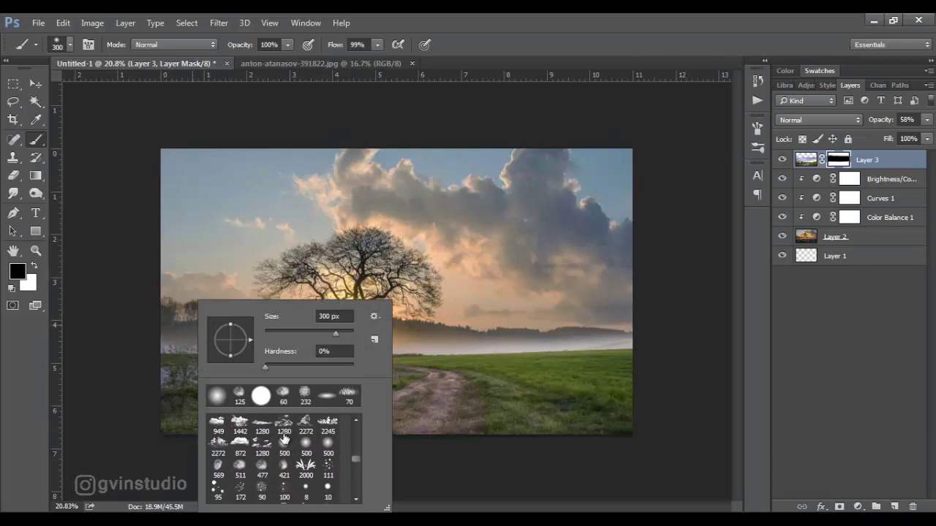
scroll(284, 437, "down", 3)
scroll(284, 438, "down", 3)
left_click(266, 472)
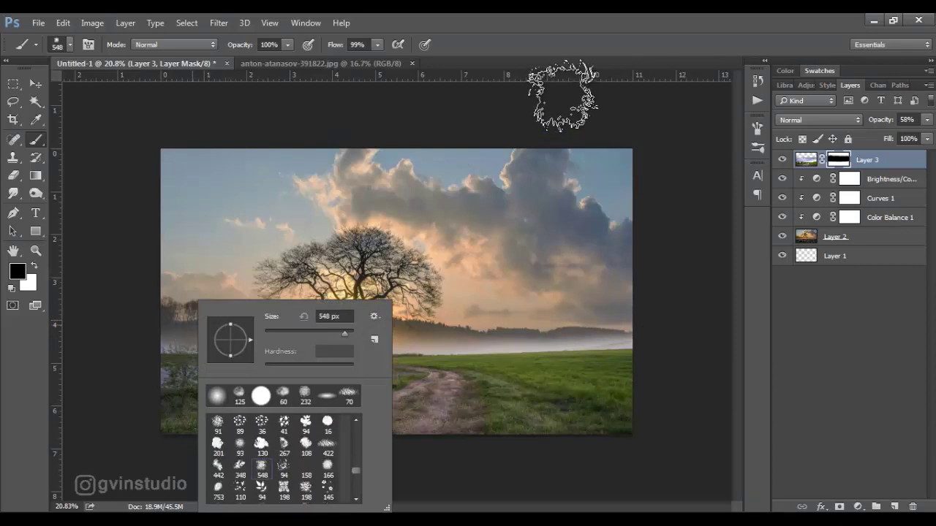
left_click(564, 94)
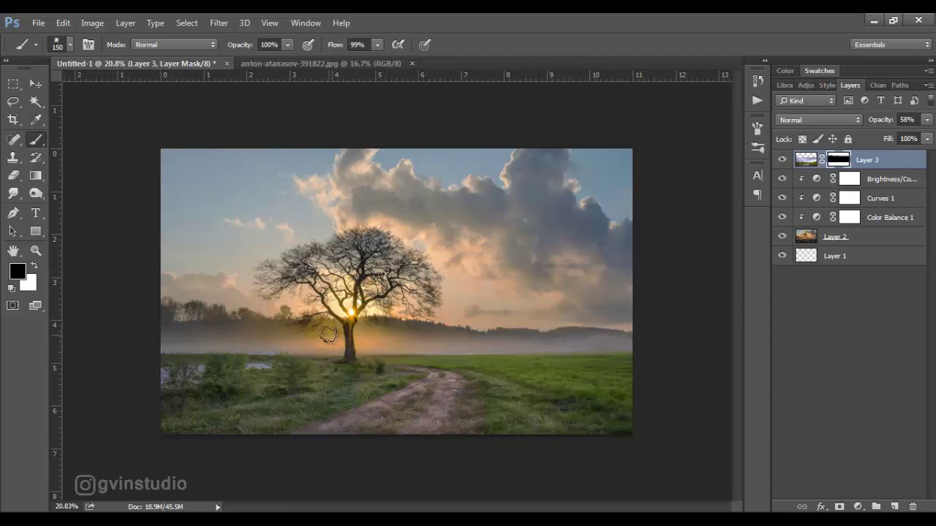
left_click_drag(880, 120, 903, 126)
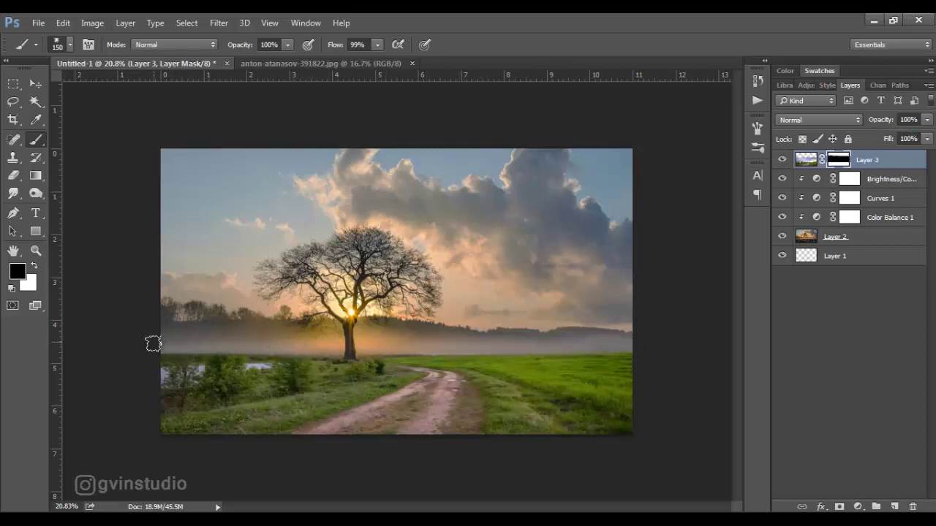
scroll(359, 341, "down", 3)
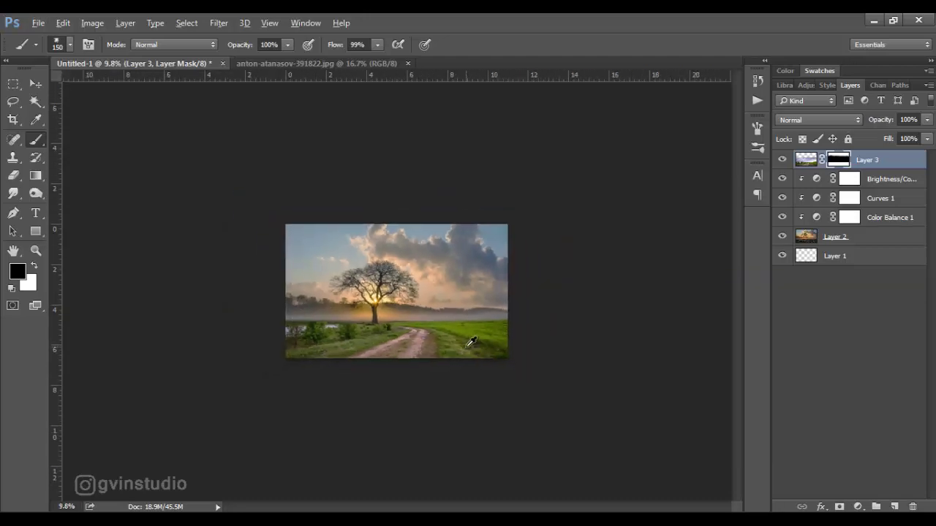
scroll(471, 340, "up", 4)
- Bring the lake photo in as Layer 4 and shrink it to about 75%
left_click(38, 22)
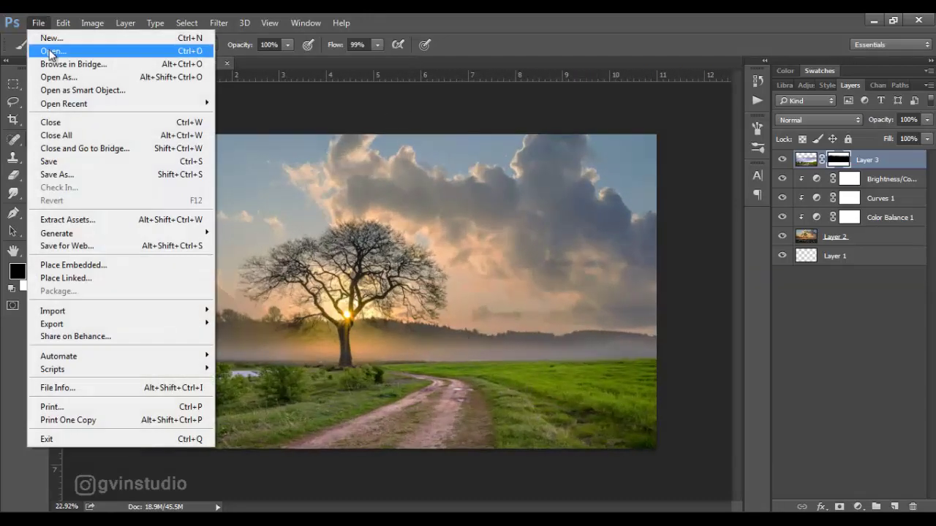
left_click(43, 46)
key("v")
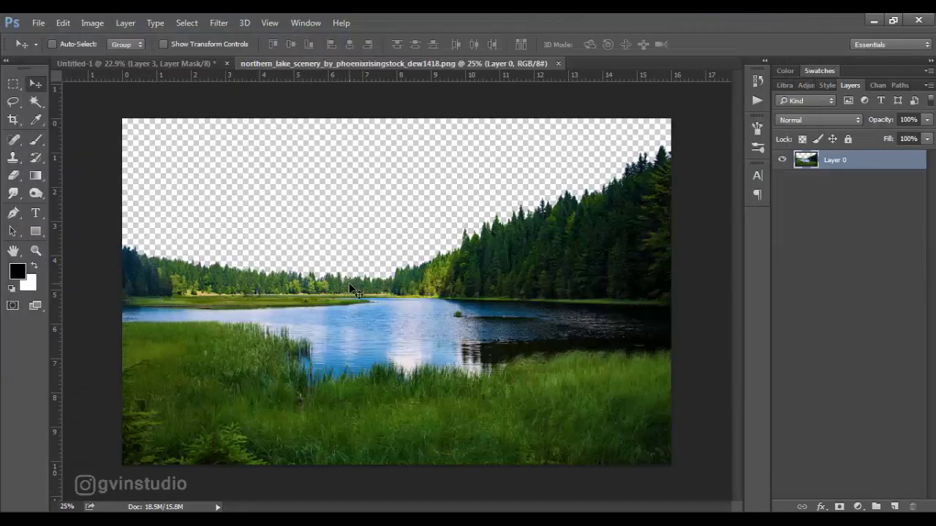
mouse_move(348, 277)
left_mouse_down()
mouse_move(192, 66)
mouse_move(257, 189)
left_mouse_up()
key("ctrl+t")
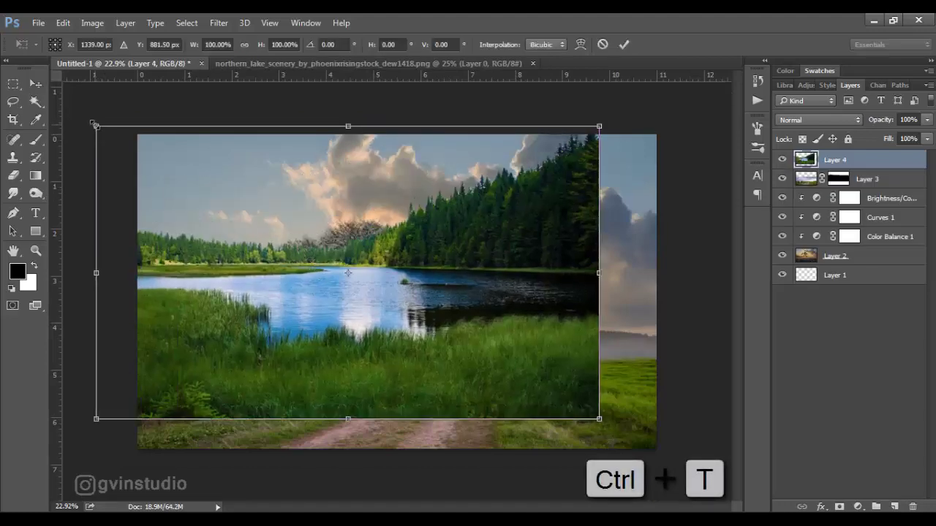
left_click_drag(94, 125, 219, 199)
- Flip the lake horizontally, place it in the lower-left, and add a layer mask
right_click(293, 323)
left_click(321, 299)
left_click_drag(322, 300, 165, 316)
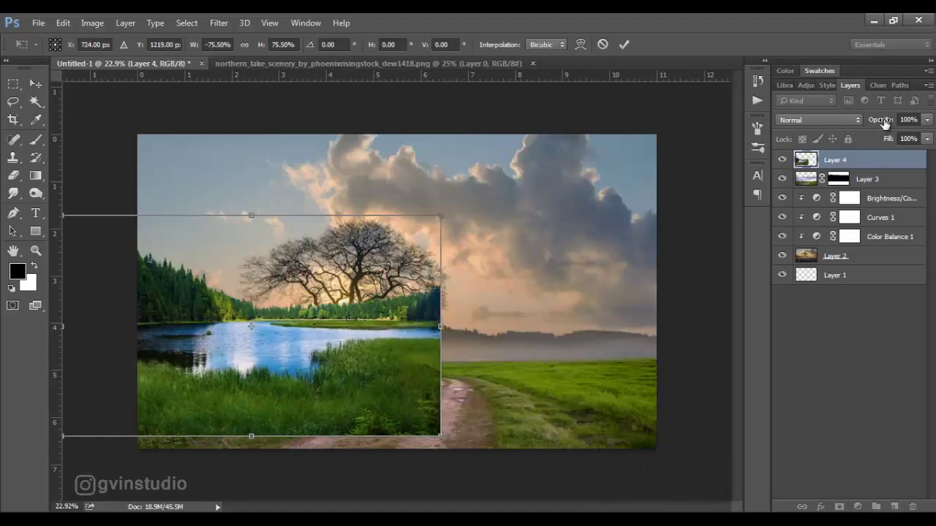
left_click_drag(900, 120, 870, 119)
mouse_move(414, 270)
left_mouse_down()
mouse_move(349, 315)
mouse_move(388, 321)
mouse_move(372, 325)
mouse_move(365, 347)
mouse_move(371, 316)
left_mouse_up()
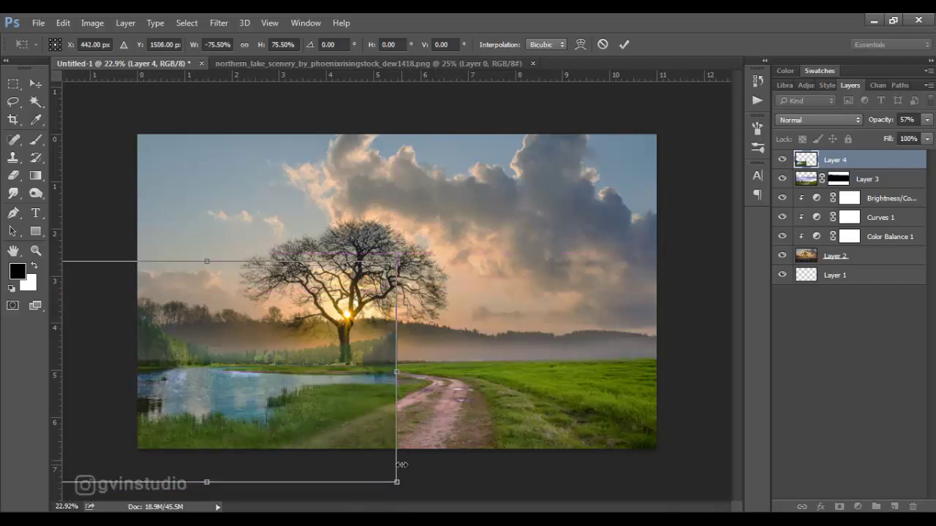
left_click_drag(396, 482, 407, 491)
key("Return")
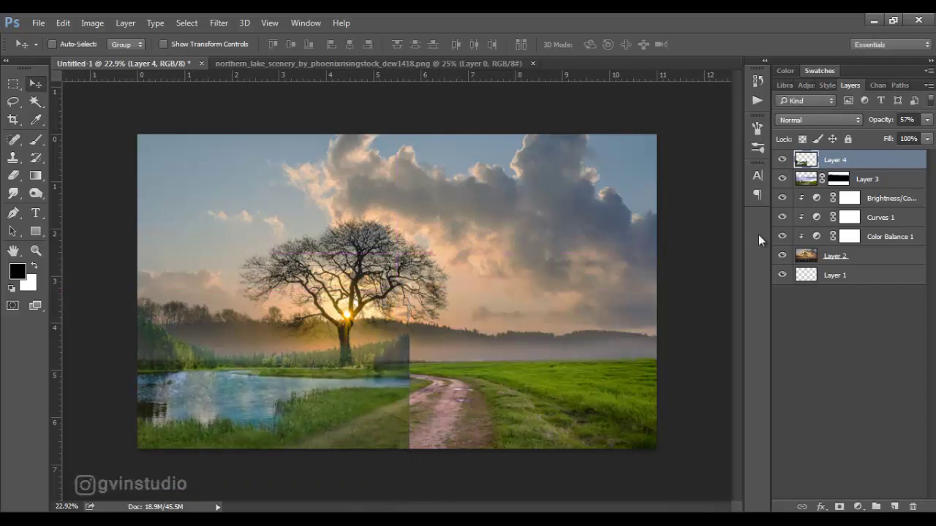
left_click(841, 507)
- Restore the lake to full opacity and brush its mask to reveal the dirt road
key("0")
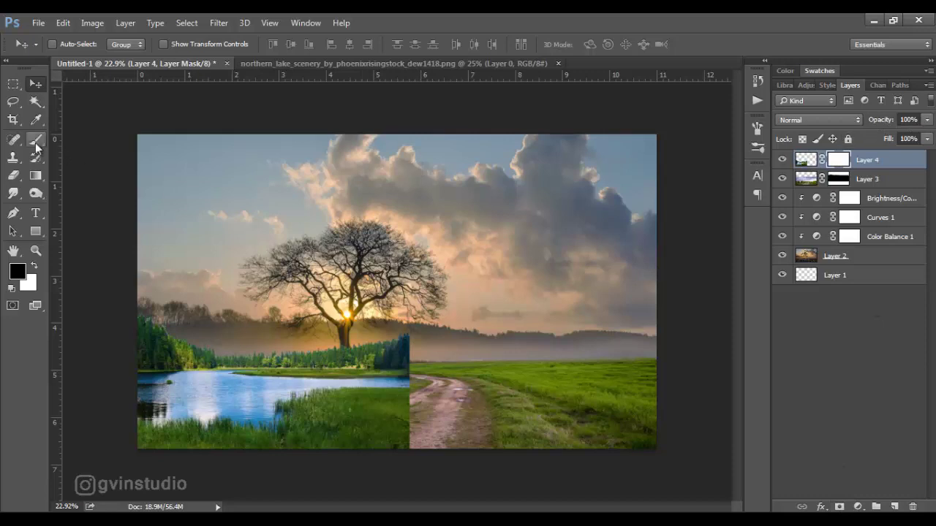
left_click(36, 145)
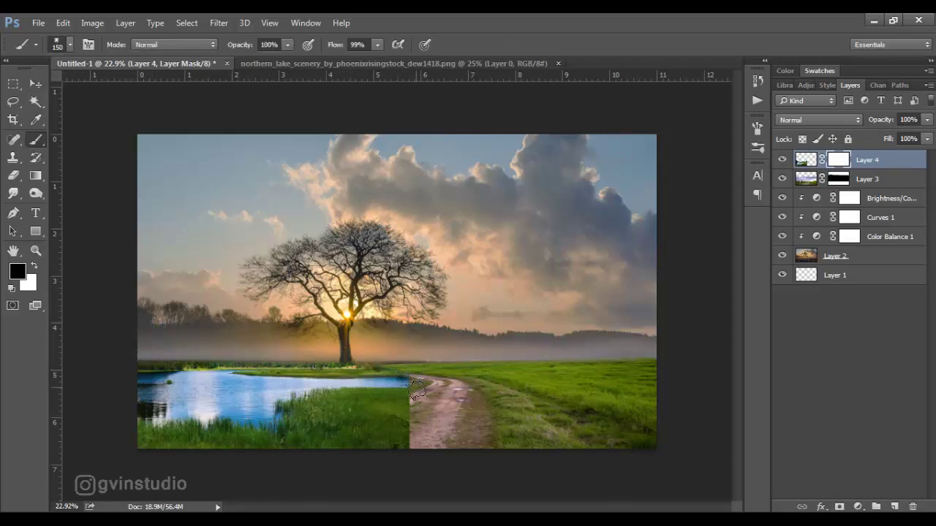
left_click_drag(374, 406, 409, 437)
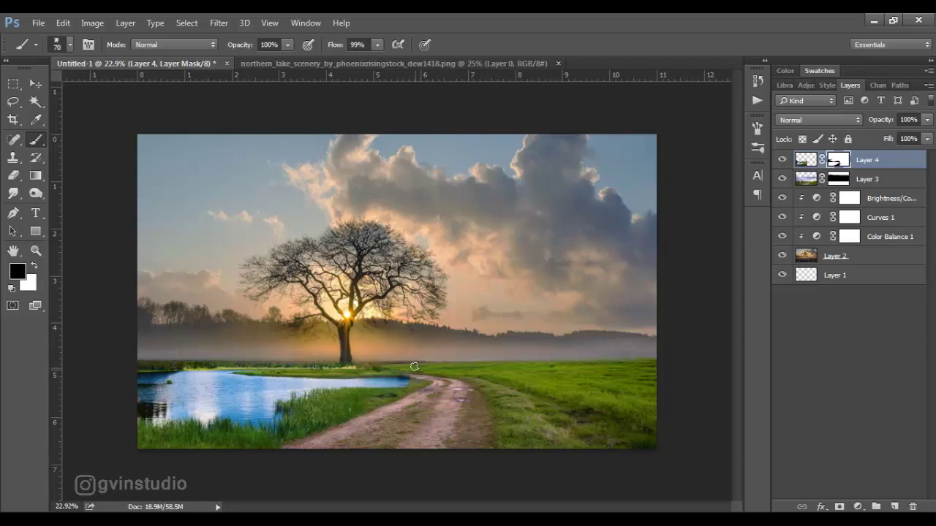
key("v")
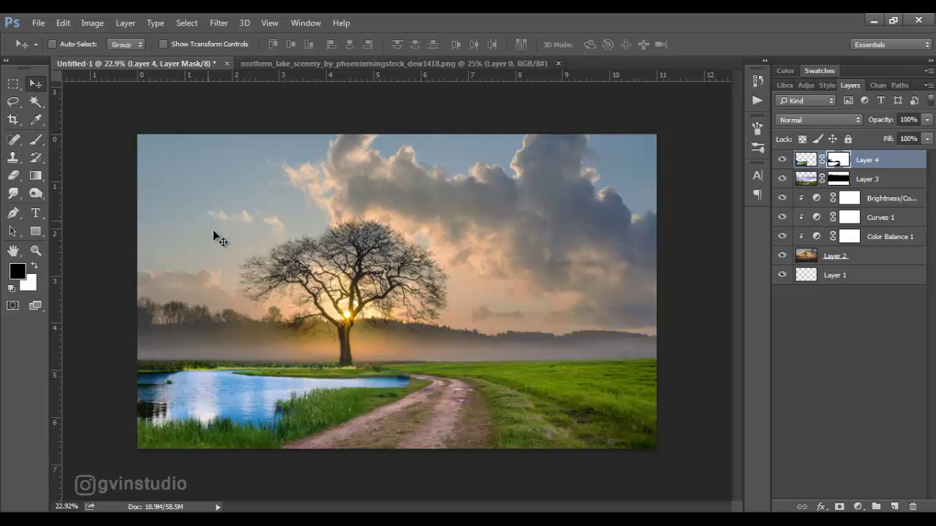
scroll(411, 341, "down", 1)
scroll(412, 341, "up", 2)
- Close the lake source and add clipped Hue/Saturation and darkening Brightness/Contrast to the lake
left_click(557, 62)
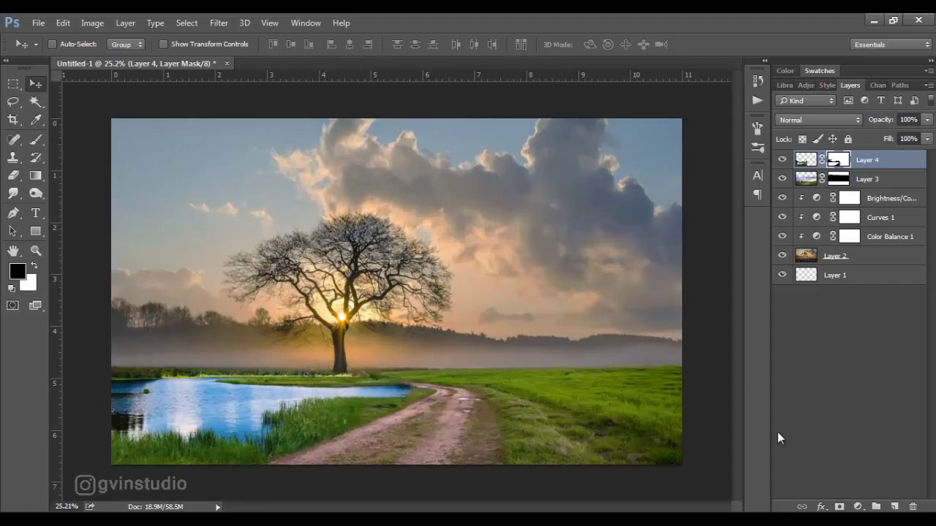
left_click(857, 506)
left_click(815, 338)
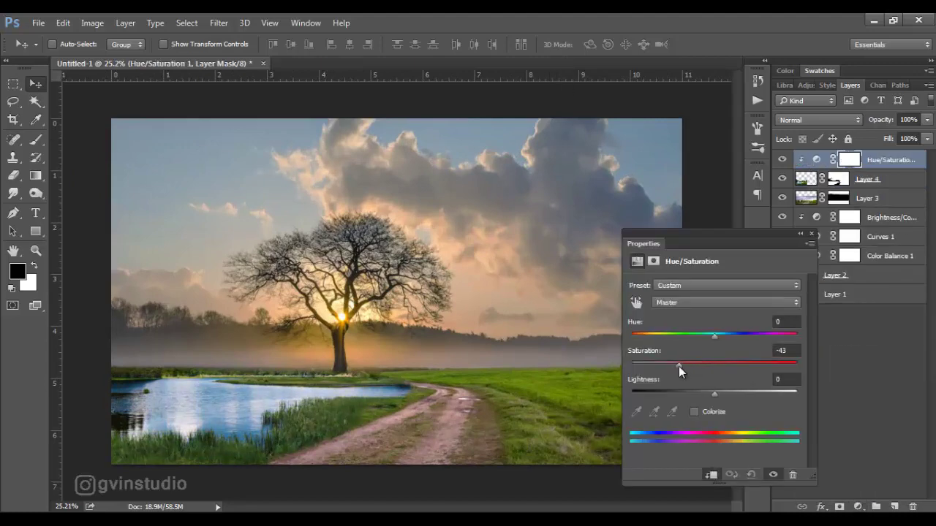
left_click(857, 507)
left_click(841, 260)
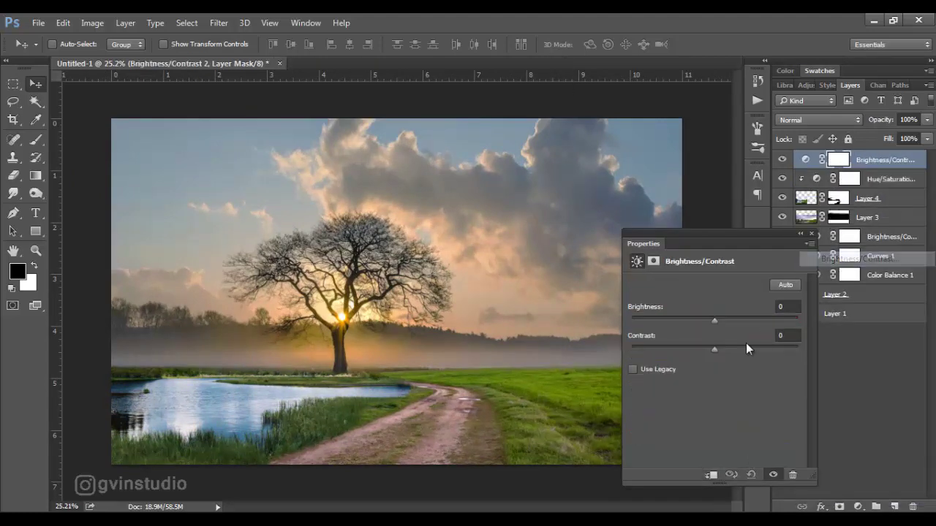
left_click_drag(713, 322, 644, 322)
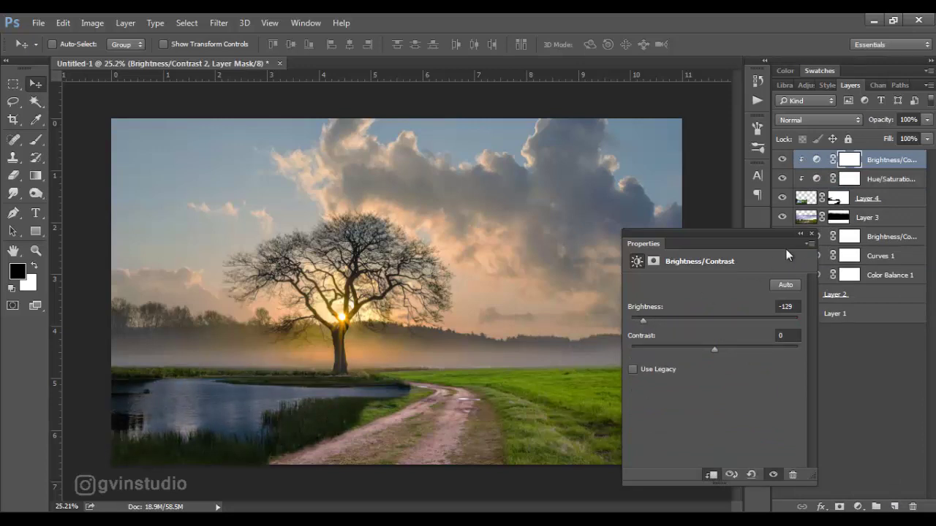
left_click(810, 233)
- Add an Exposure adjustment above Layer 3 to darken the field
left_click(866, 220)
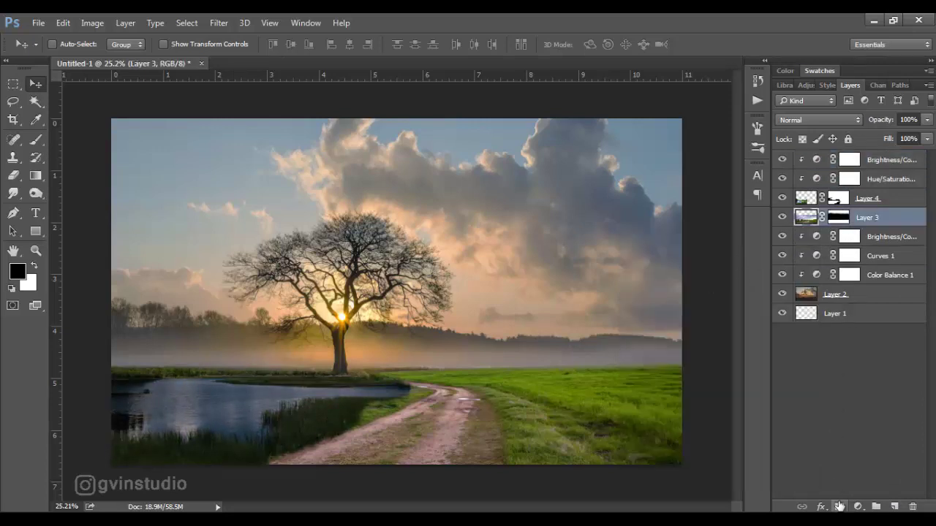
left_click(858, 507)
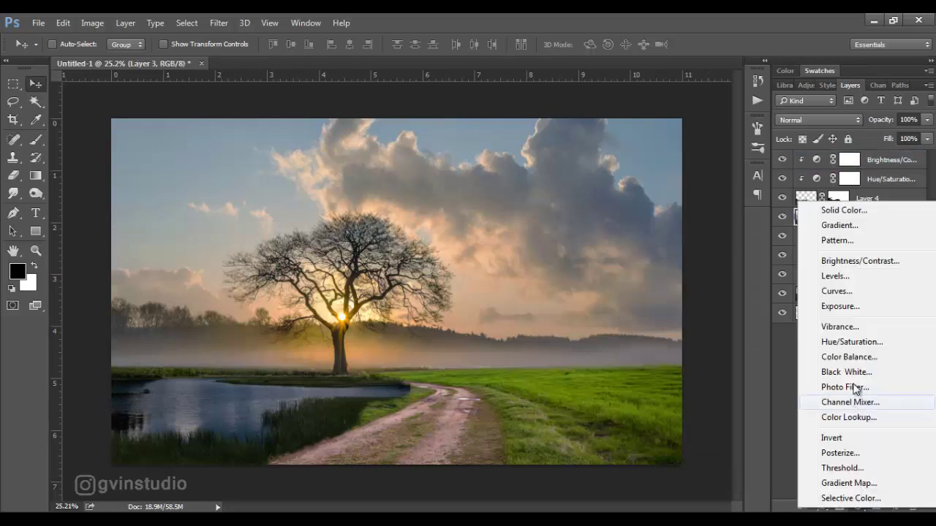
left_click(830, 305)
left_click_drag(716, 322, 679, 330)
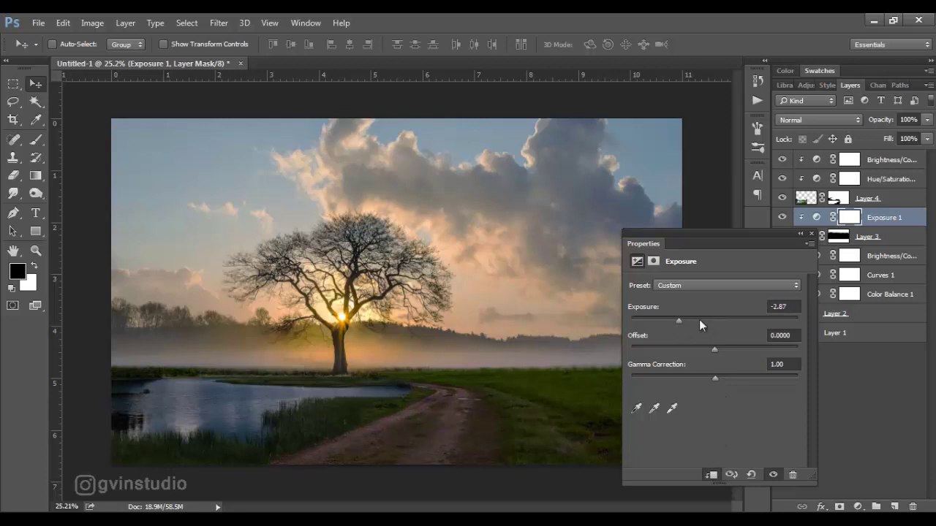
left_click(811, 233)
- Paint the adjustment masks with a large low-flow brush to keep the fog around the tree bright
key("b")
right_click(496, 280)
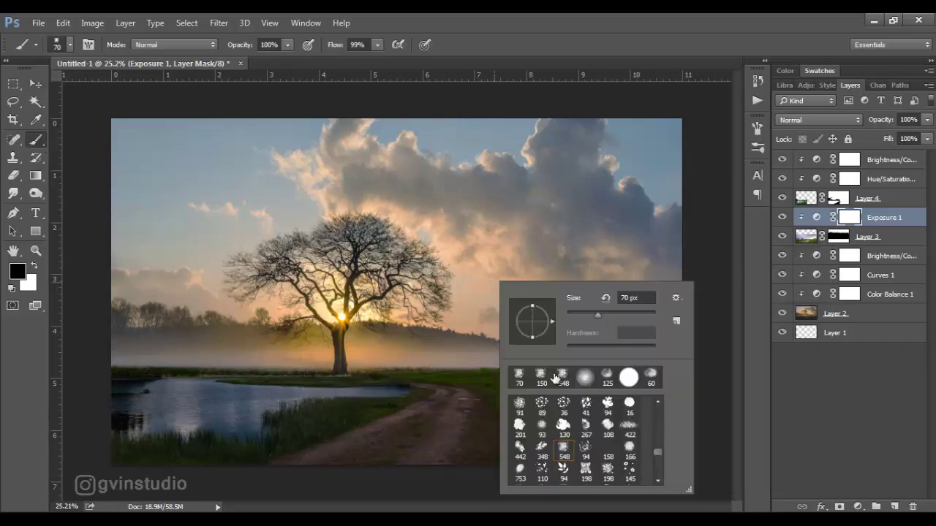
left_click(330, 45)
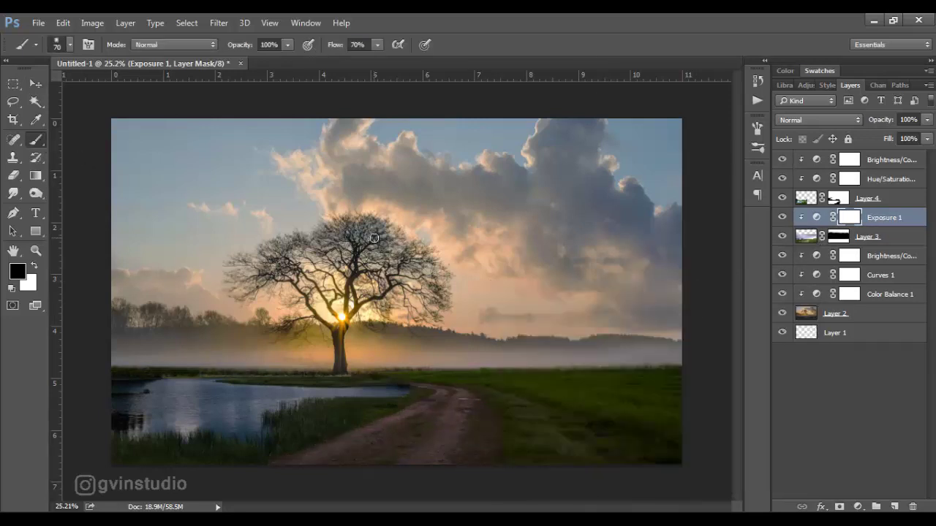
key("bracketright")
key("bracketright")
left_click_drag(449, 324, 461, 358)
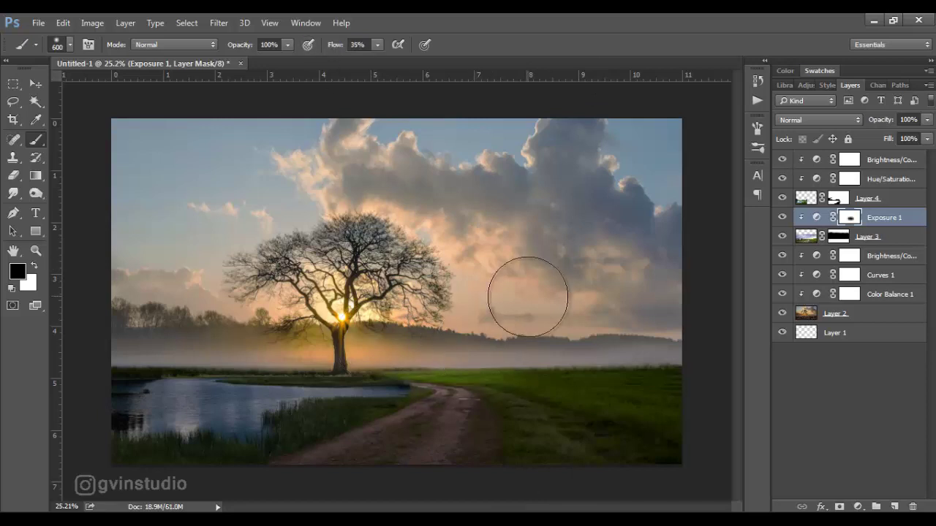
mouse_move(528, 297)
left_mouse_down()
mouse_move(653, 370)
mouse_move(514, 382)
mouse_move(393, 360)
left_mouse_up()
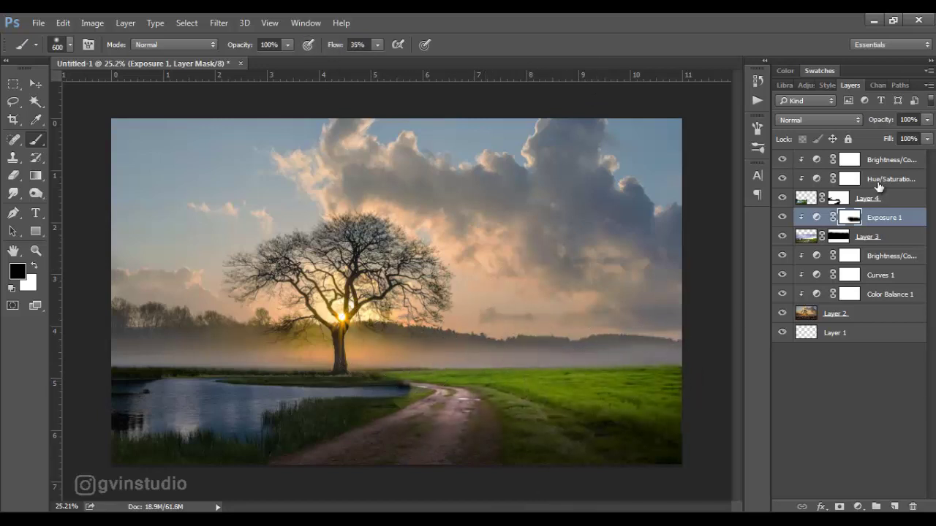
left_click(878, 187)
mouse_move(470, 302)
left_mouse_down()
mouse_move(292, 344)
mouse_move(326, 345)
left_mouse_up()
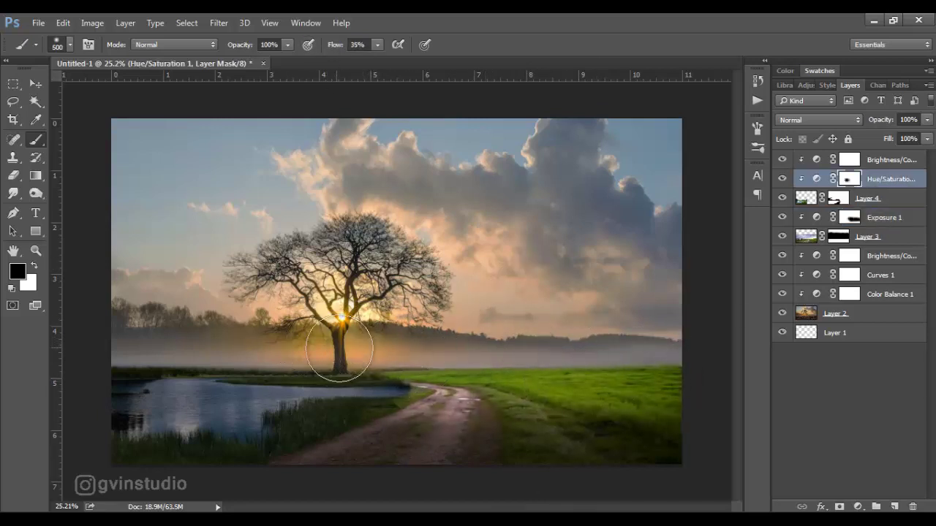
left_click(848, 160)
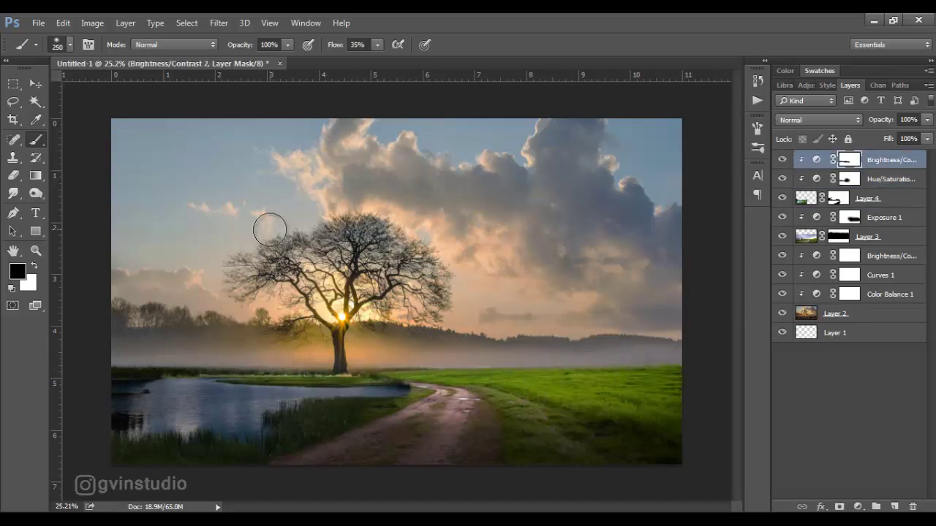
left_click(41, 89)
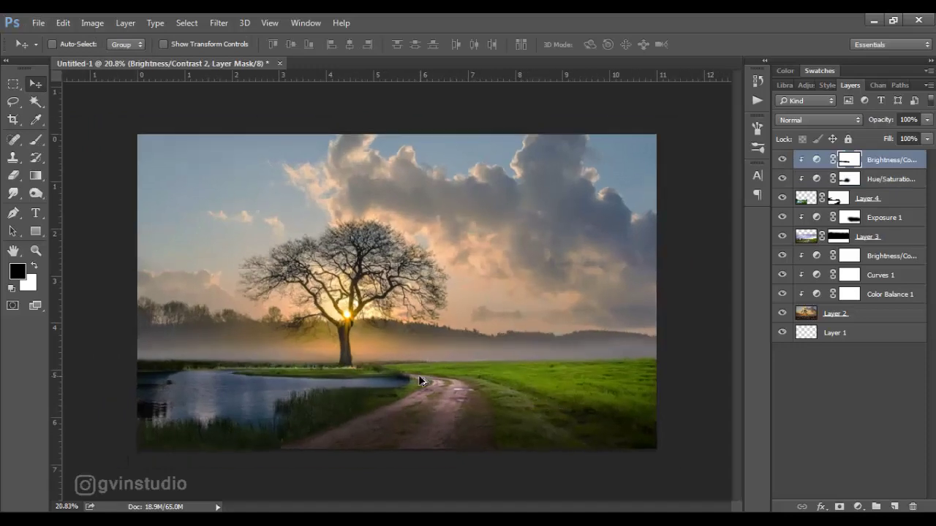
- Open house-11154, lasso the thatched house, and drag it into the landscape
left_click(38, 23)
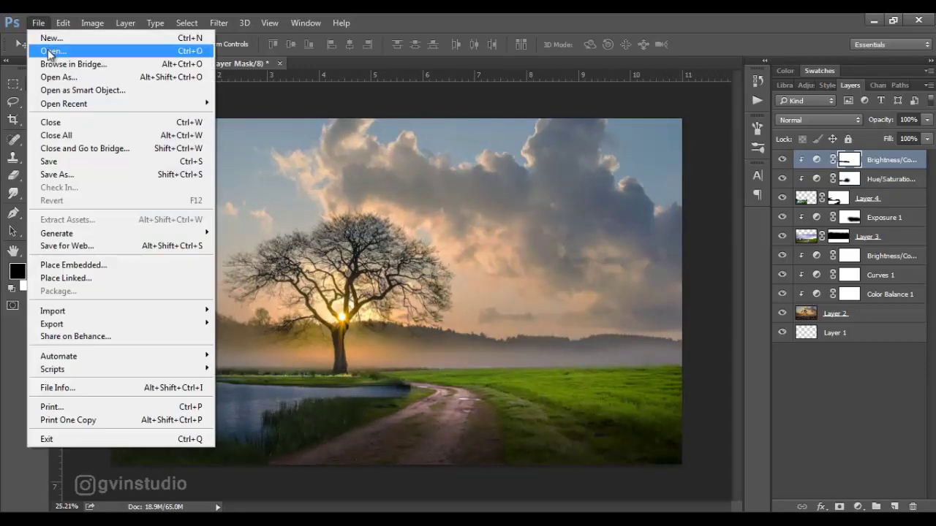
left_click(44, 50)
left_click(449, 169)
left_click(700, 399)
key("l")
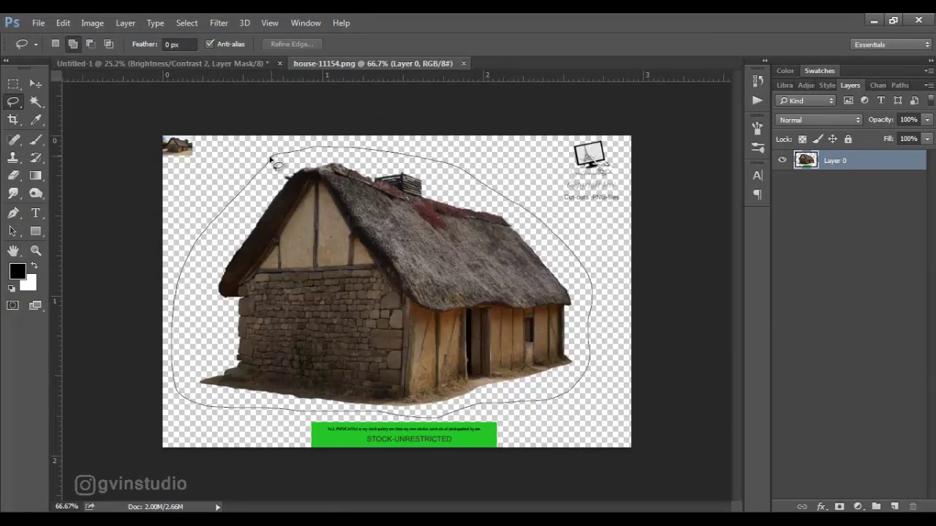
key("v")
left_click_drag(377, 269, 530, 360)
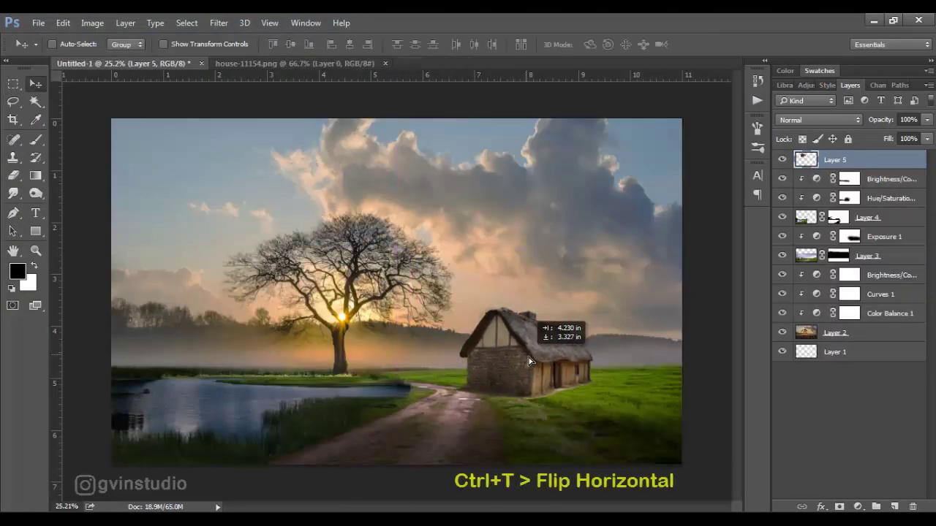
- Mirror the house, shrink it, and settle it on the grass at the right edge
key("ctrl+t")
right_click(540, 361)
left_click(566, 347)
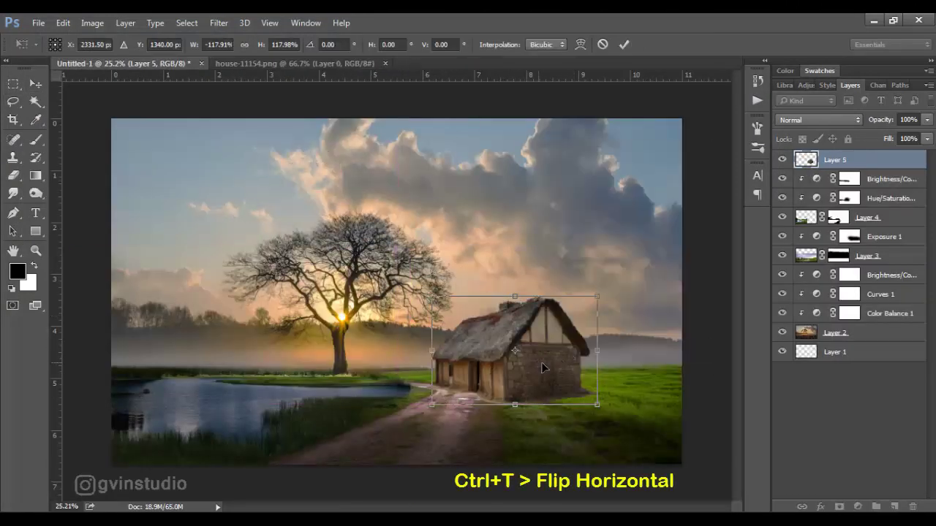
left_click_drag(541, 362, 658, 373)
left_click_drag(560, 293, 580, 308)
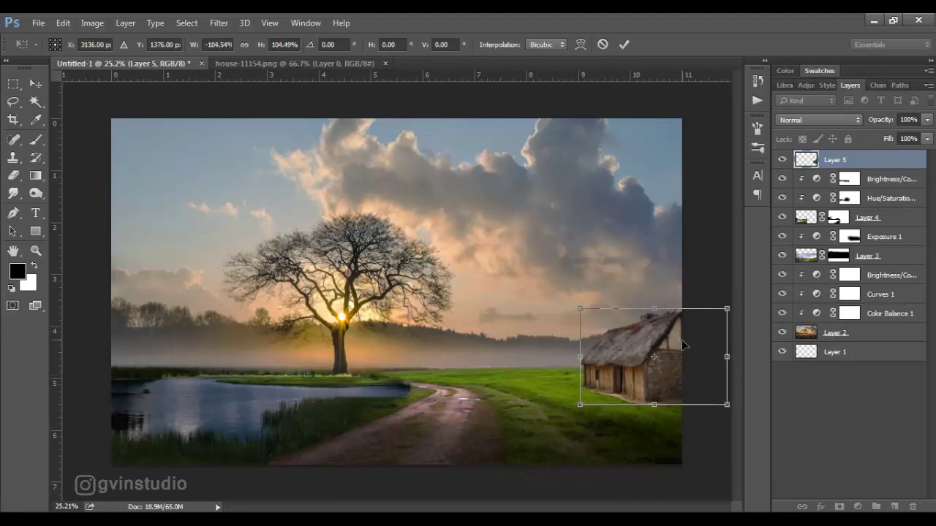
key("Return")
key("ctrl+0")
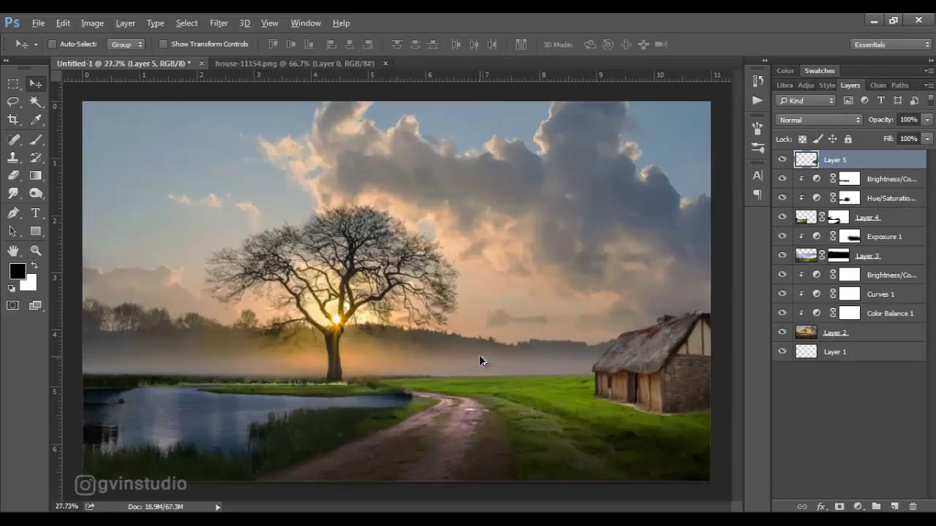
scroll(479, 355, "up", 3)
left_click_drag(479, 354, 351, 334)
left_click_drag(576, 377, 584, 377)
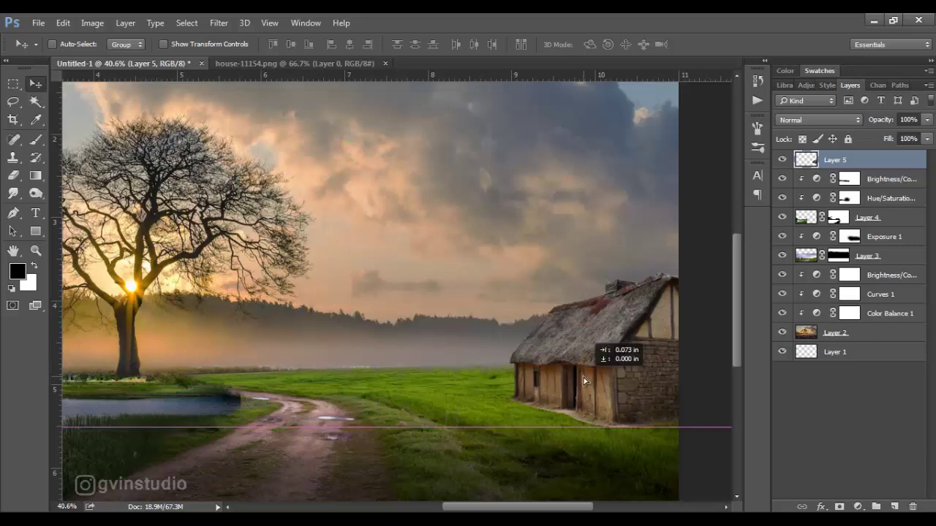
- Add a mask to the house layer and load the 422 grass brush at 80% flow, size 70
left_click(839, 506)
key("b")
right_click(293, 278)
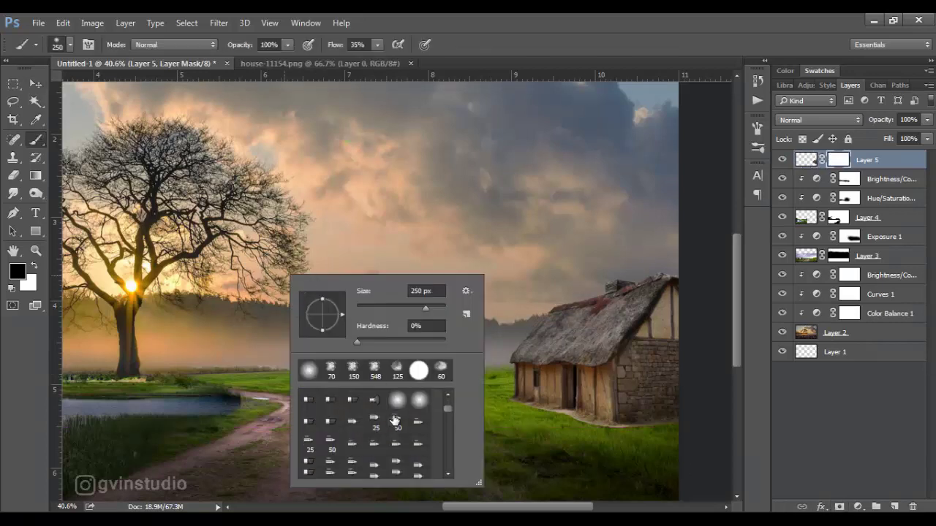
scroll(394, 421, "down", 3)
scroll(394, 420, "down", 3)
scroll(394, 420, "down", 3)
left_click(420, 451)
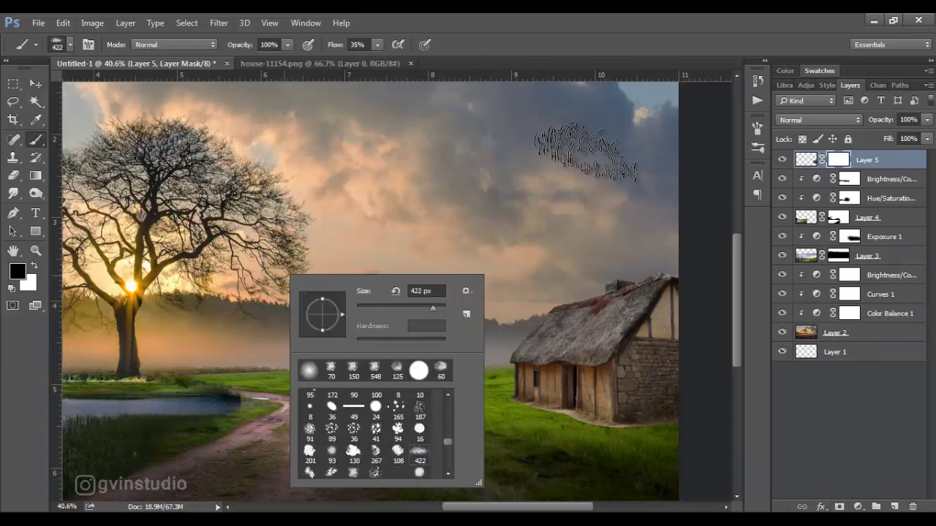
left_click(586, 153)
left_click_drag(334, 45, 365, 45)
scroll(445, 261, "down", 2)
scroll(683, 397, "up", 4)
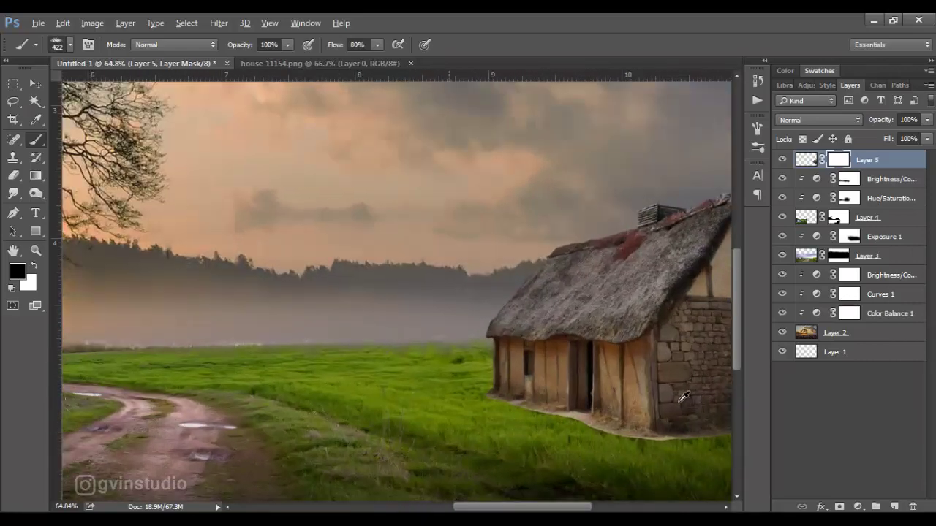
scroll(684, 397, "up", 3)
scroll(497, 278, "up", 2)
key("bracketleft")
key("bracketleft")
key("bracketleft")
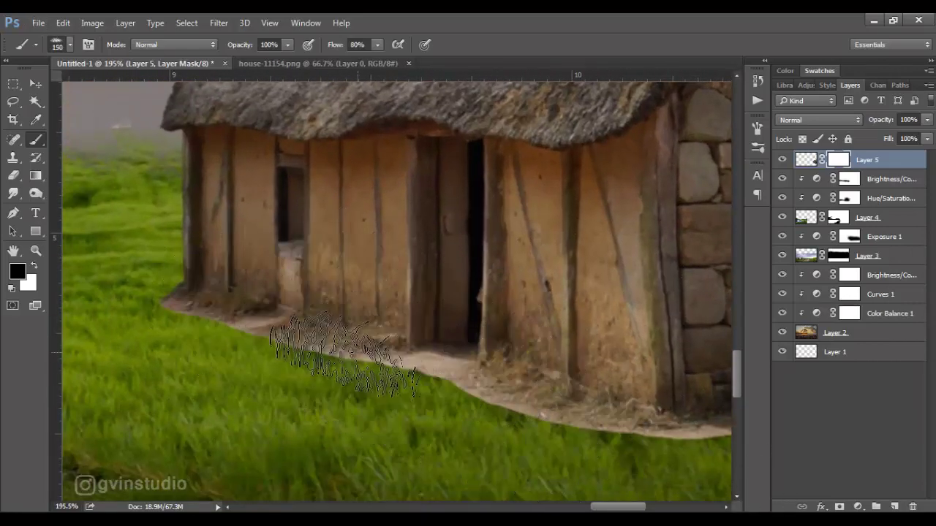
key("bracketleft")
key("bracketleft")
key("bracketleft")
key("bracketleft")
key("bracketleft")
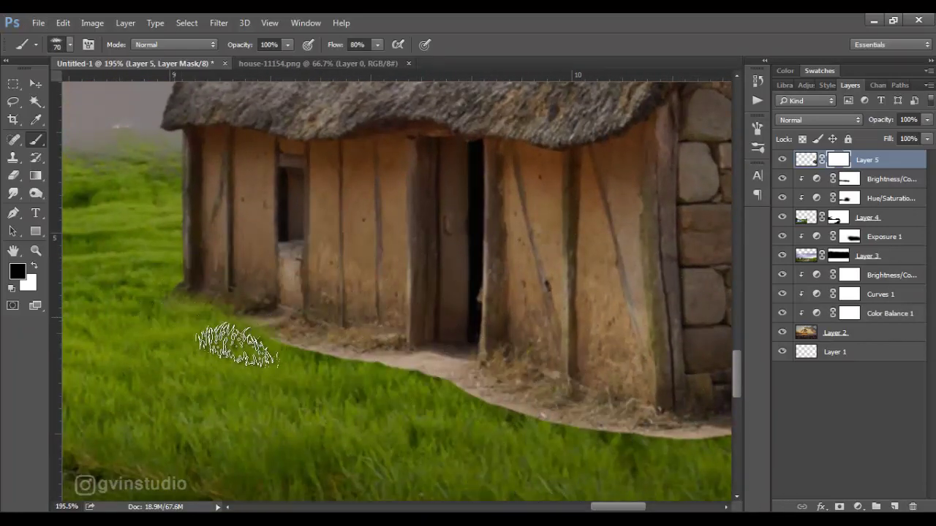
- Paint grass over the house's base and the light strip below the stone wall
mouse_move(236, 343)
left_mouse_down()
mouse_move(449, 393)
mouse_move(545, 427)
mouse_move(664, 444)
left_mouse_up()
left_click_drag(545, 424, 210, 376)
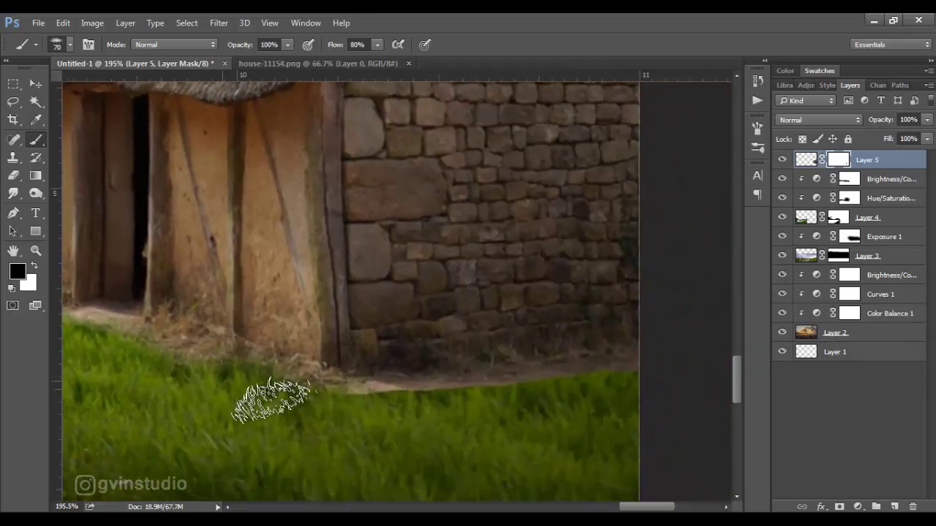
mouse_move(270, 401)
left_mouse_down()
mouse_move(344, 407)
mouse_move(630, 387)
left_mouse_up()
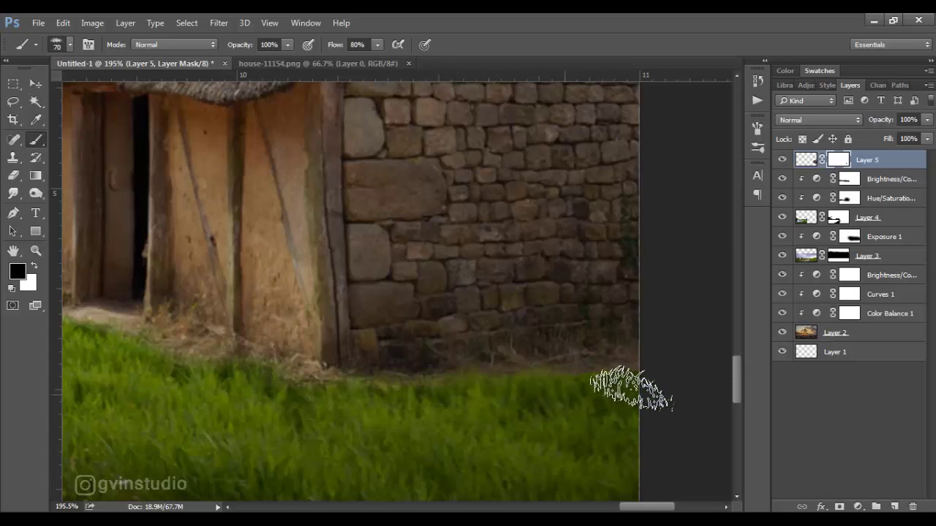
scroll(395, 428, "down", 3)
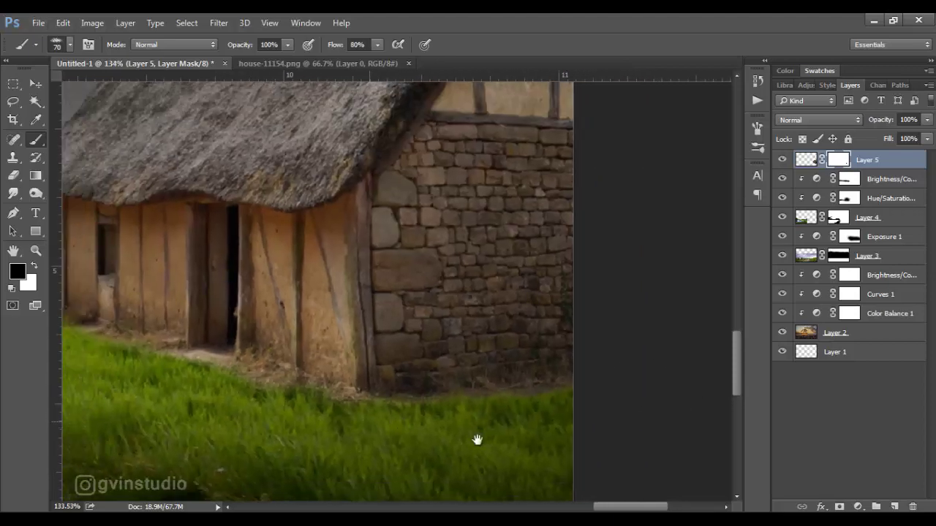
left_click_drag(477, 439, 721, 468)
scroll(263, 375, "up", 2)
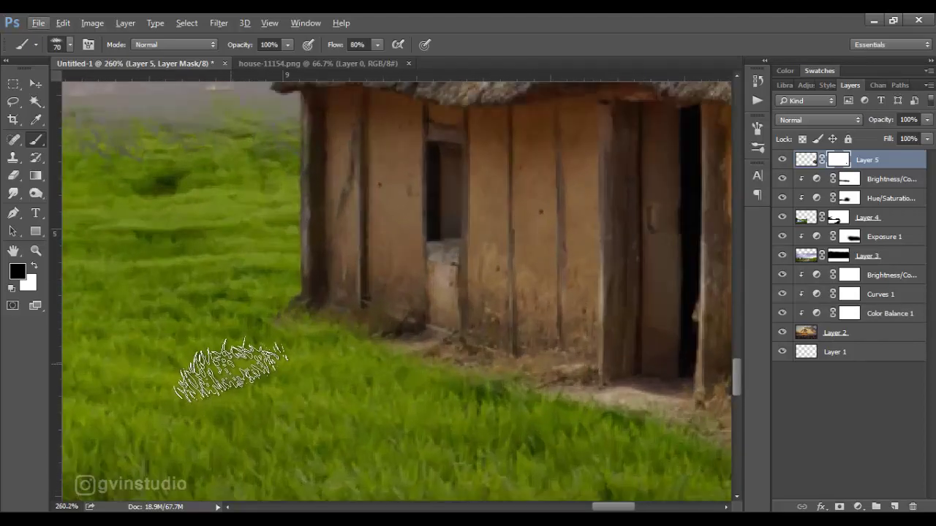
scroll(274, 366, "down", 1)
scroll(271, 370, "down", 10)
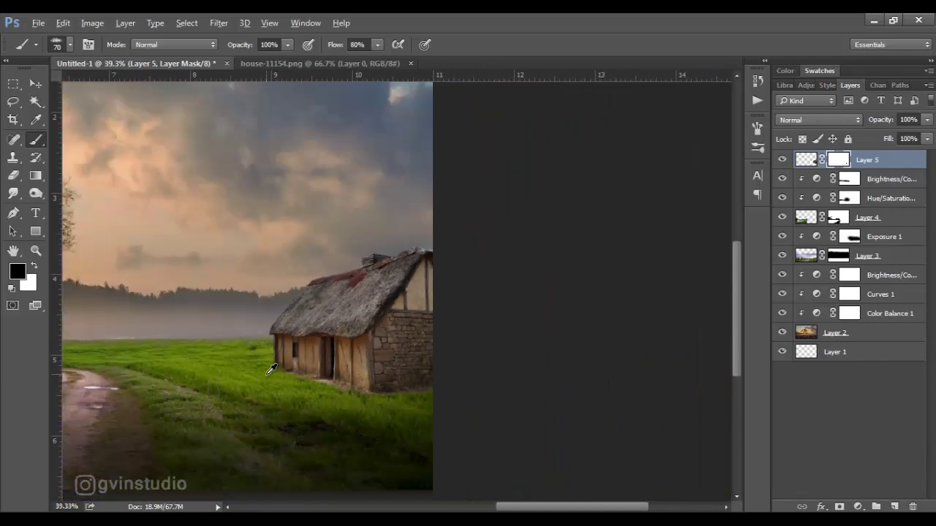
left_click(42, 88)
- Rename Layer 5 to house and group the background layers into bg
double_click(868, 160)
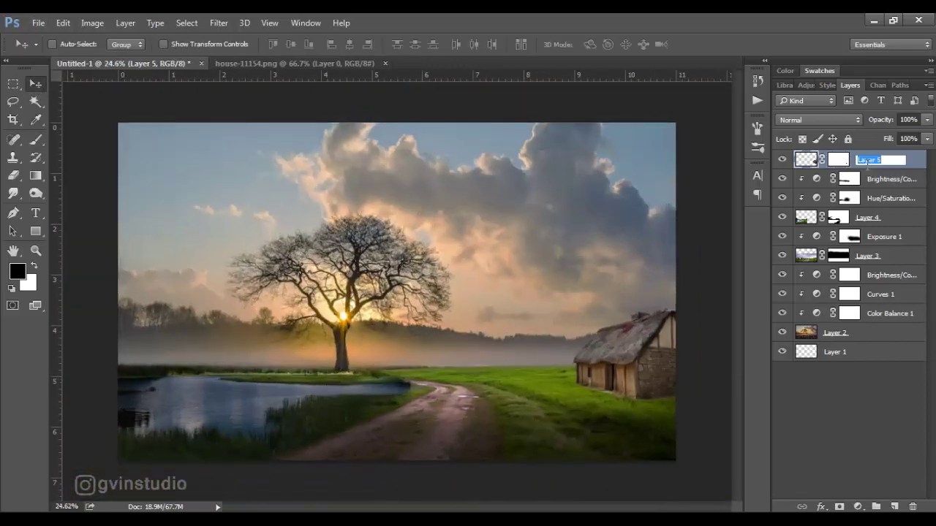
type("house")
key("Return")
left_click(871, 334)
key("ctrl+g")
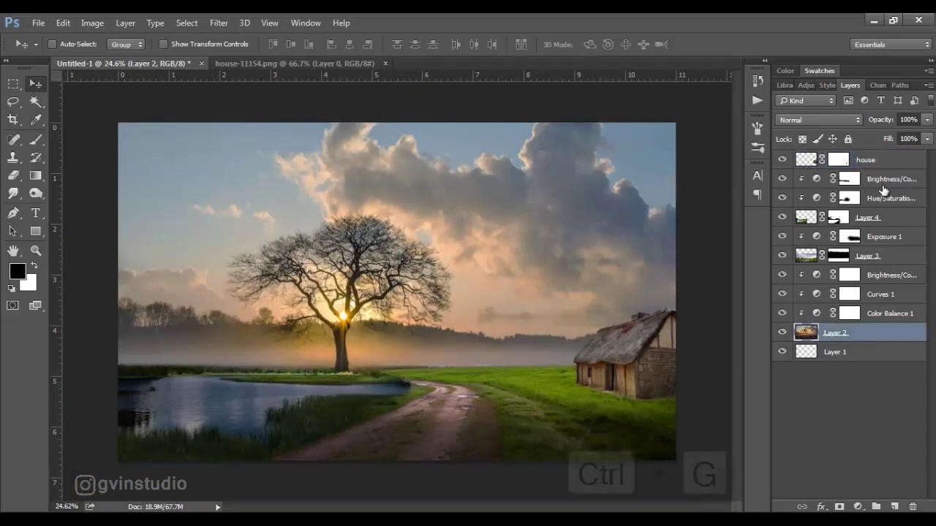
left_click(877, 181, "shift")
key("ctrl+g")
type("bg")
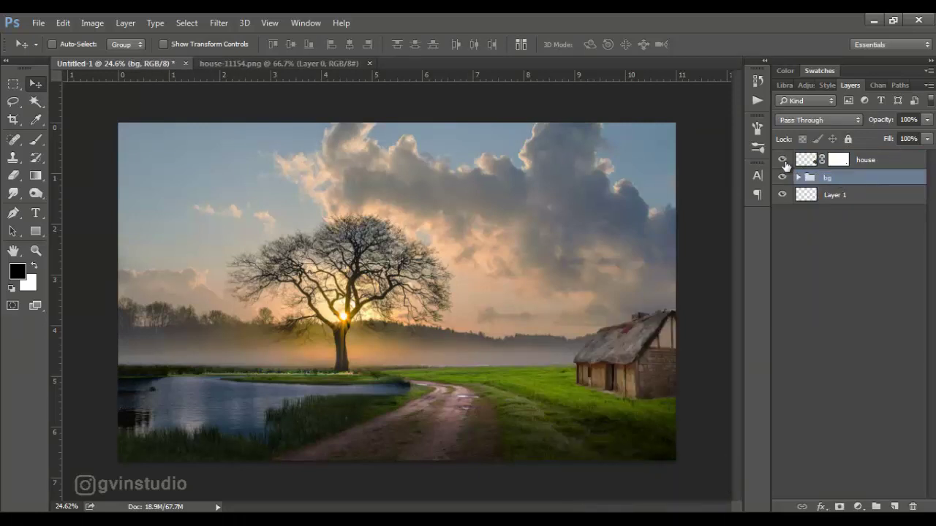
- Add a fog layer with grey mist brushed across the horizon at 48% opacity
left_click(894, 506)
double_click(835, 179)
type("fog")
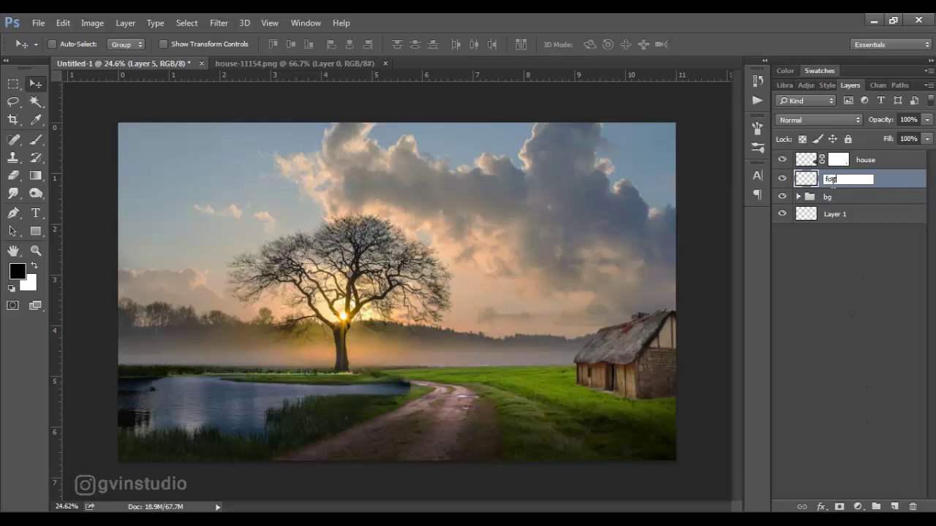
key("Return")
left_click(36, 140)
right_click(249, 279)
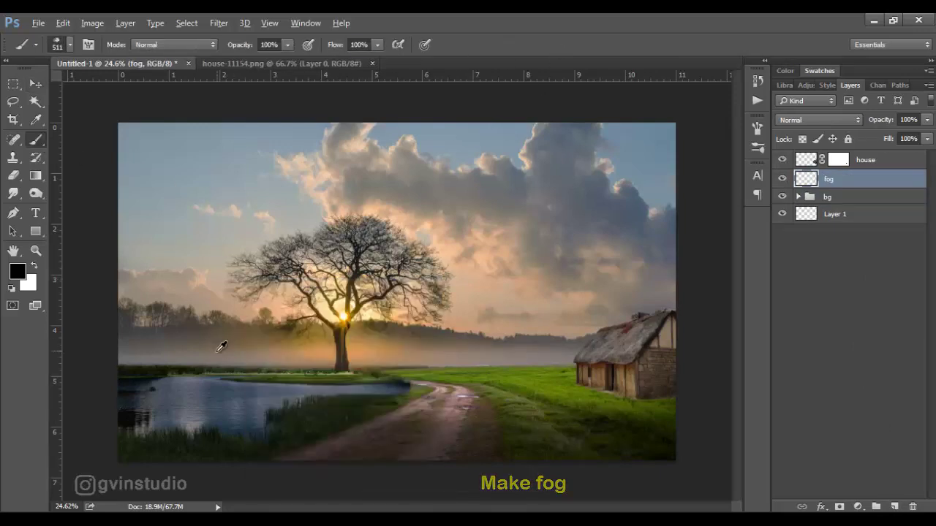
left_click_drag(141, 353, 596, 358)
left_click_drag(883, 119, 864, 125)
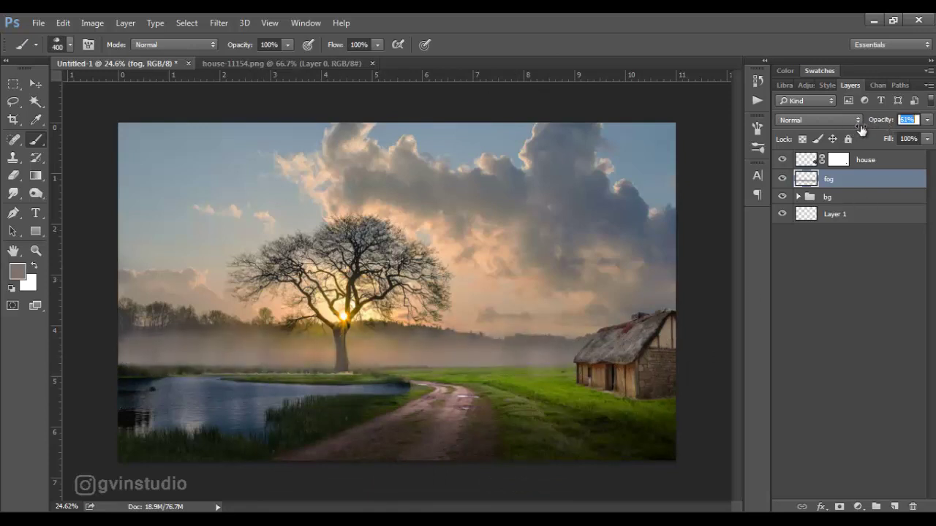
type("48")
key("v")
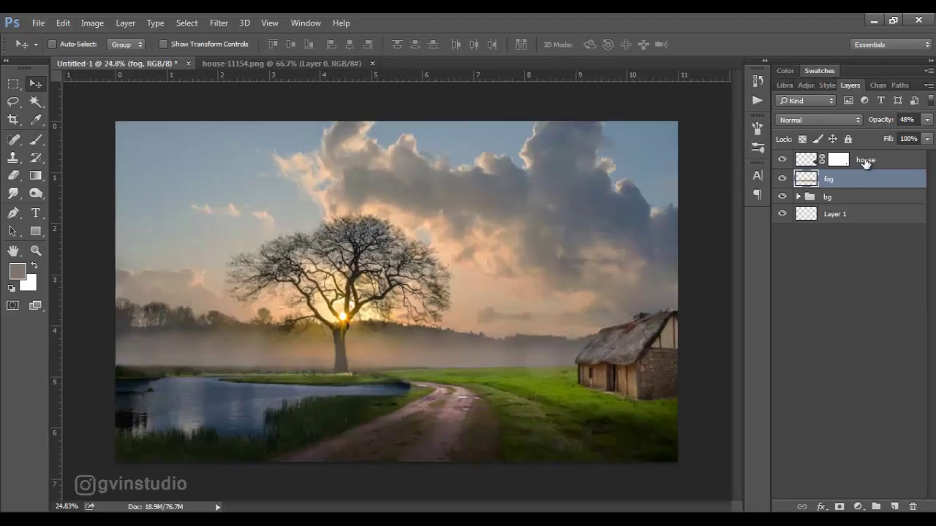
- Open srihari-jaddu-3066025.psd, hide its Background, and drag the cyclist into Untitled-1
left_click(865, 163)
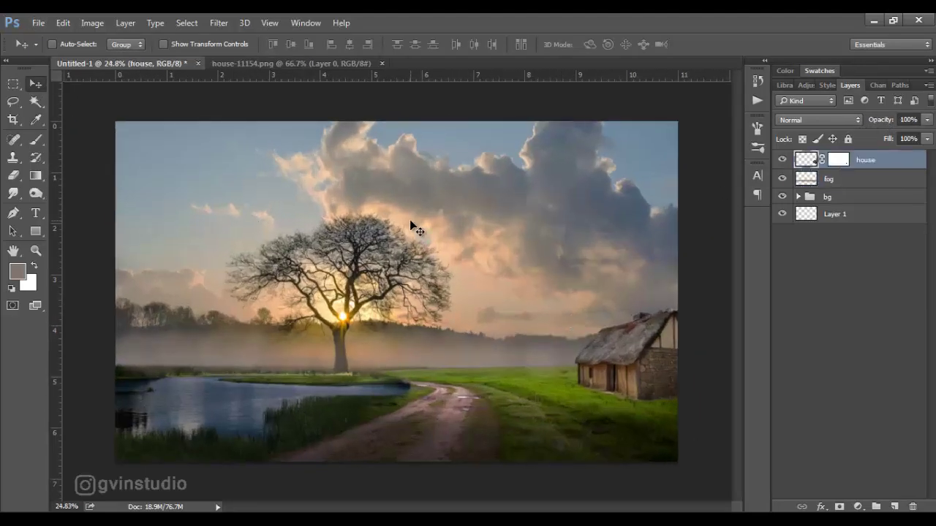
left_click(38, 23)
left_click(35, 51)
left_click(602, 231)
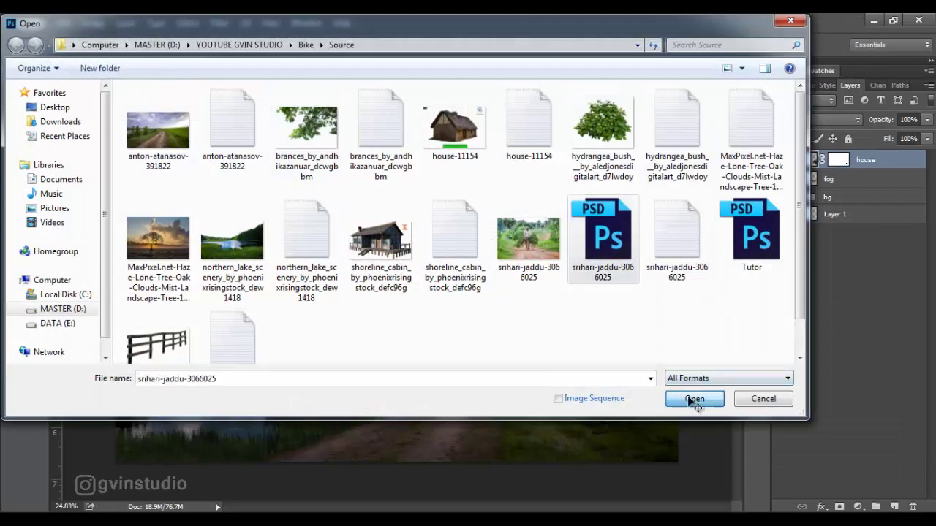
left_click(694, 398)
left_click(782, 181)
left_click(850, 160)
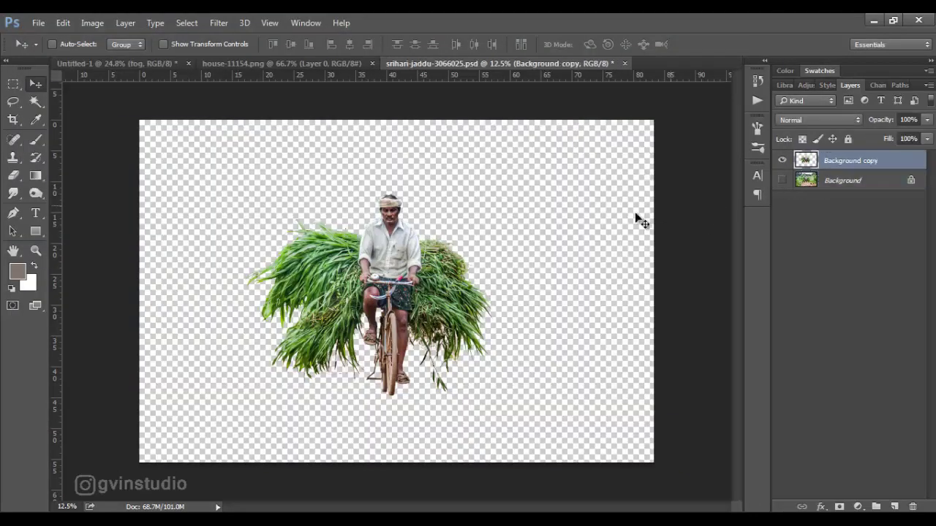
left_click_drag(637, 215, 477, 210)
- Scale the cyclist to 34%, set it on the dirt road, and close the source unsaved
key("ctrl+t")
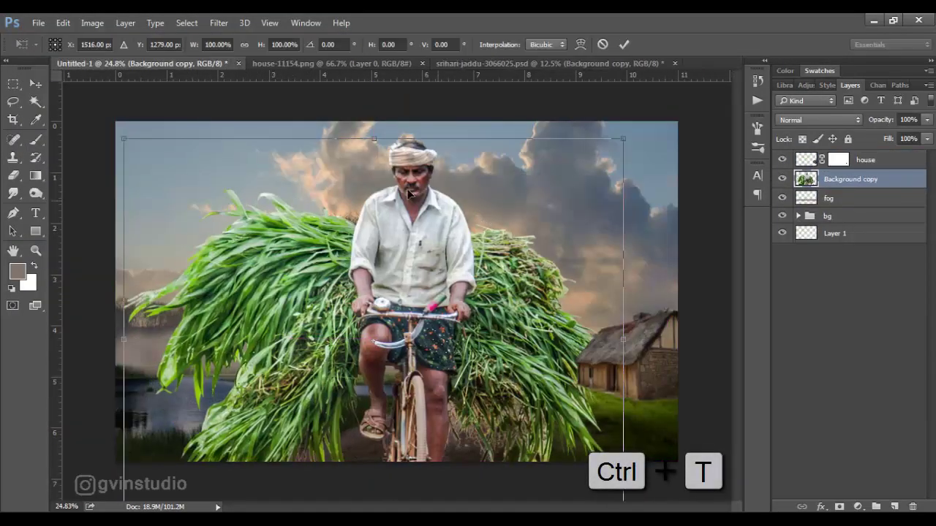
left_click(208, 44)
type("34")
key("Return")
left_click_drag(427, 302, 489, 341)
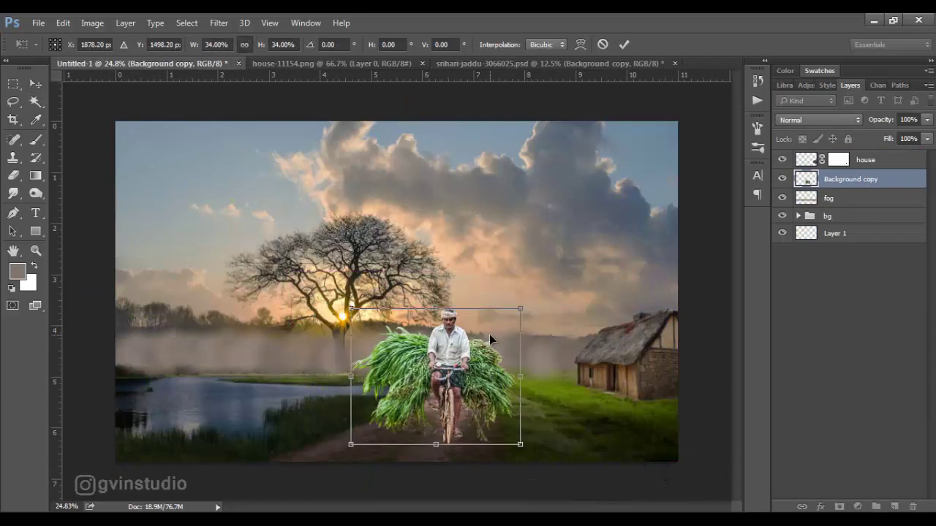
right_click(489, 350)
left_click(512, 310)
mouse_move(519, 310)
left_mouse_down()
mouse_move(457, 359)
mouse_move(489, 358)
mouse_move(502, 307)
mouse_move(520, 354)
left_mouse_up()
left_click(623, 44)
left_click(674, 63)
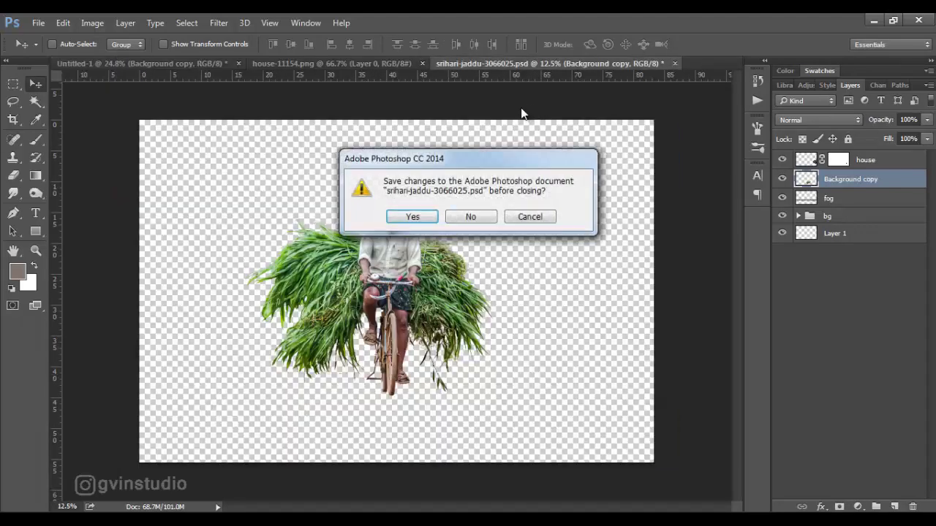
left_click(472, 216)
- Open the wooden fence image, lasso the fence, and drag it into the composite
left_click(38, 22)
left_click(44, 51)
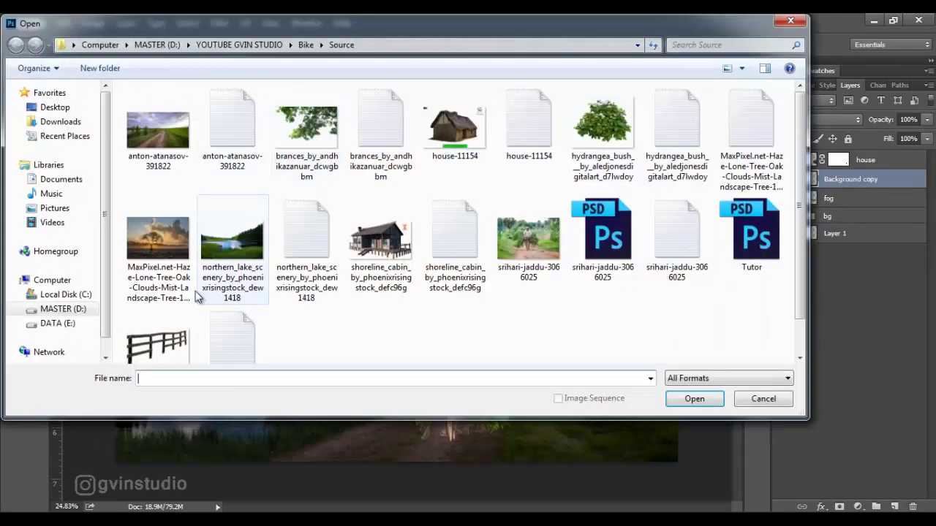
scroll(198, 297, "down", 1)
left_click(164, 307)
left_click(692, 400)
left_click_drag(110, 152, 99, 196)
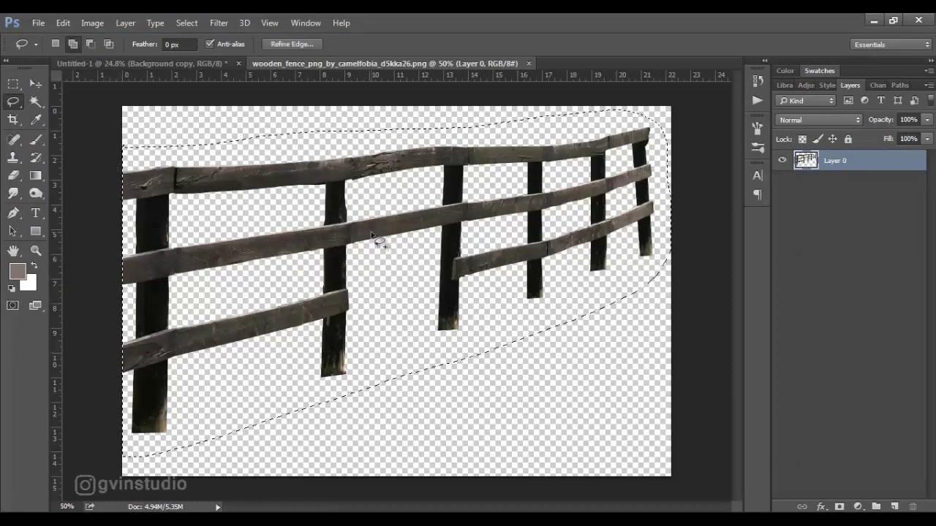
key("v")
mouse_move(376, 225)
left_mouse_down()
mouse_move(278, 267)
mouse_move(246, 399)
left_mouse_up()
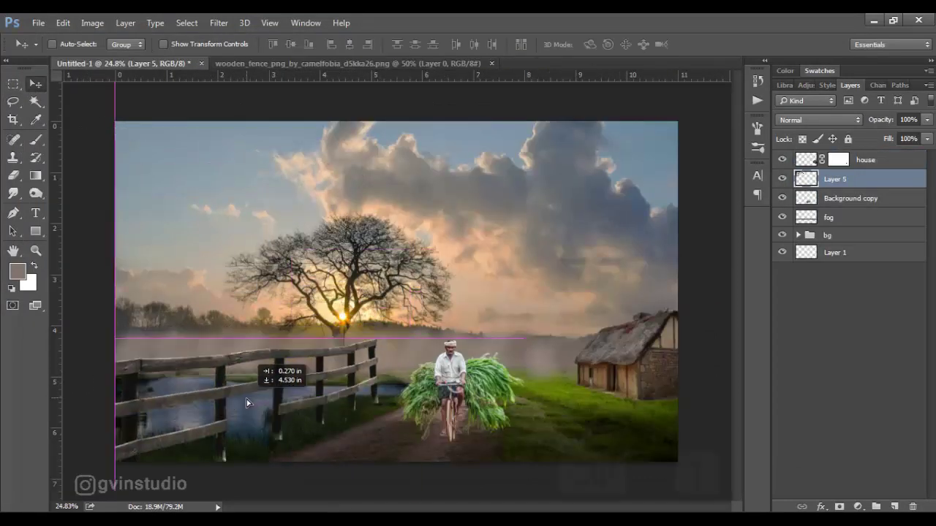
- Shrink the fence into the lower-left corner and distort it to follow the pond edge
key("ctrl+t")
mouse_move(374, 352)
left_mouse_down()
mouse_move(357, 374)
mouse_move(264, 410)
mouse_move(359, 431)
left_mouse_up()
right_click(268, 191)
left_click(306, 265)
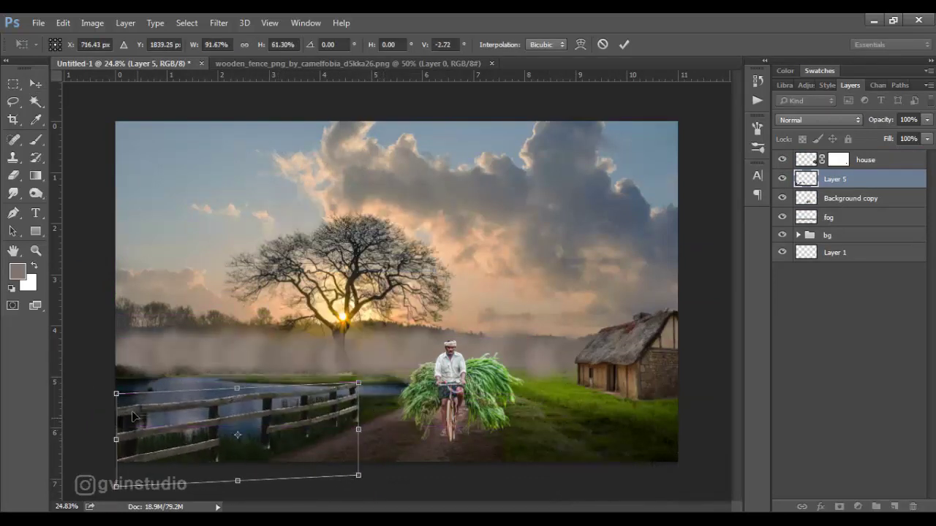
left_click_drag(358, 433, 361, 379)
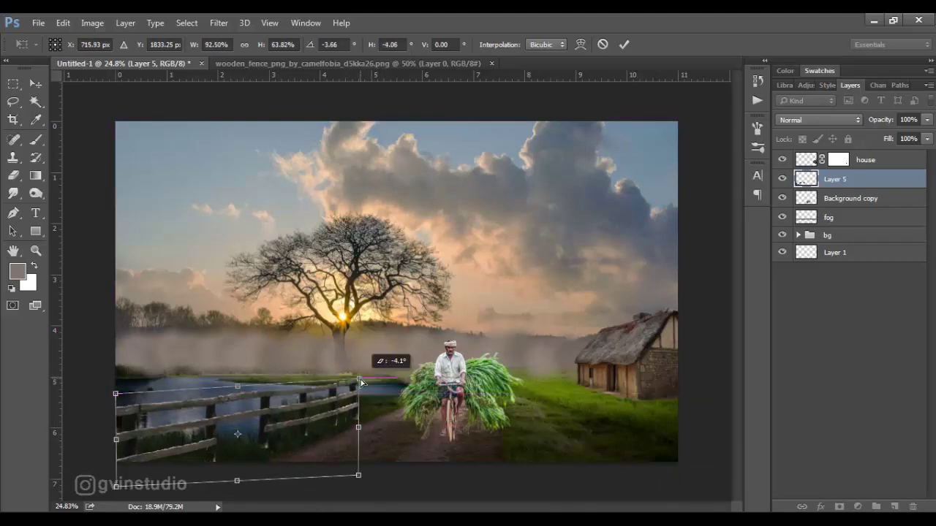
left_click(622, 44)
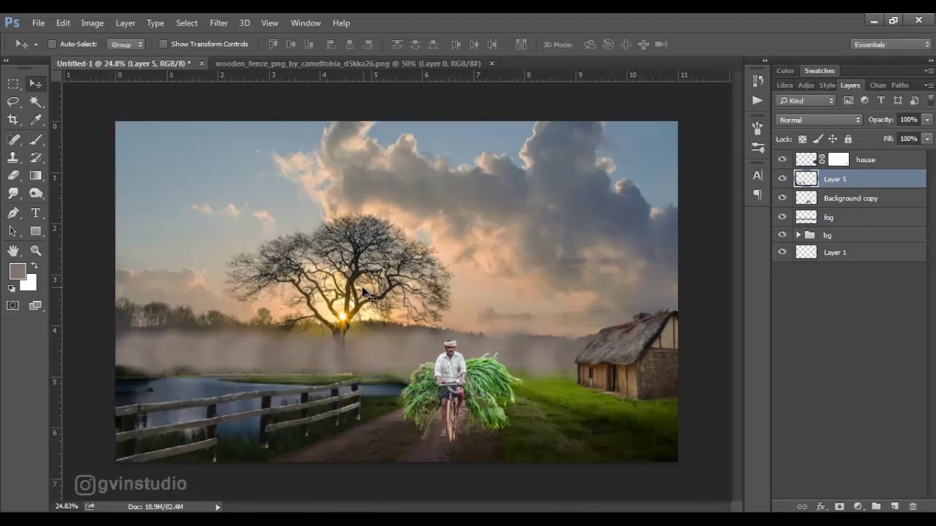
scroll(296, 430, "down", 1)
scroll(296, 429, "up", 4)
scroll(296, 430, "up", 2)
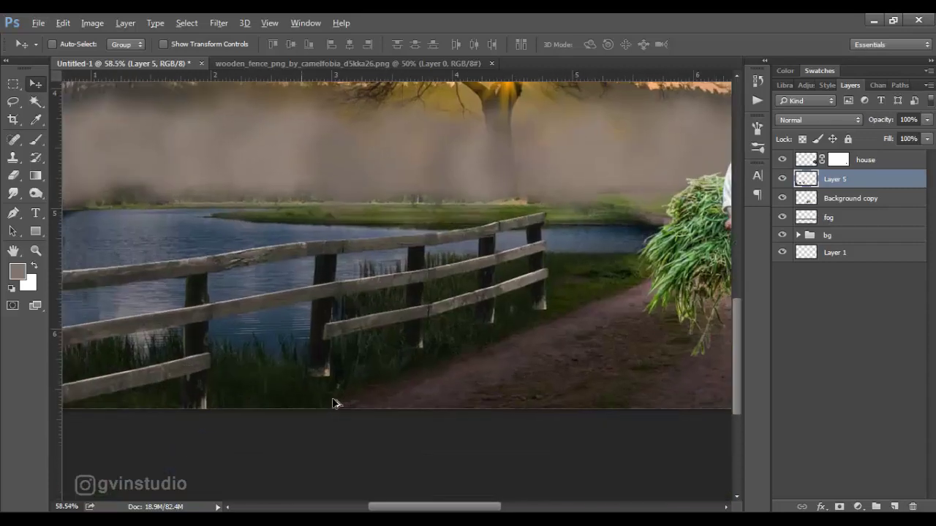
scroll(336, 396, "up", 2)
- Stretch the bottoms of two fence posts downward using marquee selections and free transform
key("m")
mouse_move(286, 329)
left_mouse_down()
mouse_move(356, 391)
mouse_move(316, 438)
left_mouse_up()
key("ctrl+t")
key("Return")
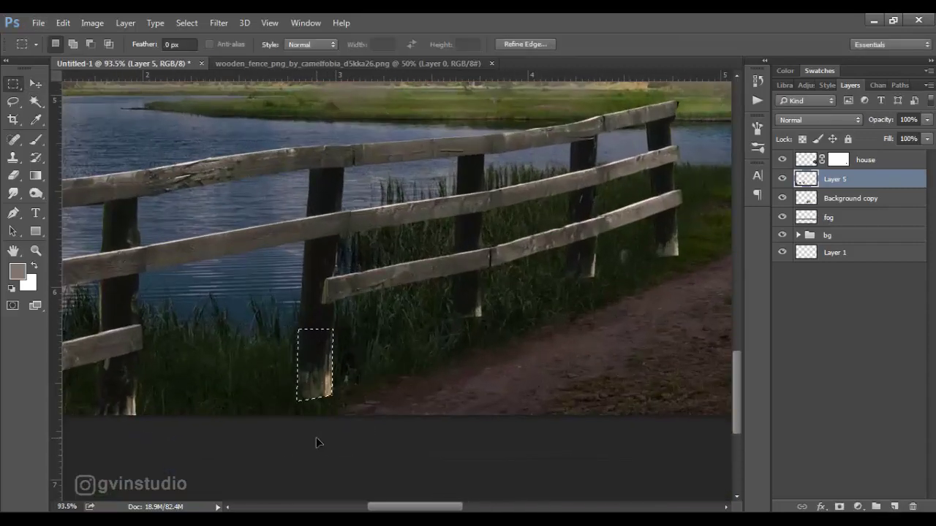
key("ctrl+d")
mouse_move(448, 294)
left_mouse_down()
mouse_move(501, 341)
mouse_move(476, 376)
left_mouse_up()
key("ctrl+t")
key("Return")
key("ctrl+d")
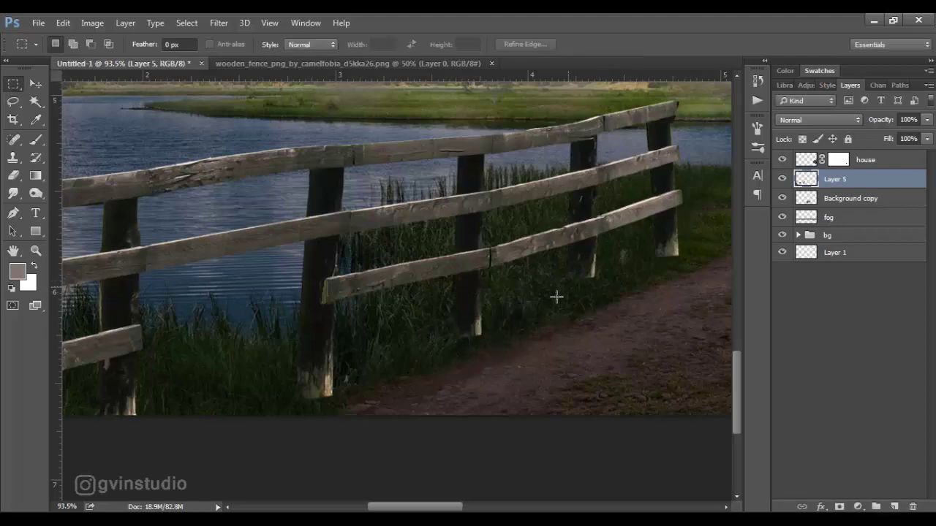
key("v")
scroll(292, 256, "down", 5)
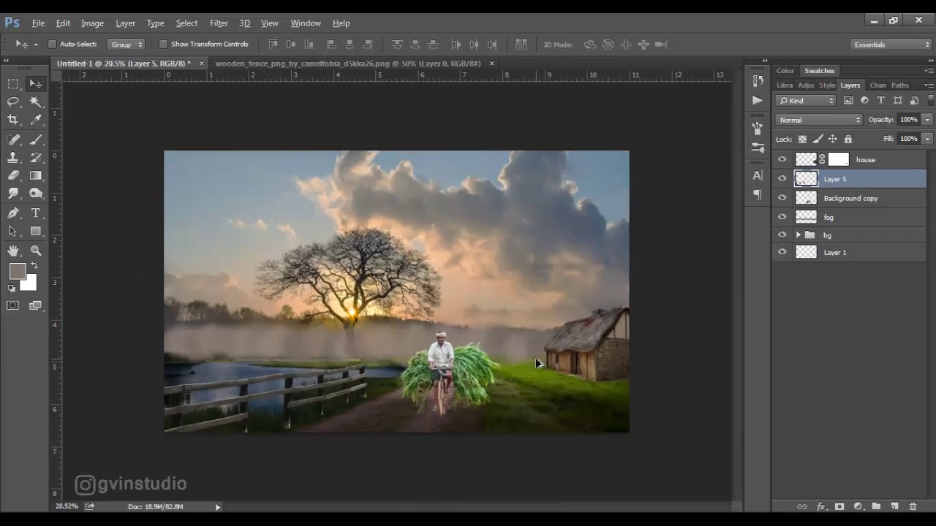
- Close the separate fence image and rename the fence layer to fence
scroll(535, 357, "up", 1)
left_click(491, 63)
type("fen")
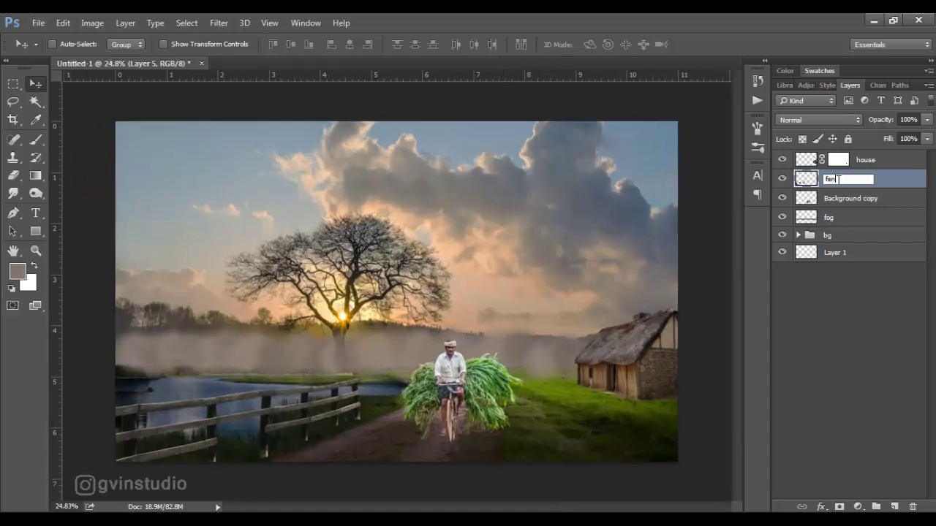
type("ce")
key("Return")
scroll(602, 340, "down", 2)
scroll(601, 341, "up", 2)
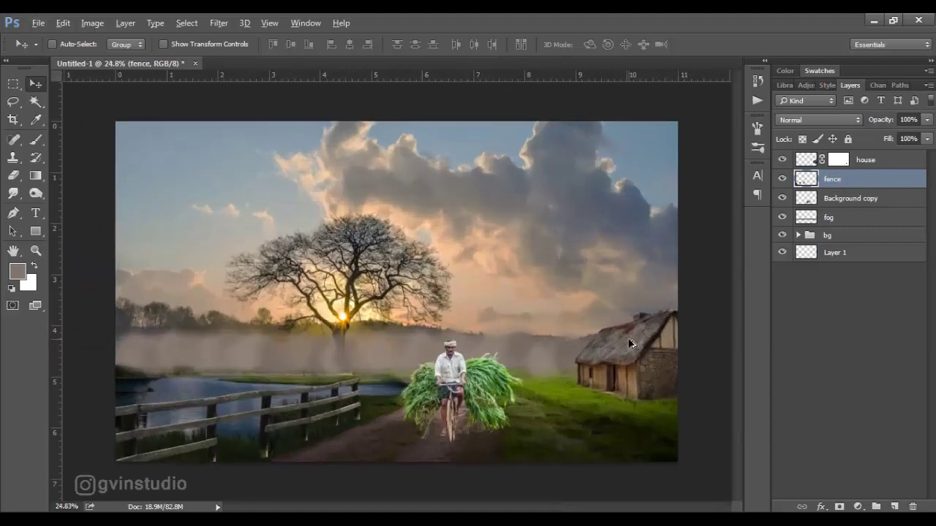
- Add an Exposure adjustment clipped to the fence, lowered to -1.38
left_click(858, 507)
left_click(835, 306)
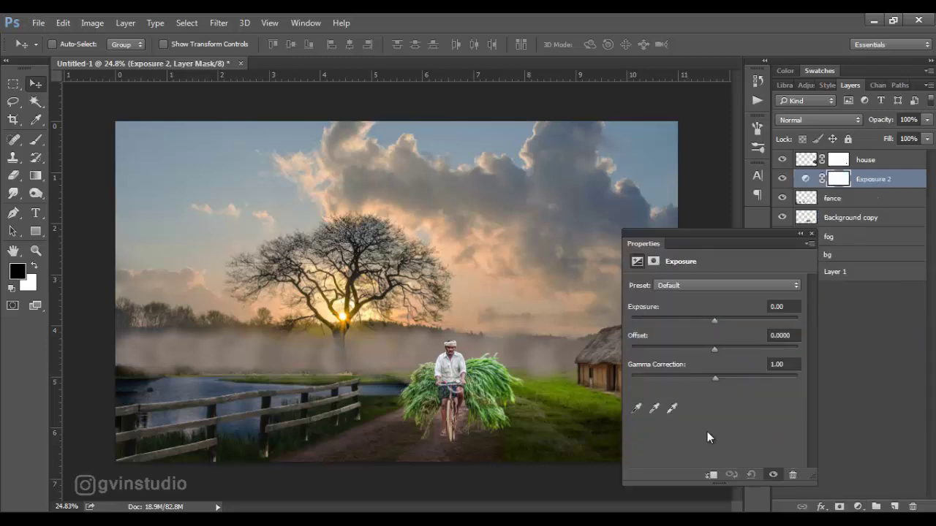
left_click(711, 474)
left_click_drag(714, 320, 696, 323)
left_click(801, 233)
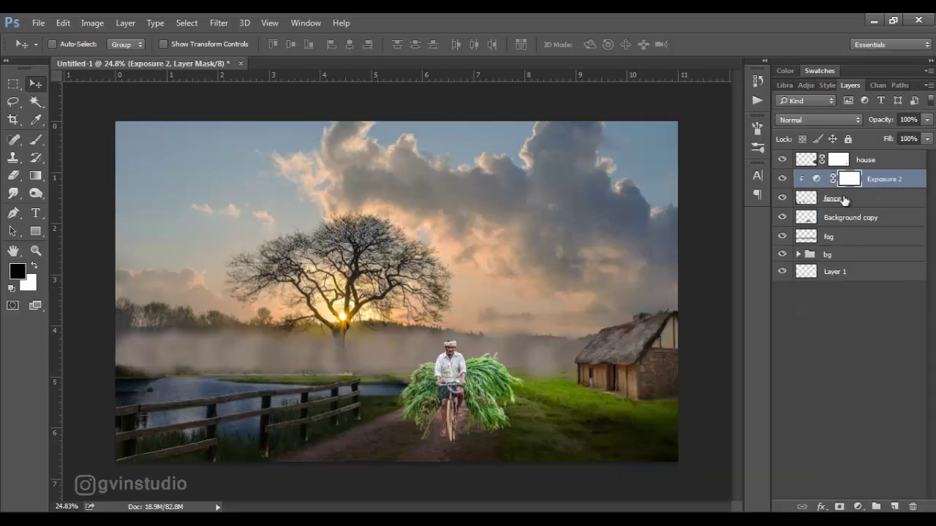
- Set up a soft brush at 52% flow for painting the exposure mask
left_click(36, 139)
right_click(282, 269)
scroll(441, 422, "up", 3)
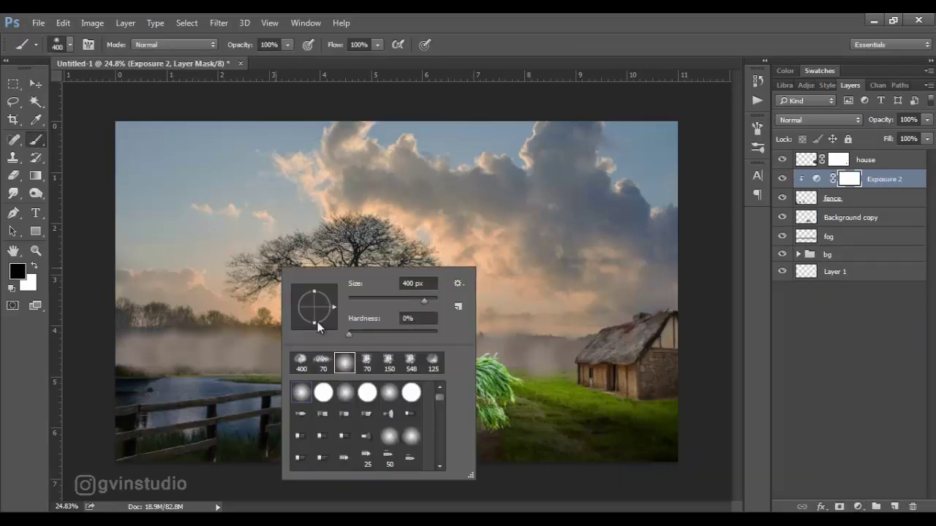
key("Return")
type("52")
key("Return")
key("bracketleft")
key("bracketleft")
key("bracketleft")
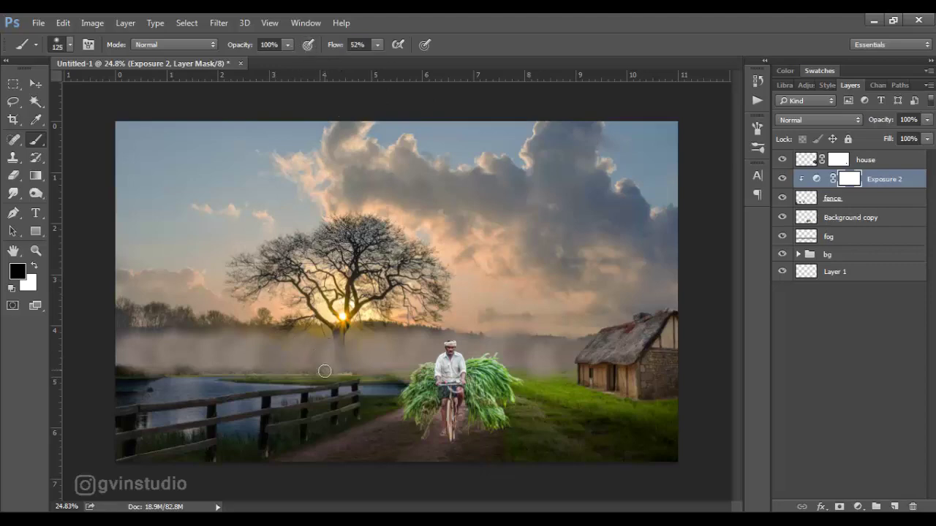
scroll(310, 402, "up", 5)
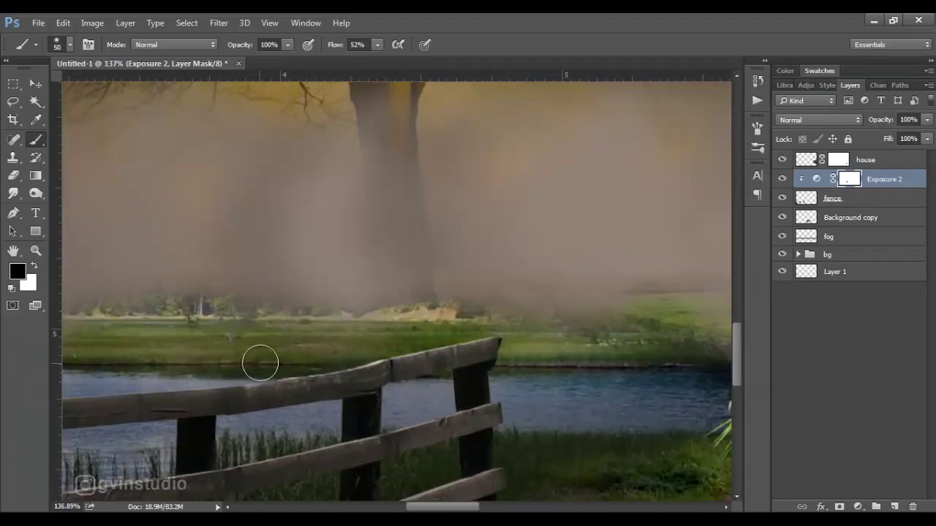
- Paint the mask to restore light on the fence rails and nearby grass
left_click_drag(139, 393, 495, 269)
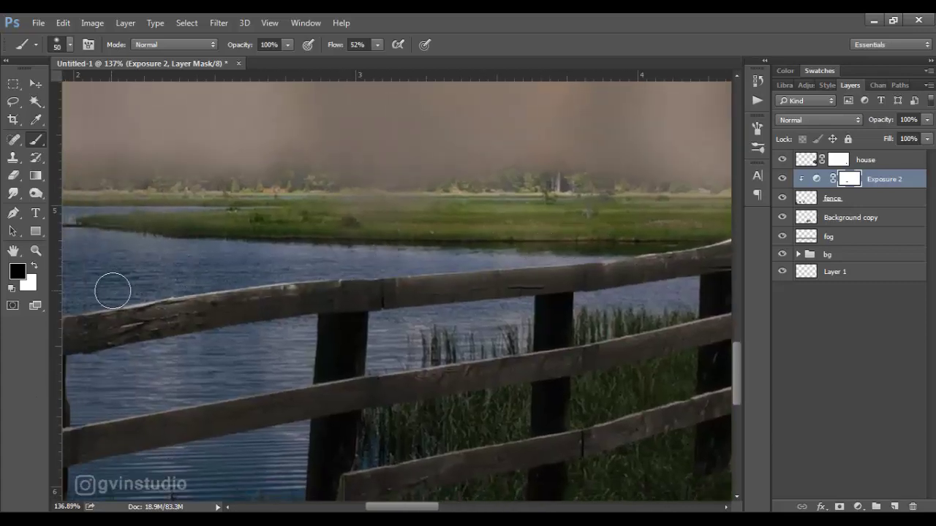
left_click_drag(170, 293, 501, 244)
left_click_drag(169, 293, 415, 285)
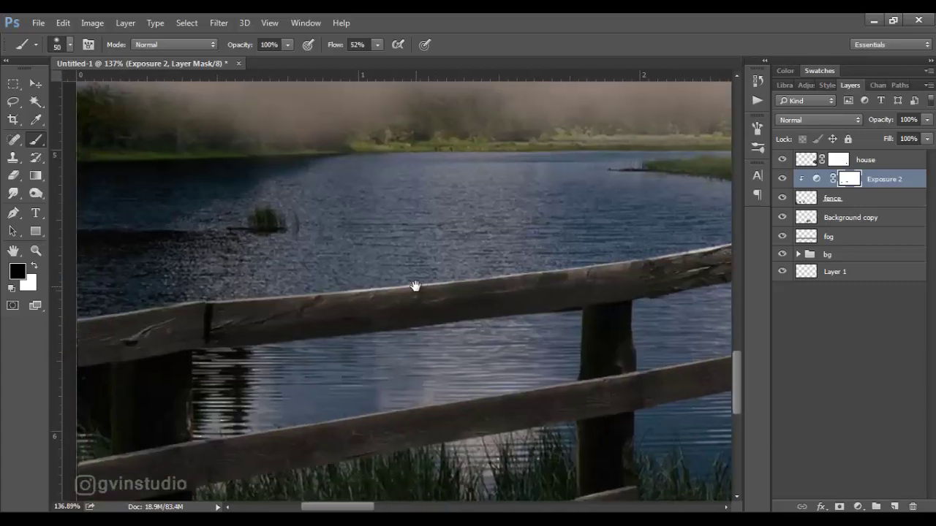
left_click_drag(344, 395, 574, 374)
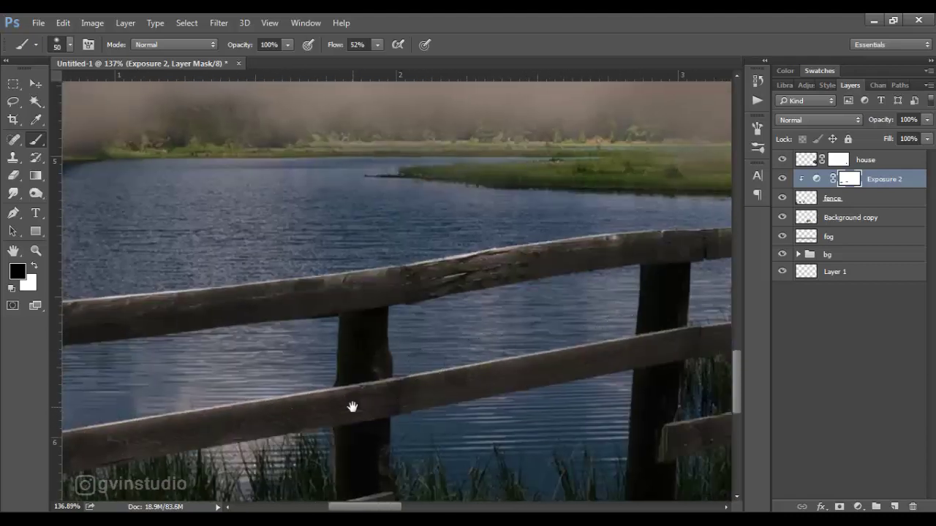
mouse_move(619, 479)
left_mouse_down()
mouse_move(509, 325)
mouse_move(74, 409)
left_mouse_up()
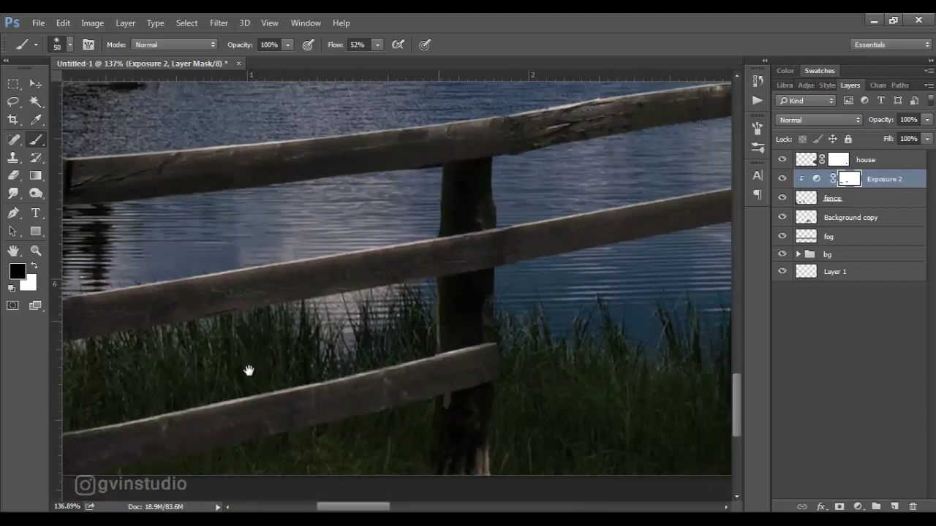
mouse_move(246, 369)
left_mouse_down()
mouse_move(333, 355)
mouse_move(310, 363)
left_mouse_up()
mouse_move(409, 271)
left_mouse_down()
mouse_move(409, 351)
mouse_move(271, 378)
left_mouse_up()
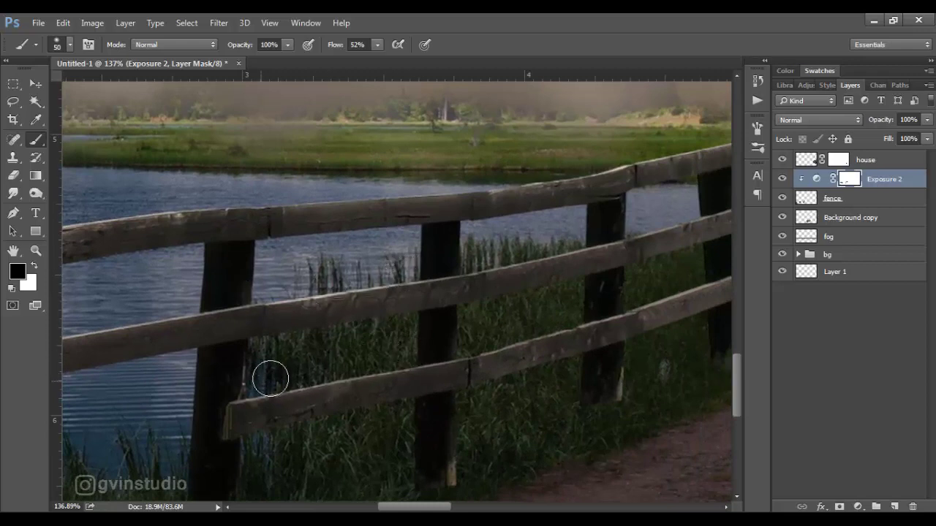
mouse_move(593, 243)
left_mouse_down()
mouse_move(549, 322)
mouse_move(319, 397)
mouse_move(404, 317)
mouse_move(518, 267)
left_mouse_up()
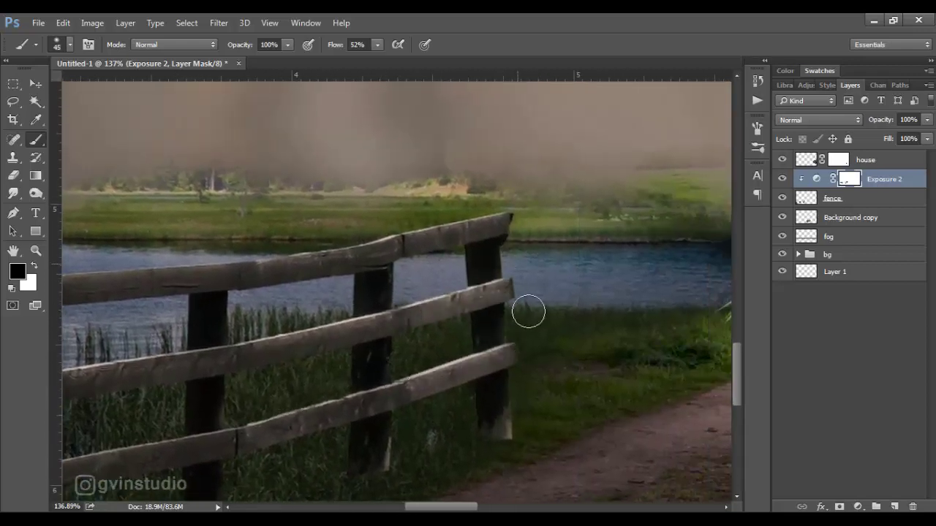
left_click_drag(528, 312, 524, 377)
scroll(541, 436, "down", 3)
scroll(371, 392, "down", 2)
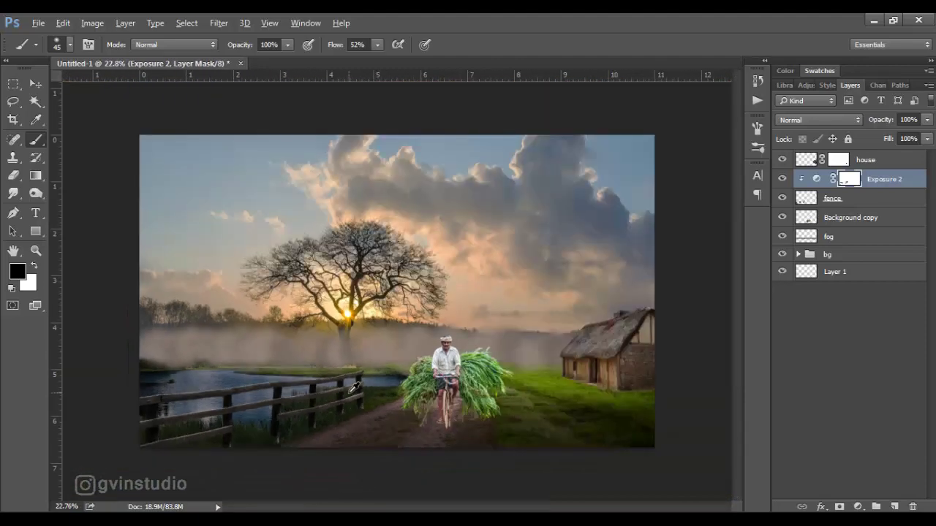
- Add a Color Balance adjustment warming the fence midtones (Red +13, Blue -17)
left_click(858, 508)
left_click(846, 355)
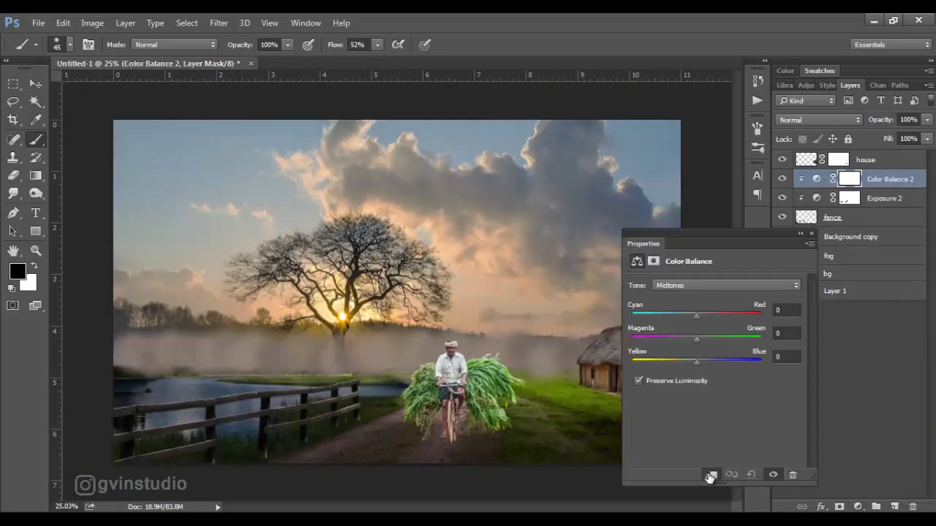
left_click_drag(689, 364, 685, 362)
left_click_drag(696, 315, 704, 316)
left_click(810, 231)
- Add a #c06517 orange Solid Color fill in Soft Light, clipped to the fence, with a black mask
left_click(858, 507)
left_click(848, 207)
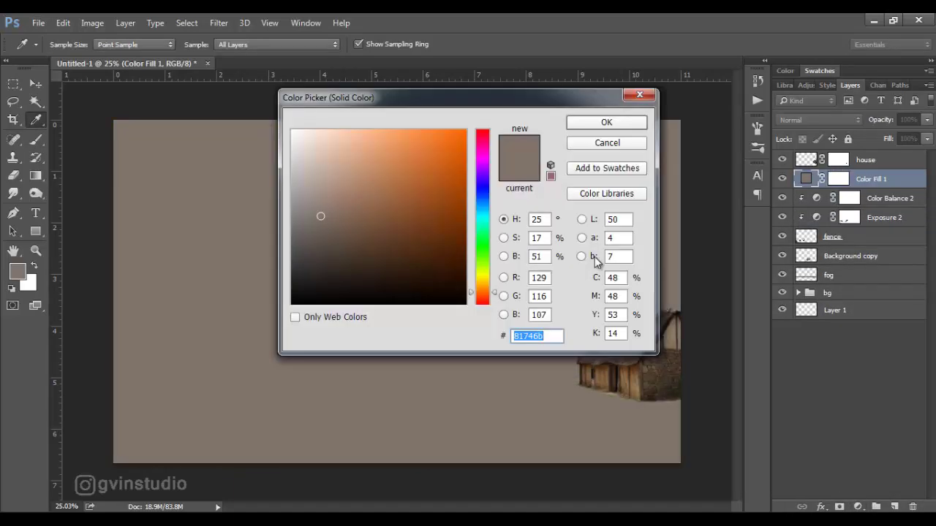
type("c06517")
left_click(595, 121)
key("b")
left_click(804, 120)
left_click(797, 262)
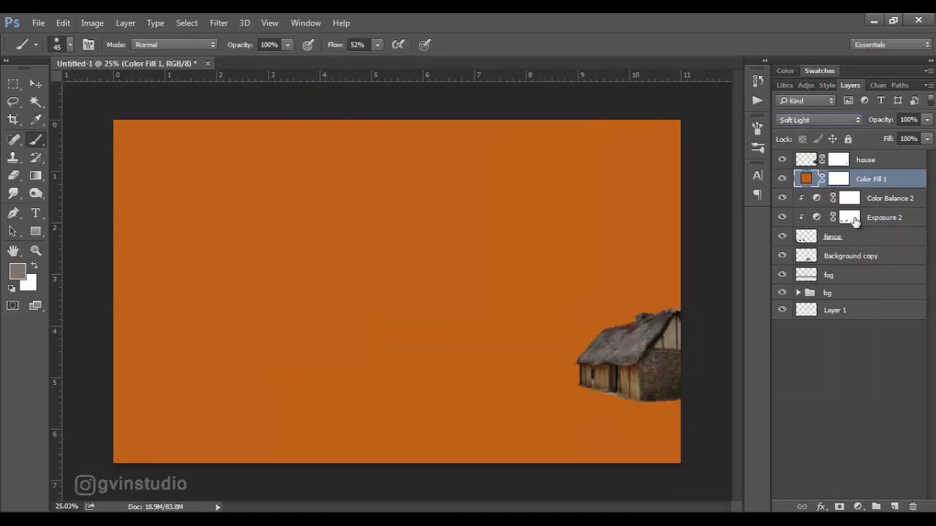
key("ctrl+alt+g")
left_click(848, 178)
key("ctrl+i")
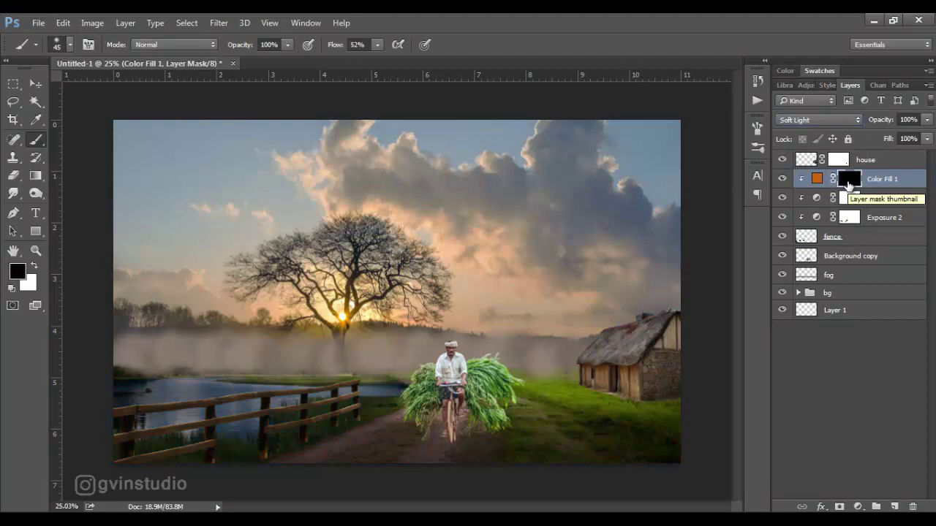
- Paint white orange sunset light onto the fence rails and posts with a 35 px brush
type("17")
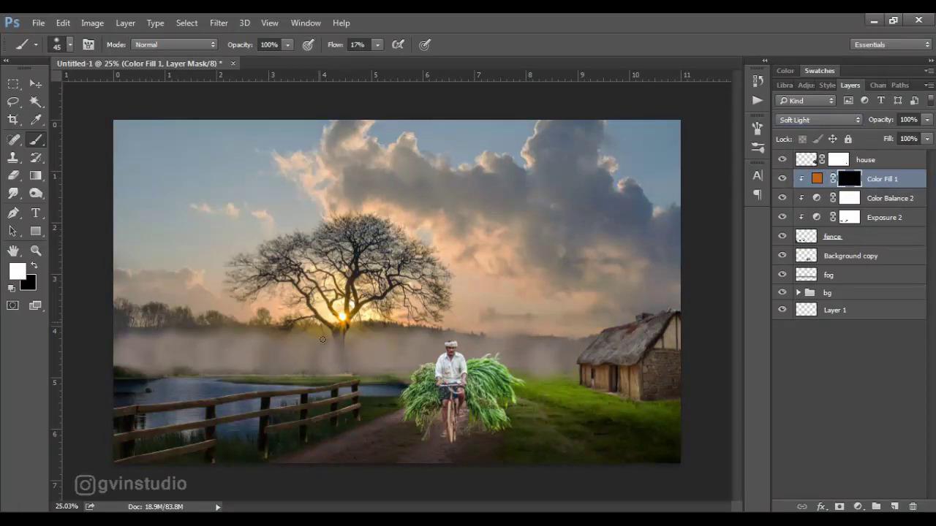
scroll(324, 404, "up", 3)
scroll(325, 404, "up", 3)
key("bracketleft")
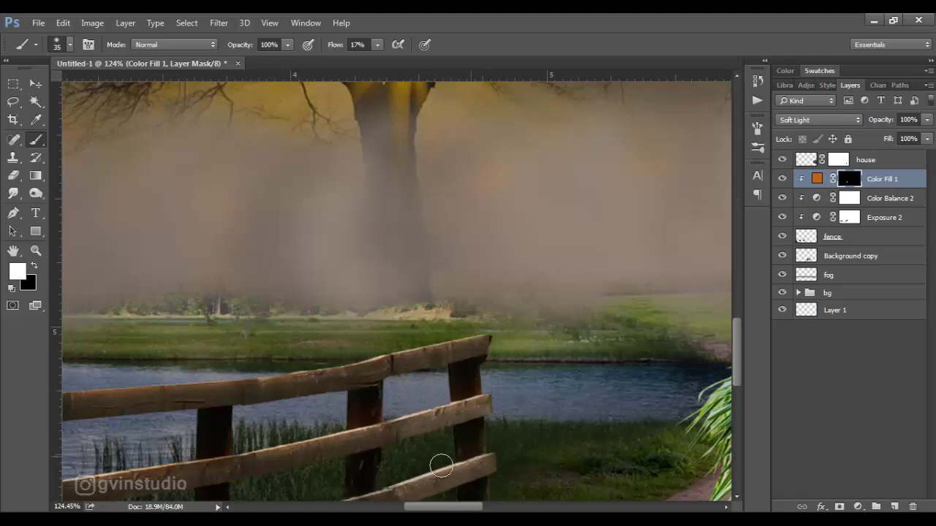
left_click_drag(344, 439, 552, 341)
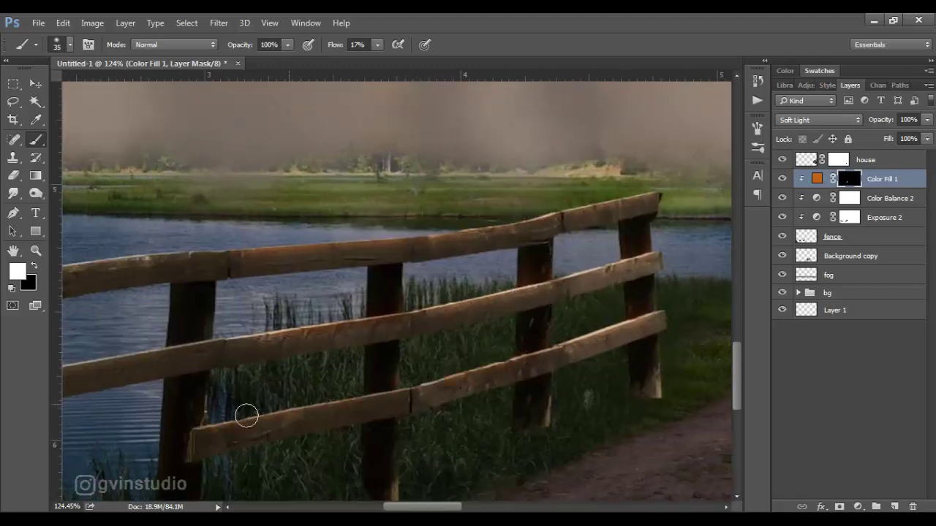
mouse_move(163, 348)
left_mouse_down()
mouse_move(465, 299)
mouse_move(508, 278)
mouse_move(553, 219)
mouse_move(643, 143)
left_mouse_up()
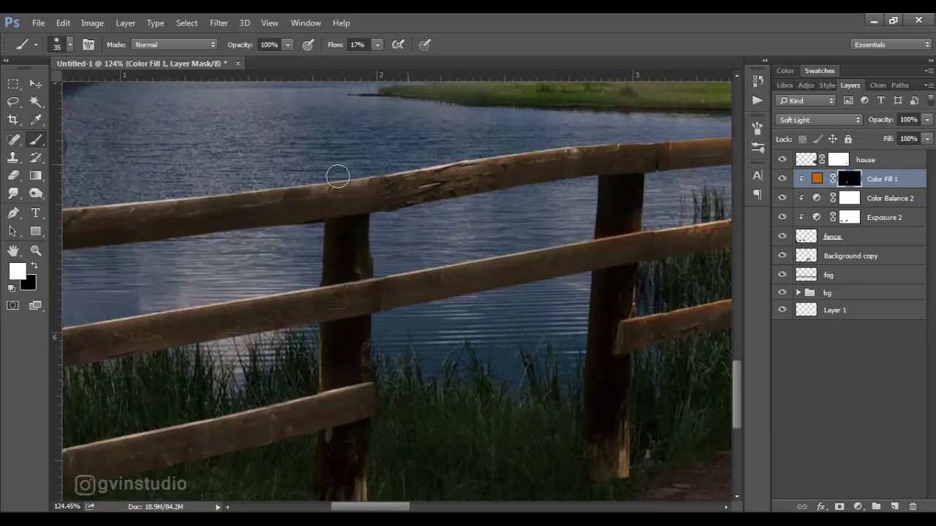
mouse_move(206, 190)
left_mouse_down()
mouse_move(277, 288)
mouse_move(210, 219)
left_mouse_up()
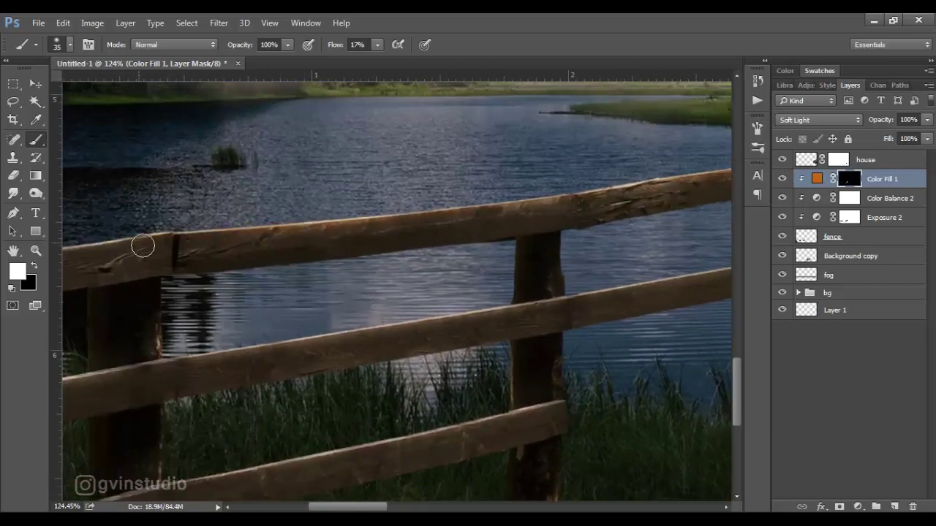
left_click_drag(143, 246, 405, 292)
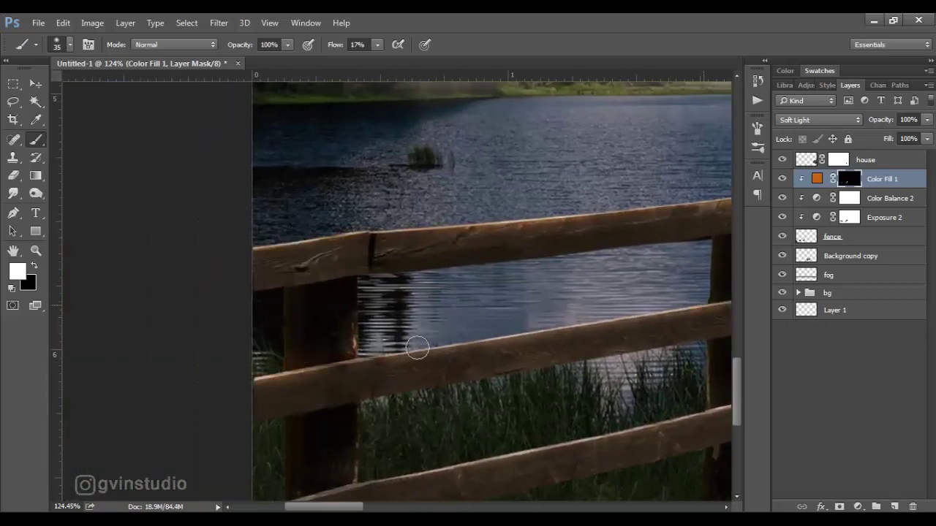
left_click_drag(467, 345, 397, 351)
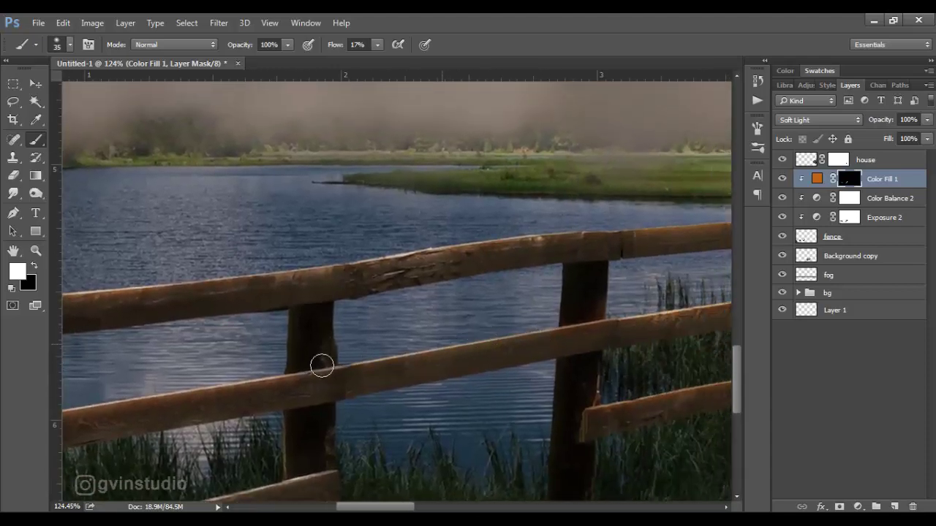
left_click_drag(328, 365, 500, 255)
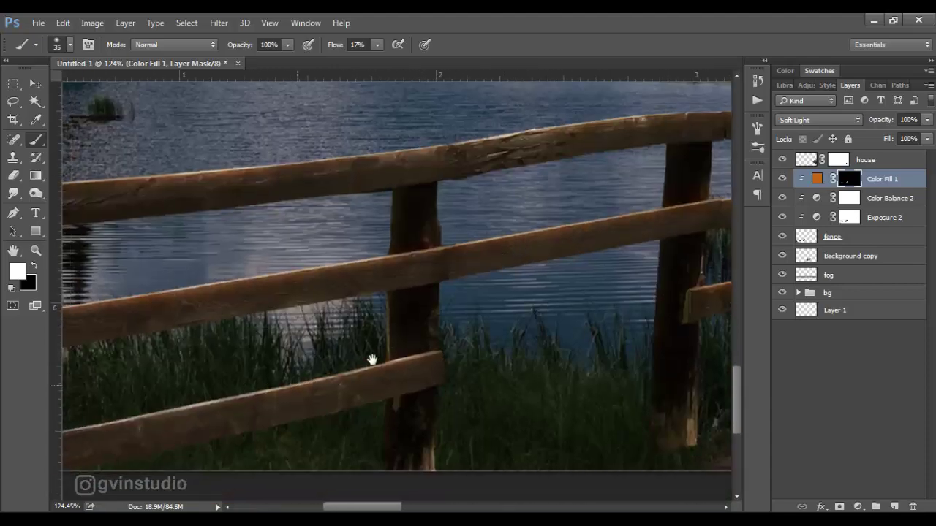
left_click_drag(371, 359, 565, 282)
- Paint black on the mask to remove orange that spills past the fence
key("x")
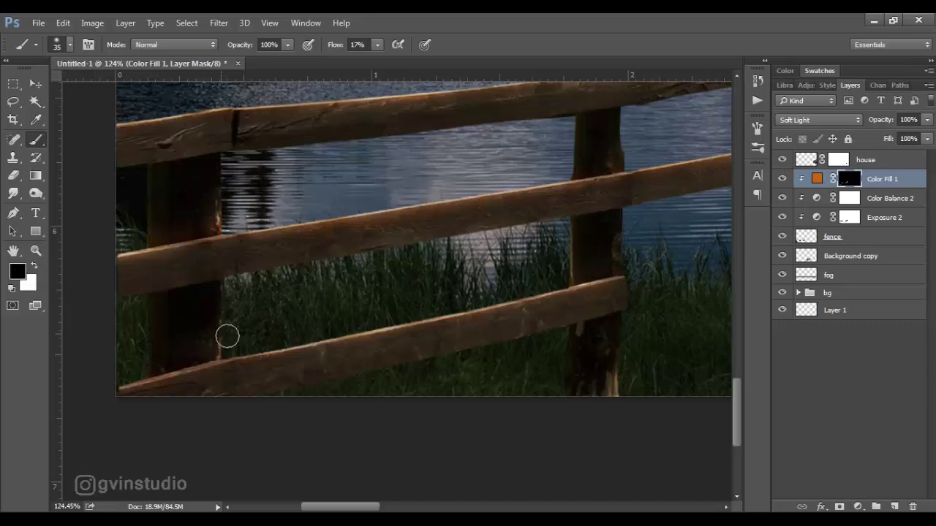
left_click_drag(592, 276, 361, 345)
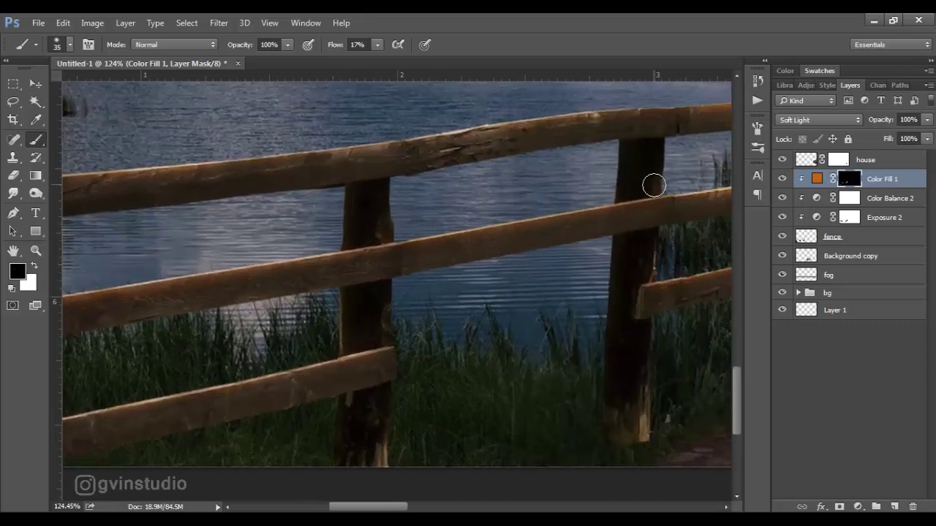
left_click_drag(653, 186, 282, 361)
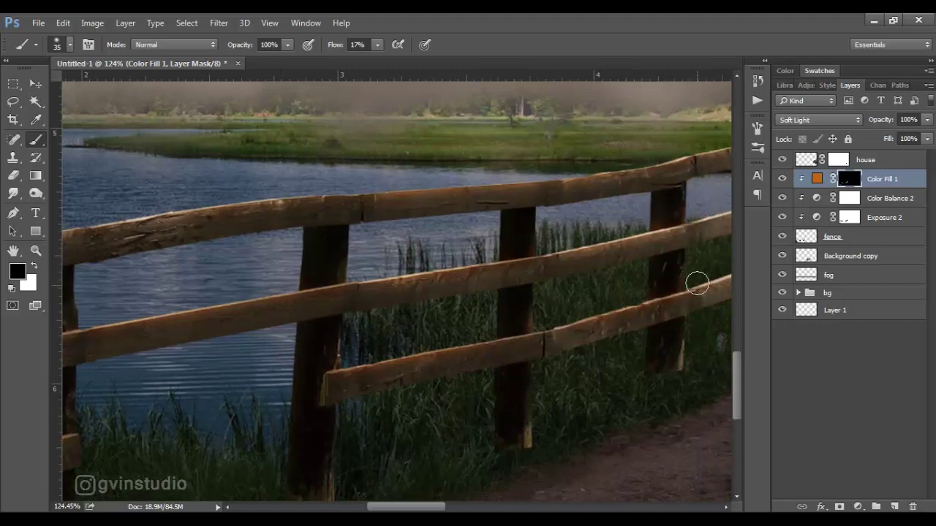
left_click_drag(519, 255, 401, 337)
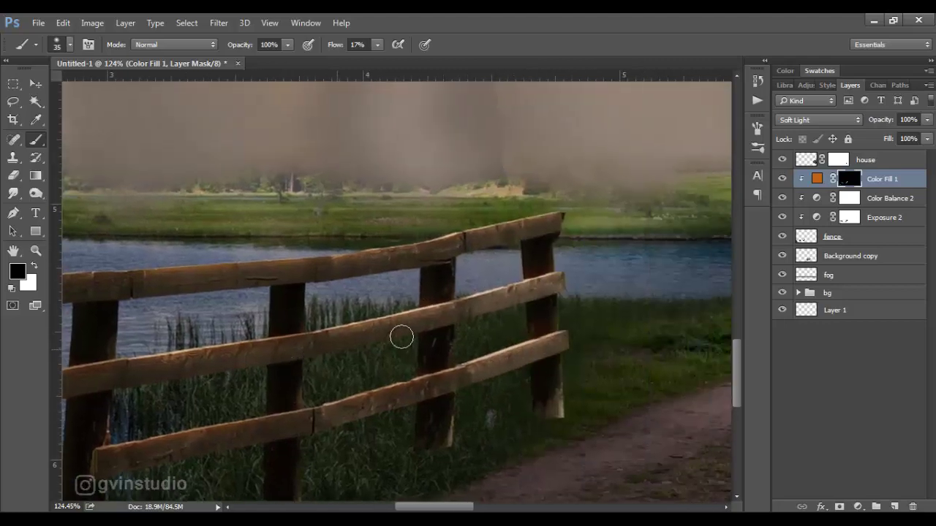
scroll(538, 280, "down", 4)
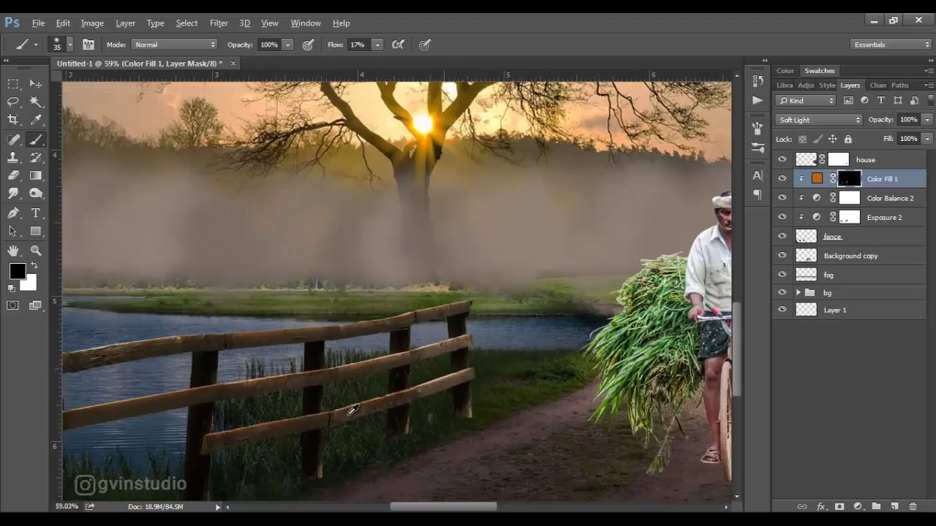
scroll(468, 307, "down", 3)
- Add a Hue/Saturation adjustment above Color Balance 2, darkening the fence to Lightness -8
scroll(409, 329, "down", 2)
left_click(40, 86)
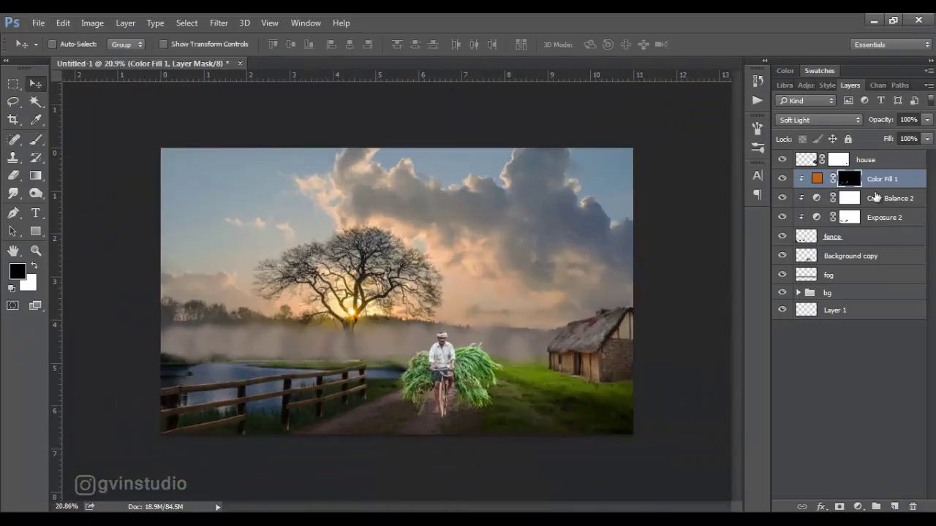
left_click(885, 198)
left_click(858, 506)
left_click(847, 336)
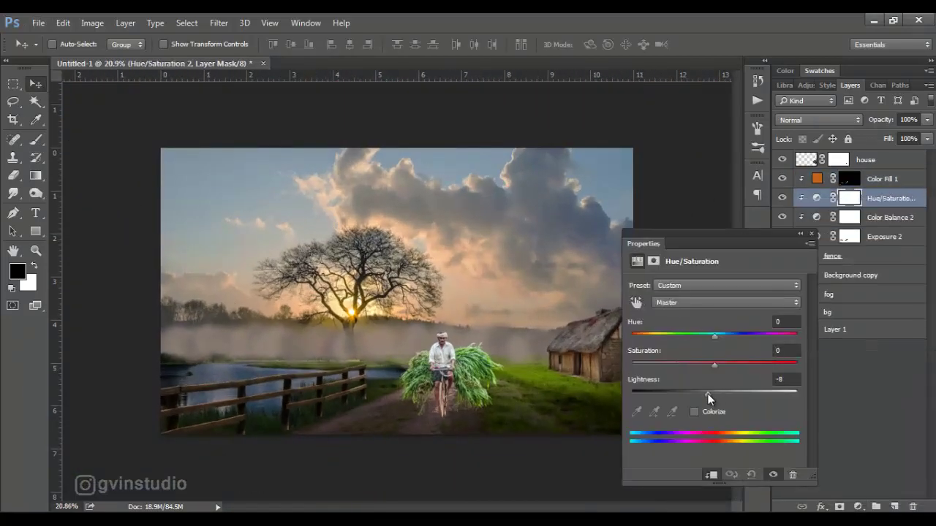
left_click(810, 234)
- Create a new layer above Background copy, then delete it as the misnamed 'shaow' layer
left_click(840, 256)
left_click(848, 275)
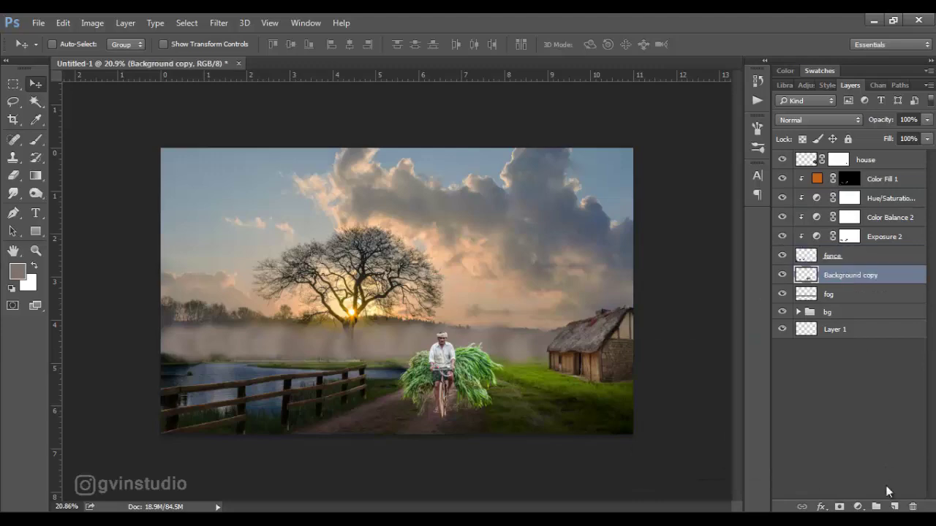
left_click(894, 506)
type("ow")
key("Return")
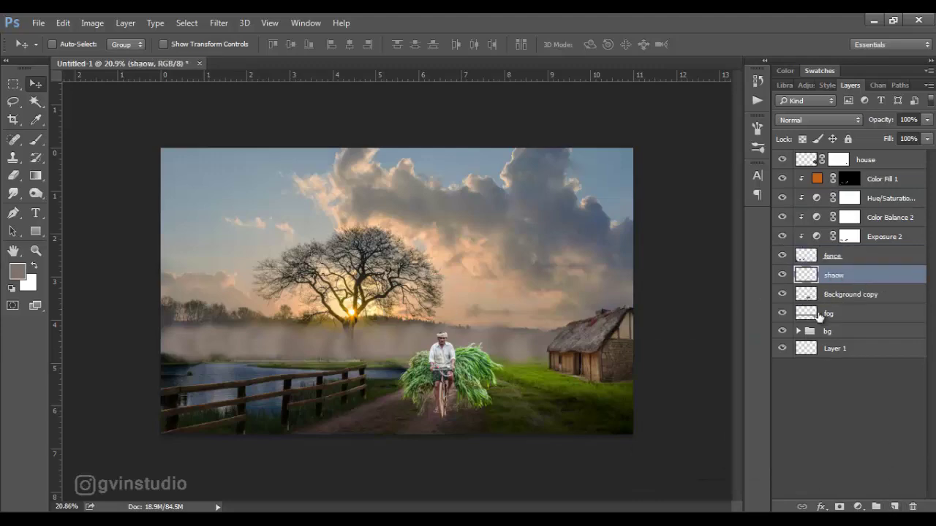
scroll(256, 431, "up", 3)
scroll(256, 431, "up", 2)
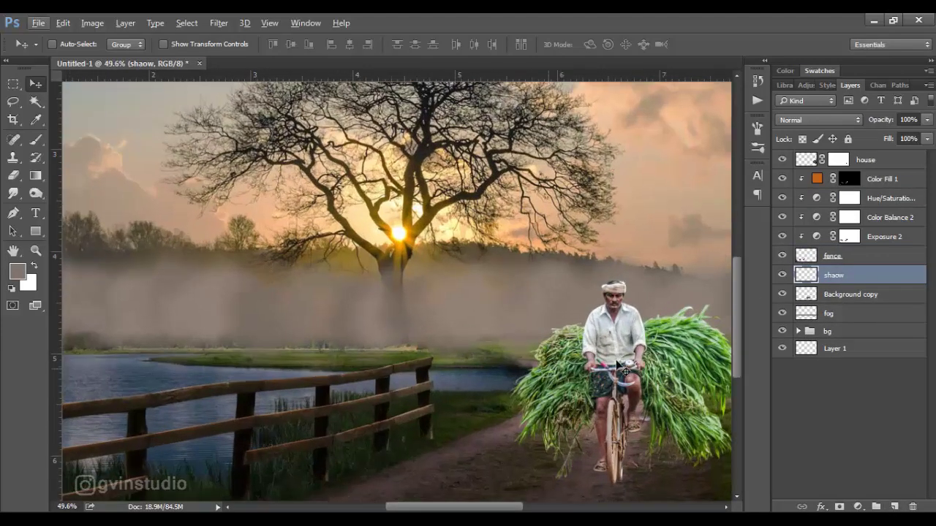
scroll(696, 345, "down", 4)
key("Delete")
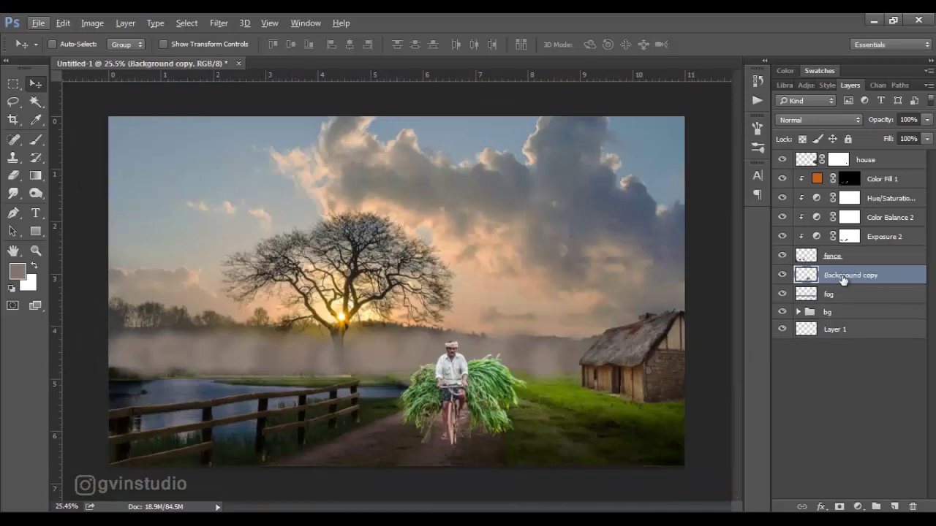
left_click(833, 255)
- Mask the fence and paint a grass brush at 100% flow along the post bases
left_click(839, 506)
scroll(345, 457, "up", 5)
scroll(345, 457, "up", 3)
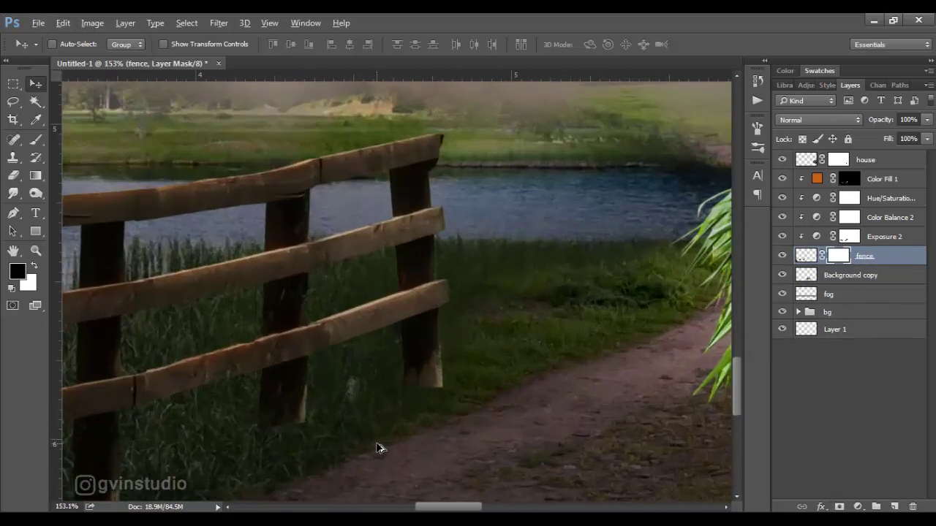
scroll(378, 445, "up", 2)
key("b")
right_click(378, 445)
key("Return")
key("shift+0")
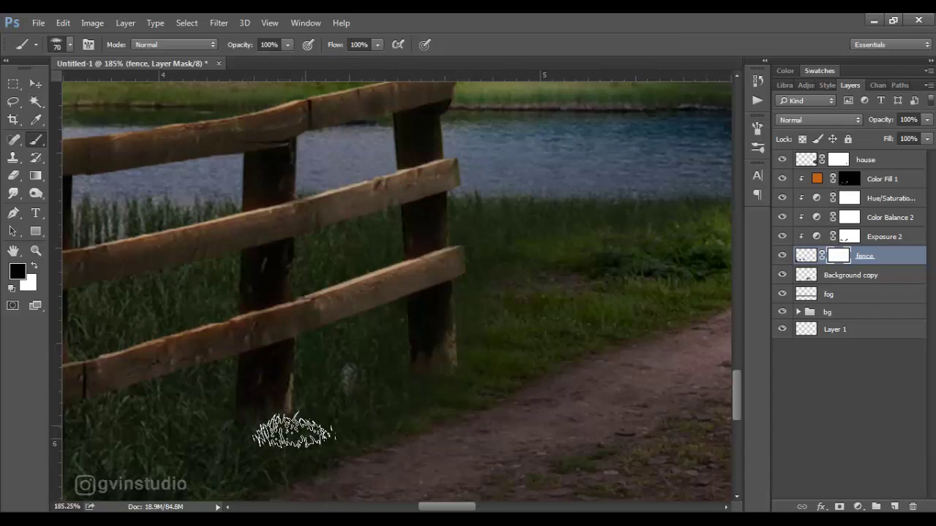
mouse_move(322, 431)
left_mouse_down()
mouse_move(491, 330)
mouse_move(476, 324)
left_mouse_up()
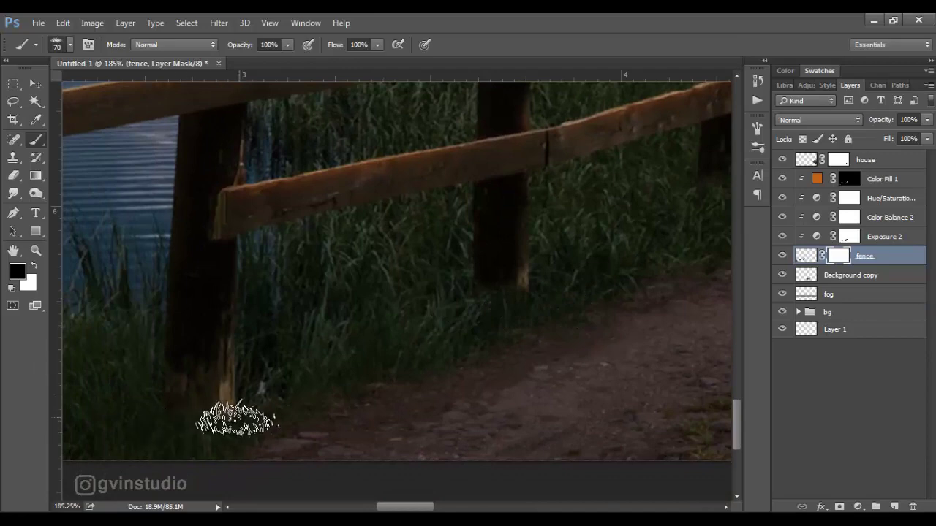
left_click_drag(393, 370, 595, 293)
key("ctrl+0")
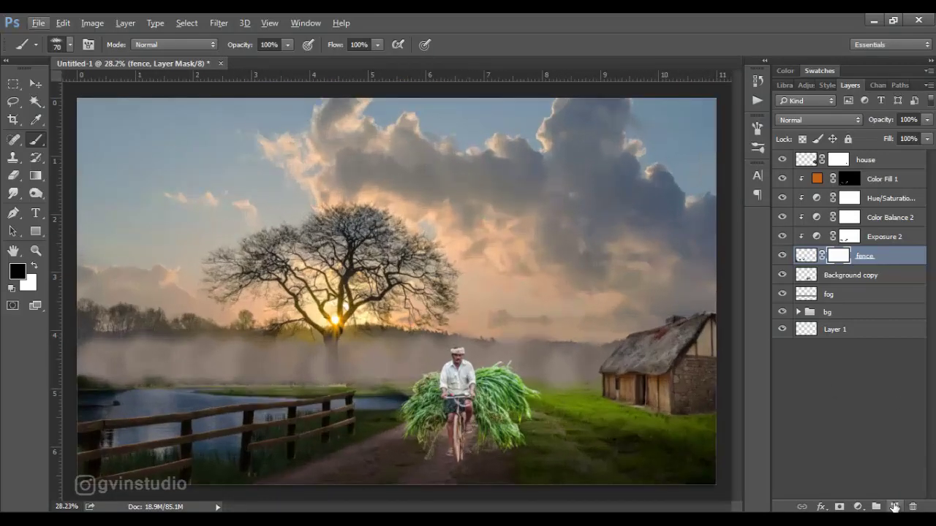
- Add a new layer named 'shadow' above Background copy
left_click(894, 506)
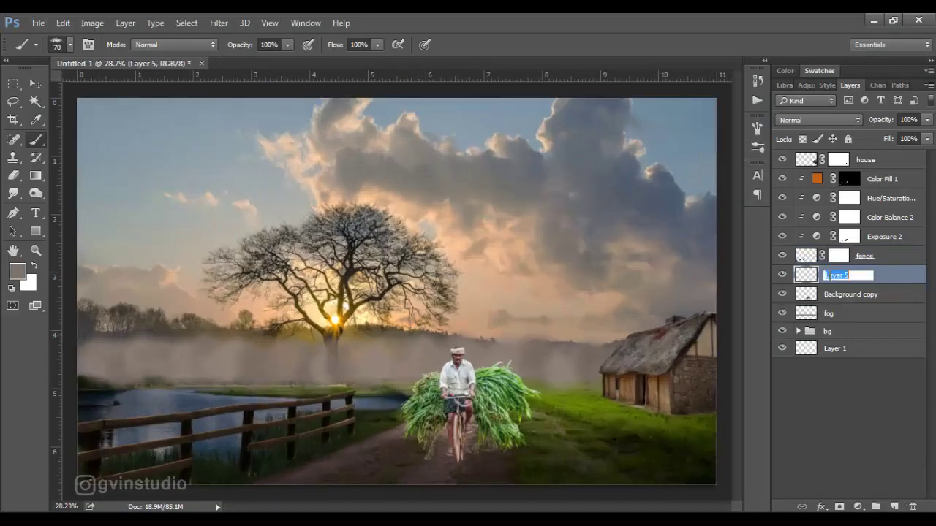
type("shadow")
key("Return")
scroll(389, 444, "down", 1)
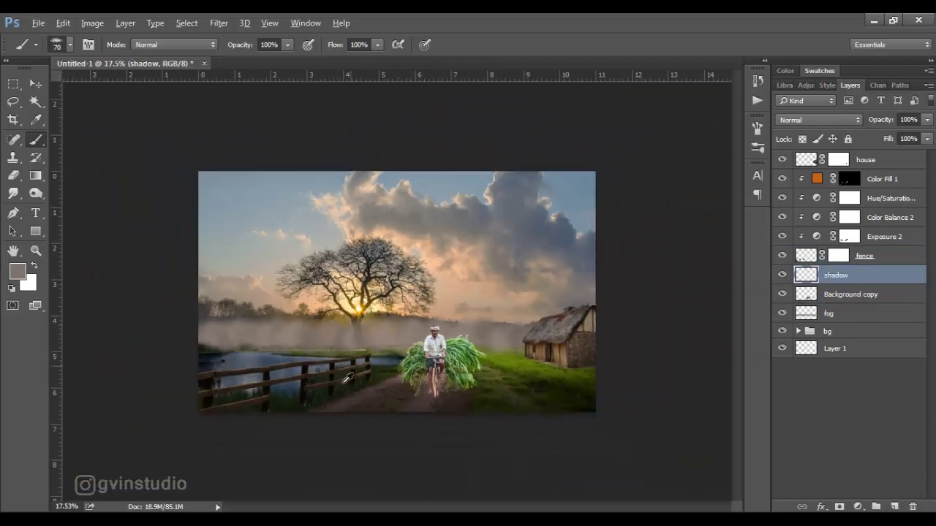
scroll(389, 444, "up", 3)
scroll(389, 444, "up", 2)
scroll(390, 444, "up", 2)
- Paint soft black shadows under the fence with a 70 px brush at 16% flow
right_click(390, 444)
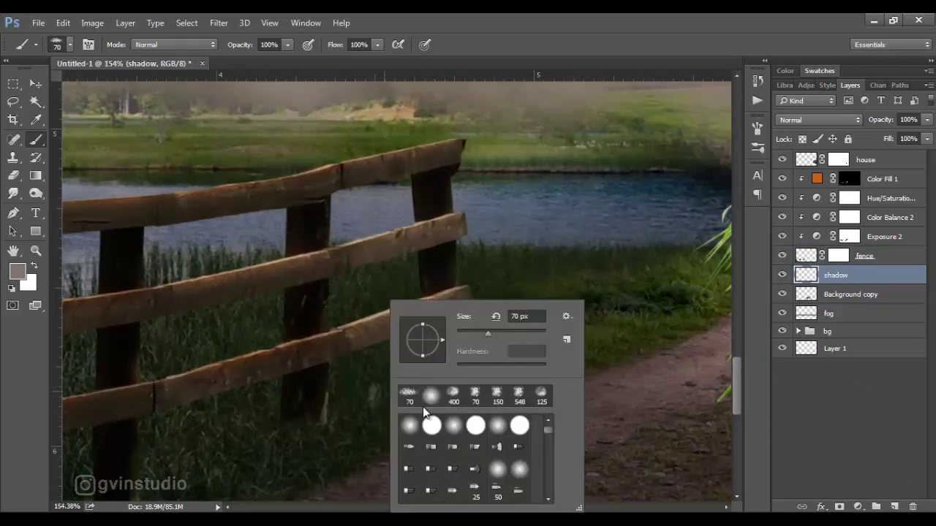
key("Escape")
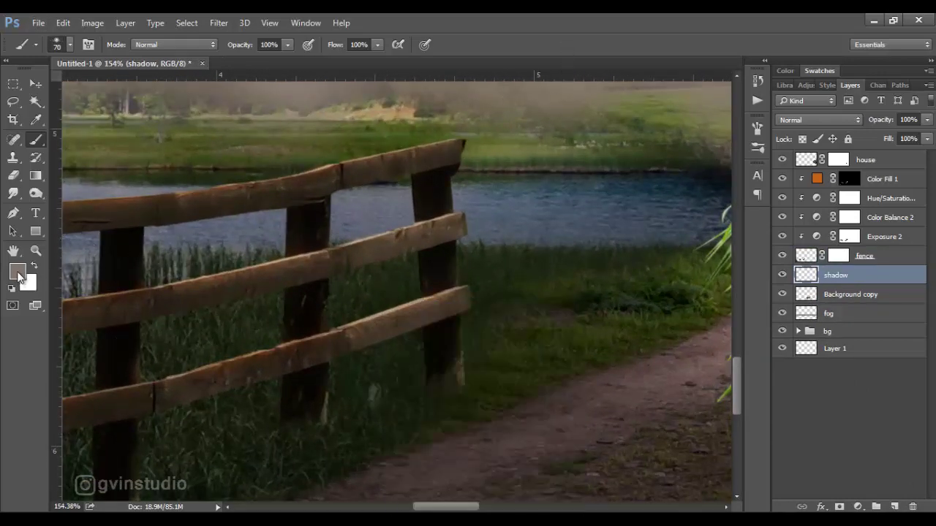
left_click(17, 271)
left_click(606, 121)
right_click(531, 268)
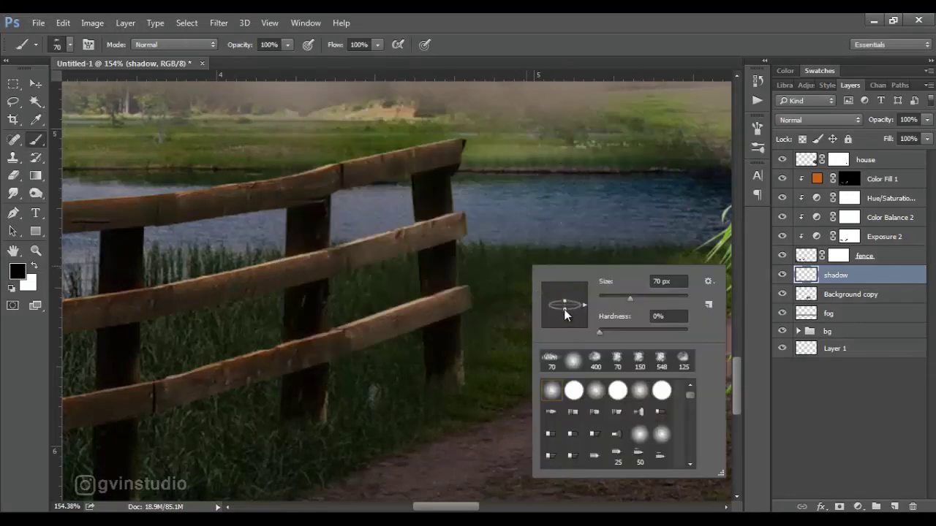
key("Escape")
type("16")
key("Return")
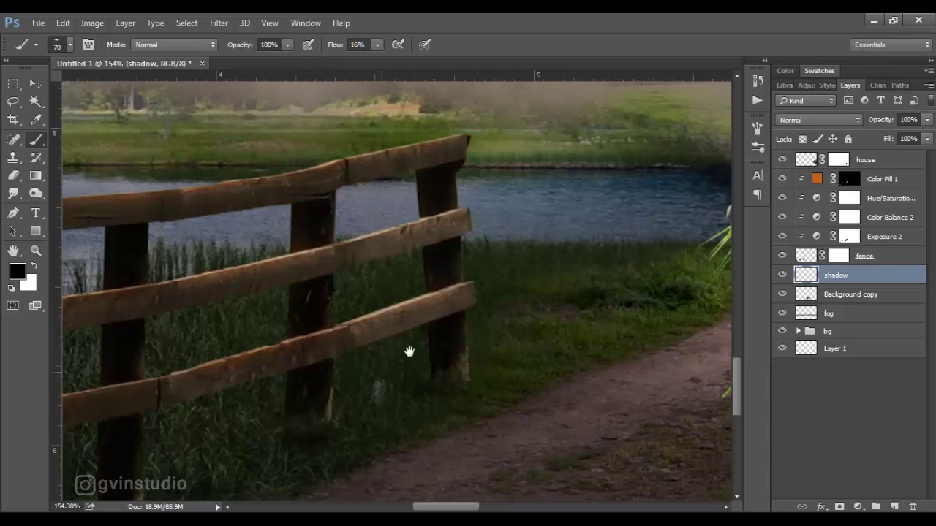
scroll(323, 356, "down", 3)
scroll(323, 356, "left", 3)
scroll(394, 350, "down", 3)
scroll(395, 351, "left", 4)
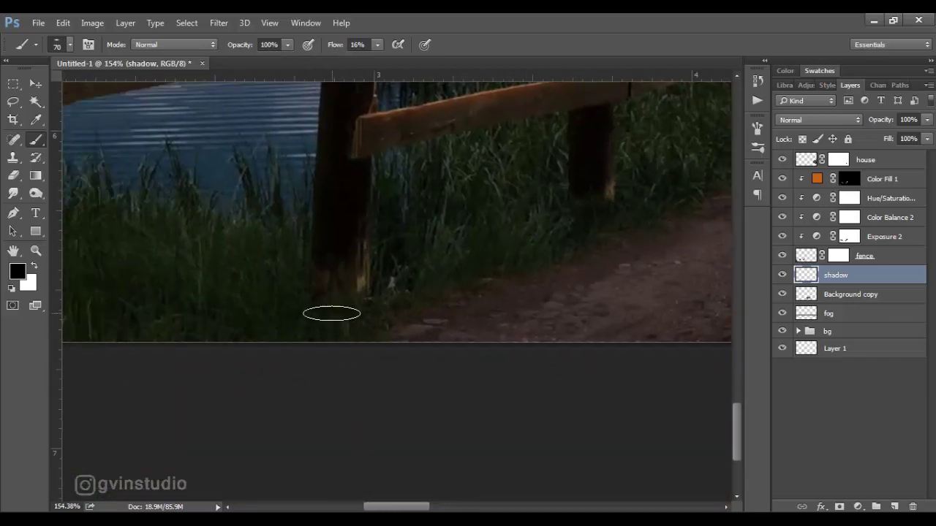
- Add another shadow layer, paint at 21% flow, and set its opacity to 77%
left_click(894, 507)
right_click(241, 337)
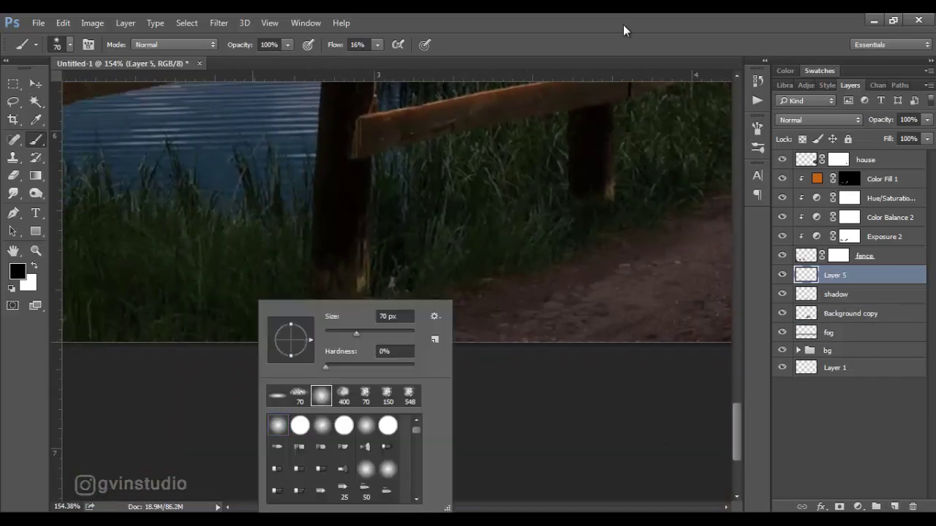
key("Escape")
key("shift+2")
key("shift+1")
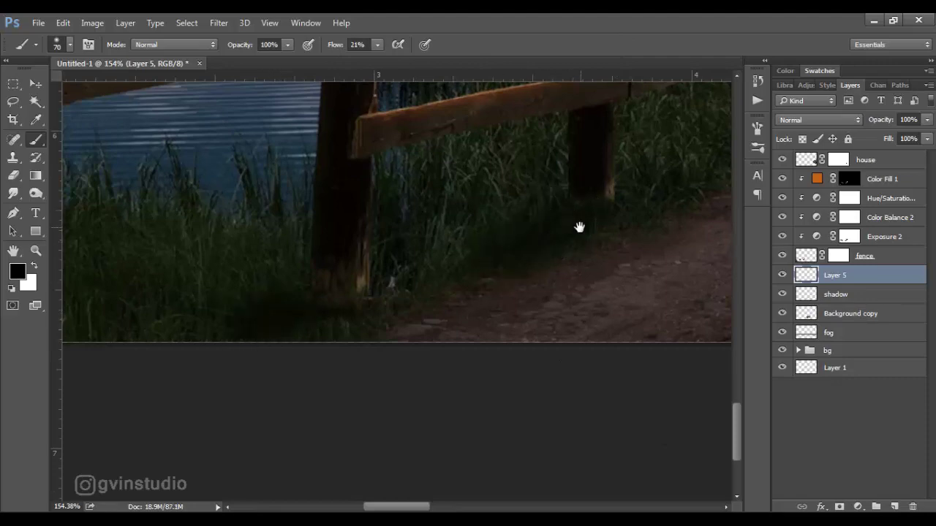
scroll(578, 225, "up", 2)
scroll(578, 226, "right", 4)
scroll(606, 186, "up", 2)
scroll(456, 257, "right", 4)
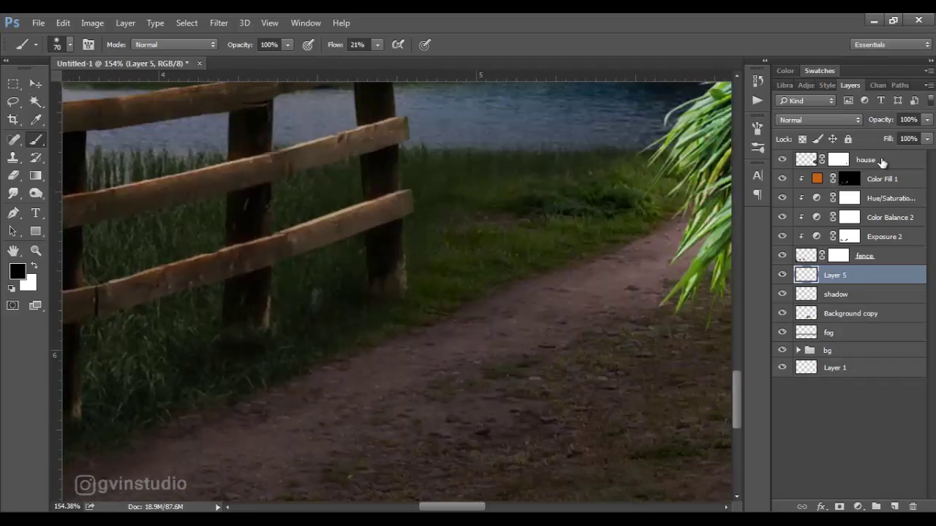
key("Return")
scroll(333, 163, "down", 6)
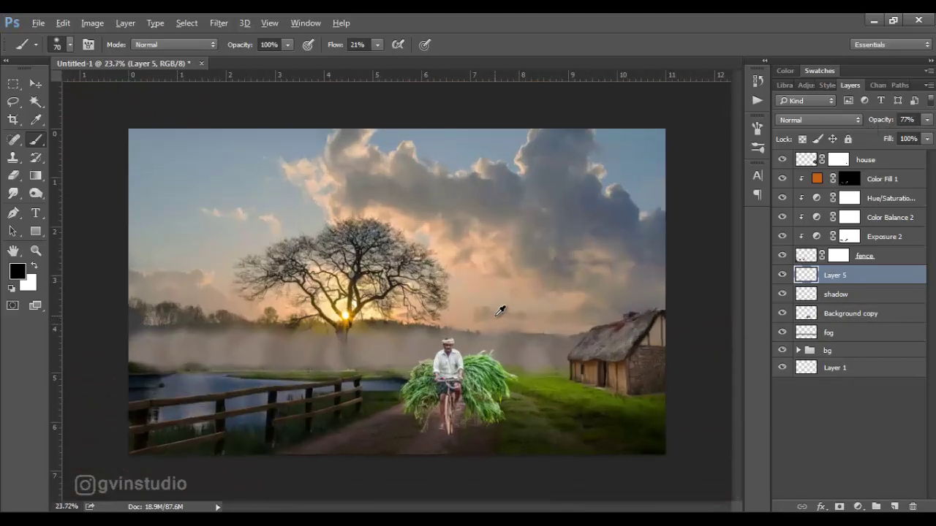
- Name the second shadow layer 'shadow2' in Multiply mode and lower the fog's opacity
key("v")
type("shadow2")
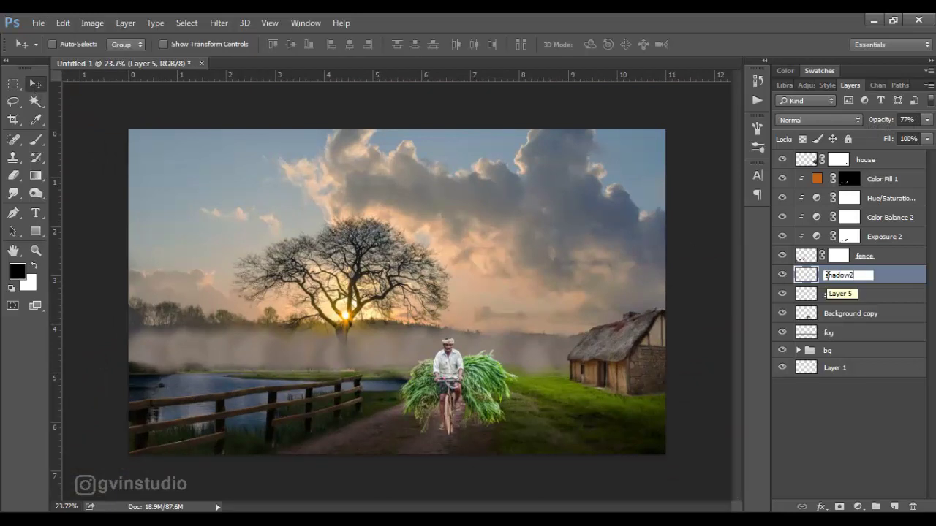
left_click(819, 119)
left_click(796, 164)
left_click(835, 333)
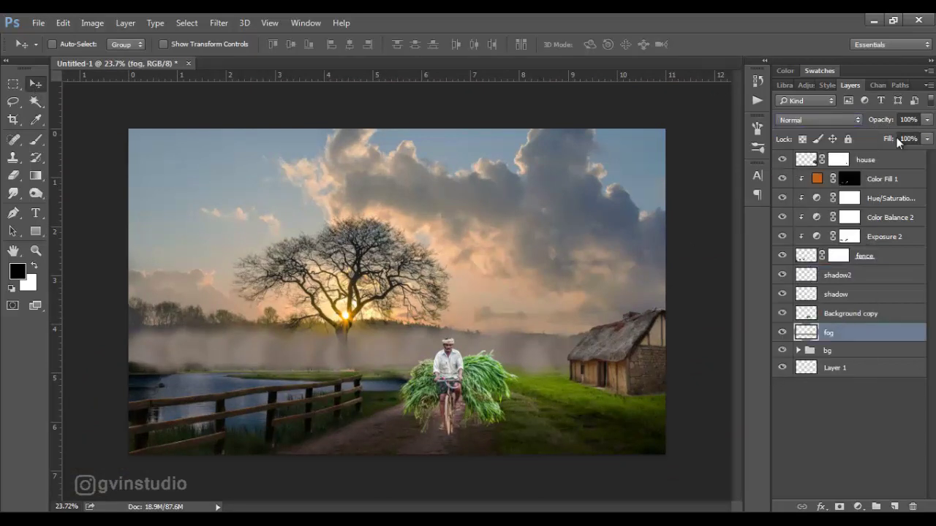
left_click_drag(886, 124, 865, 127)
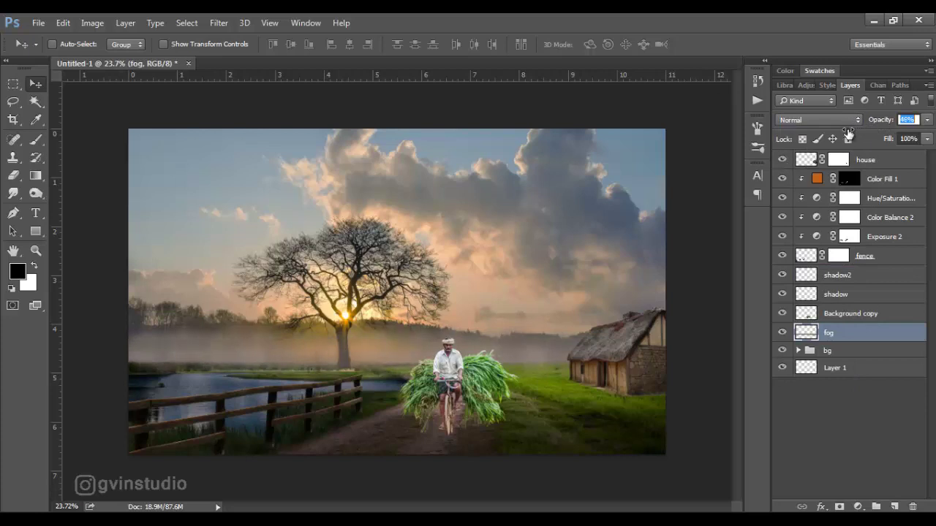
- Group Color Fill 1 through shadow as 'fence' and hide the cyclist's Background copy layer
left_click(848, 295)
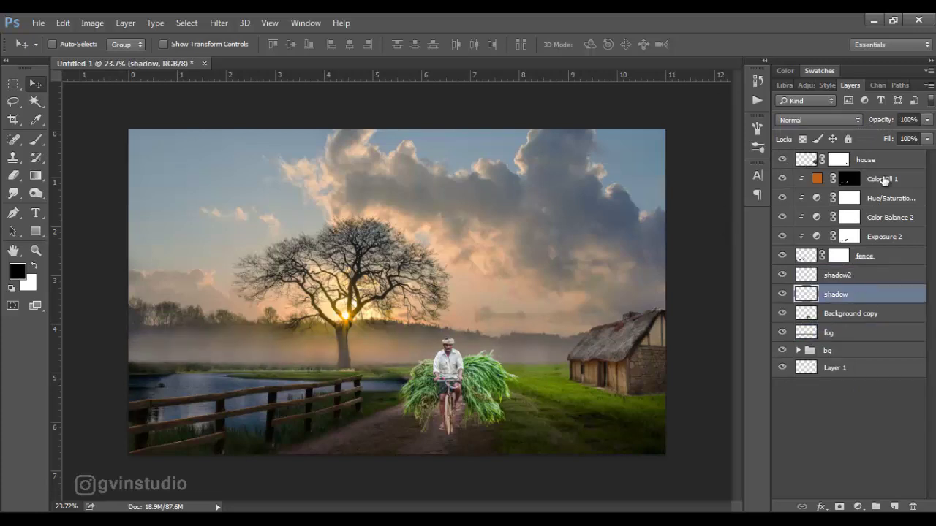
left_click(883, 181, "shift")
key("ctrl+g")
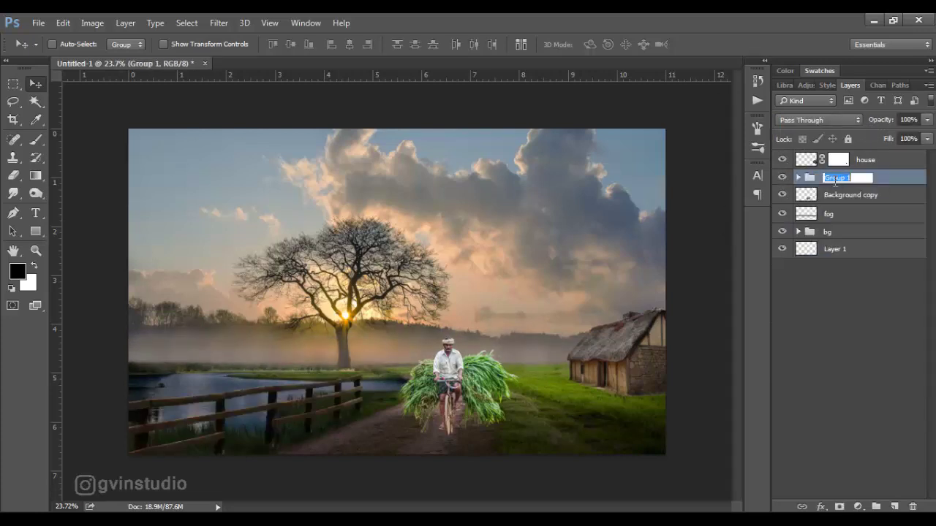
type("nce")
key("Return")
left_click(782, 195)
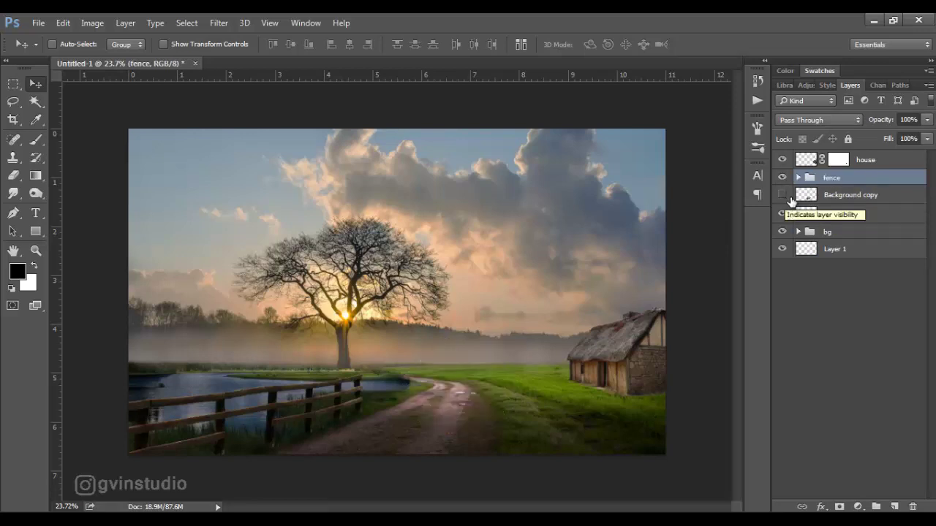
left_click(863, 168)
- Add an Exposure adjustment at -0.88 above the house
left_click(856, 506)
left_click(815, 304)
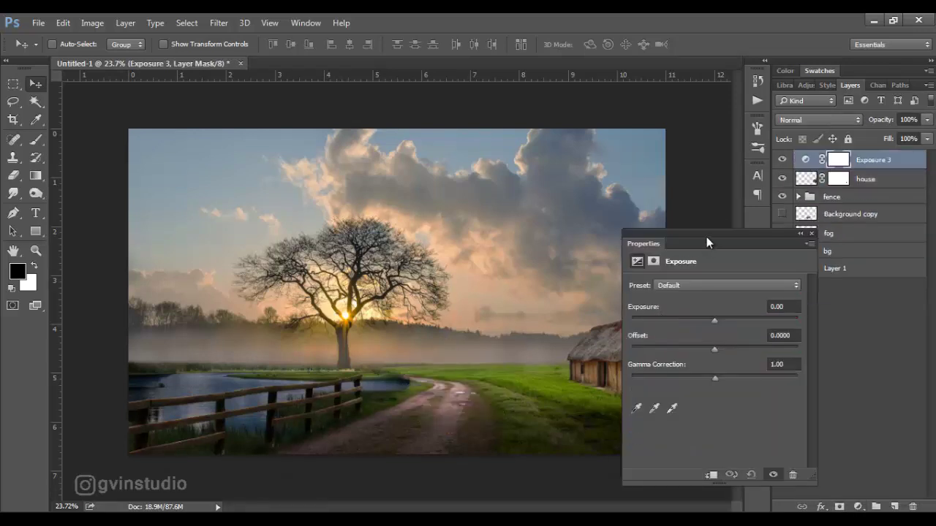
left_click_drag(706, 237, 347, 189)
left_click_drag(361, 275, 350, 277)
left_click(458, 190)
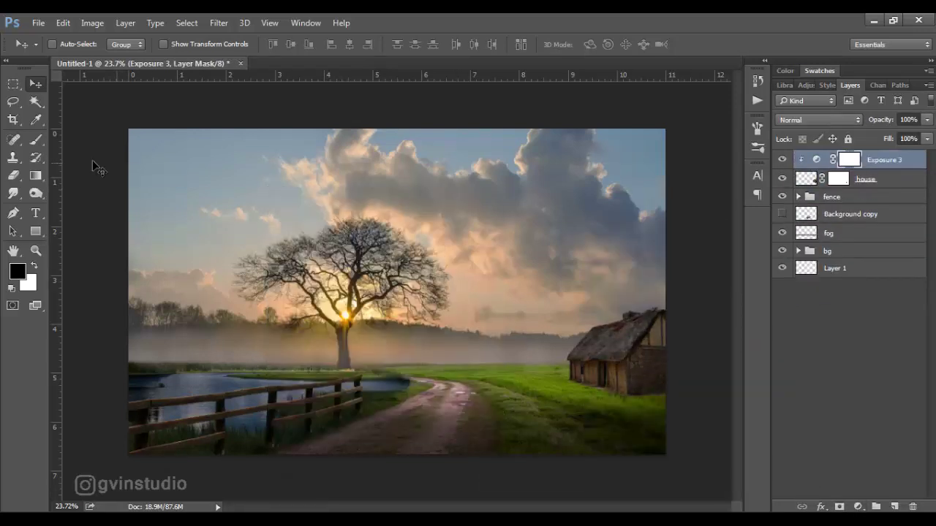
- Paint the Exposure mask across the house with a 38% flow brush
left_click(36, 139)
type("38")
key("Return")
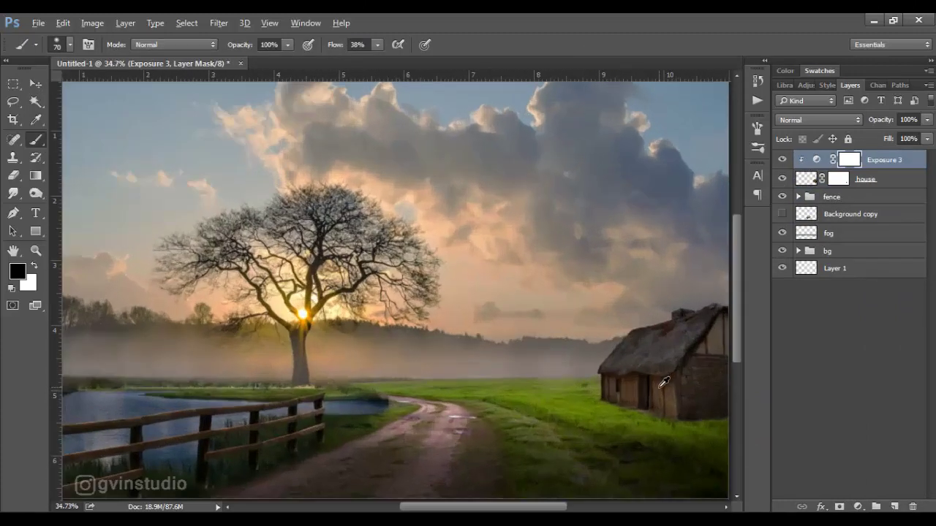
scroll(522, 390, "up", 4)
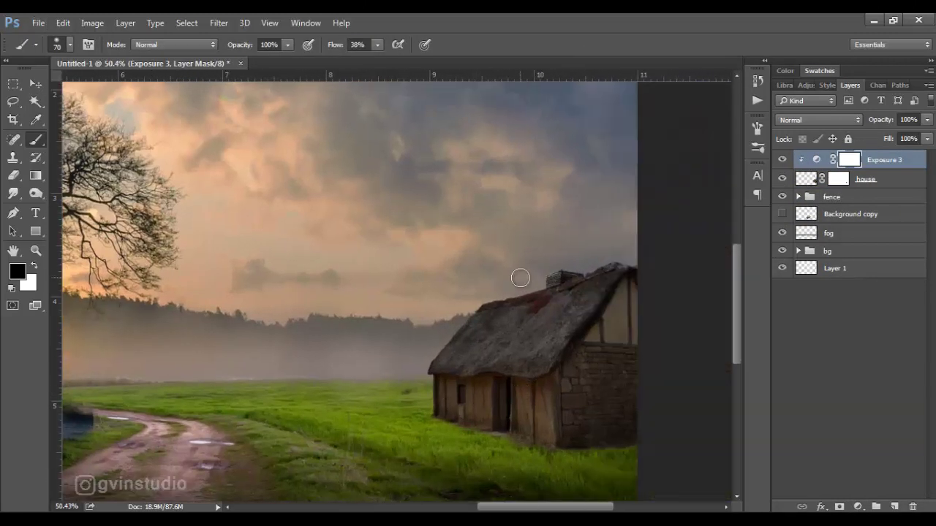
mouse_move(435, 337)
left_mouse_down()
mouse_move(485, 340)
mouse_move(597, 278)
mouse_move(457, 389)
mouse_move(523, 404)
left_mouse_up()
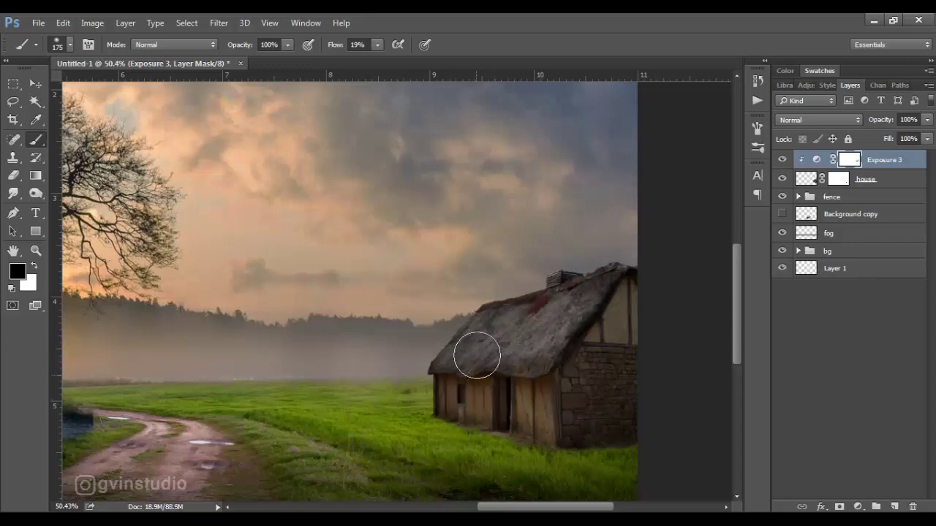
key("v")
scroll(204, 370, "down", 5)
scroll(563, 372, "up", 1)
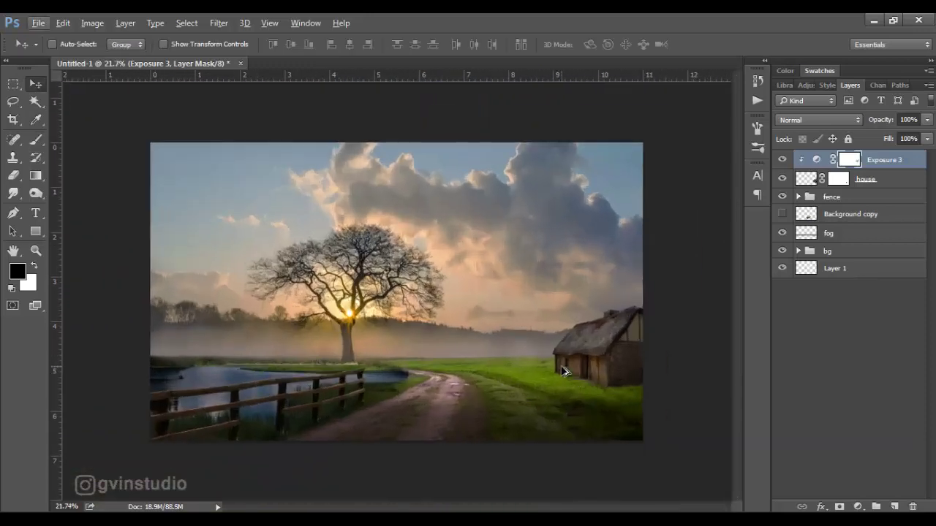
- Add two Color Balance adjustments to the house, Yellow-Blue +5 then -19
left_click(855, 506)
left_click(846, 353)
left_click_drag(342, 319, 347, 322)
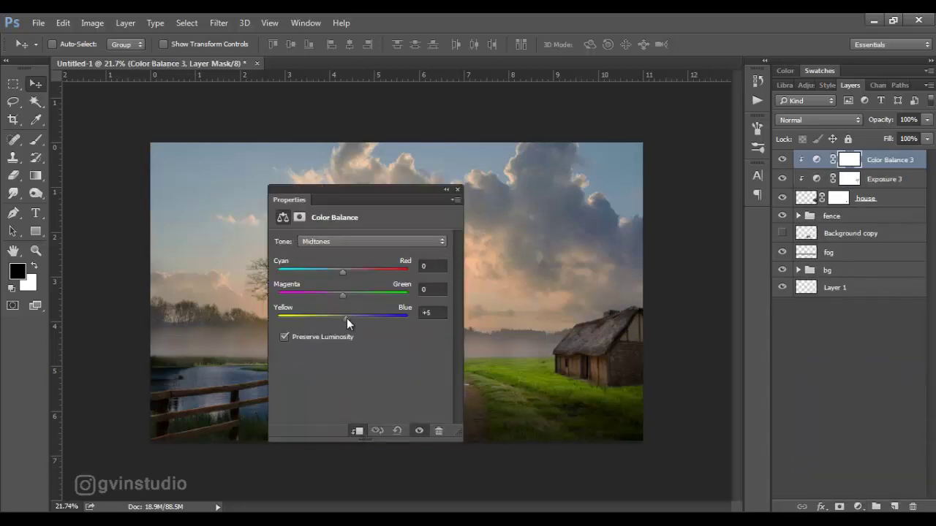
left_click(577, 243)
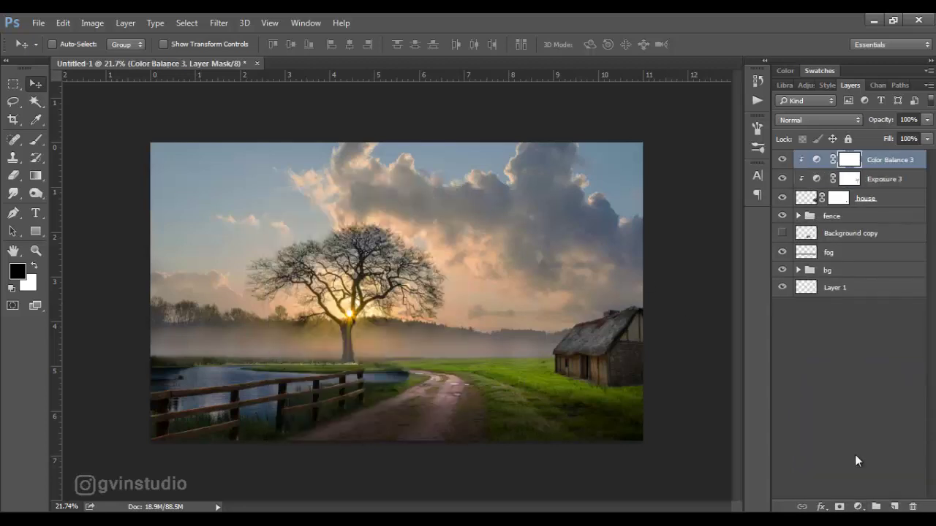
left_click(857, 506)
left_click(833, 353)
left_click_drag(342, 315, 327, 318)
left_click(457, 189)
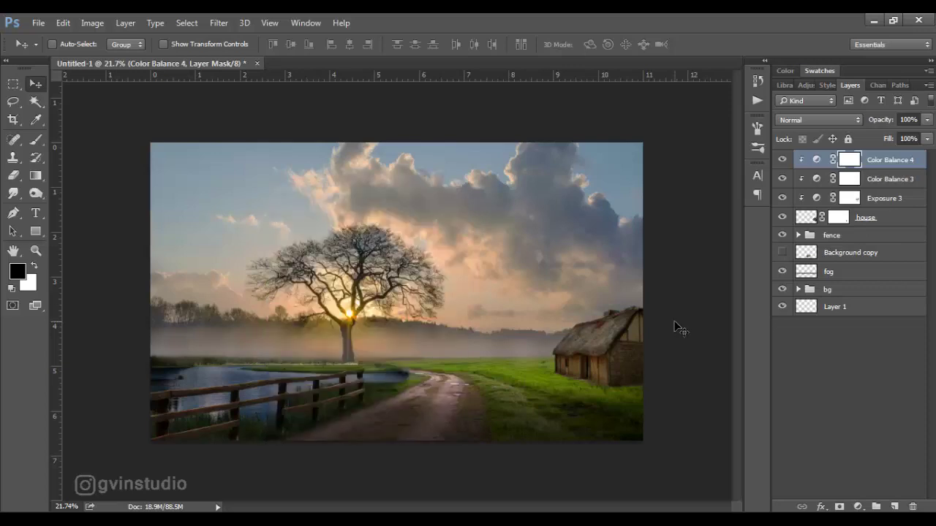
- Add a dark navy Solid Color fill in Soft Light, clipped to the house, with an inverted mask
left_click(857, 506)
left_click(843, 205)
left_click_drag(355, 96, 224, 154)
left_click(351, 265)
left_click(319, 324)
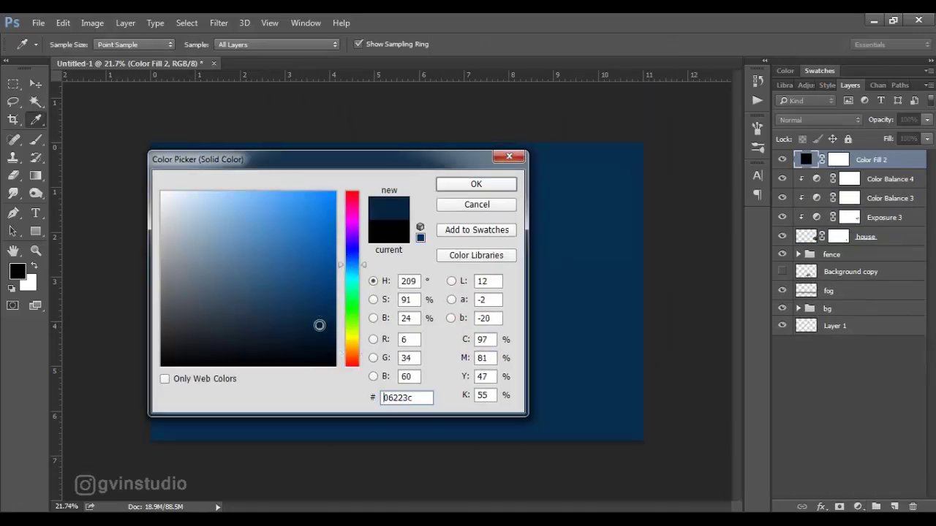
left_click(502, 182)
left_click(819, 119)
left_click(791, 266)
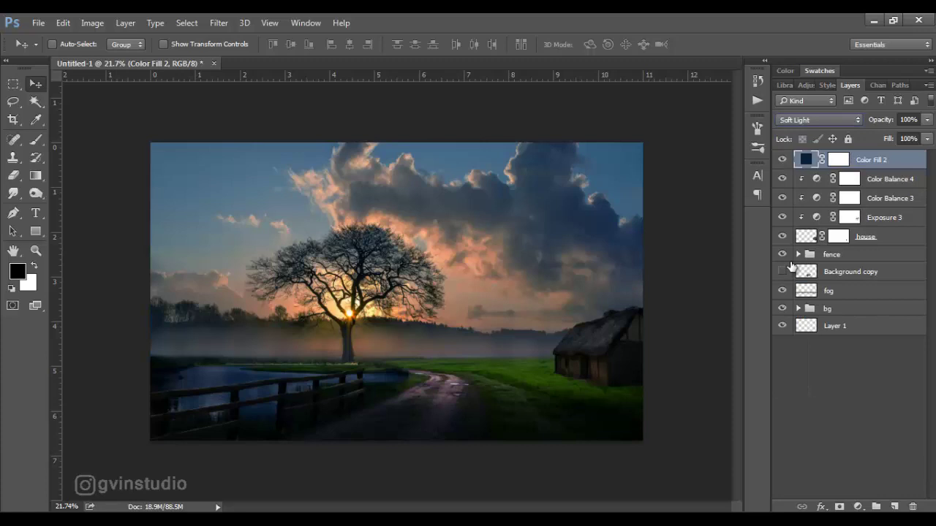
left_click(886, 169, "alt")
left_click(848, 160)
key("ctrl+i")
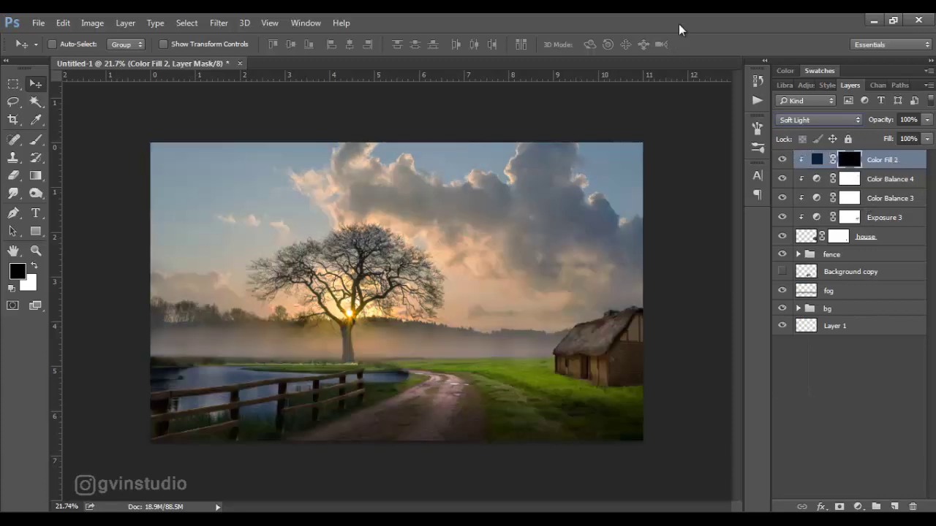
- Set up a white brush at 8% flow for the blue fill's mask
left_click(37, 140)
left_click_drag(331, 48, 337, 49)
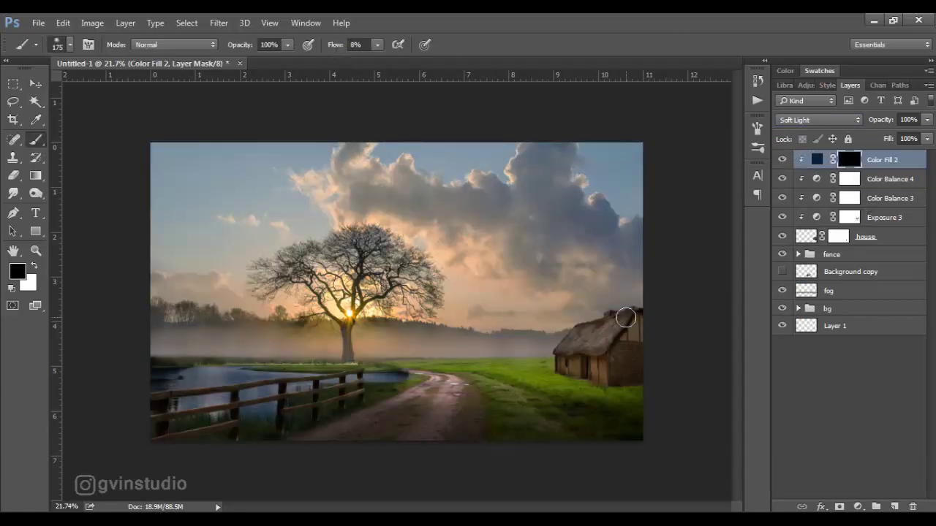
key("x")
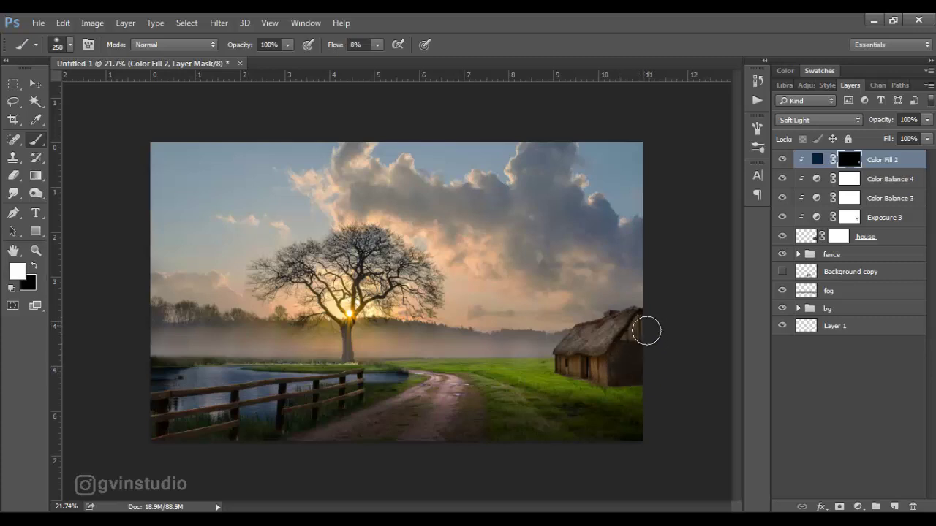
left_click(858, 506)
- Add a clipped orange Solid Color fill in Soft Light with its mask inverted to hidden
left_click(844, 203)
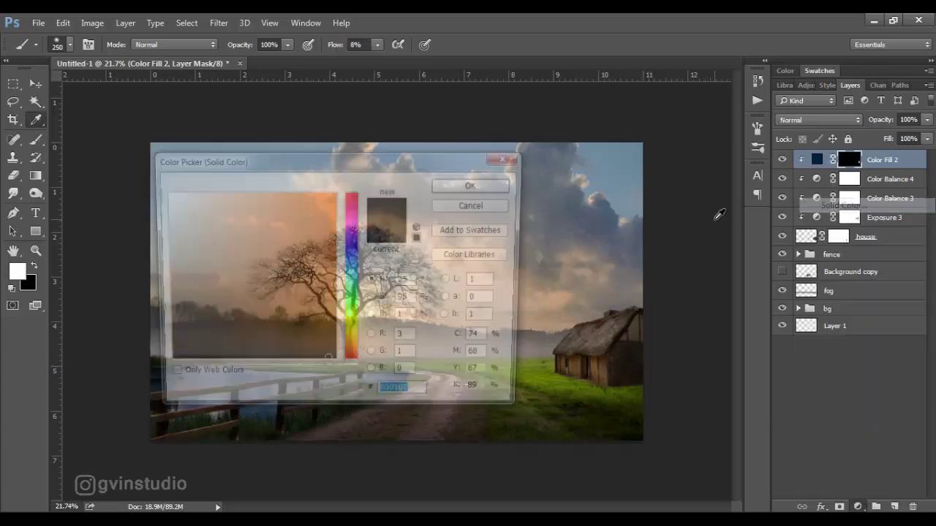
left_click(312, 230)
left_click(491, 182)
left_click(818, 119)
left_click(804, 261)
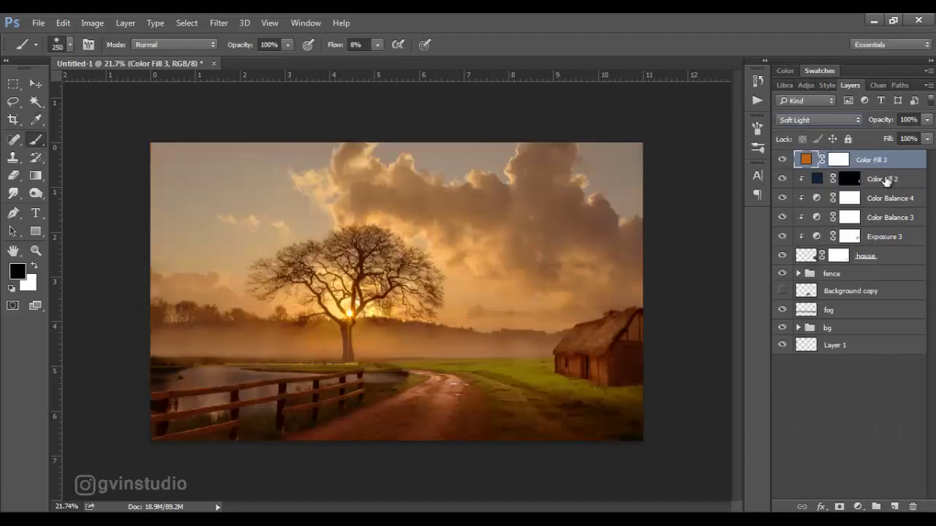
left_click(888, 169, "alt")
left_click(848, 161)
key("ctrl+i")
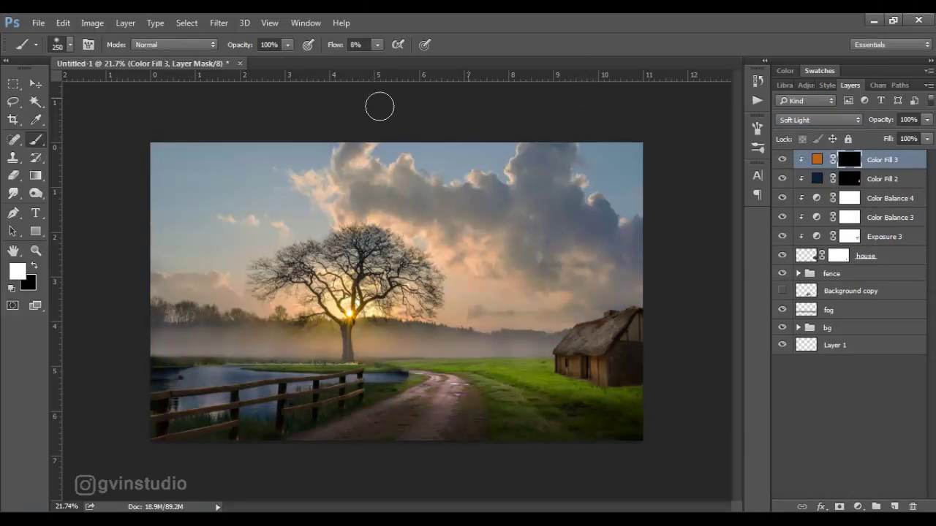
- Paint the orange warmth onto the house roof with a 72% flow brush
scroll(676, 316, "up", 3)
scroll(487, 268, "up", 2)
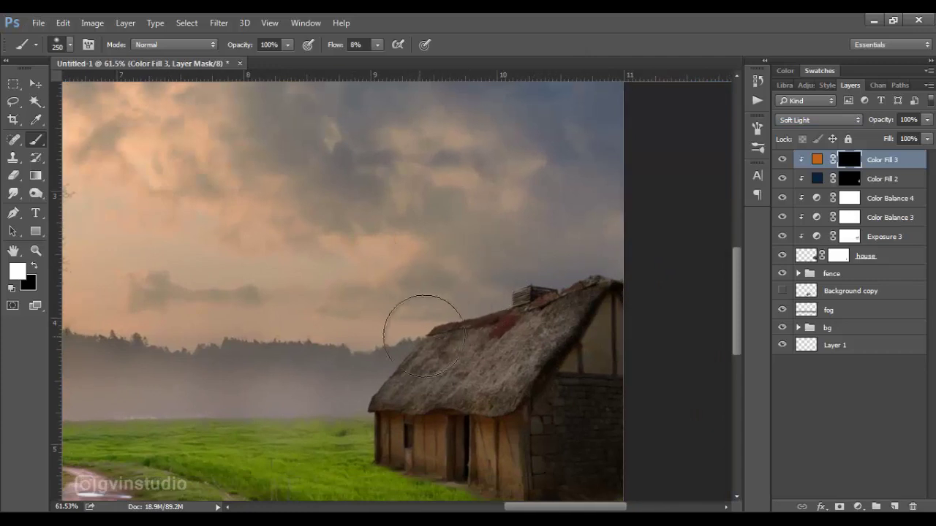
mouse_move(433, 364)
left_mouse_down()
mouse_move(497, 340)
mouse_move(480, 449)
mouse_move(529, 329)
mouse_move(400, 374)
left_mouse_up()
left_click_drag(330, 46, 377, 46)
key("bracketleft")
key("bracketleft")
key("bracketleft")
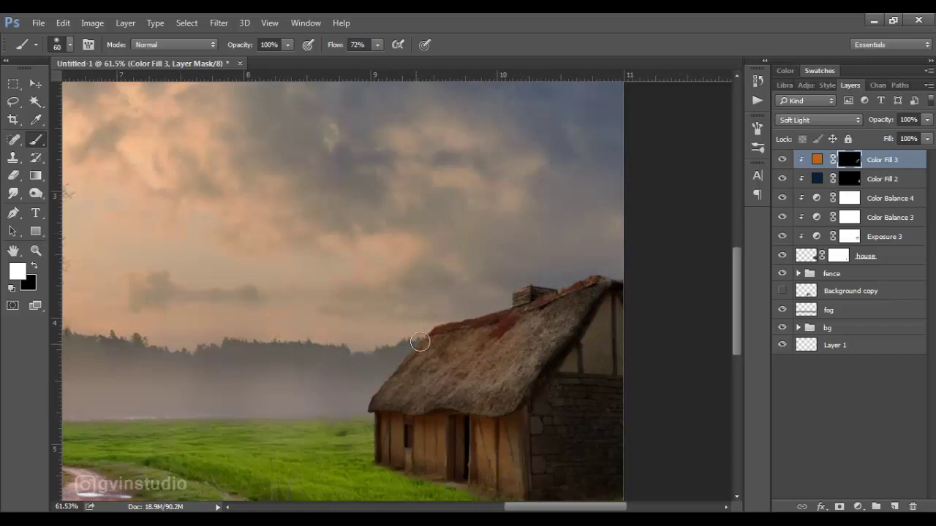
key("v")
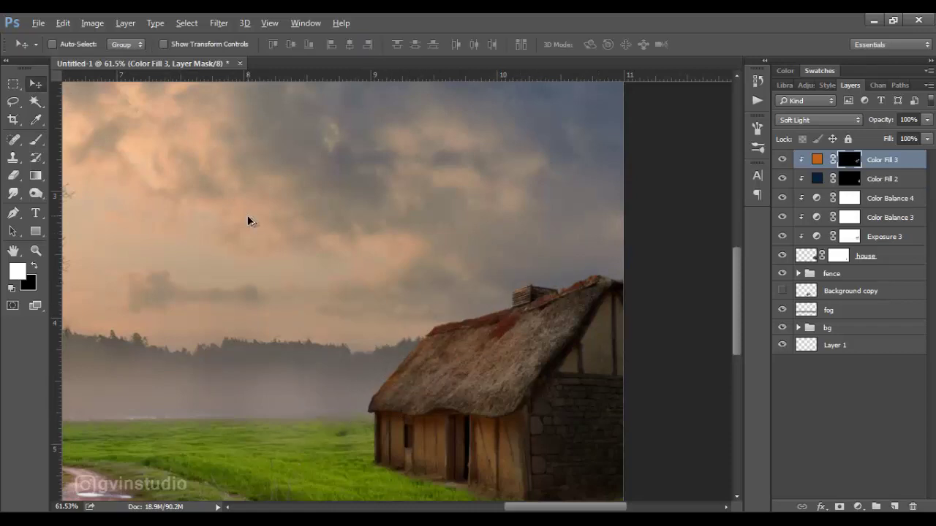
- Add a Levels adjustment with a lowered output white level to dim the house
scroll(290, 240, "down", 5)
scroll(403, 296, "up", 1)
left_click(857, 506)
left_click(833, 271)
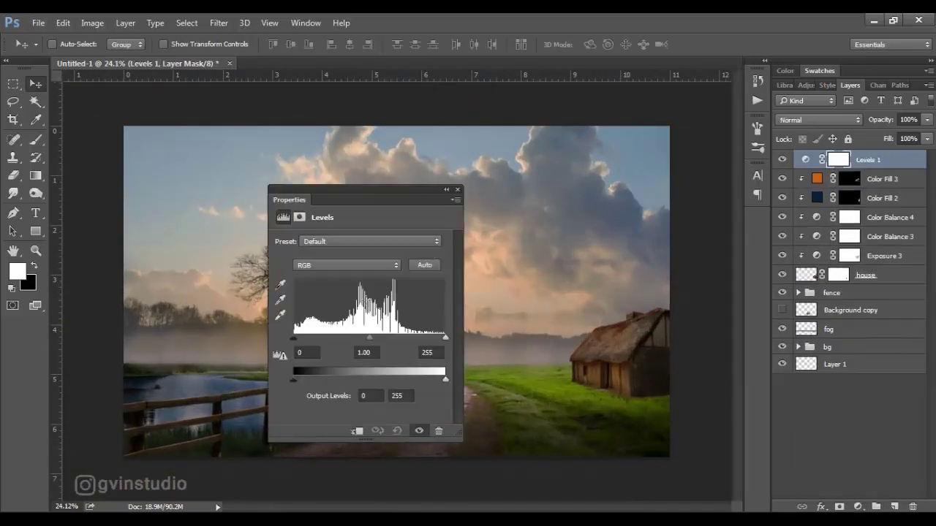
left_click_drag(445, 382, 414, 382)
left_click(713, 241)
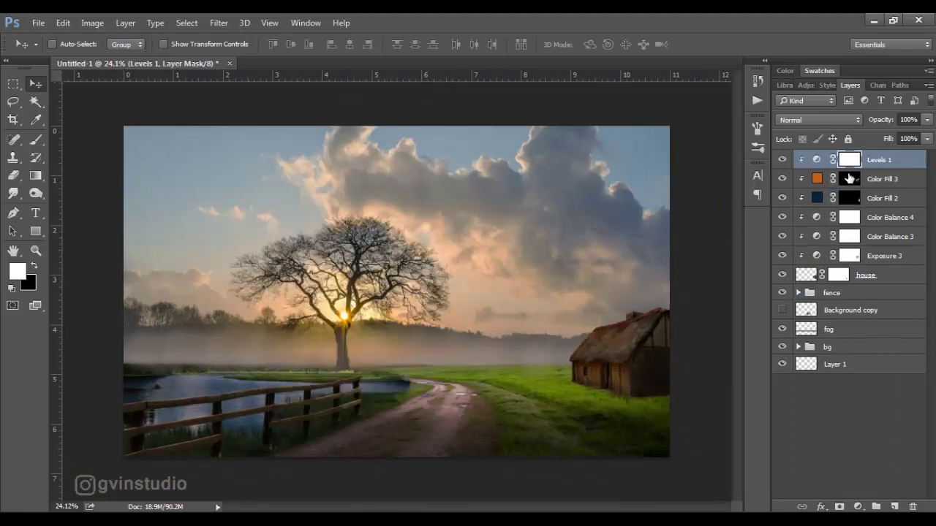
- Paint black with a 200px brush to mask part of the Levels effect off the house
key("b")
key("x")
key("bracketright")
key("bracketright")
key("bracketright")
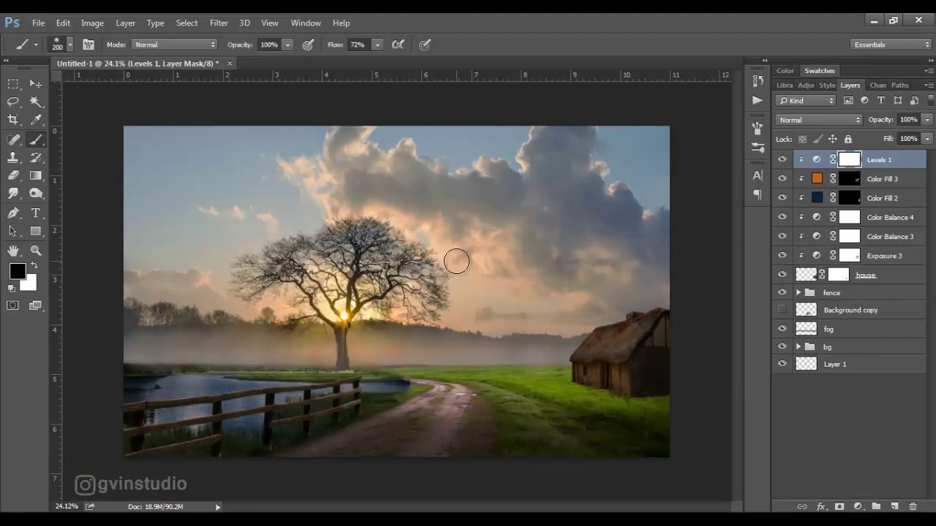
left_click_drag(606, 324, 654, 313)
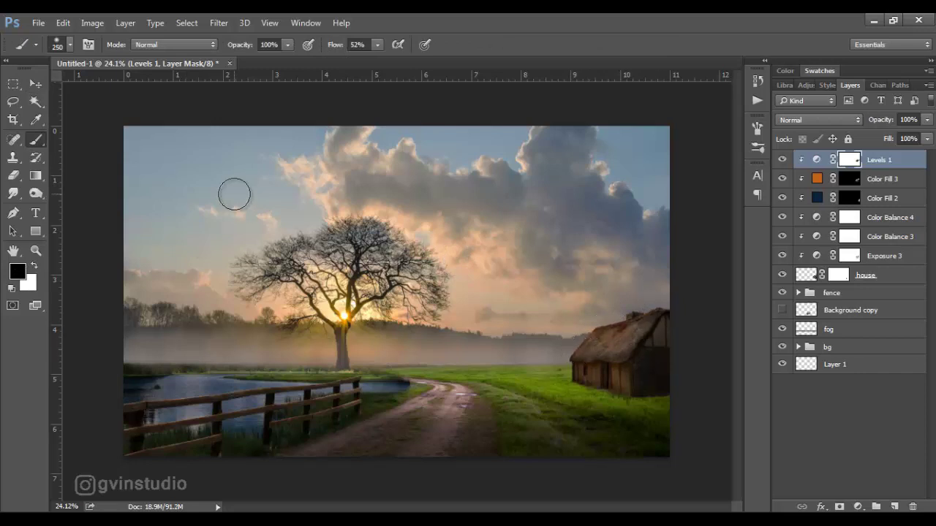
key("v")
- Add a Brightness/Contrast adjustment at Brightness 29, masked to the sunlit roof edge
left_click(857, 507)
left_click(840, 253)
left_click_drag(364, 186, 317, 186)
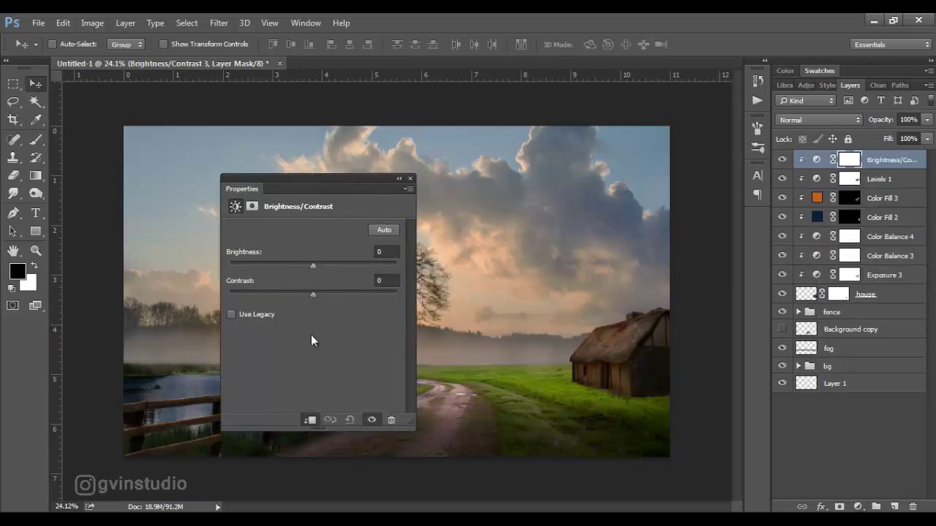
left_click_drag(313, 263, 329, 266)
left_click(410, 178)
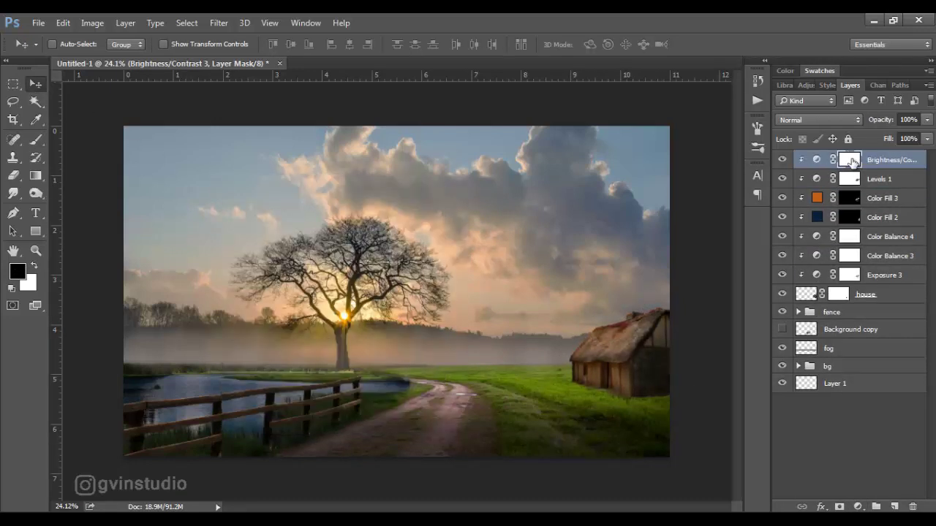
key("ctrl+i")
key("b")
key("x")
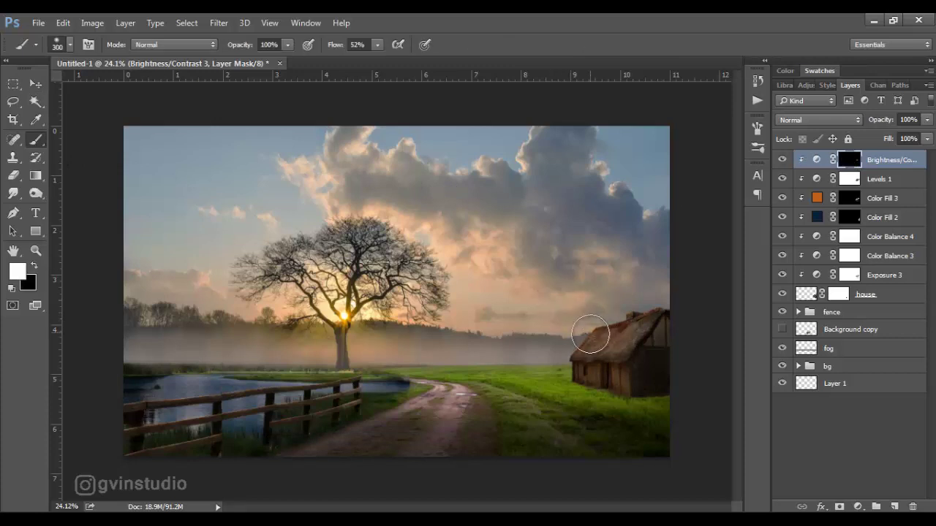
left_click_drag(590, 334, 629, 329)
- Add a new empty layer below the house layer for its shadow
left_click(35, 84)
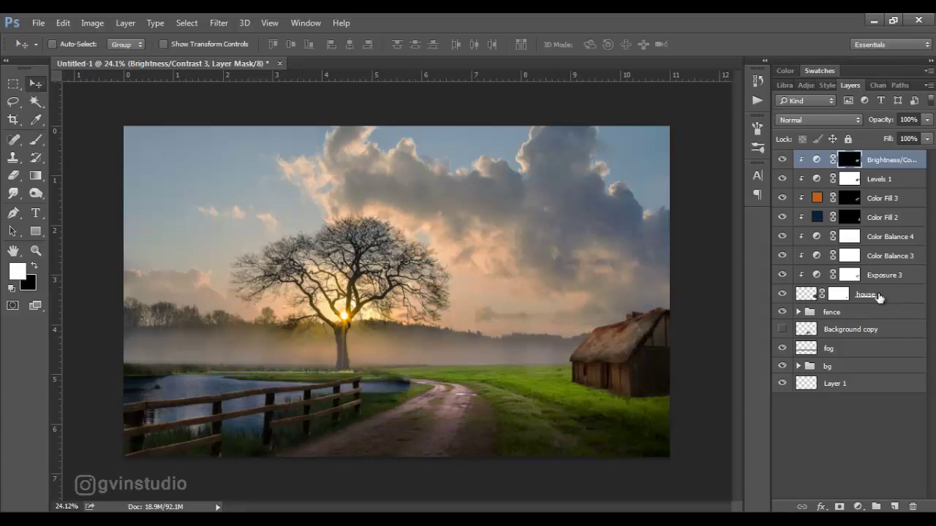
left_click(878, 296)
left_click(893, 506, "ctrl")
type("shadow")
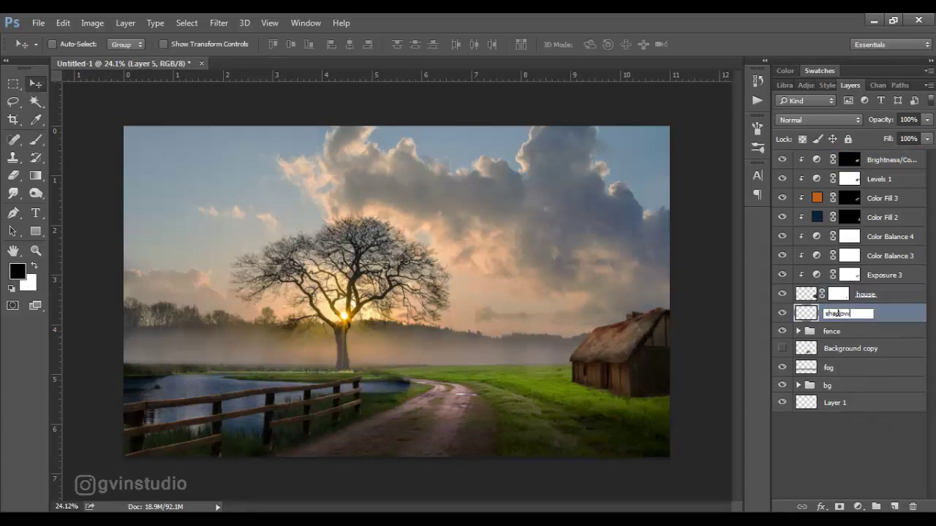
- Name the layer shadow and paint a dark shadow at the house base with a 100px, 12% flow brush
key("Return")
type("b")
type("12")
key("Return")
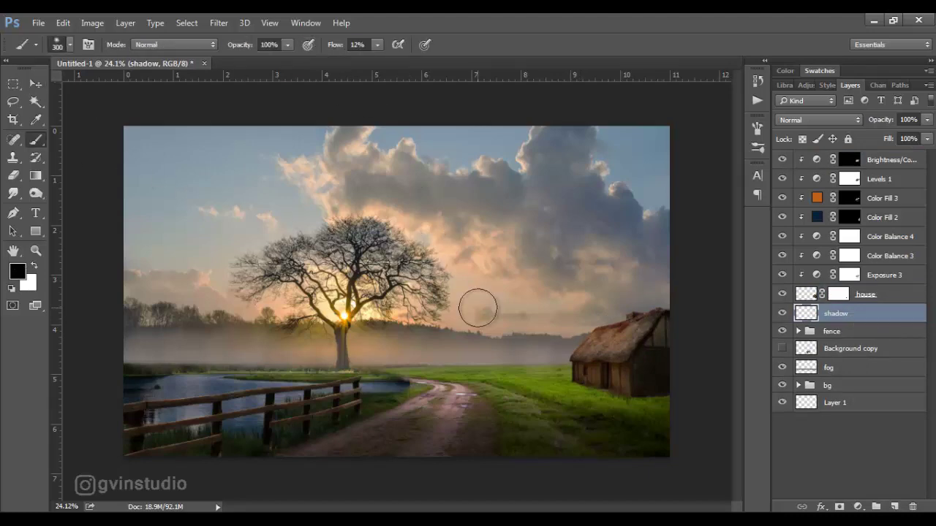
key("bracketleft")
key("bracketleft")
key("bracketleft")
scroll(476, 307, "up", 3)
mouse_move(679, 443)
left_mouse_down()
mouse_move(669, 380)
mouse_move(388, 298)
left_mouse_up()
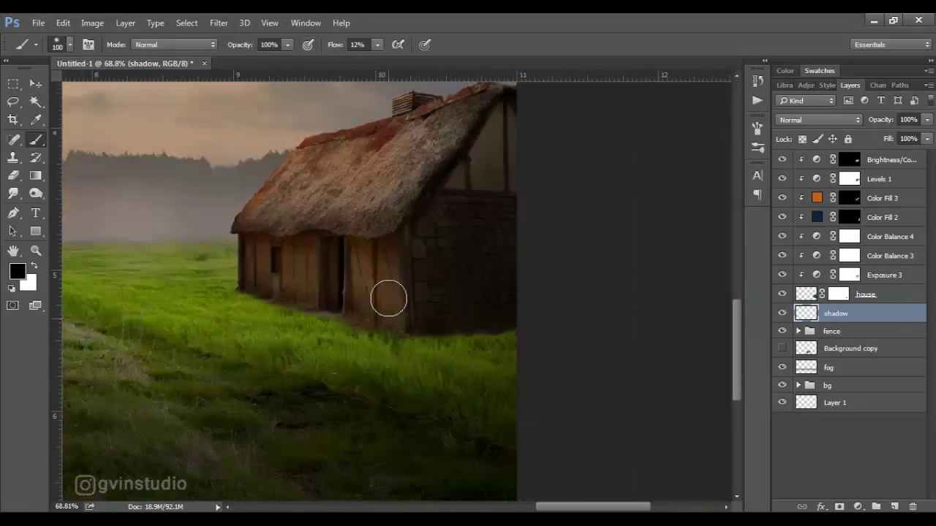
mouse_move(501, 350)
left_mouse_down()
mouse_move(536, 386)
mouse_move(474, 334)
mouse_move(518, 376)
left_mouse_up()
- Set the shadow layer to Multiply at 60% opacity
left_click(818, 120)
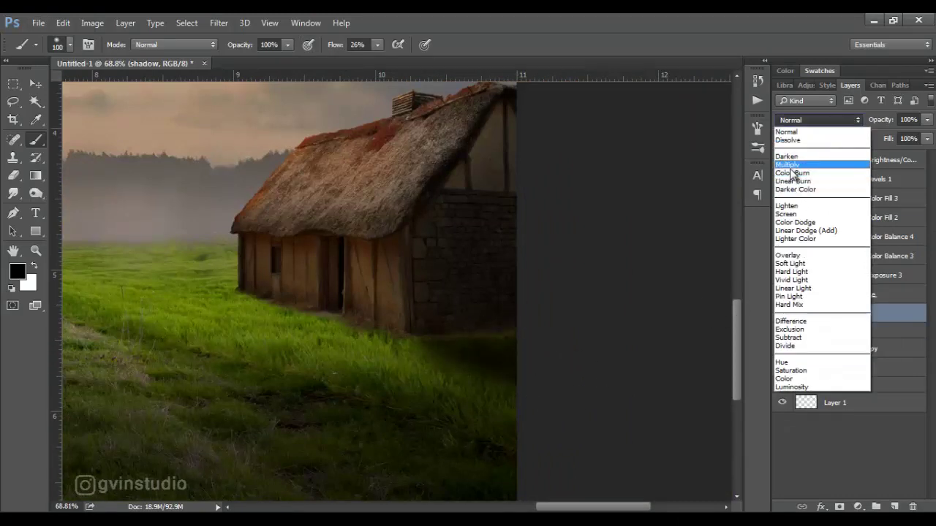
left_click(797, 168)
mouse_move(877, 121)
left_mouse_down()
mouse_move(855, 124)
mouse_move(864, 124)
left_mouse_up()
key("v")
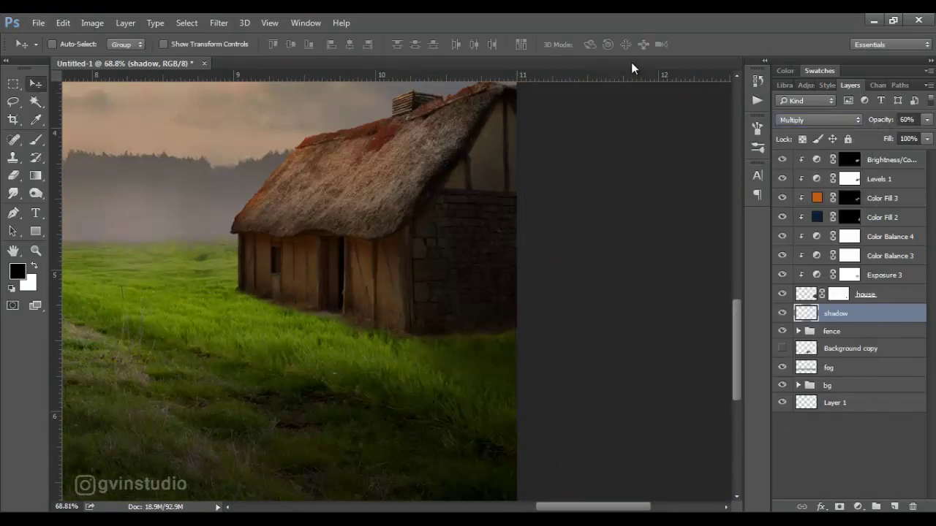
key("ctrl+minus")
key("ctrl+minus")
- Add another new layer above the shadow and name it shadow2
key("ctrl+0")
left_click(894, 506)
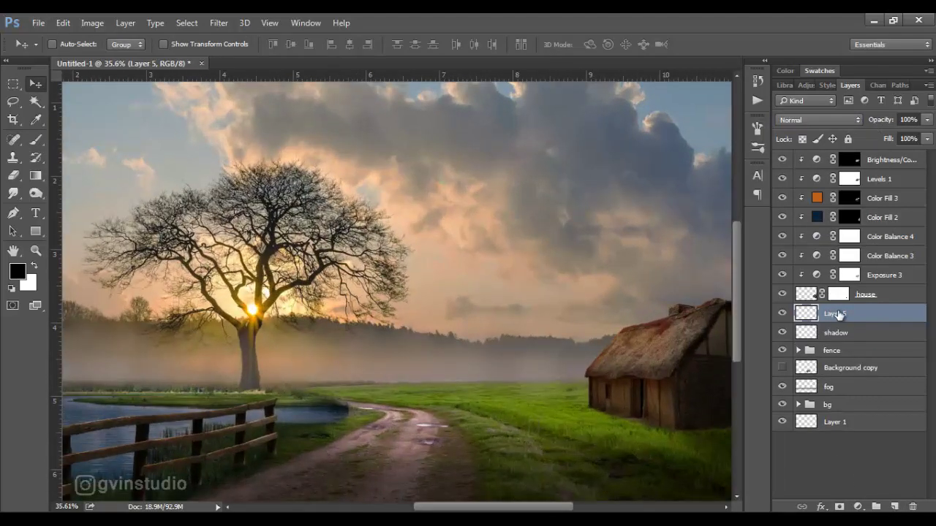
double_click(837, 314)
type("w2")
key("Return")
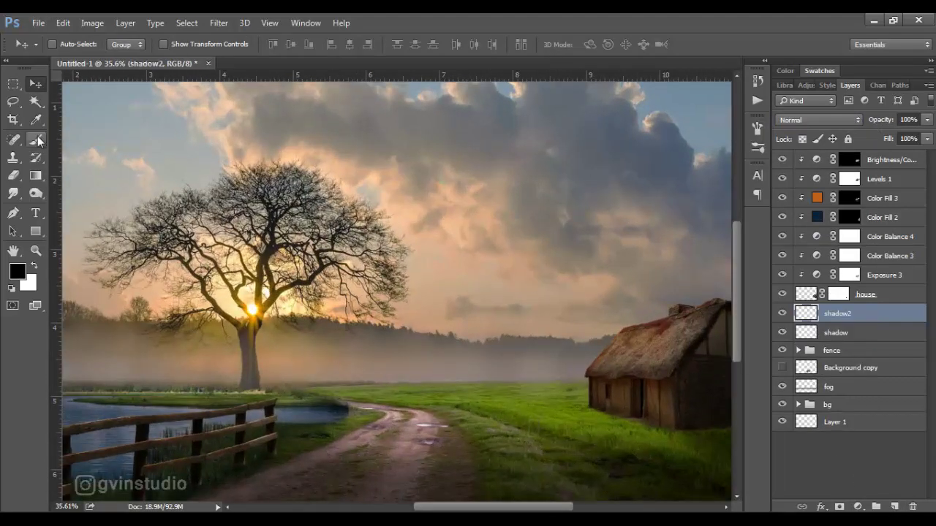
- Paint a soft black shadow along the house's base on shadow2 with a smaller brush
key("b")
scroll(599, 393, "down", 2)
scroll(629, 380, "up", 5)
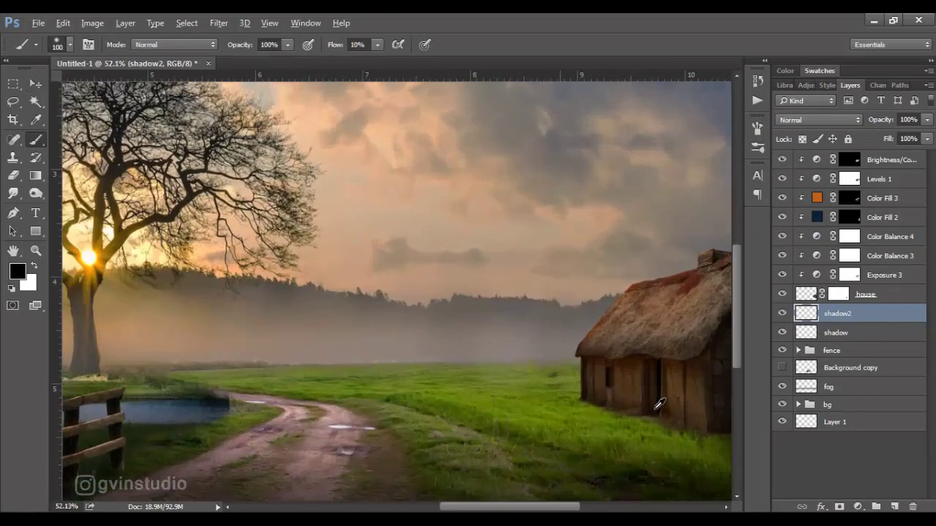
left_click_drag(638, 365, 453, 300)
key("bracketleft")
key("bracketleft")
key("bracketleft")
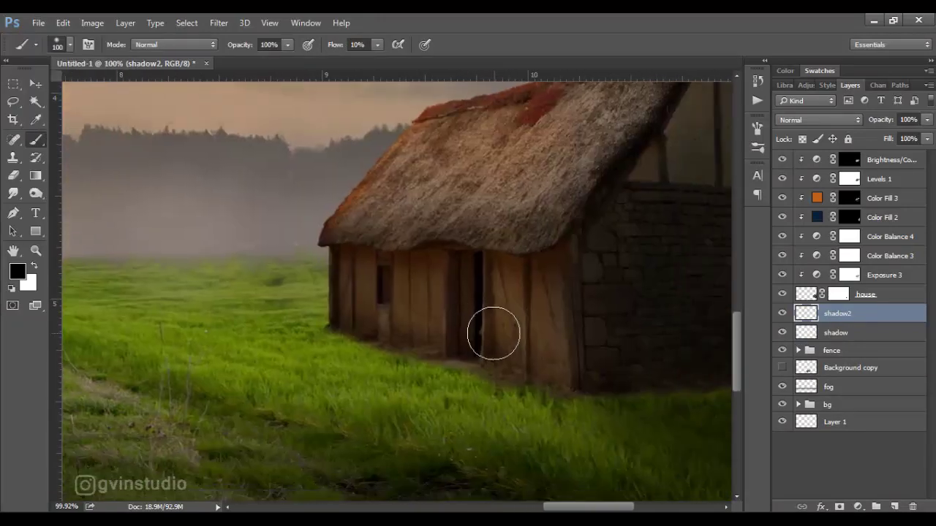
left_click_drag(373, 342, 642, 397)
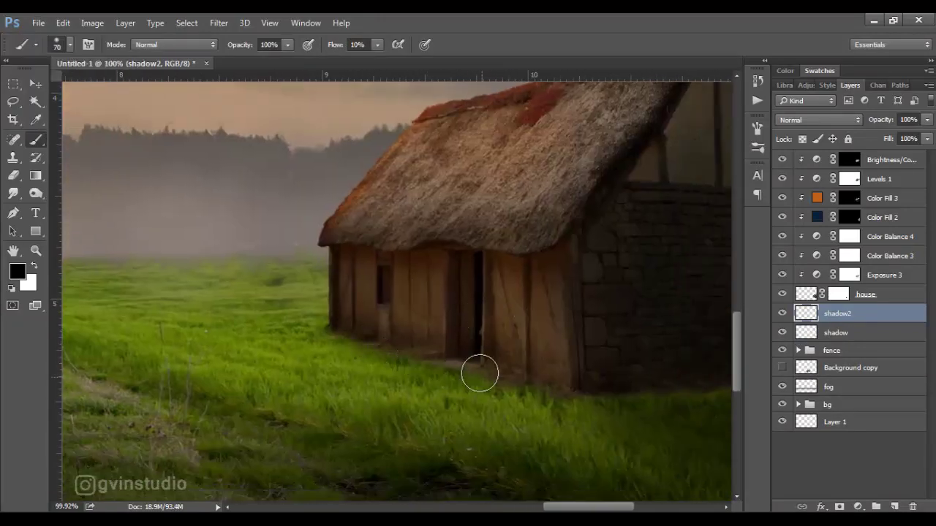
key("v")
- Target the Brightness/Contrast 3 mask over the roof with a white brush
scroll(340, 313, "down", 3)
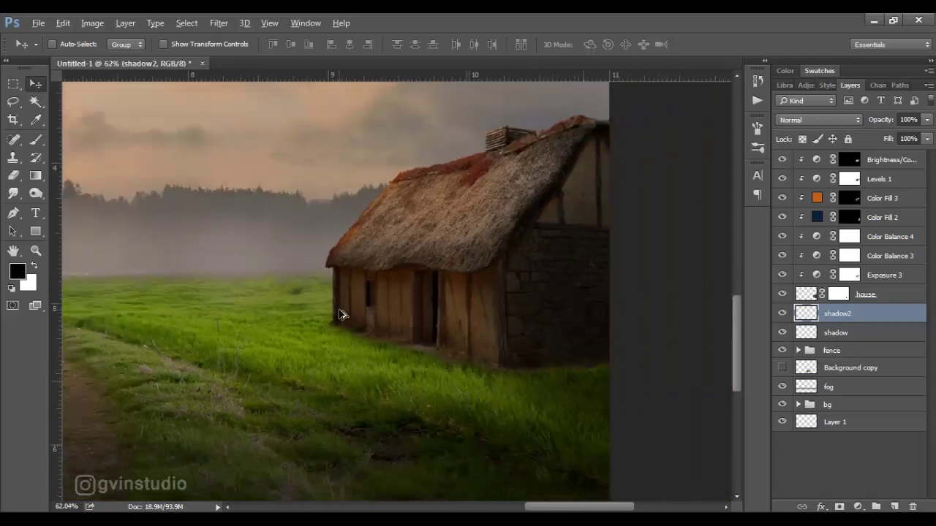
scroll(341, 314, "down", 2)
scroll(340, 314, "down", 2)
scroll(693, 371, "up", 7)
left_click_drag(689, 372, 575, 318)
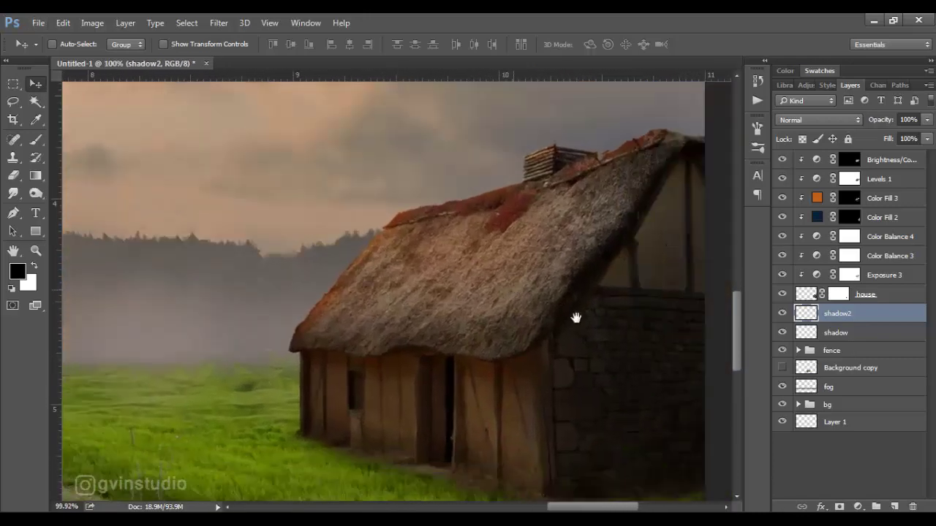
left_click(880, 165)
key("b")
key("x")
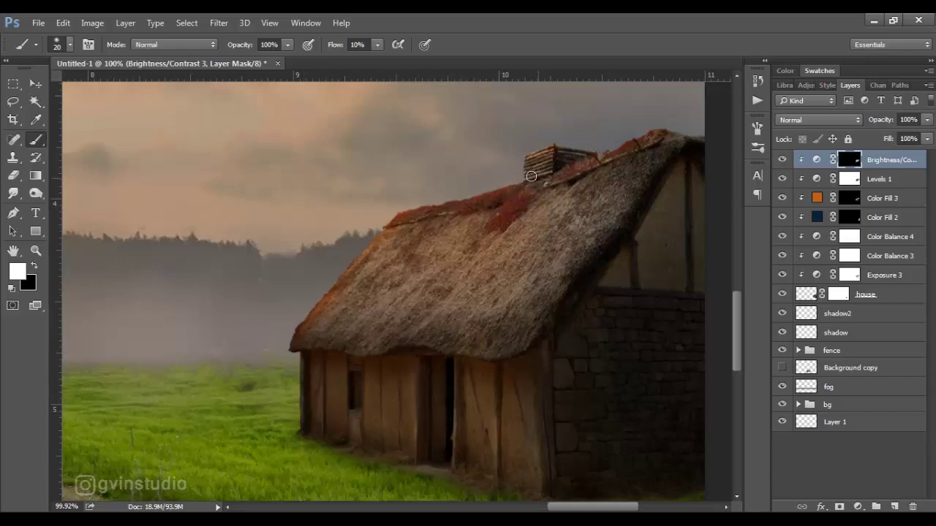
- Expand the bg group and select its top Brightness adjustment
key("v")
scroll(257, 285, "down", 3)
scroll(255, 286, "down", 3)
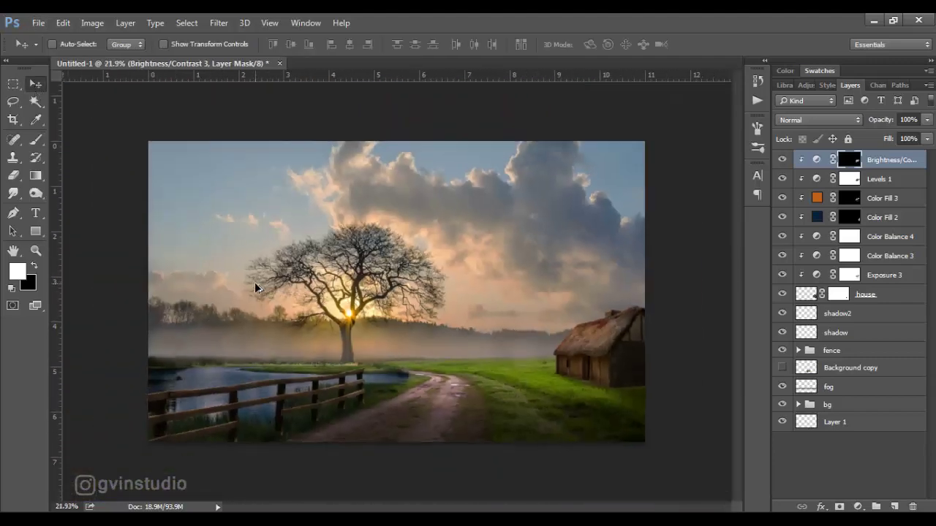
scroll(254, 286, "down", 2)
scroll(593, 338, "up", 2)
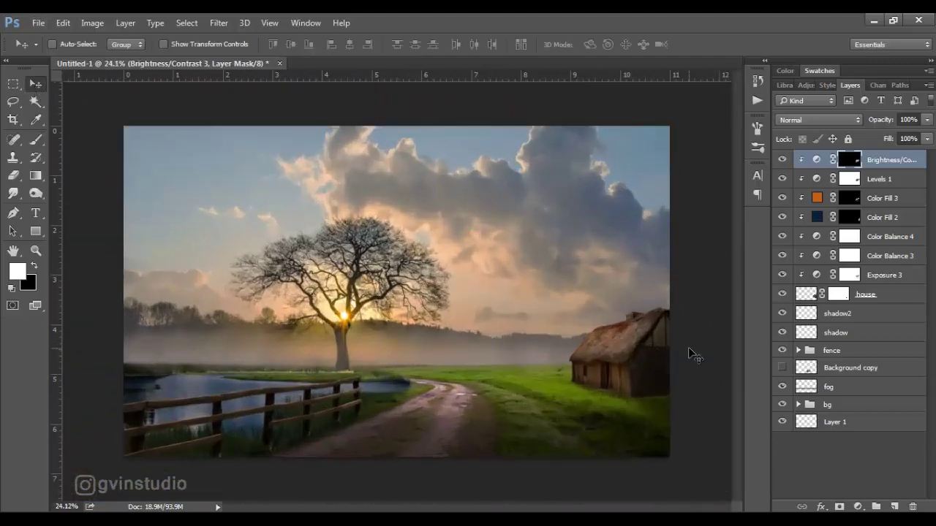
left_click(797, 404)
scroll(797, 387, "down", 3)
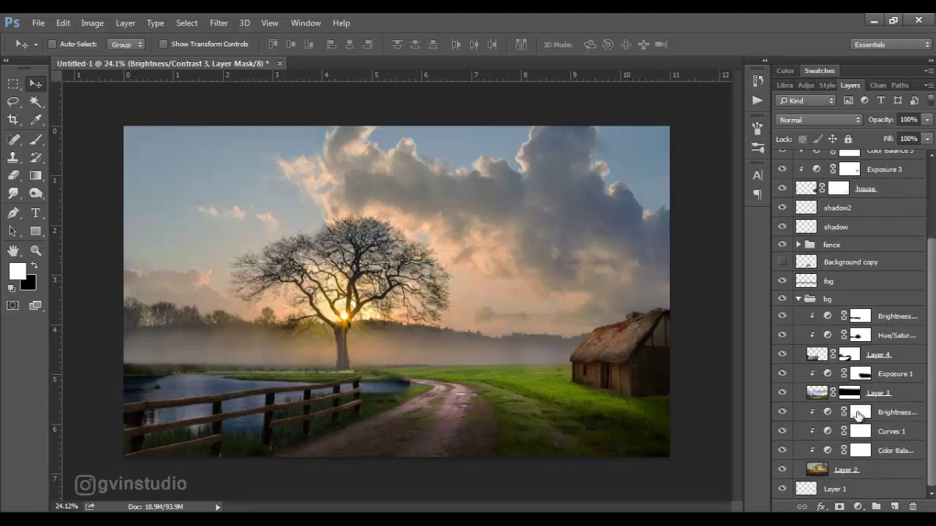
left_click(880, 395)
left_click(882, 322)
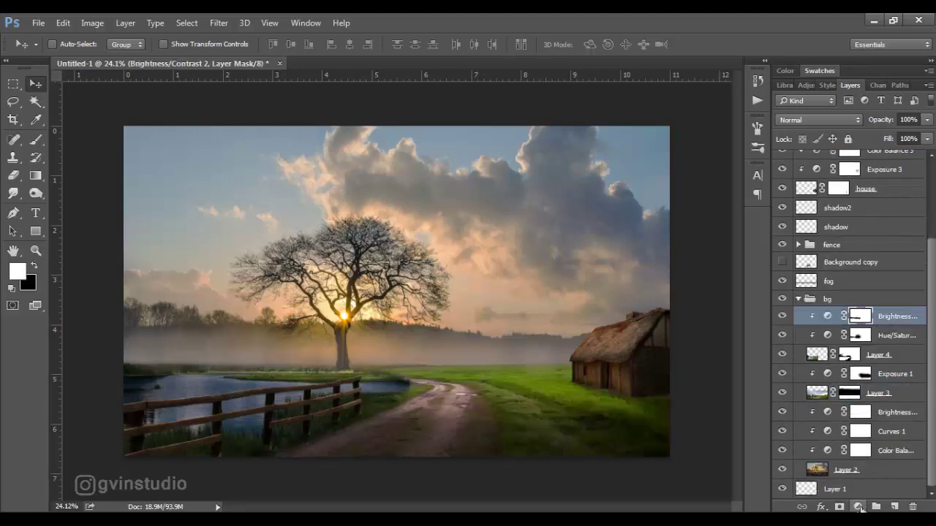
- Add a clipped orange Solid Color fill in Soft Light above it and target its mask
left_click(858, 506)
left_click(826, 207)
left_click(463, 187)
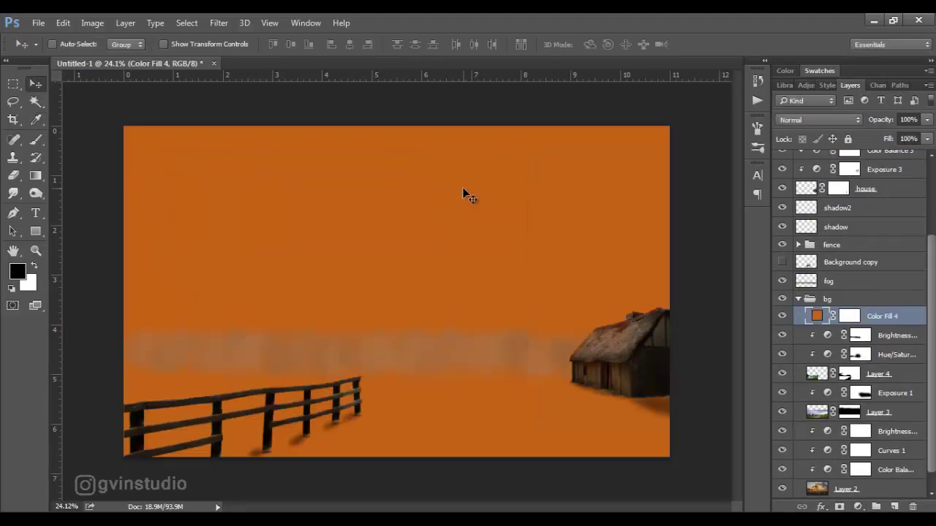
left_click(805, 122)
left_click(844, 306)
left_click(900, 323, "alt")
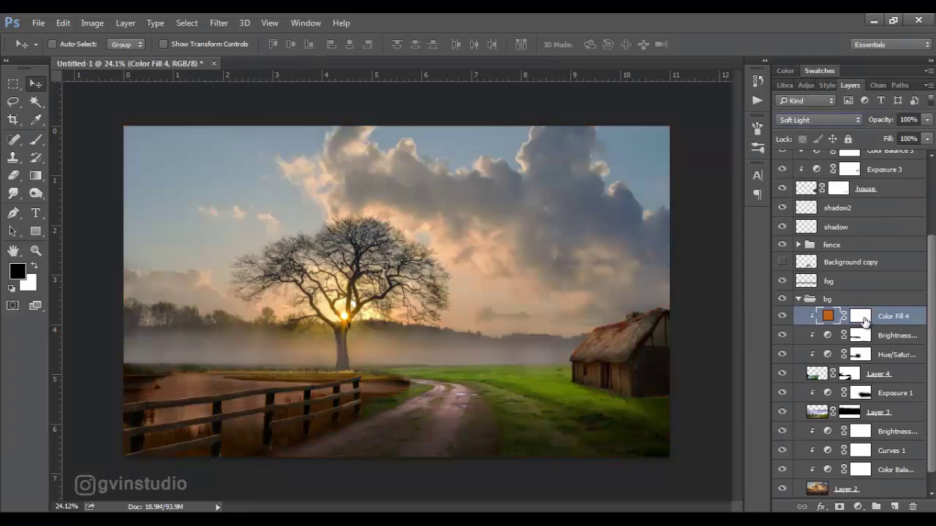
left_click(861, 319)
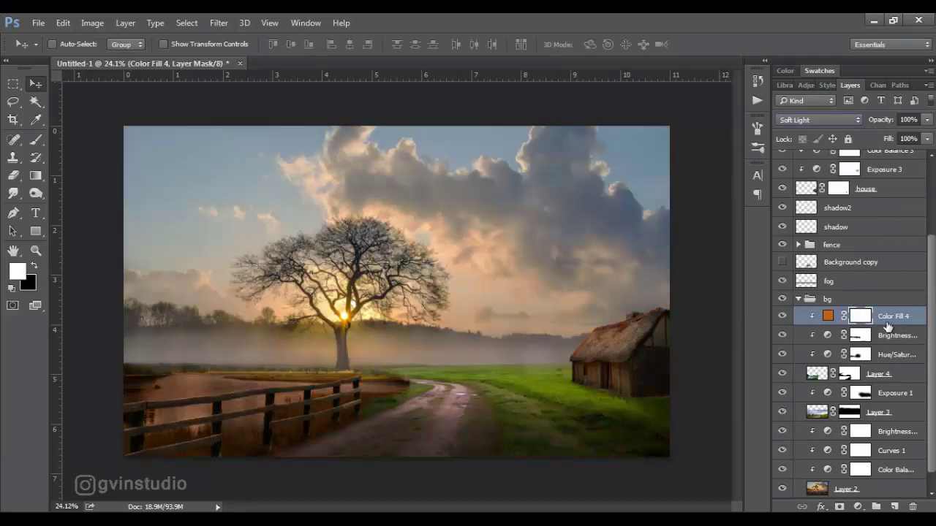
- Paint the mask with a 300px brush to warm the fog above the fence
key("b")
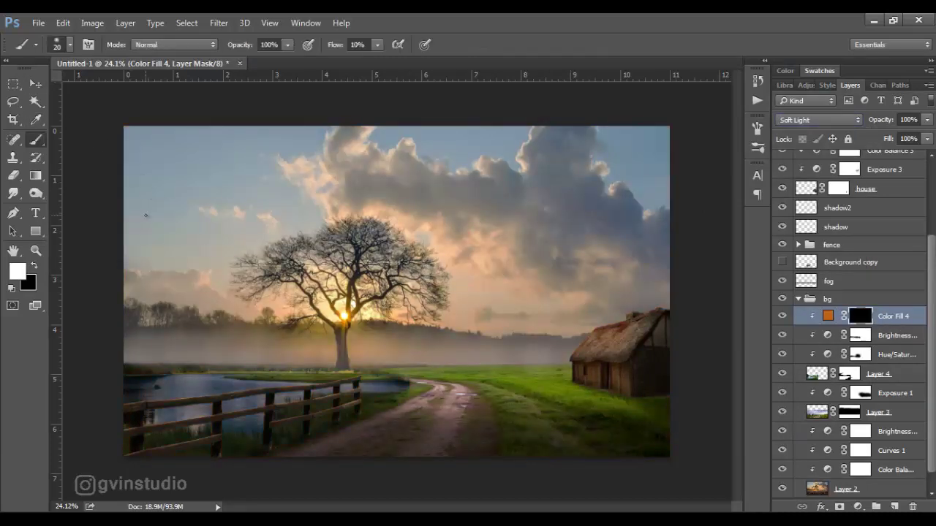
key("bracketright")
key("bracketright")
key("bracketright")
mouse_move(152, 371)
left_mouse_down()
mouse_move(262, 377)
mouse_move(230, 377)
left_mouse_up()
left_click_drag(142, 385, 383, 377)
key("v")
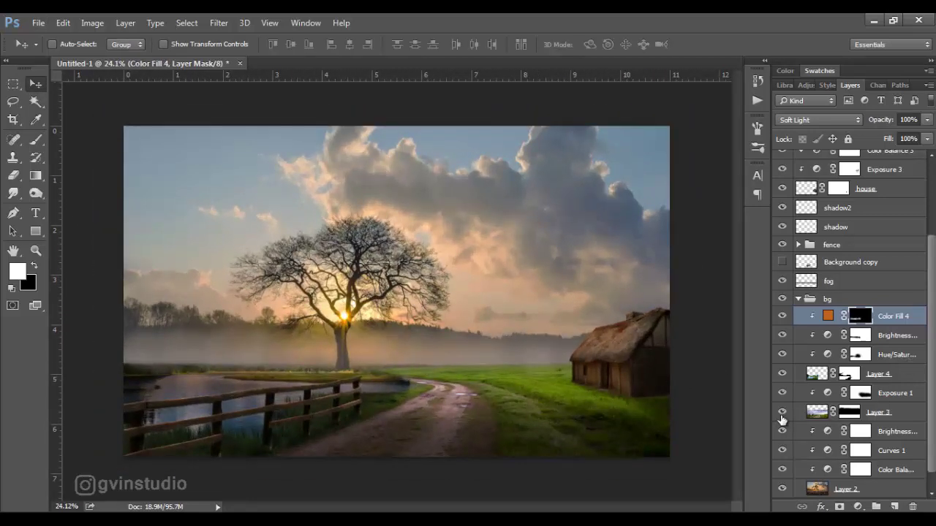
- Add a Color Balance above Exposure 1 (Red +89, Blue -15), masked to the grass and road
left_click(892, 418)
left_click(892, 395)
left_click(858, 507)
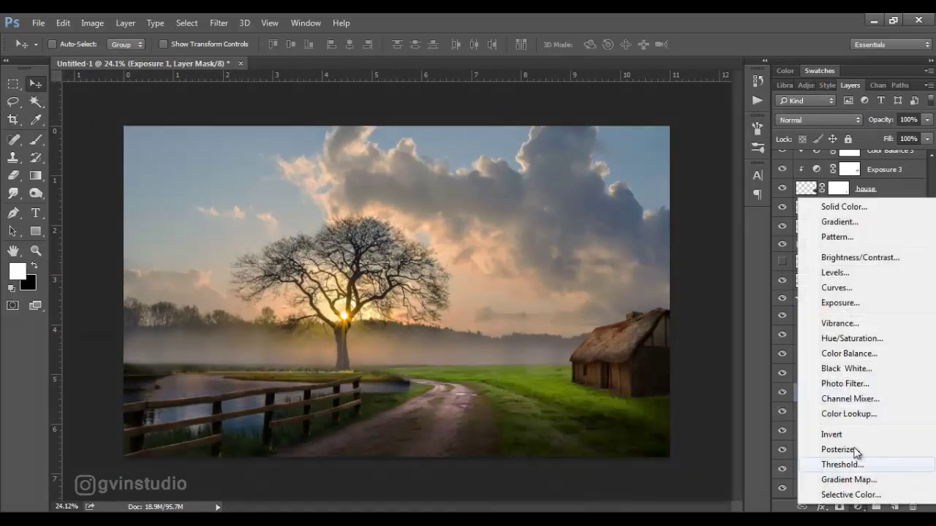
left_click(849, 353)
mouse_move(295, 304)
left_mouse_down()
mouse_move(262, 308)
mouse_move(286, 310)
left_mouse_up()
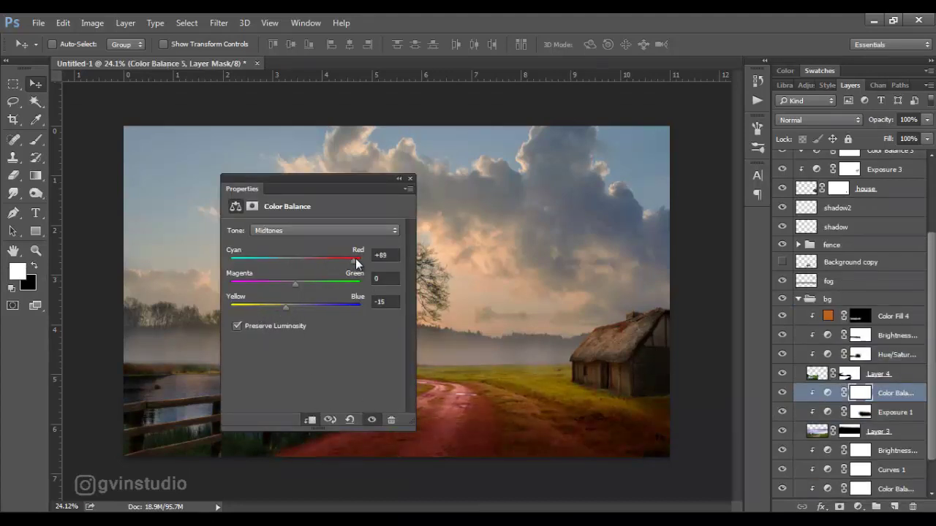
left_click(410, 178)
key("ctrl+i")
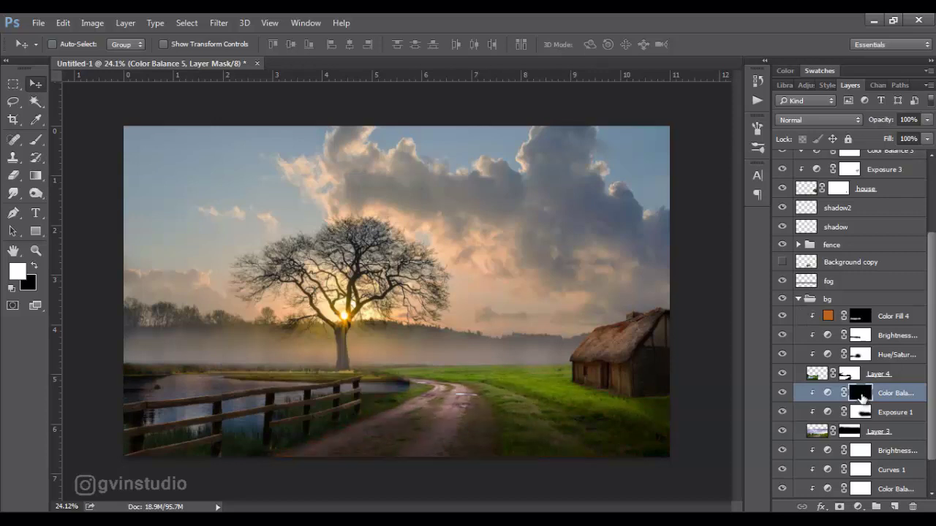
key("b")
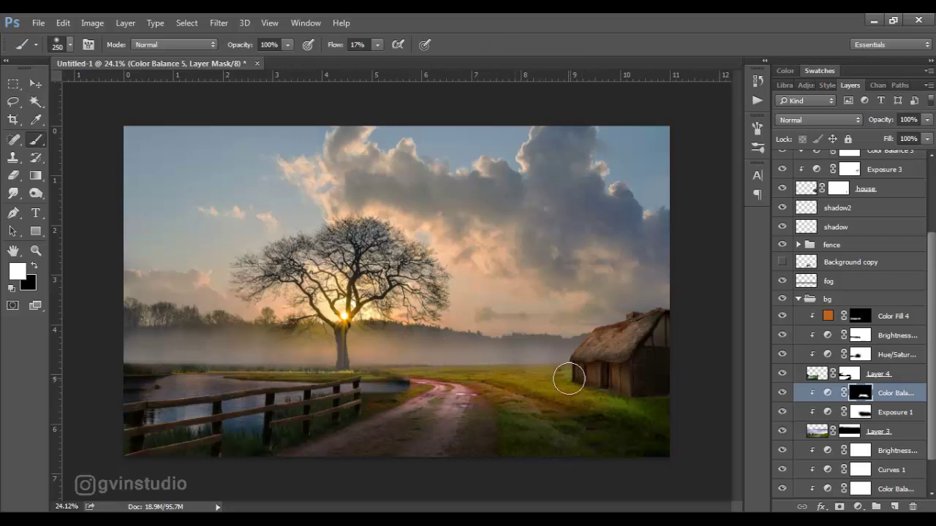
left_click_drag(414, 364, 572, 364)
- Refine Layer 4's mask with a 70px black brush where the lake meets the road
key("alt+bracketright")
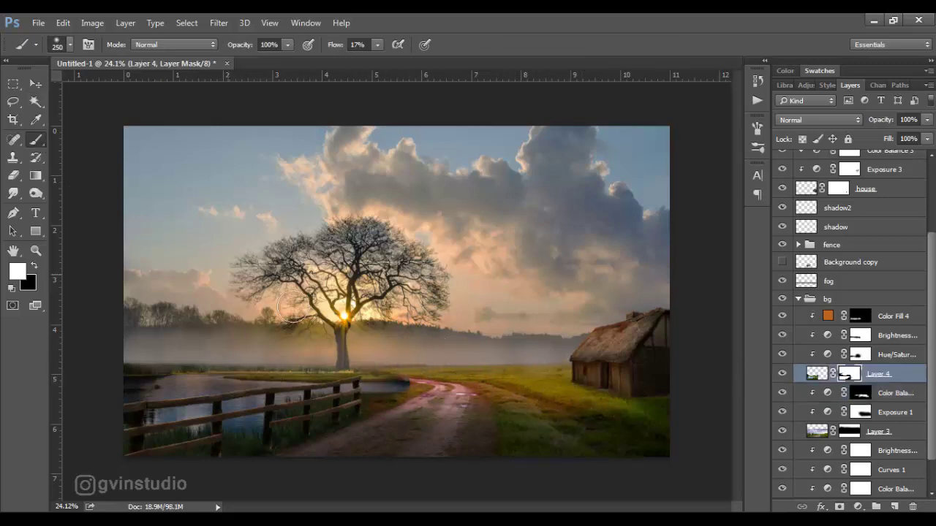
right_click(421, 367)
left_click(520, 370)
key("Return")
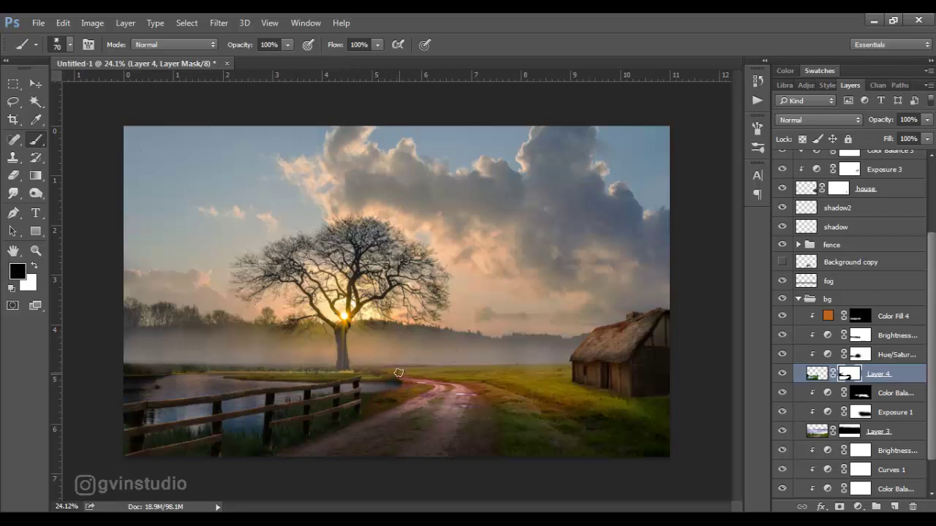
key("v")
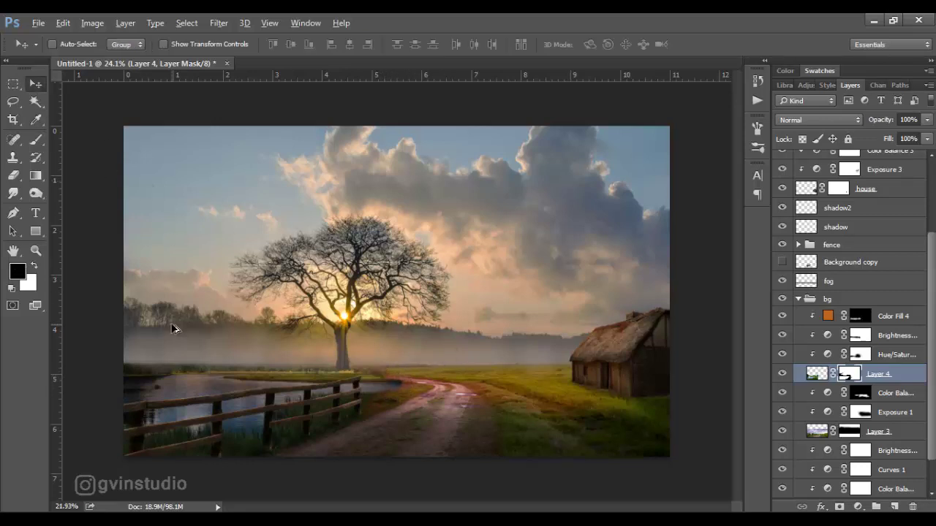
key("ctrl+minus")
- Add a Color Balance clipped above Color Fill 4 with warmer midtones
key("ctrl+0")
left_click(859, 316)
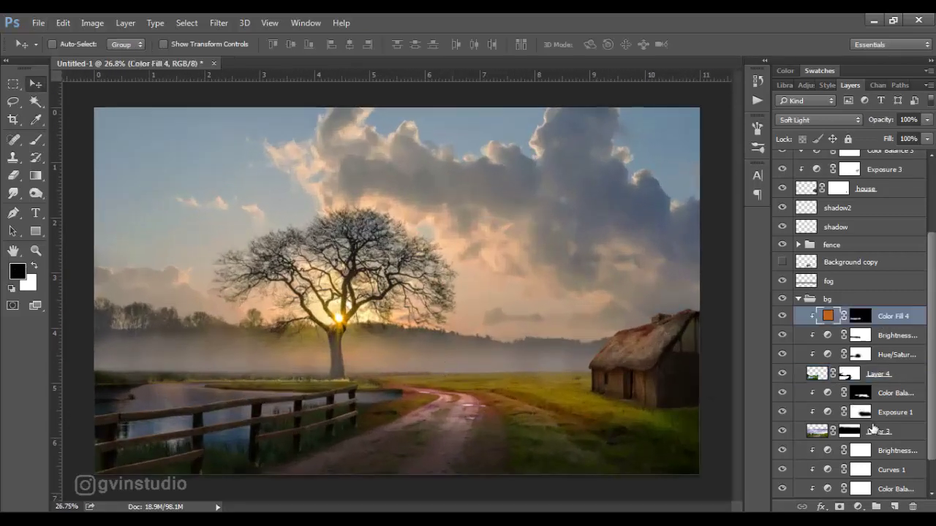
left_click(858, 507)
left_click(833, 357)
left_click_drag(301, 178, 604, 192)
key("ctrl+alt+g")
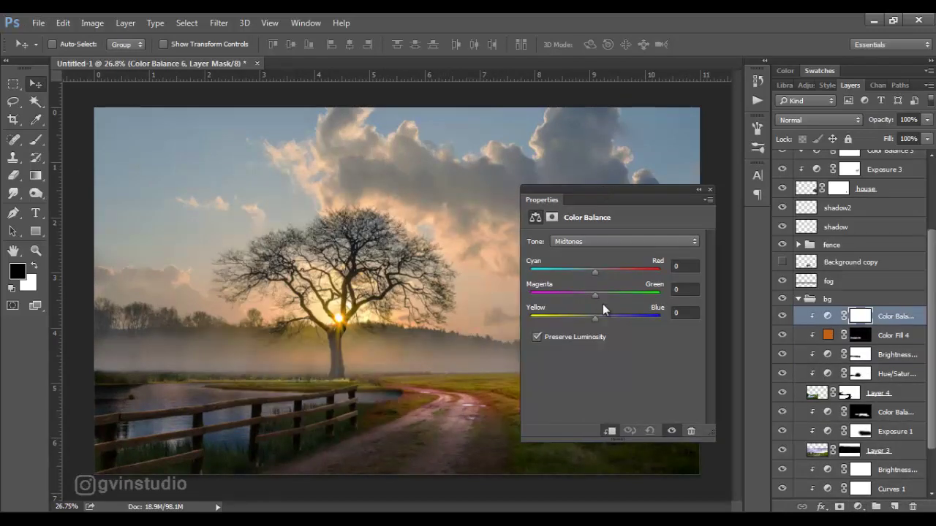
left_click_drag(594, 318, 560, 319)
left_click(709, 189)
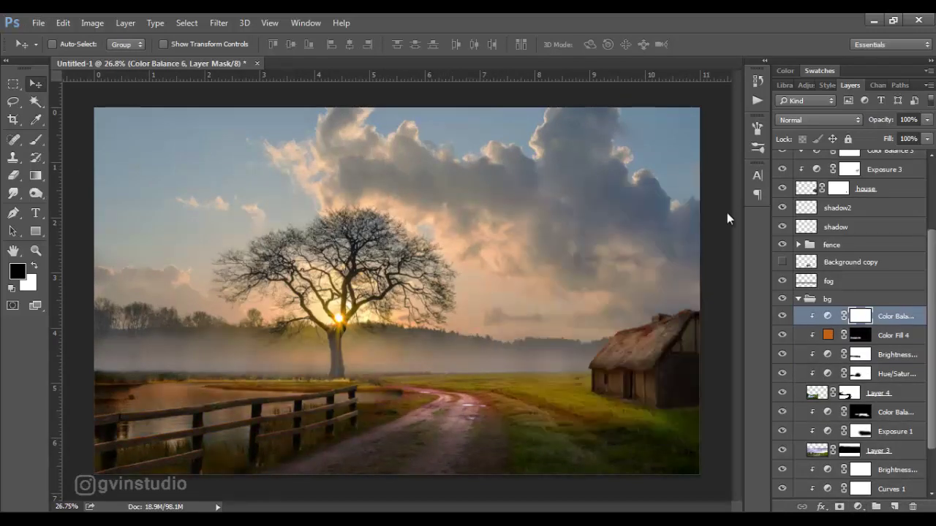
- Invert the Color Balance mask and set up a 200px white brush to reveal it
key("ctrl+i")
key("b")
key("x")
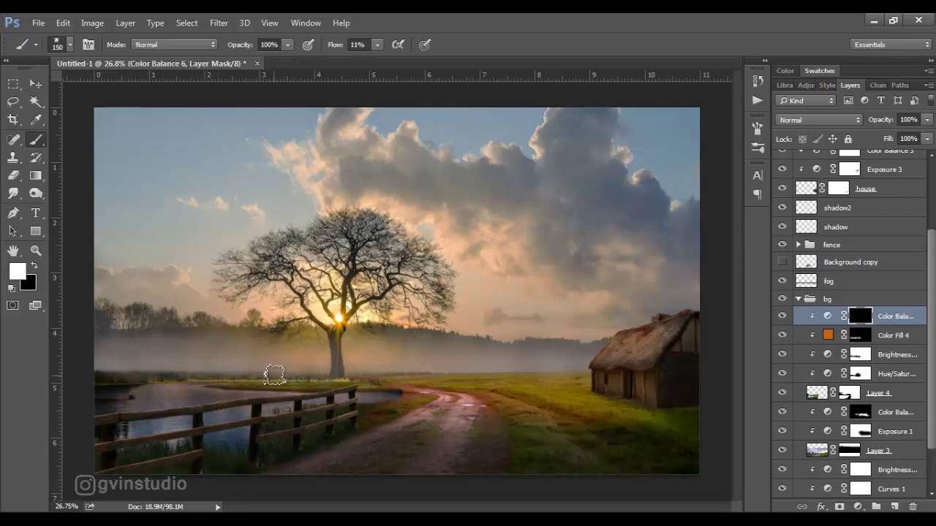
right_click(274, 375)
left_click(178, 373)
- Collapse the bg group, then open the hydrangea bush image and drag it into the composite
key("v")
left_click(798, 299)
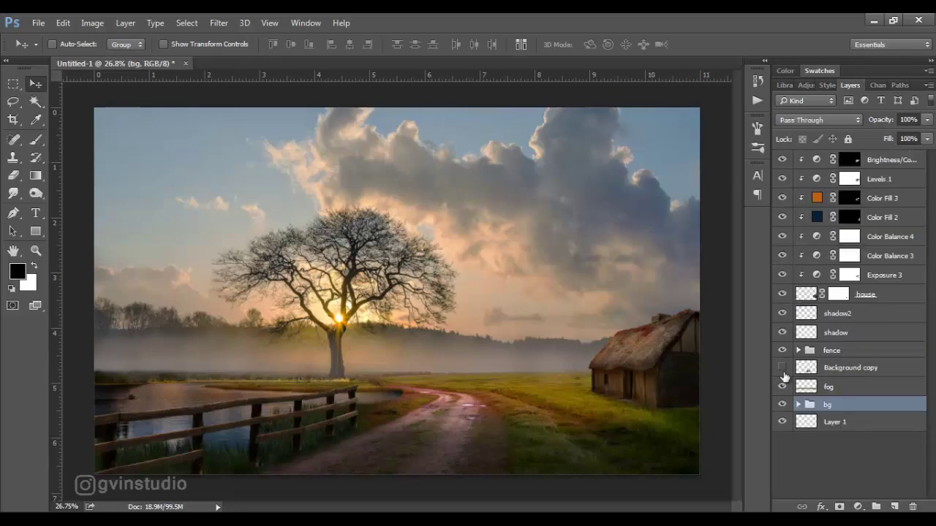
left_click(811, 369)
left_click(38, 23)
left_click(55, 53)
left_click(594, 159)
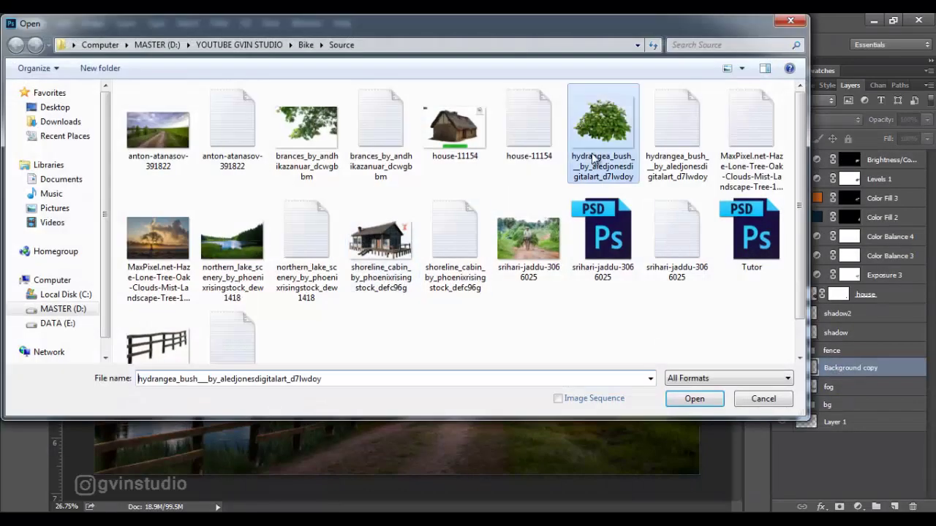
double_click(594, 160)
left_click_drag(409, 314, 220, 191)
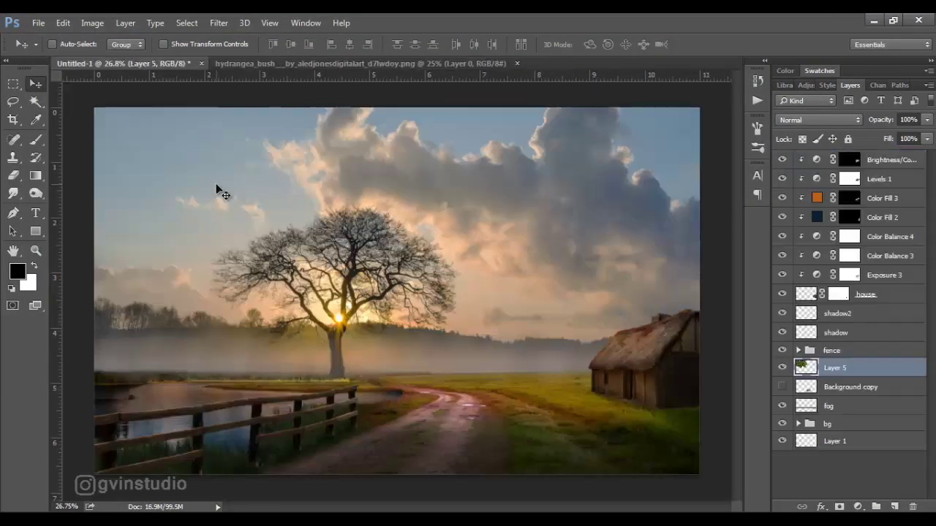
- Scale the hydrangea down and place it by the fence at the lower left
key("ctrl+t")
left_click_drag(476, 429, 220, 186)
left_click_drag(154, 168, 230, 410)
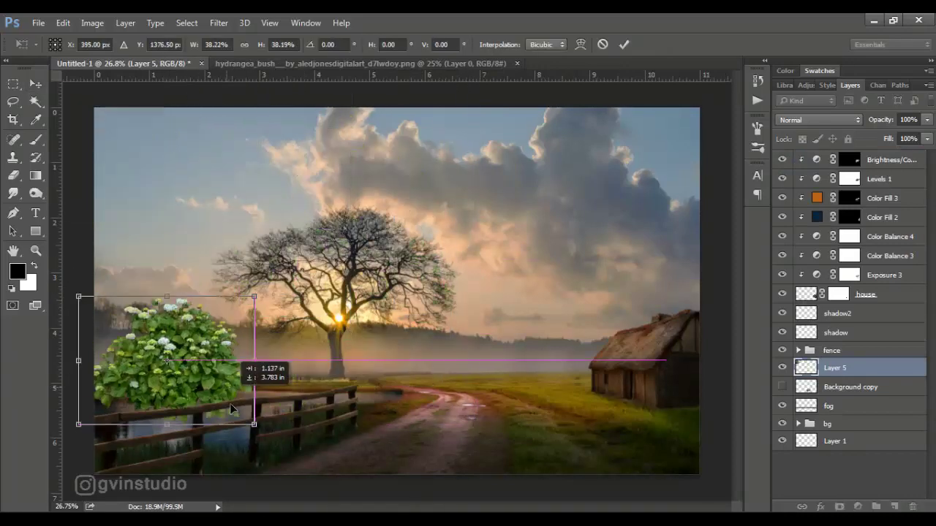
left_click_drag(254, 296, 202, 348)
left_click_drag(138, 409, 133, 445)
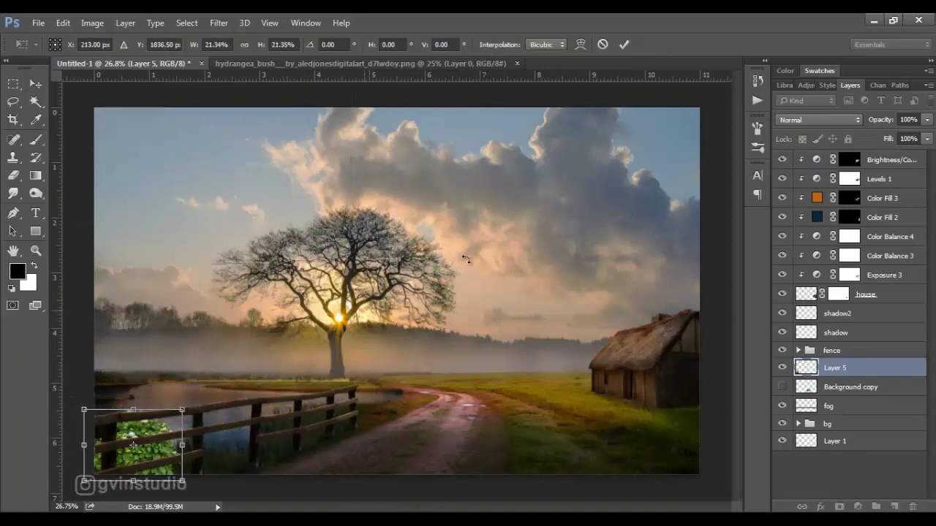
key("Return")
- Zoom in on the fence and nudge the hydrangea lower behind it
scroll(465, 272, "down", 1)
scroll(218, 446, "up", 1)
scroll(186, 454, "up", 2)
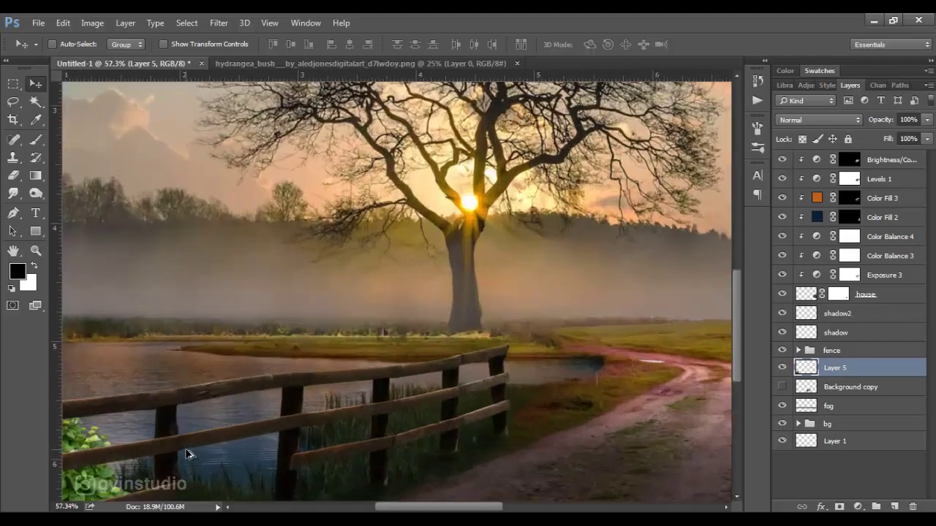
scroll(187, 455, "up", 1)
scroll(185, 448, "up", 2)
mouse_move(282, 310)
left_mouse_down()
mouse_move(270, 319)
mouse_move(278, 342)
left_mouse_up()
- Add a clipped Exposure adjustment darkening the hydrangea, masking it off the upper bush in black
left_click(857, 506)
left_click(804, 305)
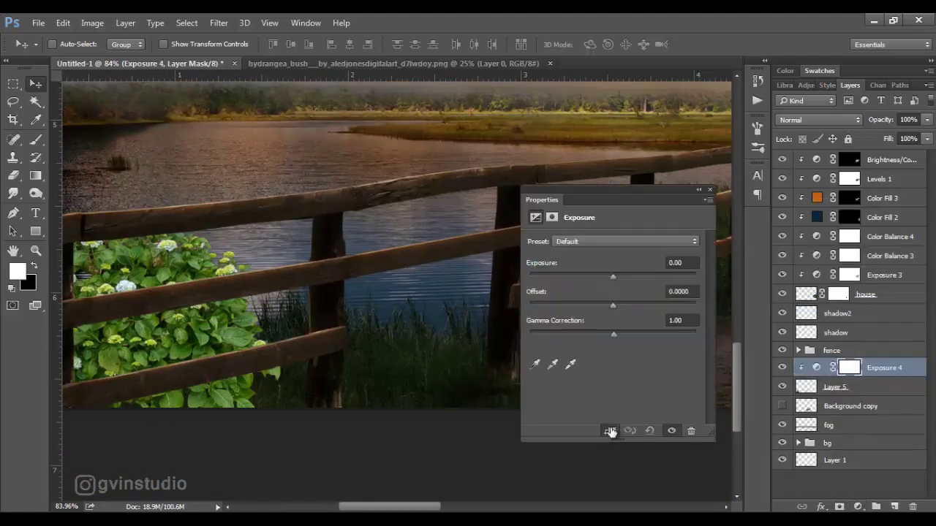
left_click_drag(612, 276, 591, 278)
left_click(709, 189)
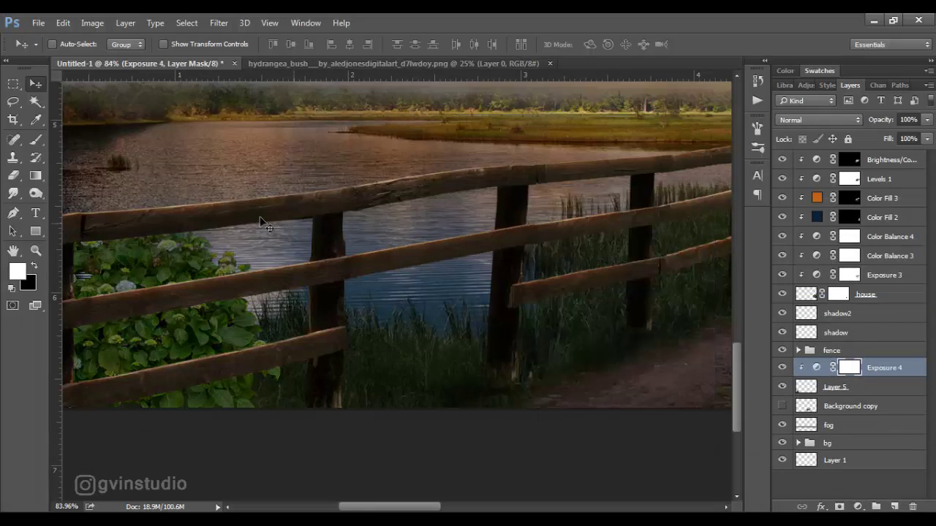
key("b")
key("x")
left_click(550, 63)
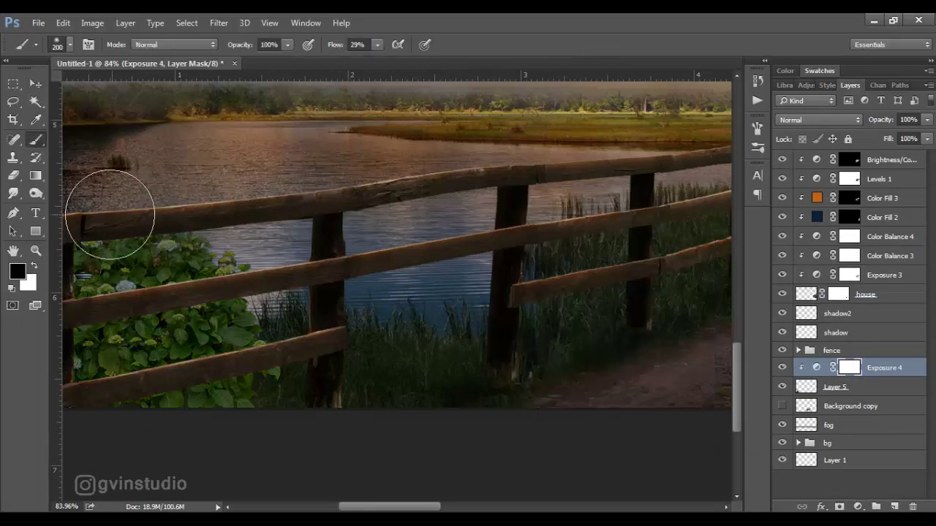
mouse_move(109, 214)
left_mouse_down()
mouse_move(168, 225)
mouse_move(251, 271)
mouse_move(255, 255)
mouse_move(242, 247)
left_mouse_up()
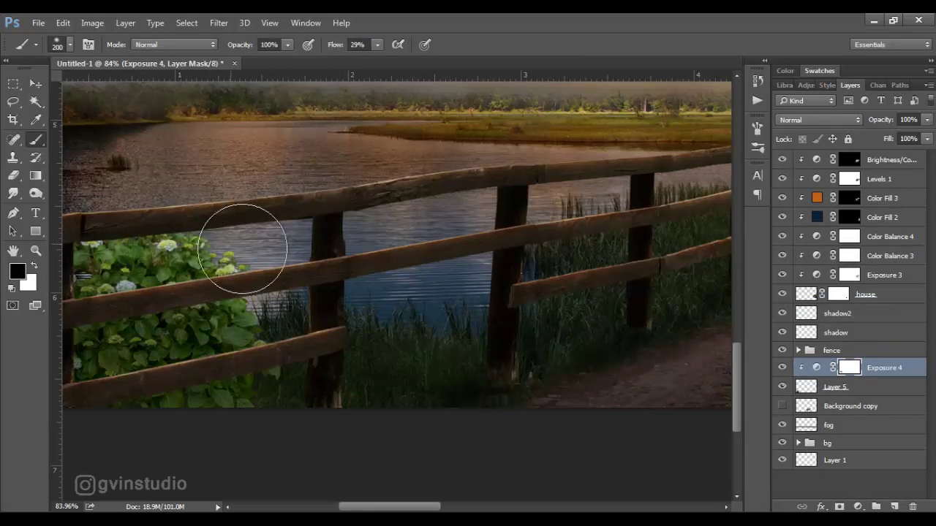
- Lower the hydrangea exposure to -3.80 and add a Solid Color fill layer
double_click(816, 368)
left_click_drag(584, 277, 569, 278)
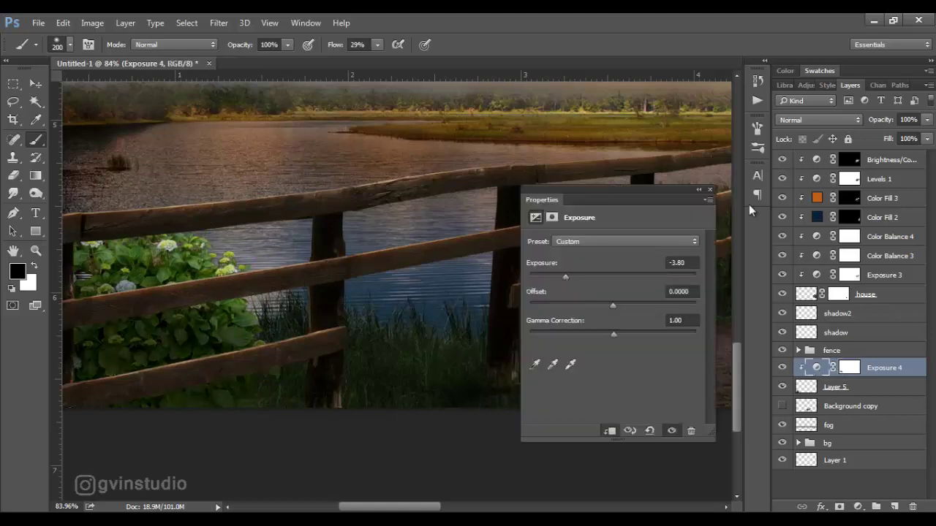
left_click(709, 189)
scroll(322, 284, "down", 2)
scroll(335, 411, "down", 2)
scroll(335, 411, "down", 2)
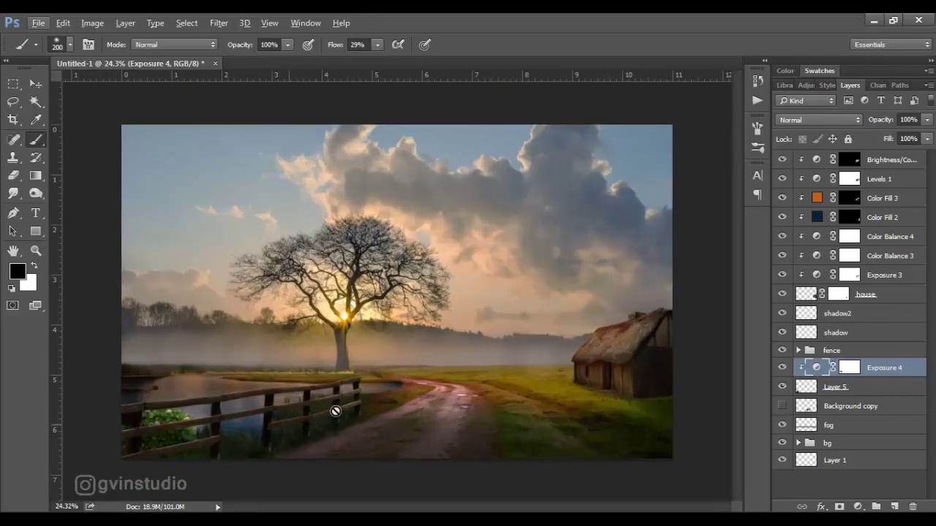
left_click(858, 507)
left_click(798, 204)
- Make Color Fill 5 an orange, clipped Soft Light fill with an inverted, painted mask
left_click(314, 234)
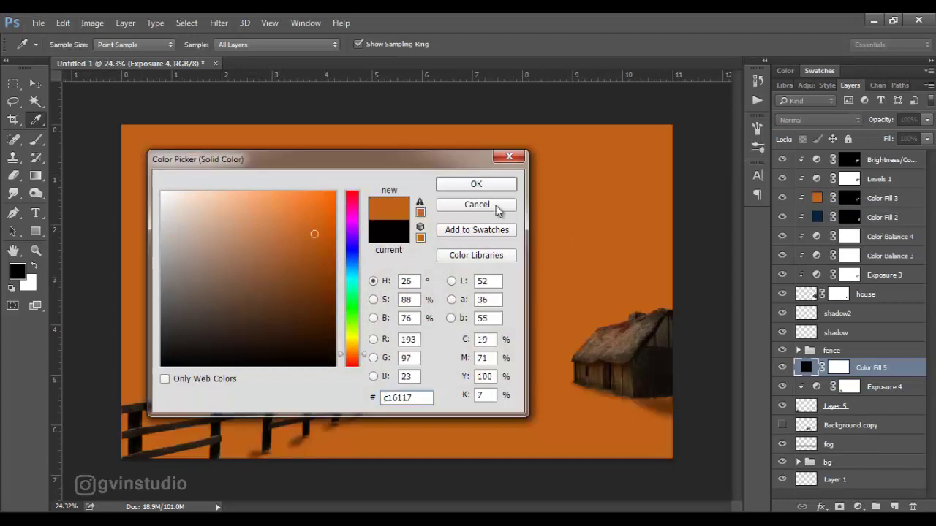
left_click(494, 183)
left_click(819, 119)
left_click(804, 256)
left_click(877, 377, "alt")
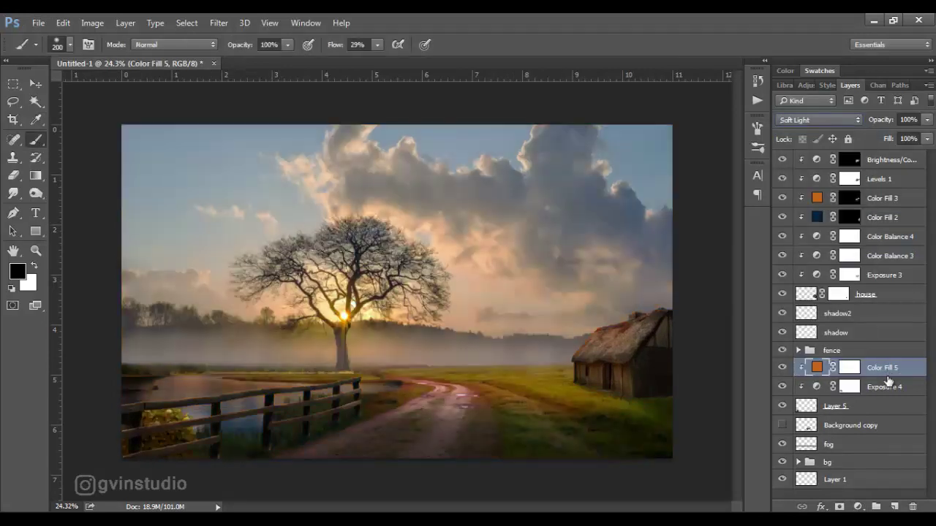
key("ctrl+i")
key("x")
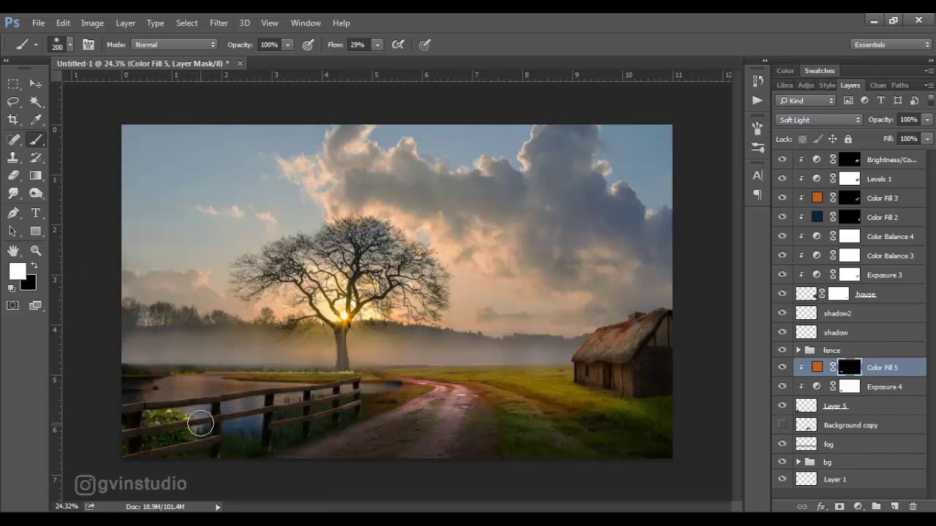
key("v")
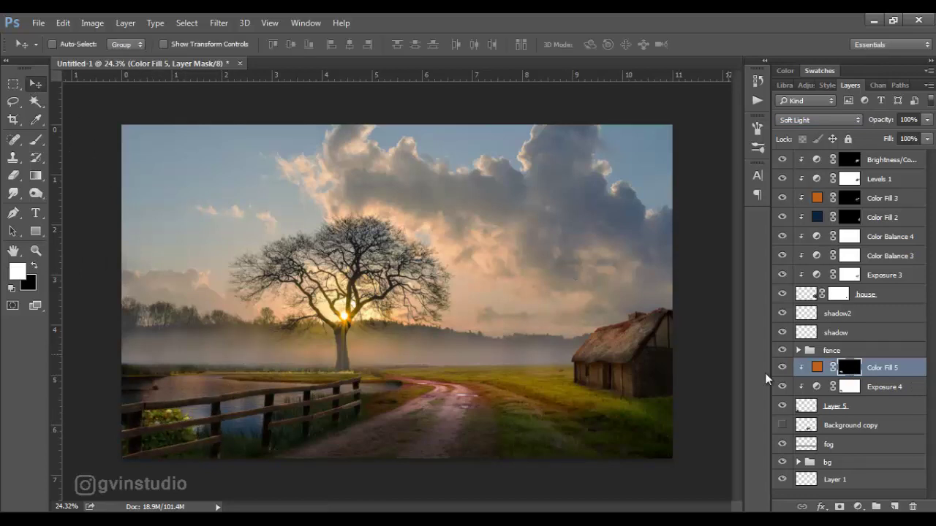
- Deepen the hydrangea Exposure to -4.79 and add a new empty layer below Layer 5
double_click(816, 387)
left_click_drag(563, 275, 561, 275)
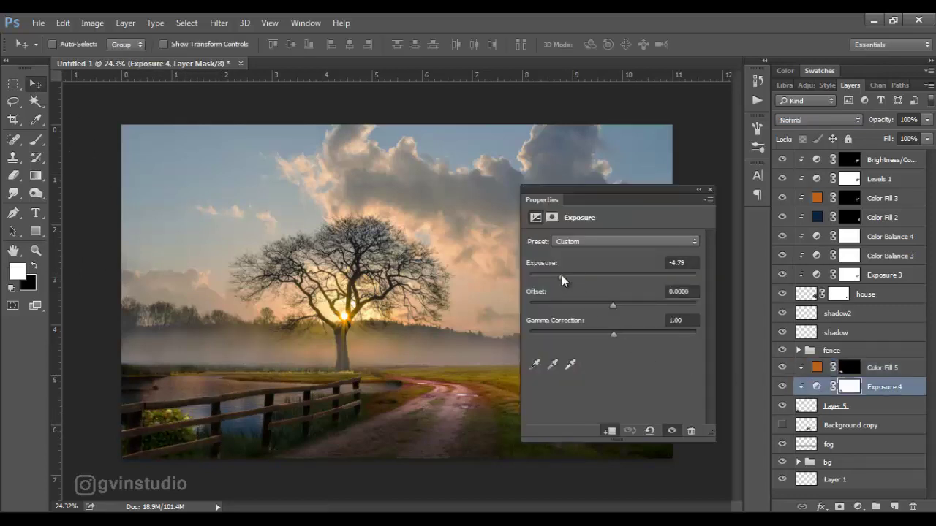
left_click(709, 189)
left_click(818, 407)
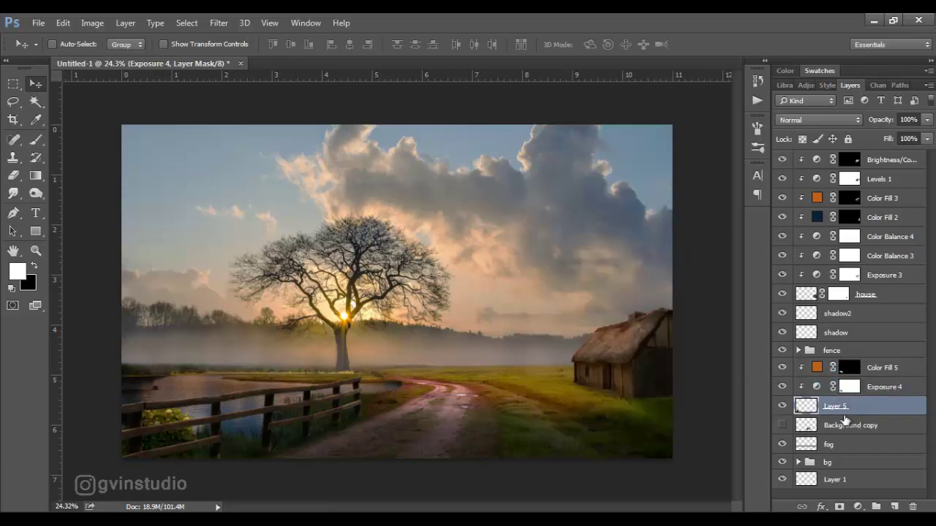
left_click(895, 507, "ctrl")
double_click(836, 425)
- Name the new layer 'shadow' and nudge the hydrangea layers up behind the fence
type("shadow")
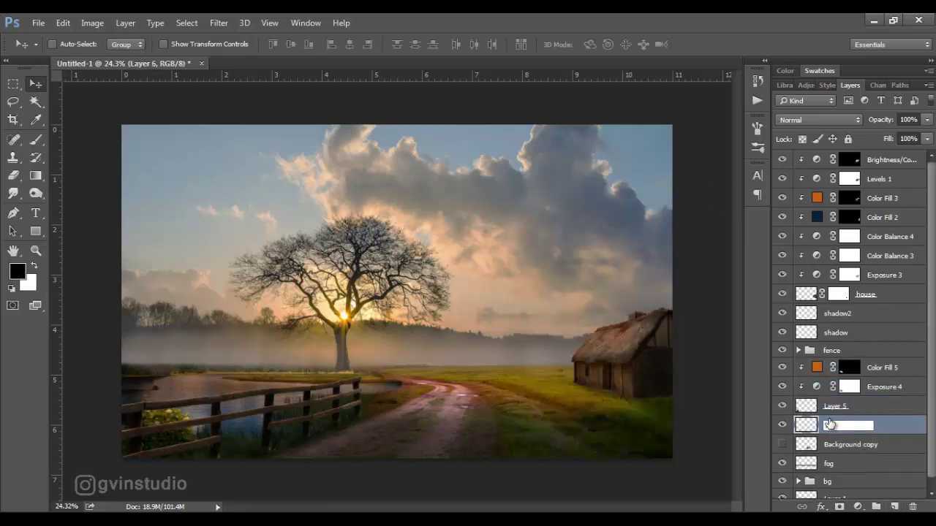
key("Return")
scroll(240, 422, "up", 3)
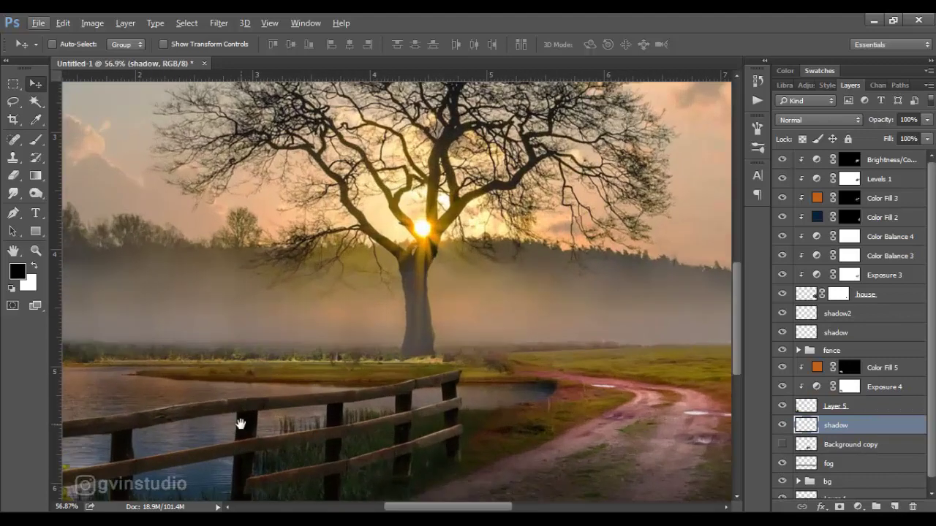
scroll(241, 424, "up", 2)
left_click(870, 365, "shift")
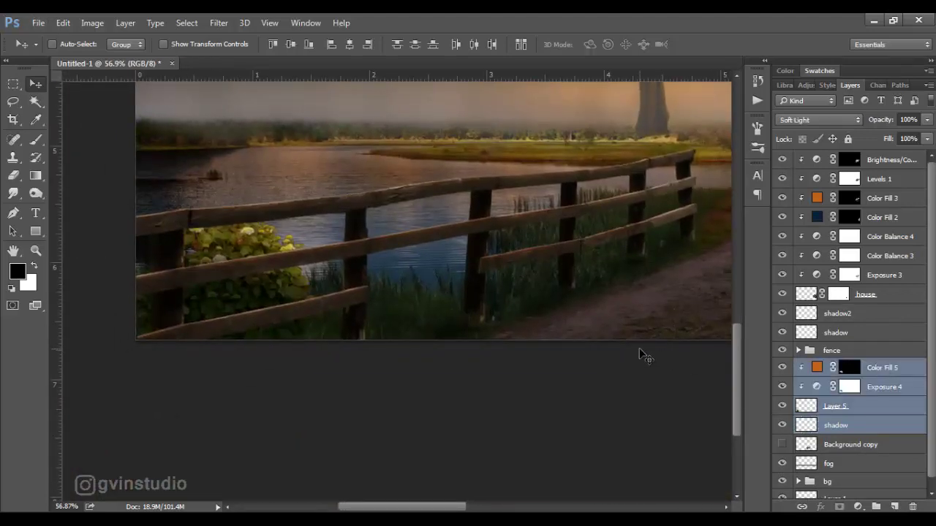
left_click_drag(643, 354, 634, 340)
- Paint on the shadow layer and group the hydrangea layers with it
left_click(835, 425)
key("b")
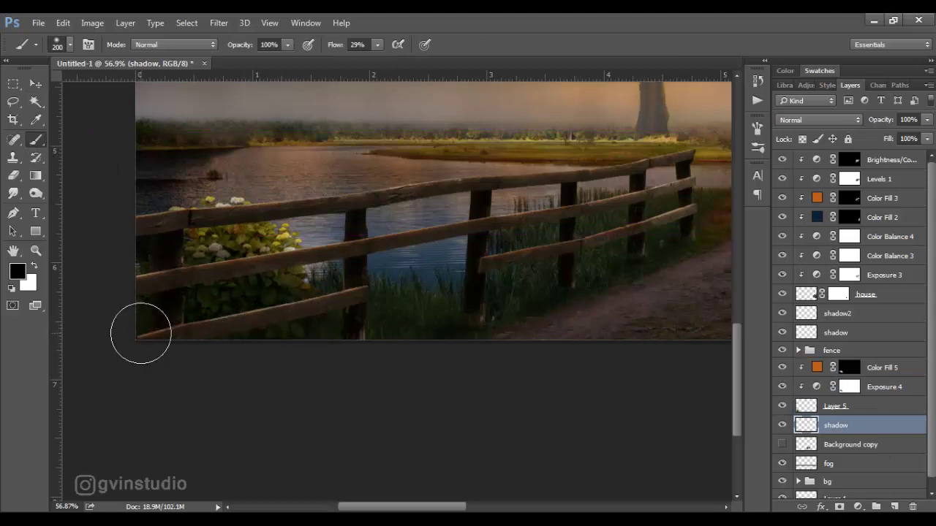
key("v")
scroll(288, 390, "down", 3)
scroll(289, 390, "down", 2)
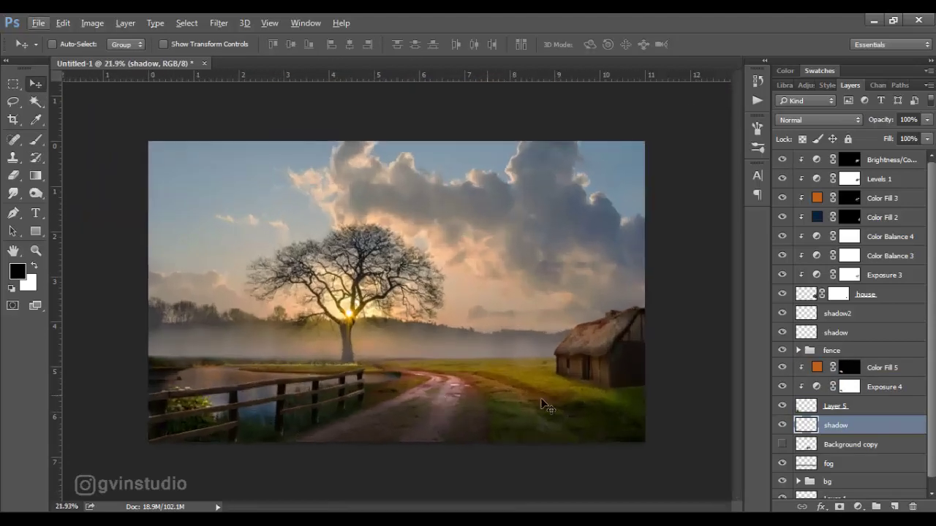
key("ctrl+g")
left_click(875, 373, "shift")
- Group the selected hydrangea layers and name the group 'tree'
key("ctrl+g")
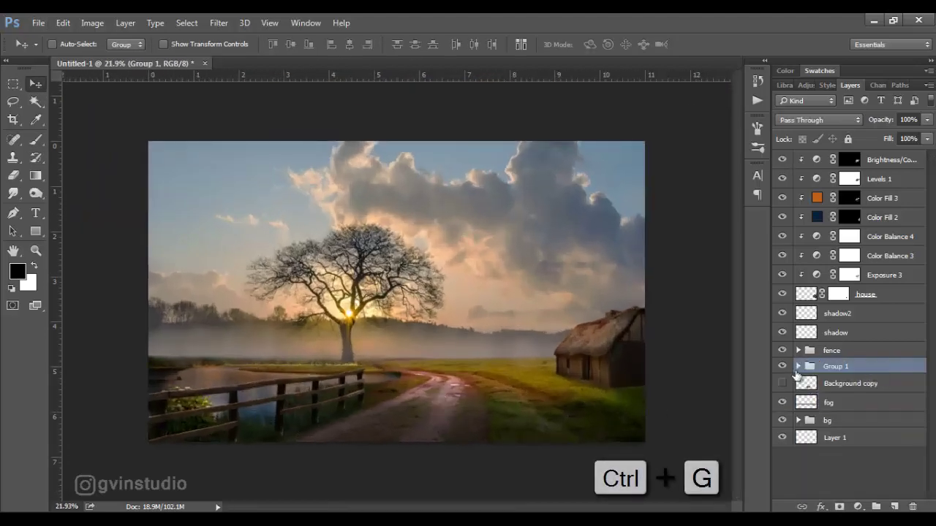
double_click(837, 366)
type("tree")
key("Return")
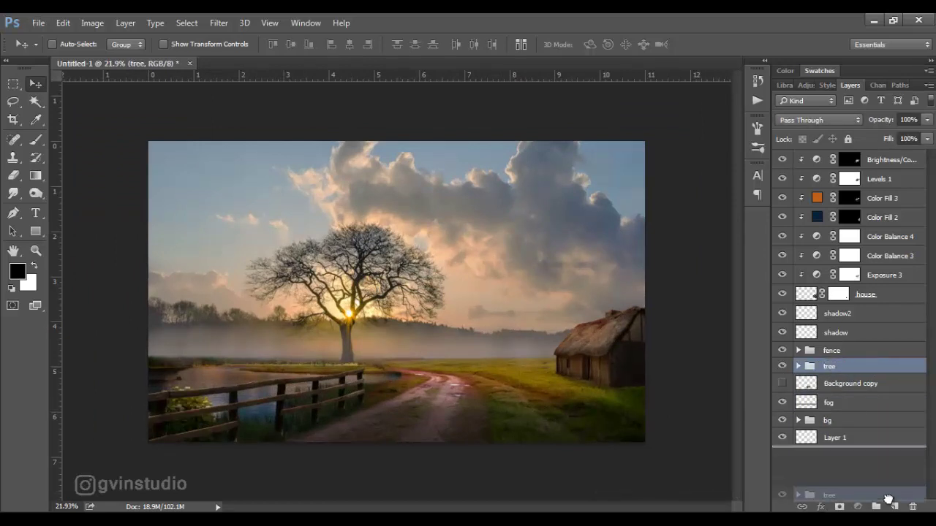
- Duplicate the tree group, shrink the copy, and move it along the fence
left_click_drag(837, 367, 893, 505)
key("ctrl+t")
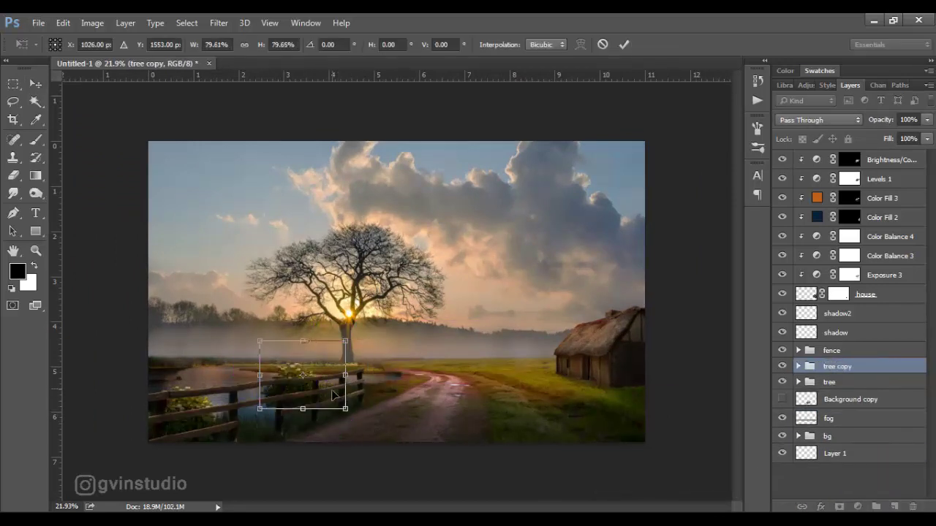
mouse_move(331, 389)
left_mouse_down()
mouse_move(289, 385)
mouse_move(278, 399)
left_mouse_up()
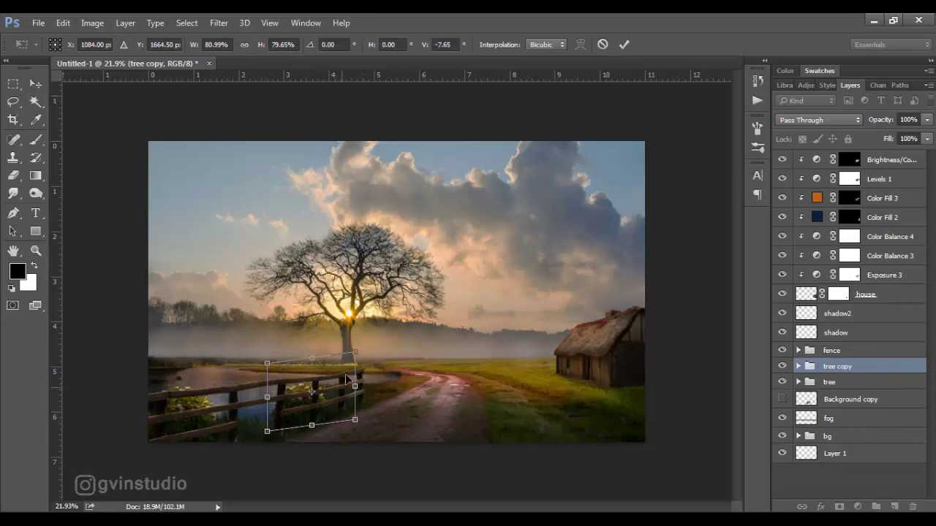
key("Return")
scroll(305, 429, "up", 1)
scroll(305, 429, "up", 2)
scroll(307, 443, "up", 1)
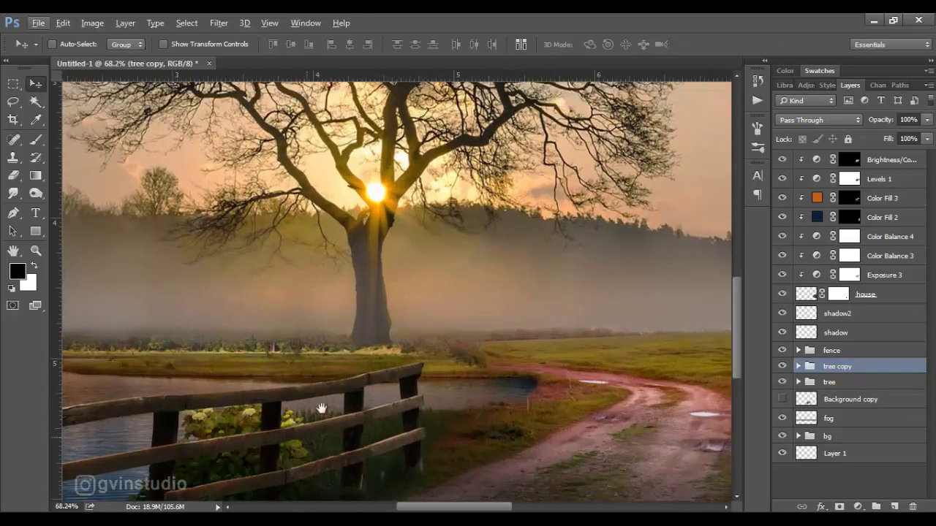
scroll(390, 318, "up", 1)
left_click_drag(390, 318, 393, 324)
- Erase on the copy's shadow layer and shift the tree copy down and left
left_click(799, 366)
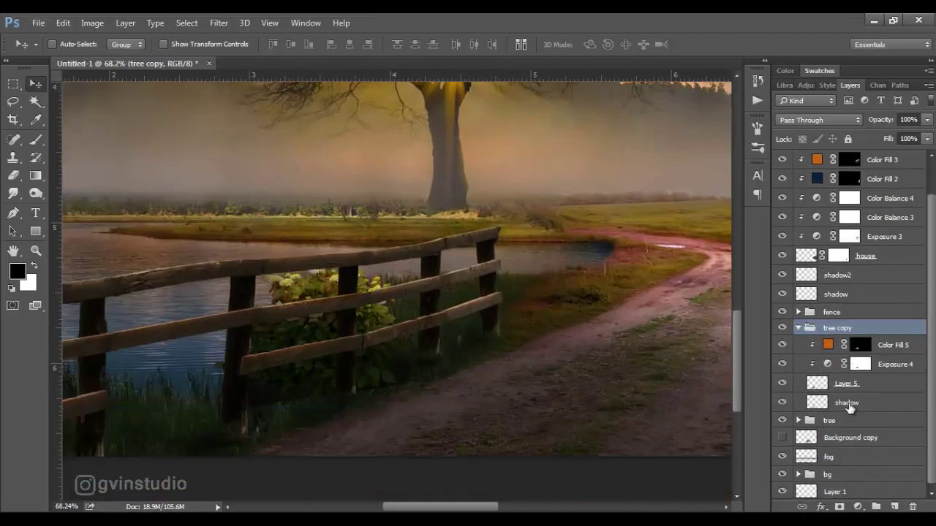
left_click(846, 402)
key("e")
key("v")
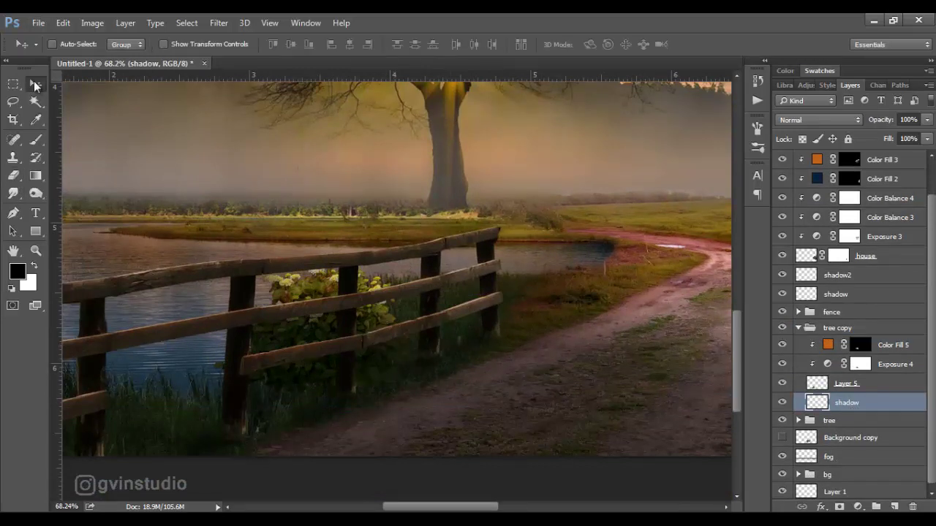
left_click(837, 327)
left_click_drag(489, 317, 453, 345)
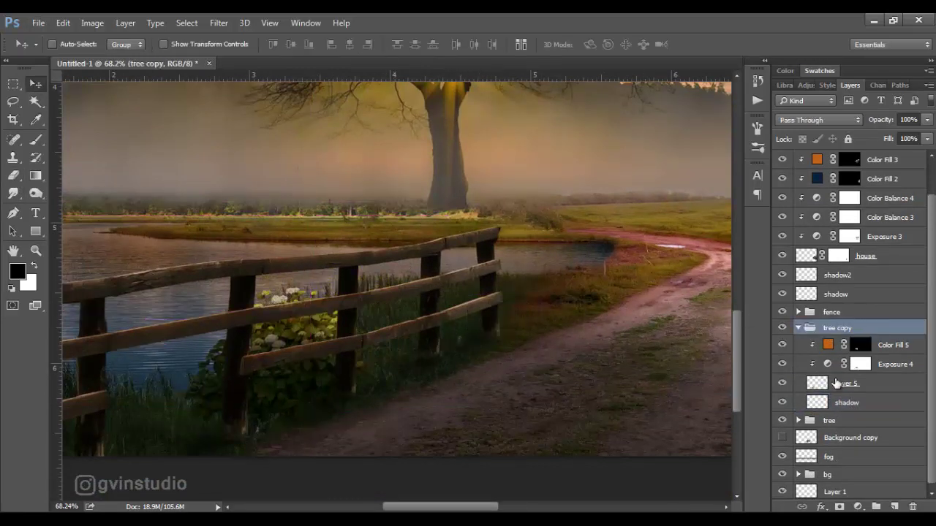
- Brush soft dark strokes on the copy's shadow layer with a smaller, lower-flow brush
left_click(847, 402)
left_click(37, 140)
key("shift+1")
key("shift+9")
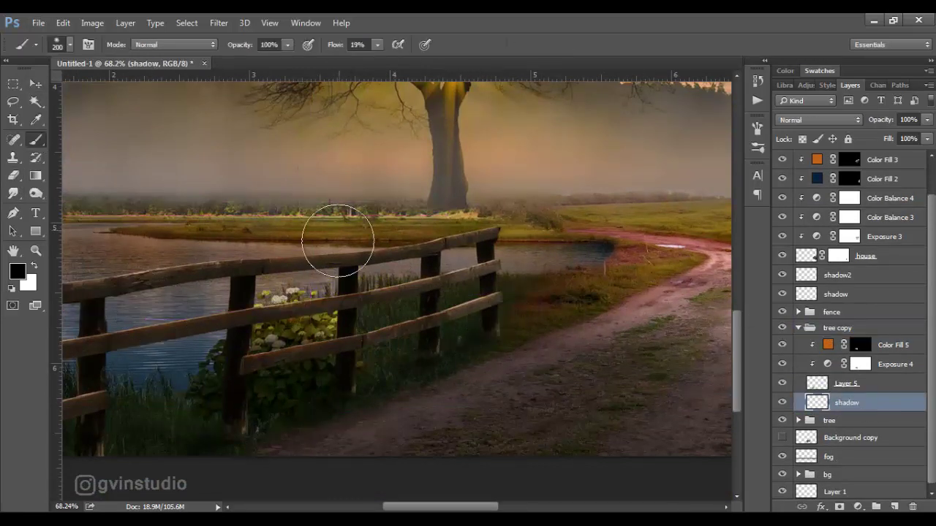
key("bracketleft")
key("bracketleft")
key("bracketleft")
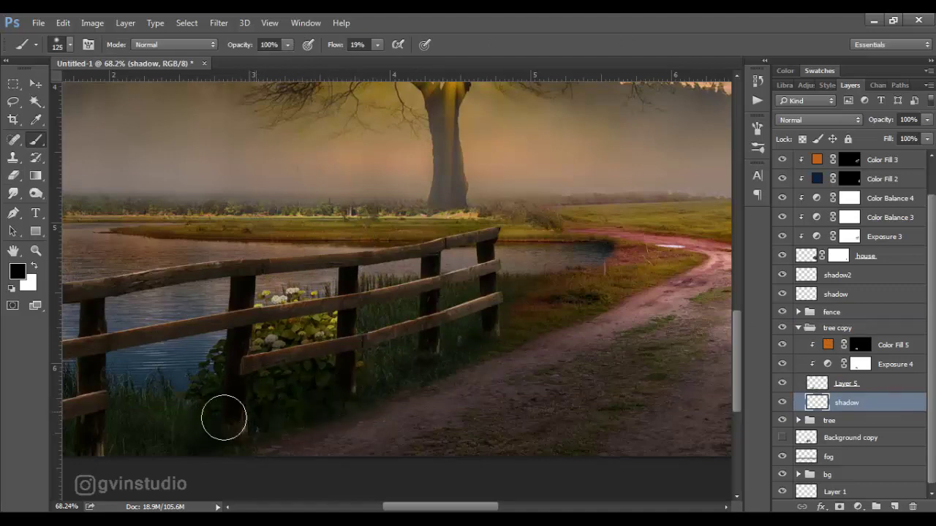
key("v")
scroll(205, 164, "down", 5)
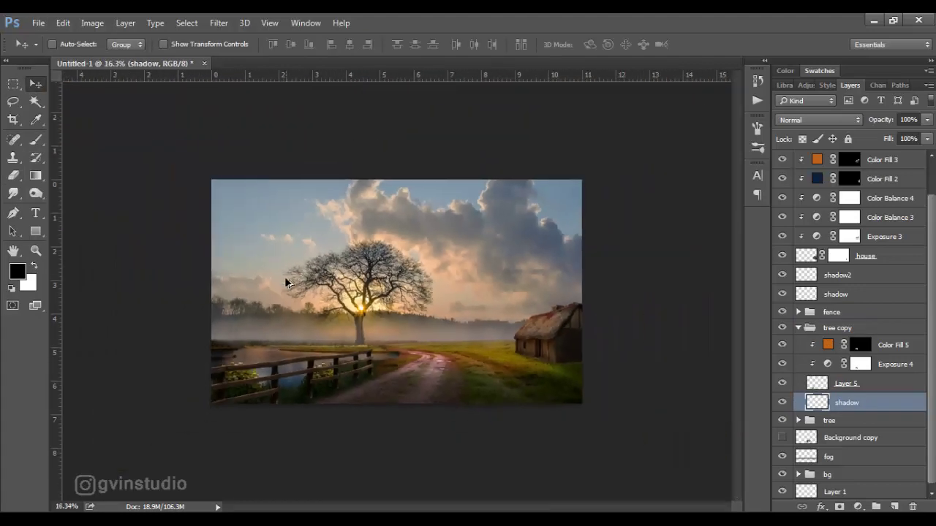
scroll(286, 282, "up", 2)
left_click(799, 328)
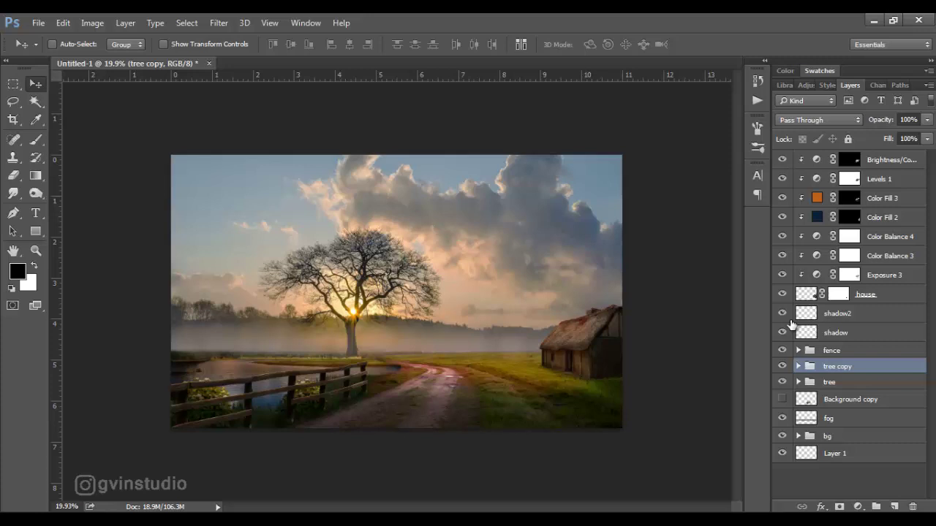
- Show the cyclist layer, scale it up, and place it on the dirt road
left_click(782, 399)
left_click(828, 405)
key("ctrl+t")
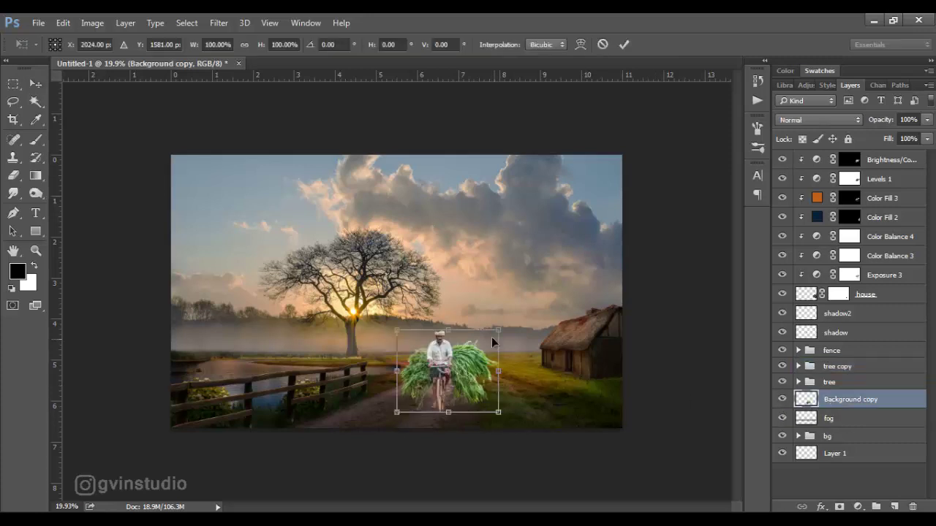
left_click_drag(499, 331, 504, 324)
key("Return")
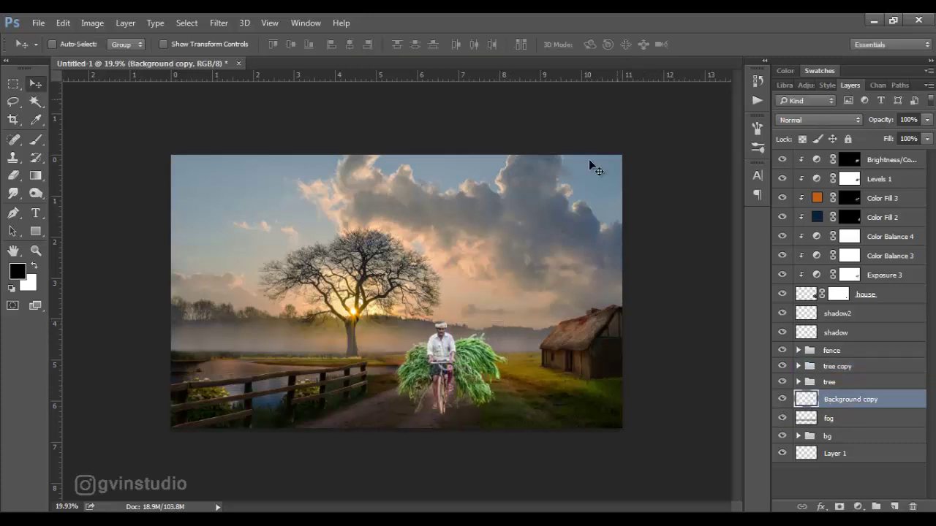
left_click_drag(559, 284, 556, 292)
- Convert the cyclist to a smart object and raise Clarity with the Camera Raw Filter
scroll(497, 376, "up", 5)
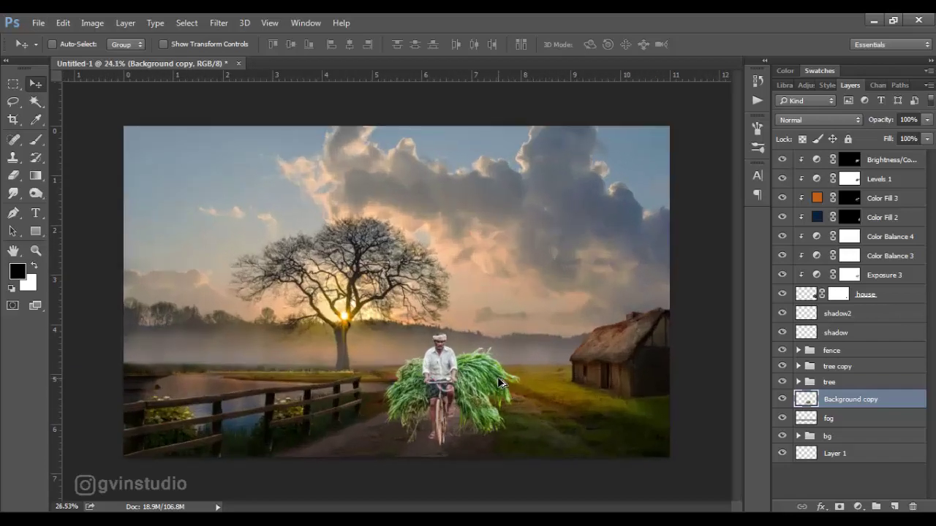
scroll(497, 376, "up", 1)
right_click(567, 220)
left_click(618, 194)
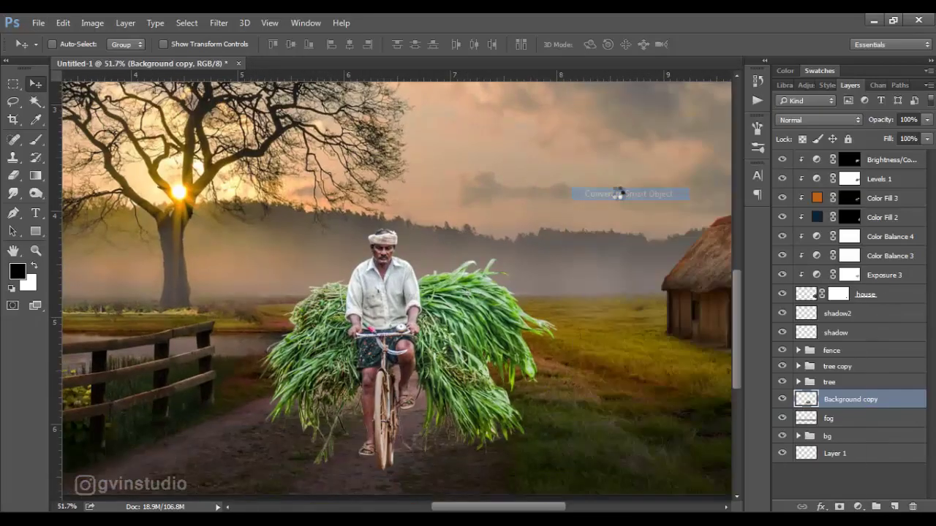
left_click(219, 23)
left_click(278, 87)
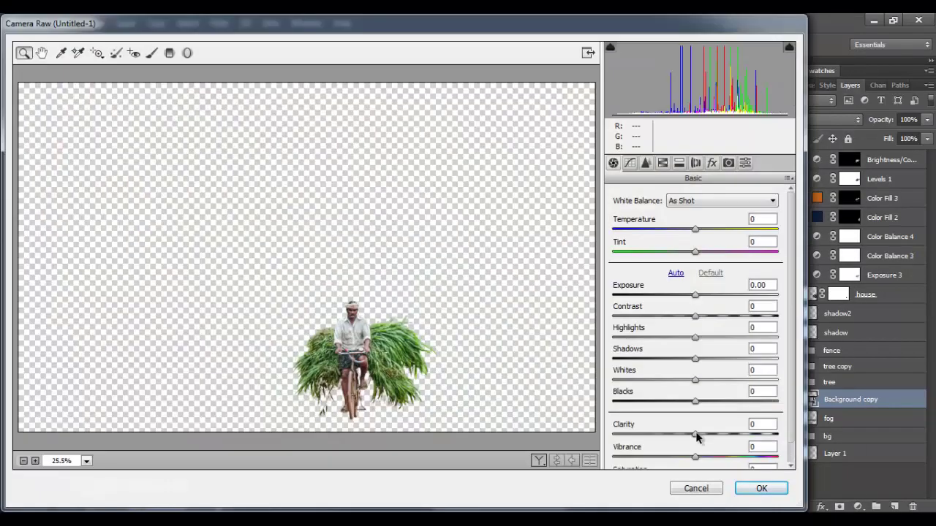
left_click_drag(695, 434, 712, 437)
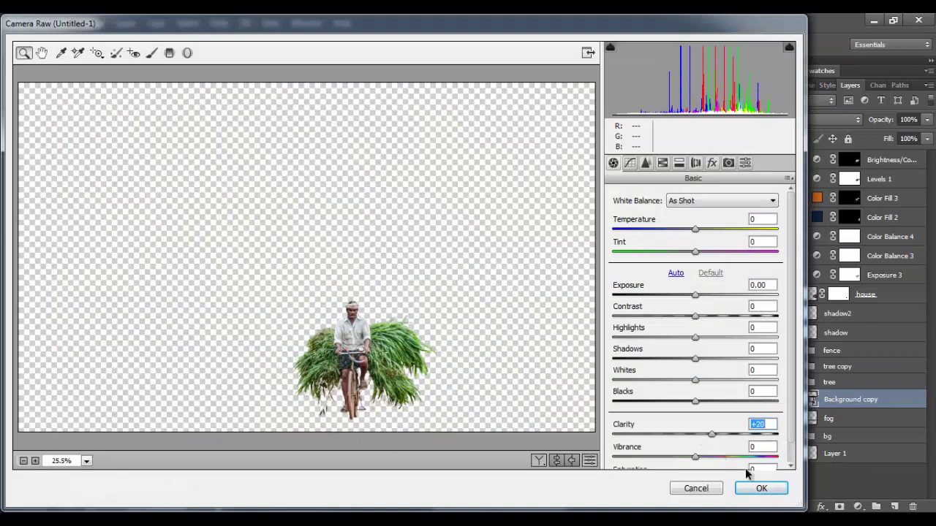
left_click(759, 487)
scroll(380, 379, "down", 7)
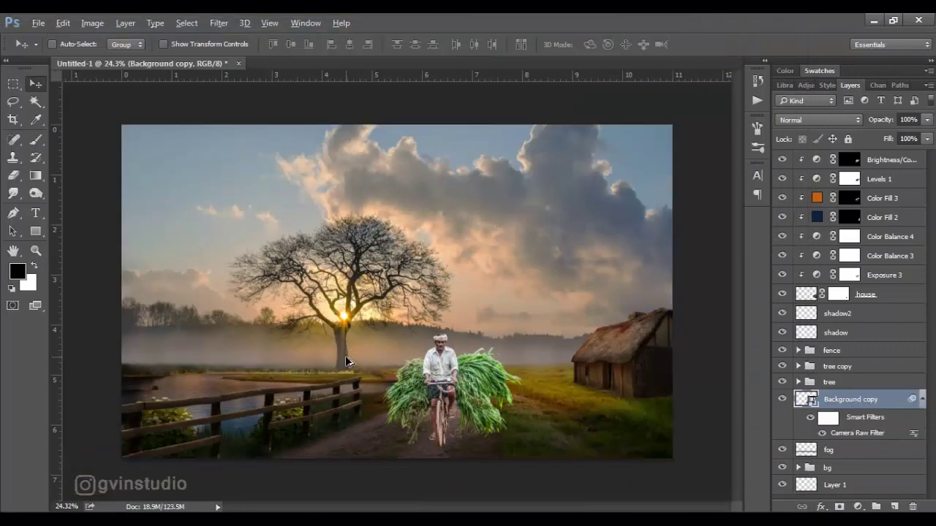
- Add an Exposure adjustment clipped to the cyclist, lowered to -1.38
left_click(858, 507)
left_click(834, 302)
left_click(610, 431)
left_click_drag(612, 277, 596, 278)
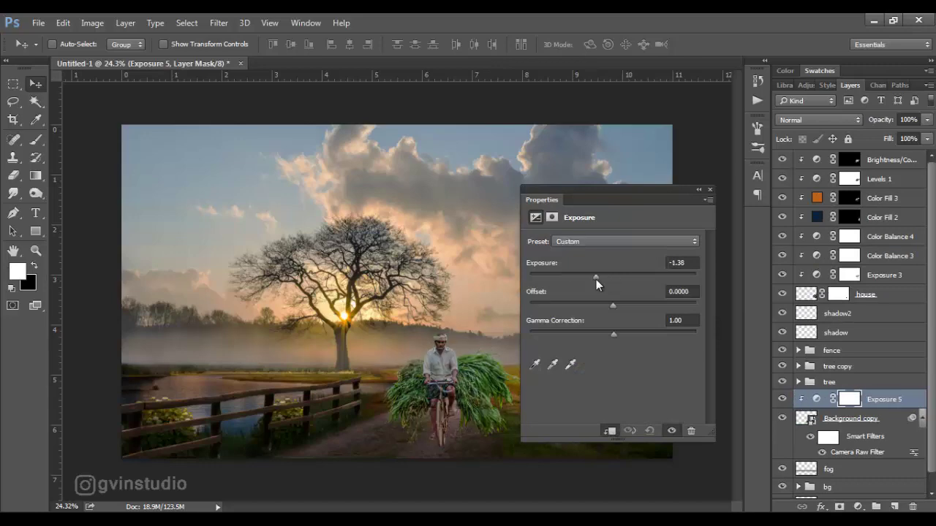
left_click(709, 189)
- Set up a black brush at 39% flow for painting the exposure mask
key("b")
left_click(33, 267)
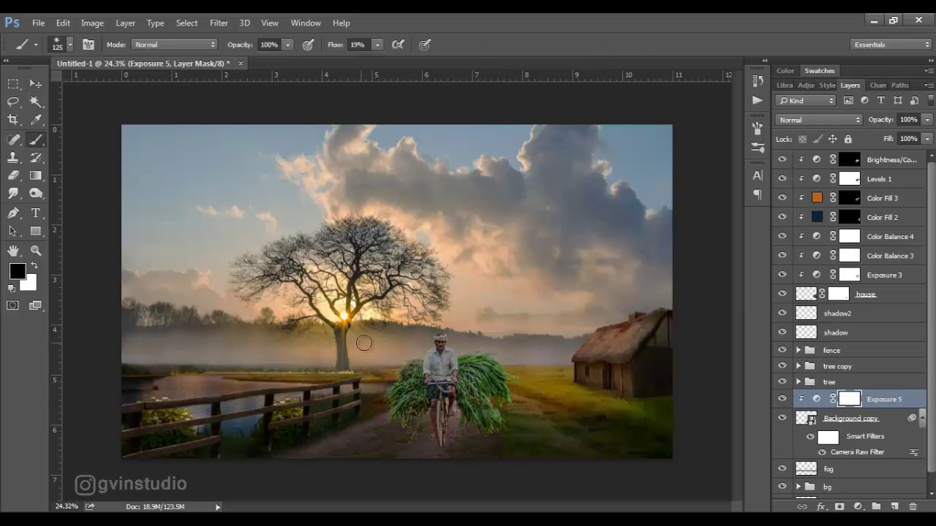
scroll(415, 357, "up", 8)
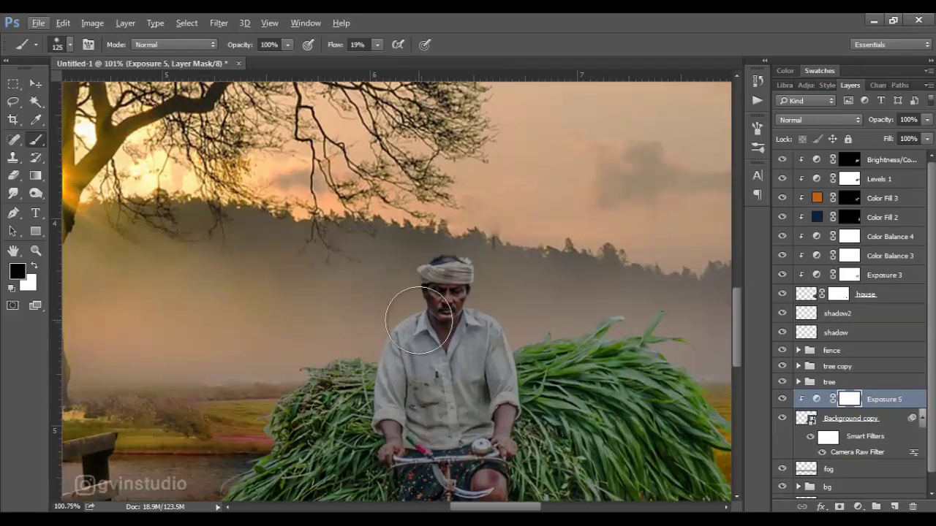
left_click(357, 44)
type("39")
key("Return")
key("bracketleft")
key("bracketleft")
key("bracketleft")
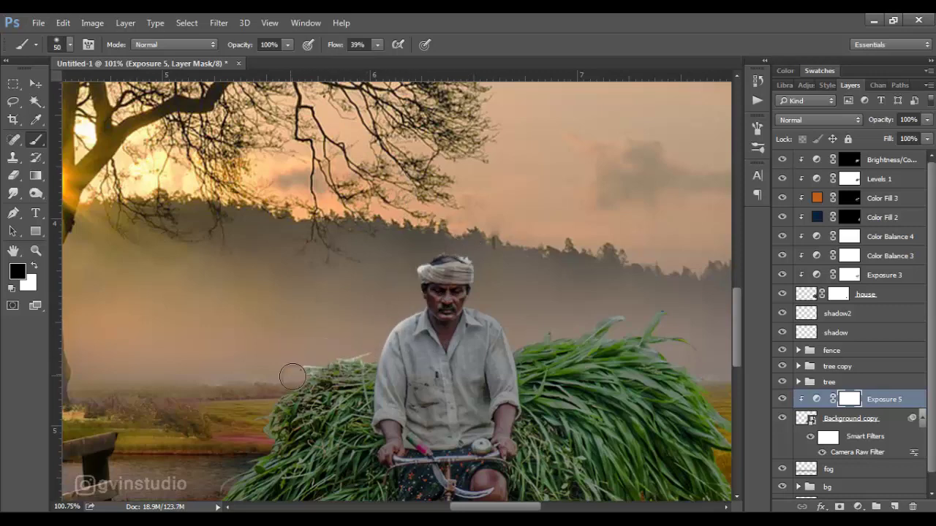
left_click_drag(305, 443, 331, 282)
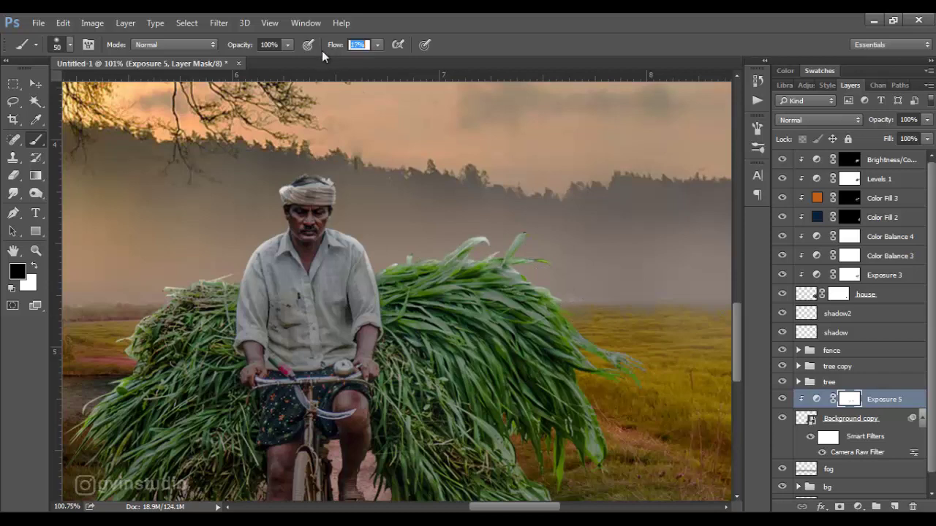
key("bracketright")
key("bracketright")
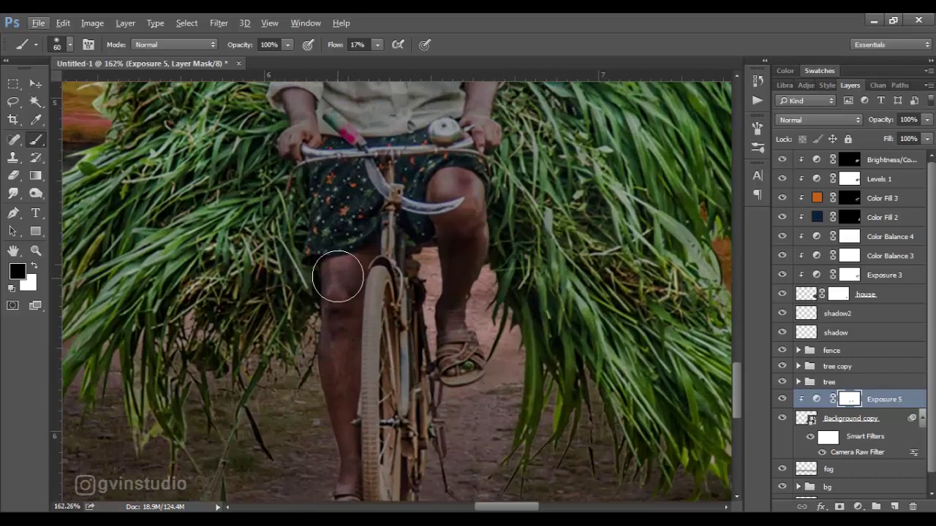
- Paint the mask to restore the rider's left leg, handlebar, front wheel and frame
left_click_drag(334, 310, 346, 468)
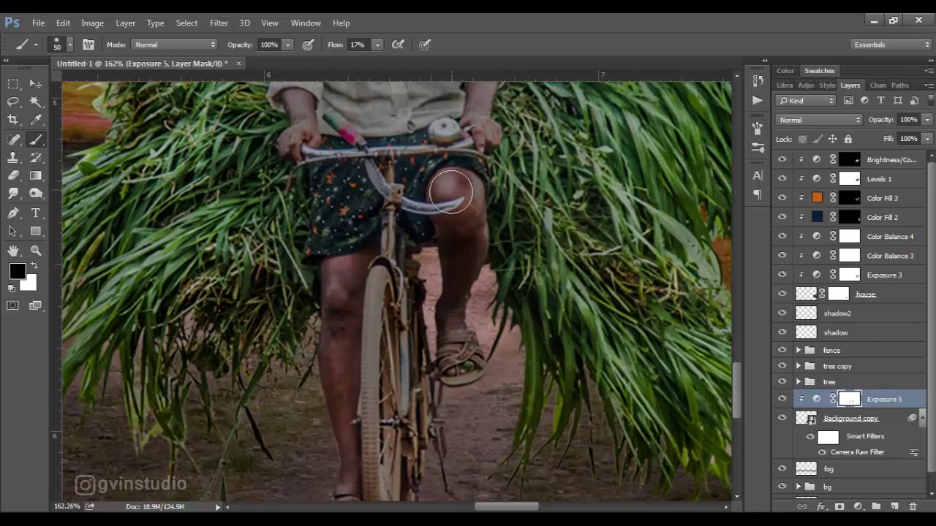
key("bracketleft")
key("bracketleft")
key("bracketleft")
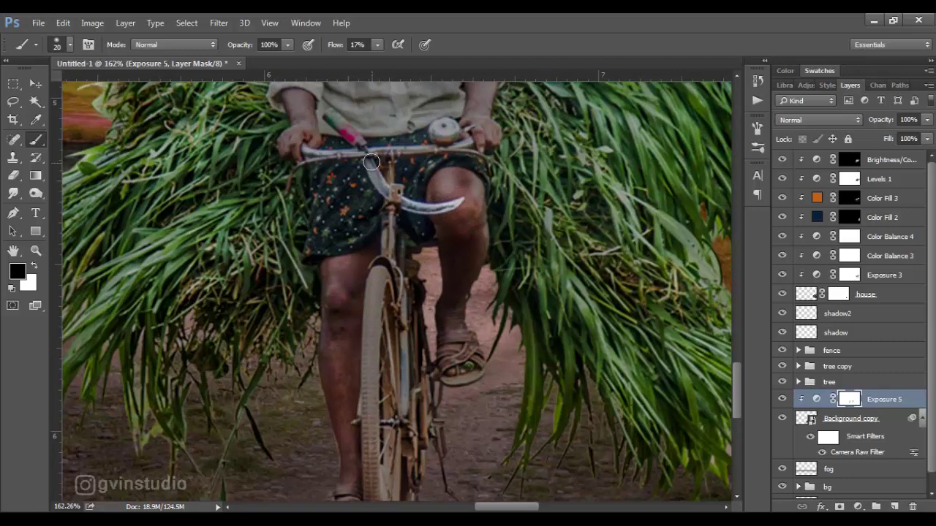
mouse_move(339, 114)
left_mouse_down()
mouse_move(380, 150)
mouse_move(452, 141)
left_mouse_up()
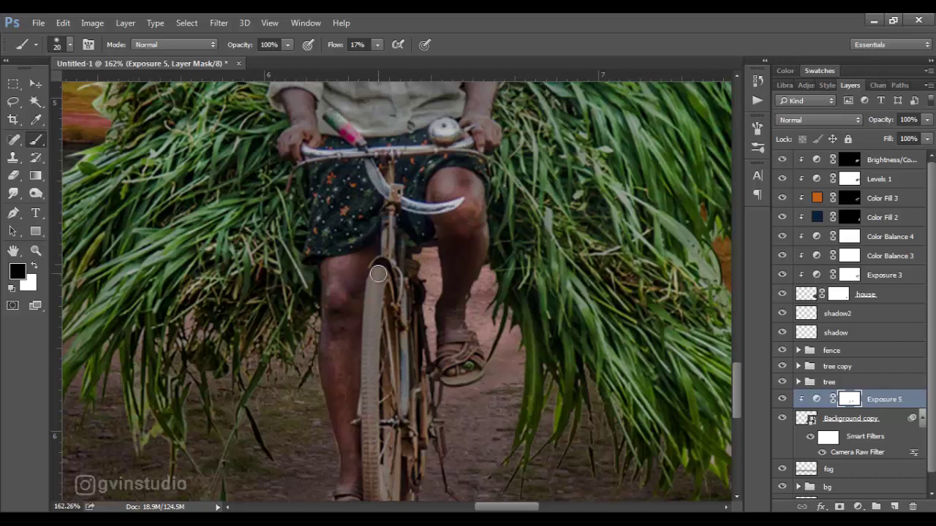
left_click_drag(378, 274, 370, 459)
left_click_drag(406, 291, 421, 374)
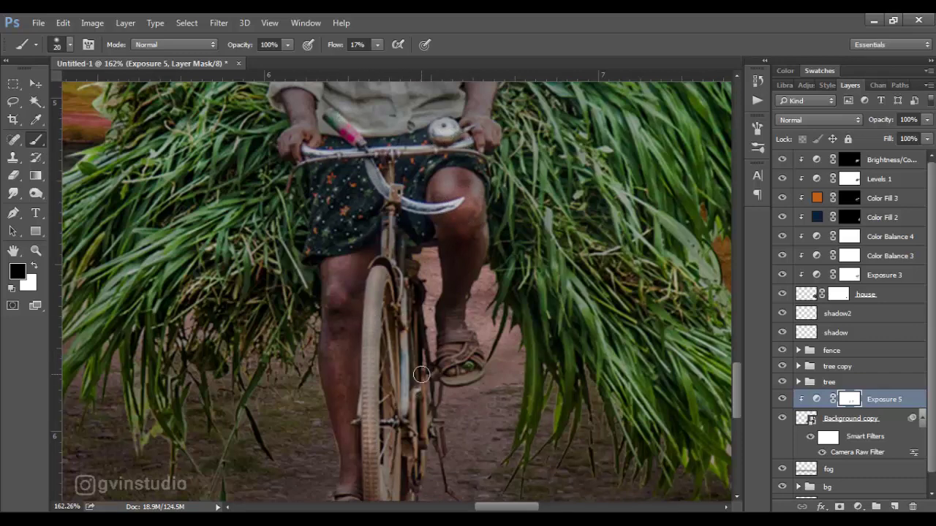
- Paint the mask over the shirt, right sleeve, hands and placket, then view the whole composition
scroll(453, 264, "up", 2)
scroll(429, 270, "up", 4)
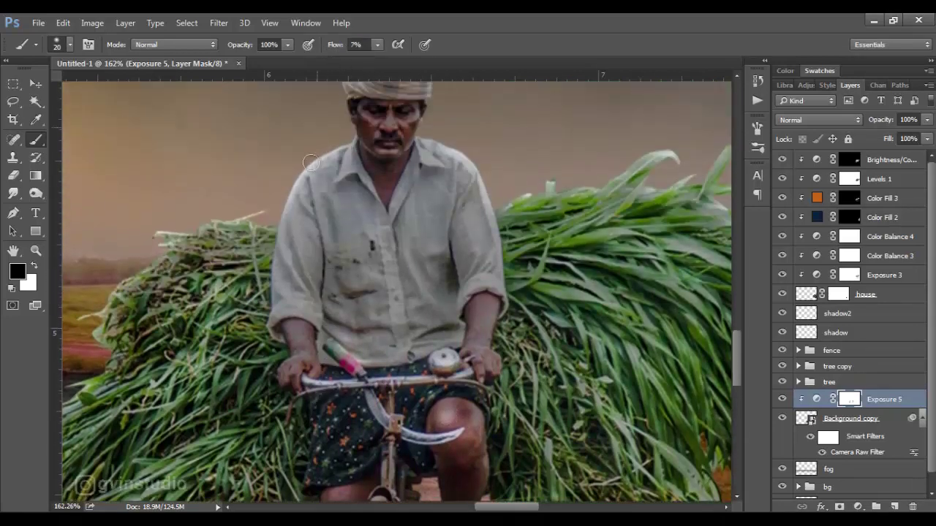
scroll(311, 163, "up", 2)
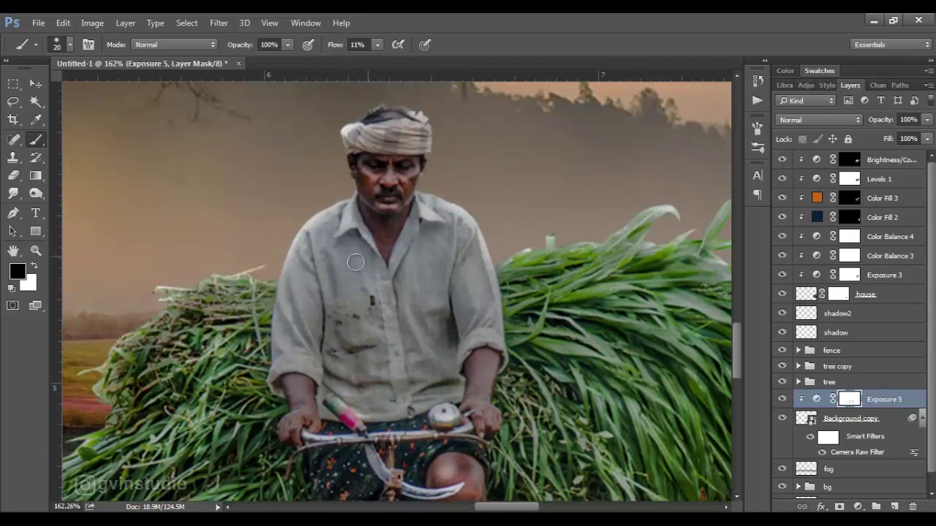
left_click_drag(318, 352, 380, 395)
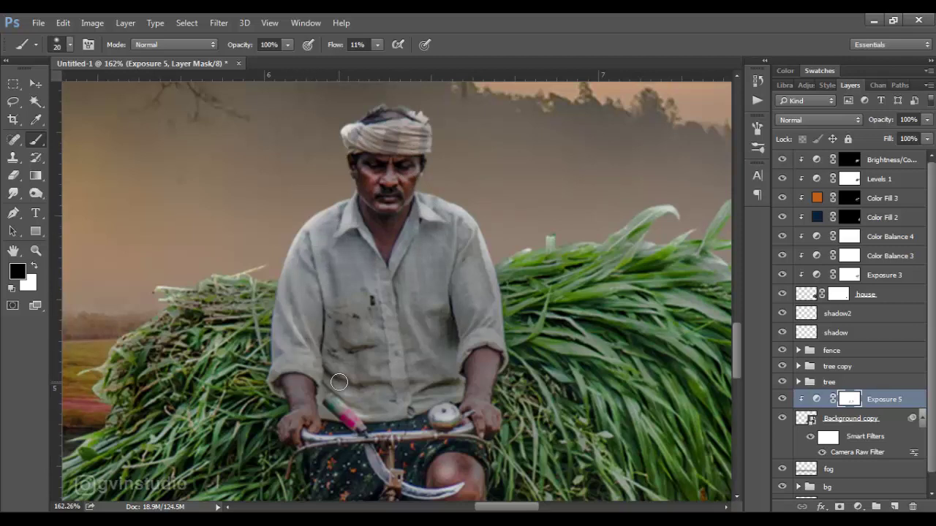
left_click_drag(393, 320, 406, 401)
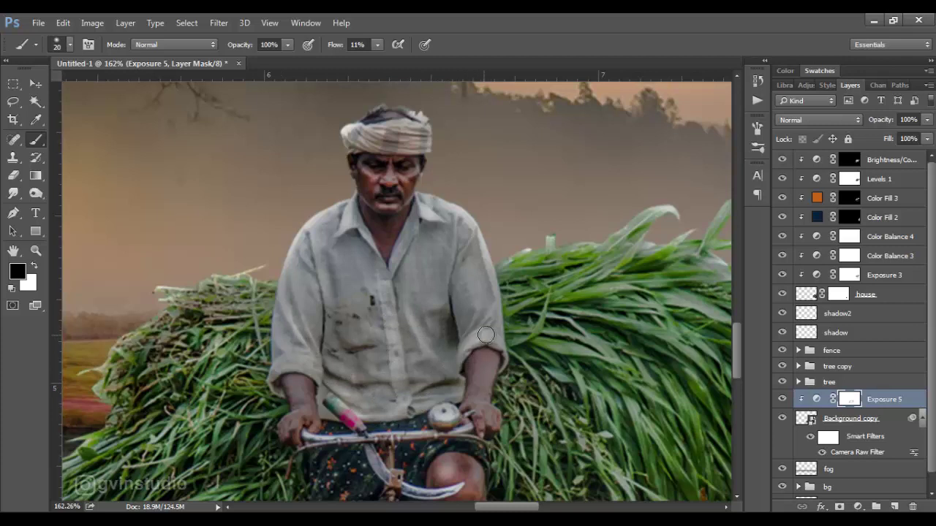
left_click_drag(487, 335, 473, 314)
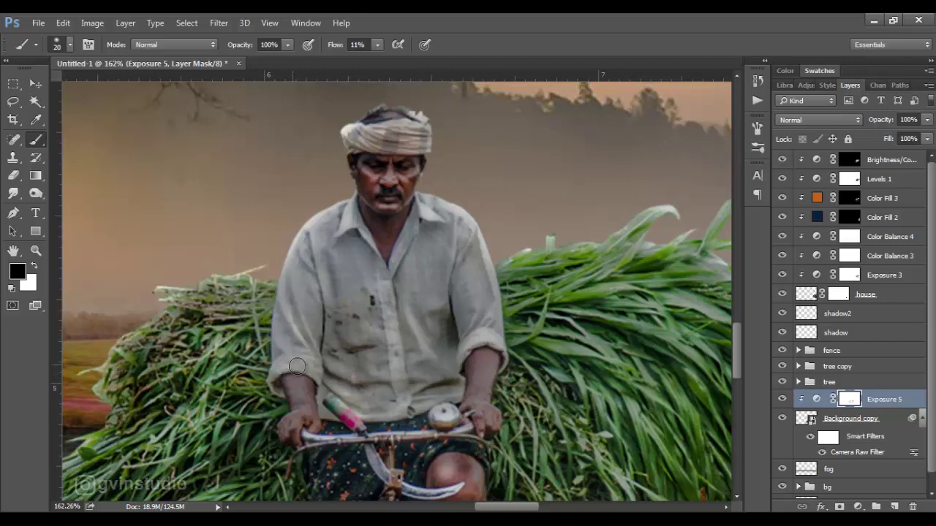
left_click_drag(298, 411, 287, 426)
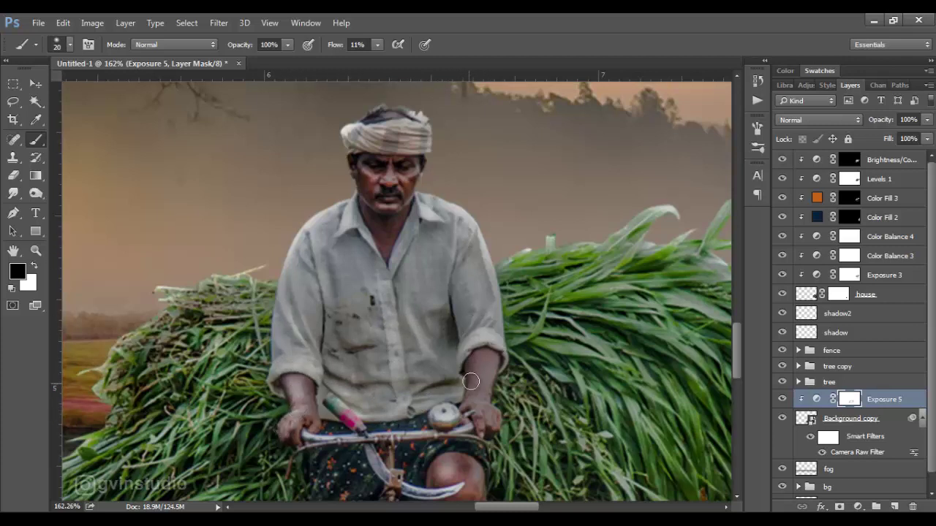
left_click_drag(488, 400, 495, 364)
left_click_drag(402, 304, 407, 396)
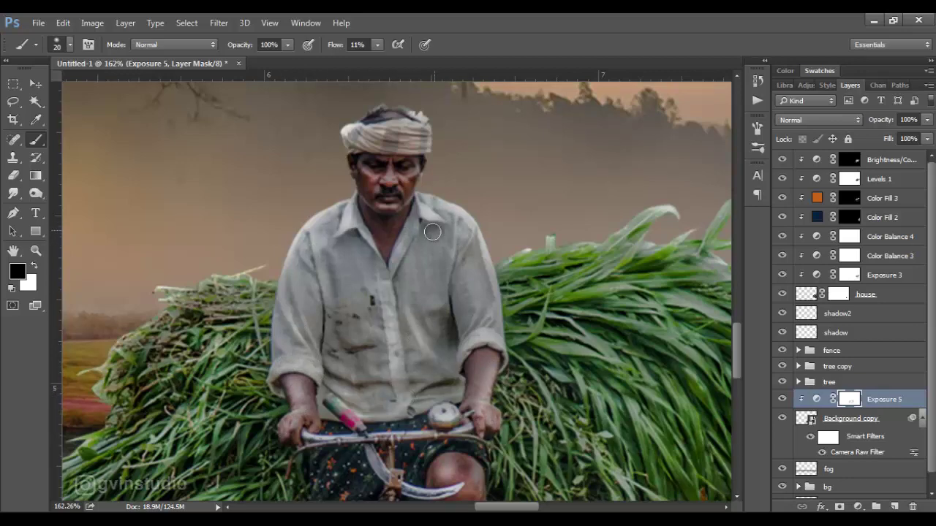
key("ctrl+0")
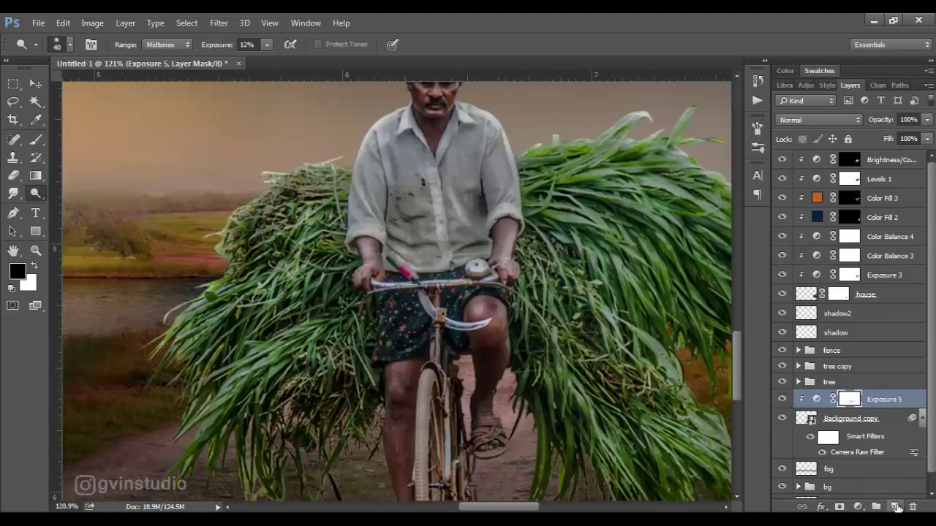
- Create Layer 6 in Overlay mode filled with neutral 50% gray above the cyclist
left_click(893, 507, "alt")
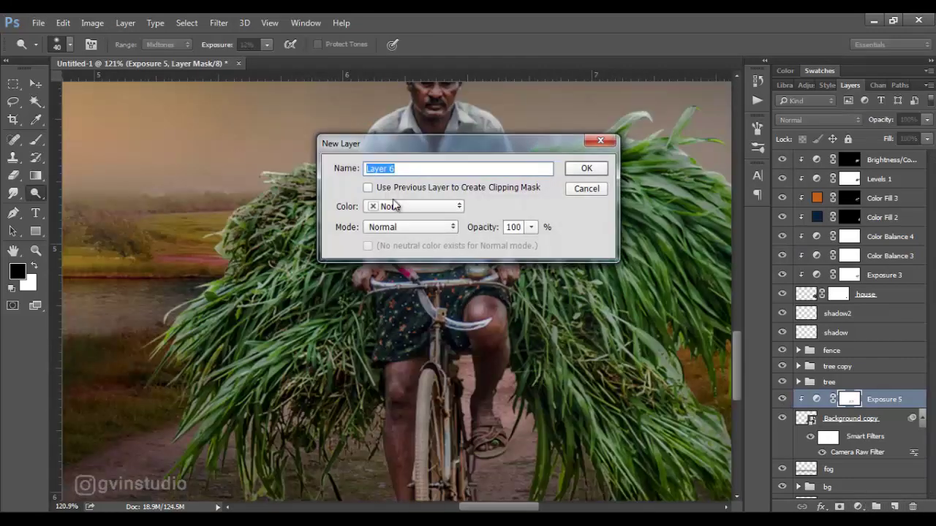
left_click(409, 227)
left_click(431, 176)
left_click(386, 227)
left_click(395, 164)
left_click(367, 245)
left_click(586, 168)
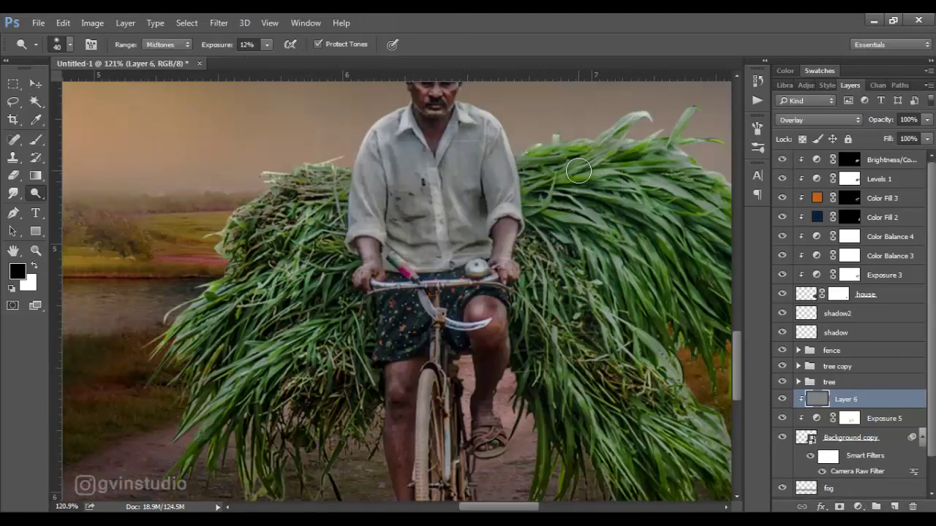
scroll(416, 271, "up", 1)
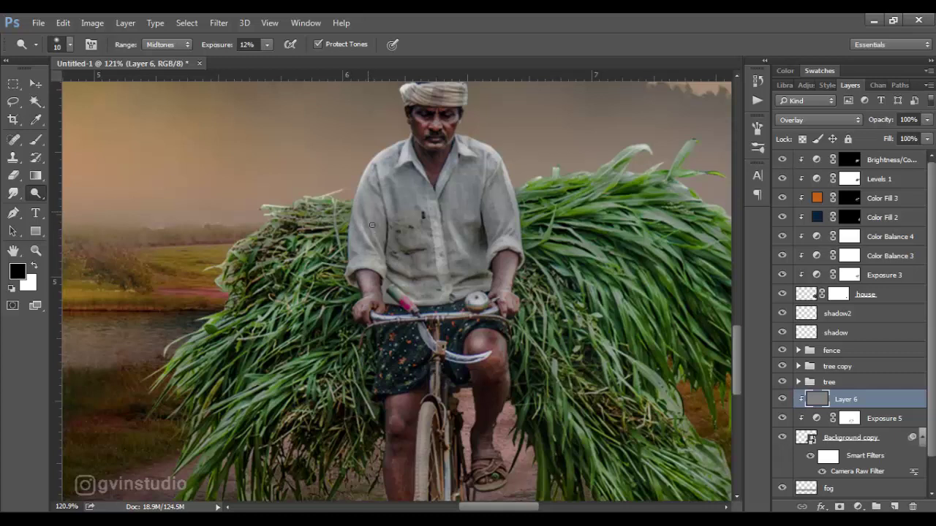
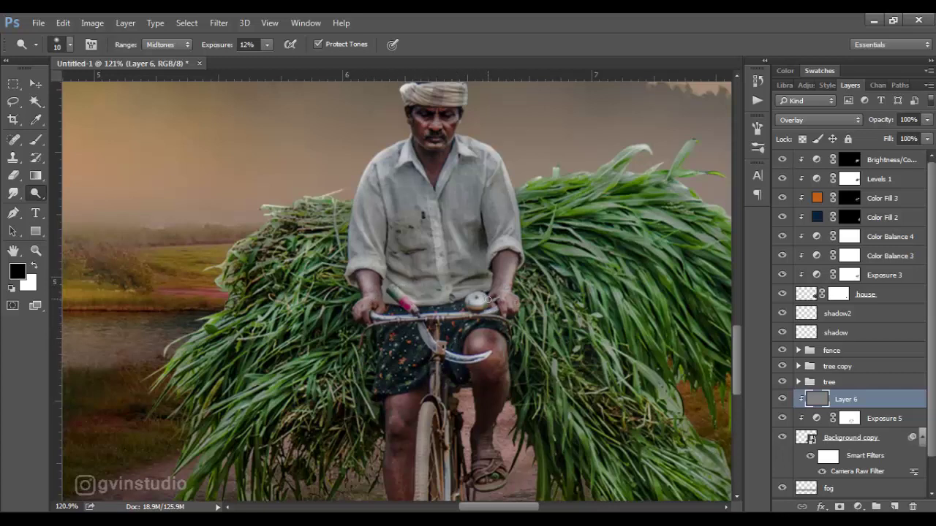
- Dodge the grass bundle's highlights with an enlarged brush (Midtones, 12%), including its right side
scroll(442, 191, "up", 3)
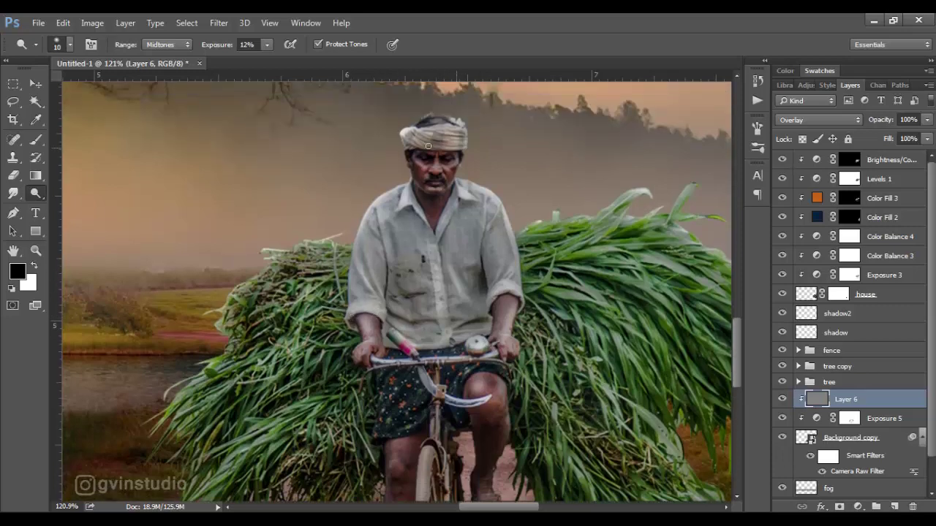
scroll(444, 236, "down", 5)
scroll(399, 294, "down", 5)
key("bracketright")
key("bracketright")
key("bracketright")
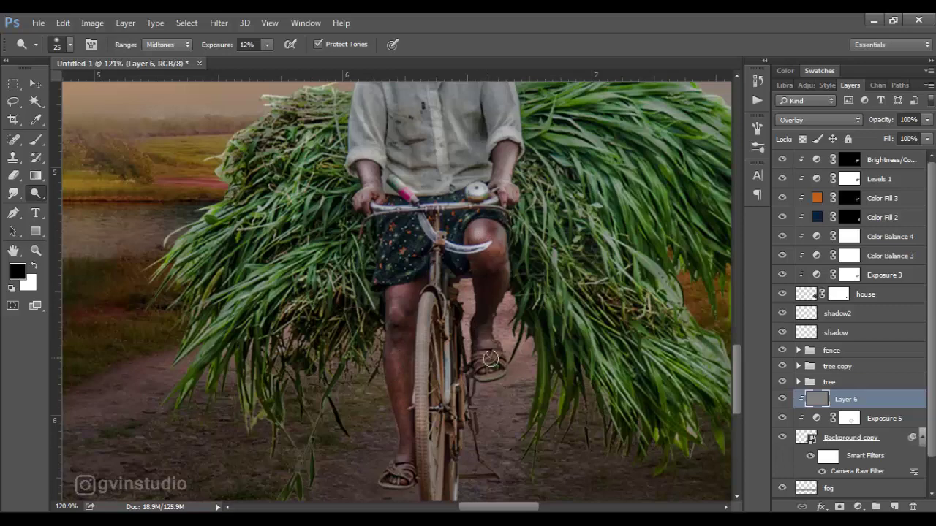
key("bracketright")
key("bracketright")
left_click_drag(302, 317, 249, 293)
mouse_move(278, 233)
left_mouse_down()
mouse_move(293, 147)
mouse_move(199, 240)
left_mouse_up()
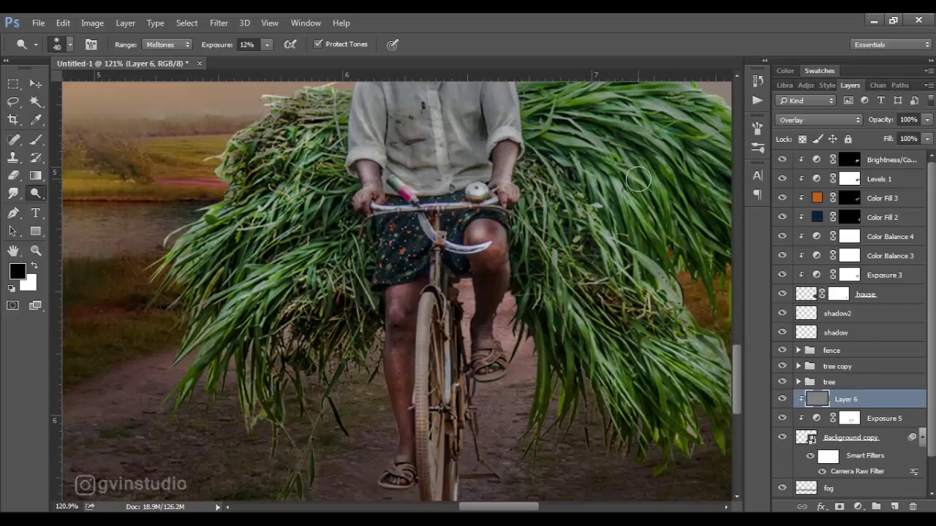
scroll(578, 190, "up", 4)
scroll(578, 190, "right", 4)
left_click_drag(557, 157, 646, 214)
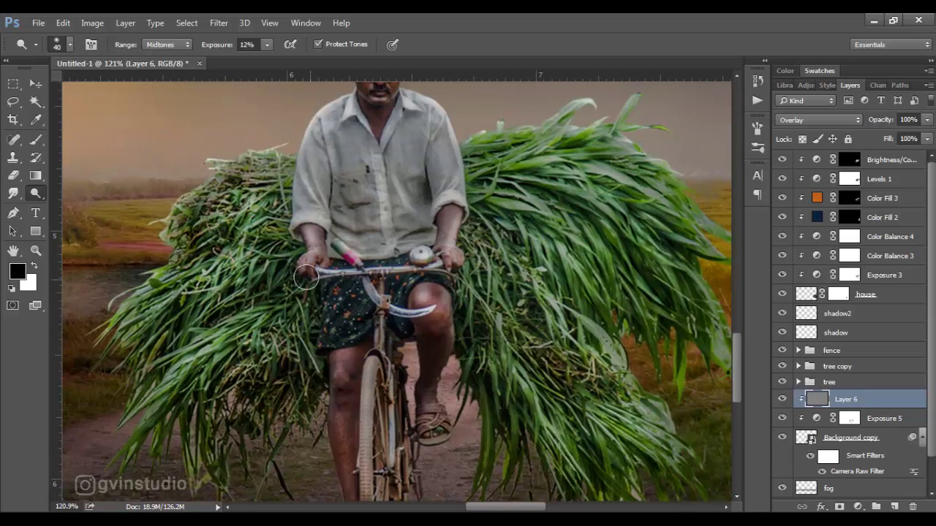
- Burn (13%) the lower-left grass, a right-side grass patch, and the shorts and legs
right_click(35, 191)
left_click(73, 209)
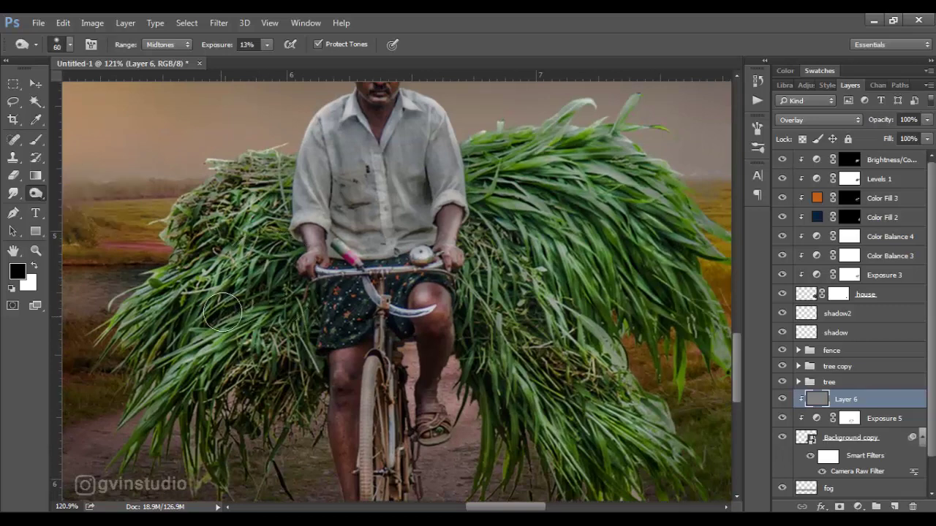
left_click_drag(188, 315, 273, 424)
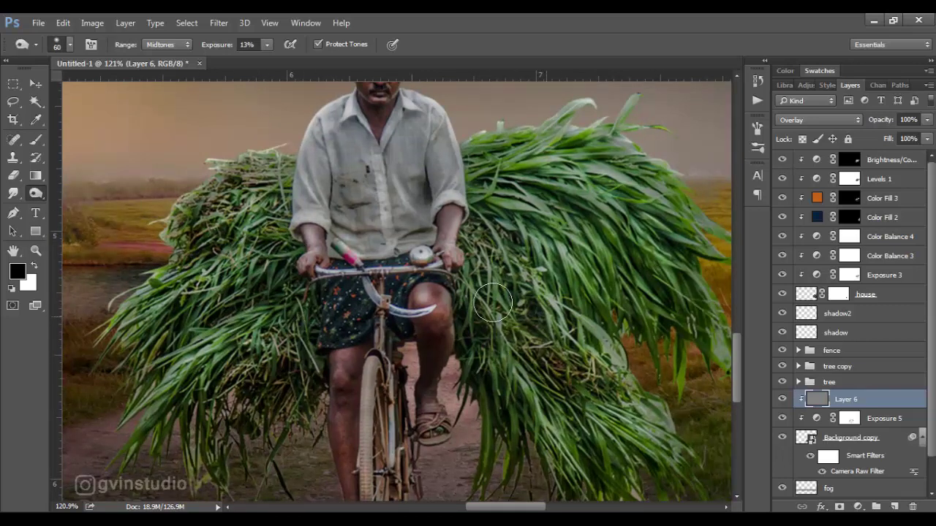
left_click_drag(521, 220, 556, 194)
left_click_drag(415, 341, 345, 295)
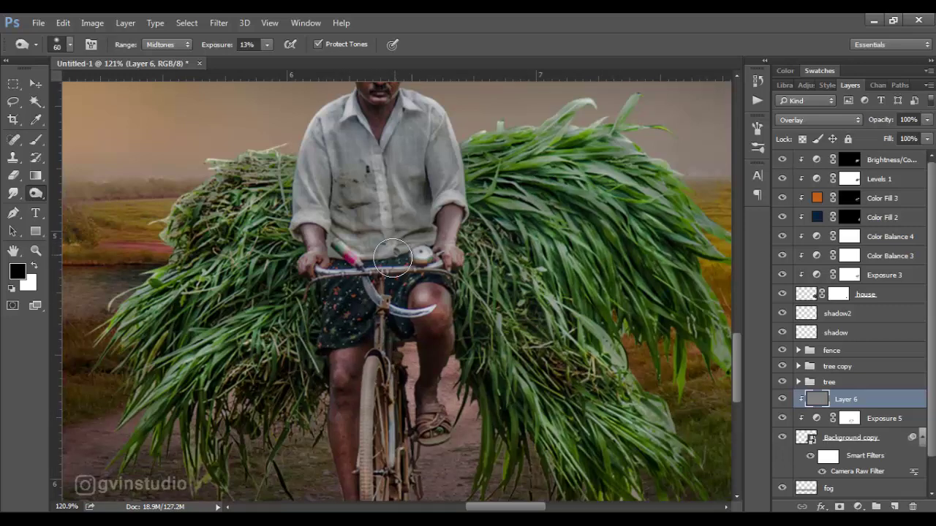
scroll(314, 293, "down", 3)
scroll(308, 292, "down", 2)
scroll(308, 291, "down", 2)
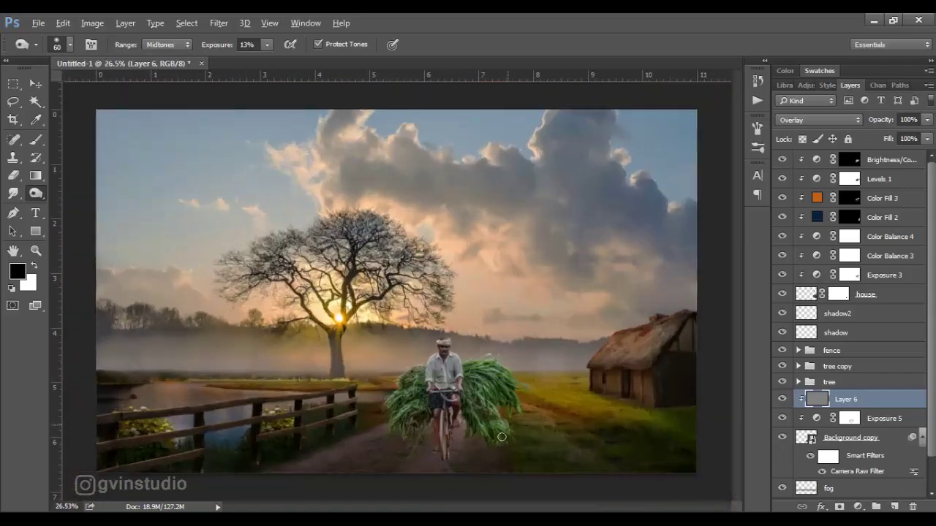
scroll(473, 460, "up", 4)
scroll(424, 459, "up", 4)
left_click_drag(424, 460, 424, 298)
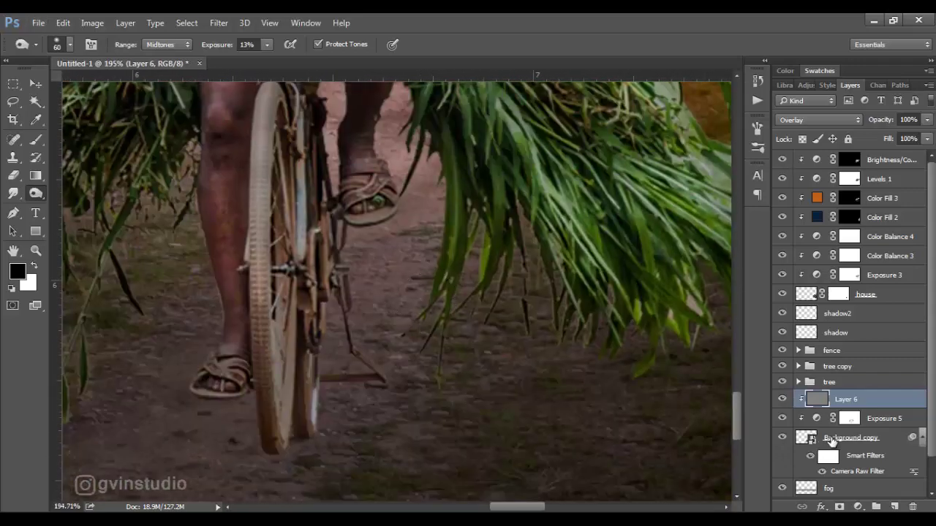
- Add a layer mask to Background copy and trial-lasso the area beside the bicycle stand
left_click(850, 437)
left_click(839, 506)
key("l")
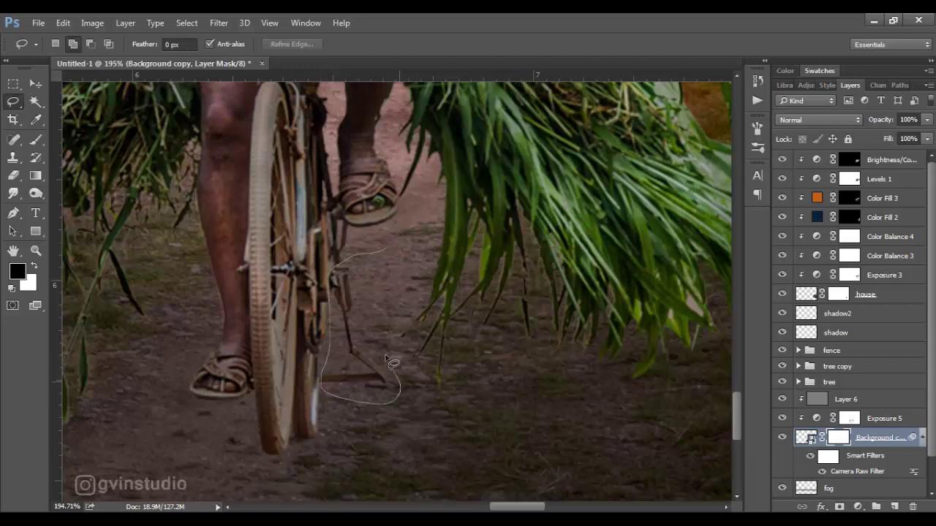
mouse_move(385, 354)
left_mouse_down()
mouse_move(386, 248)
mouse_move(292, 277)
left_mouse_up()
key("ctrl+d")
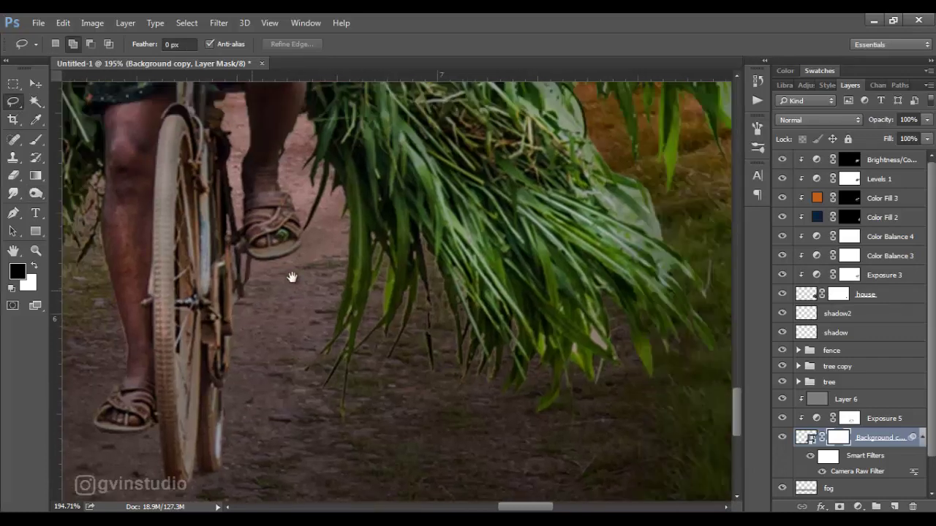
- Hide the pale leaf patch at the grass edge by lassoing it and filling the mask black
scroll(418, 288, "down", 2)
scroll(426, 355, "down", 2)
scroll(424, 353, "down", 2)
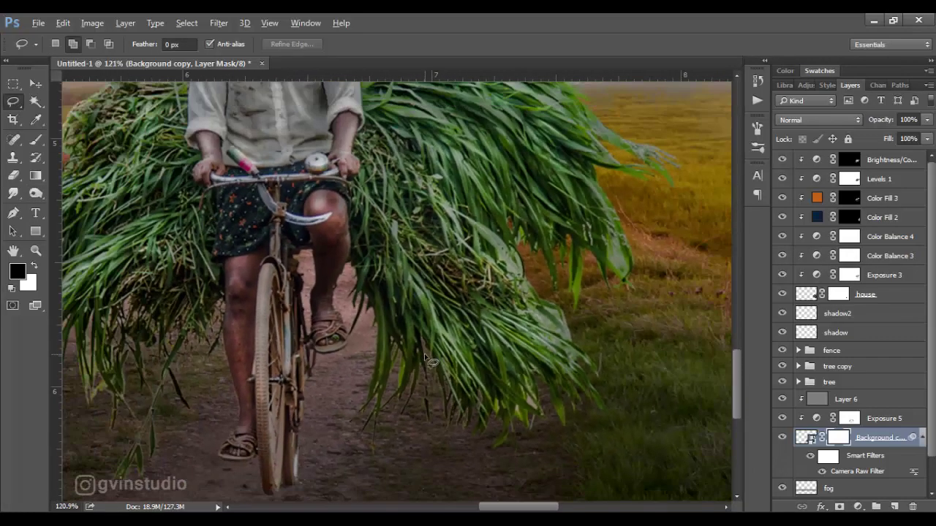
scroll(424, 353, "up", 4)
scroll(566, 223, "up", 8)
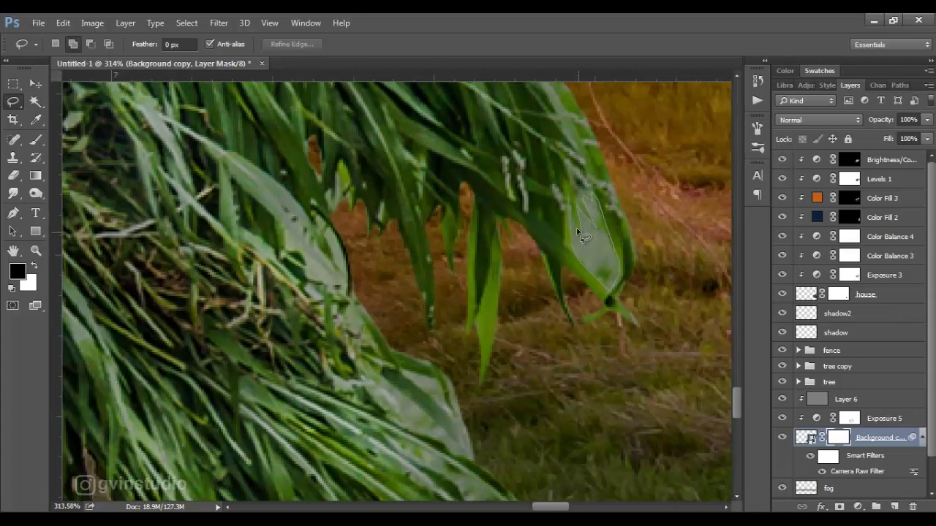
left_click_drag(576, 227, 607, 263)
key("alt+BackSpace")
key("ctrl+d")
key("v")
scroll(340, 322, "down", 2)
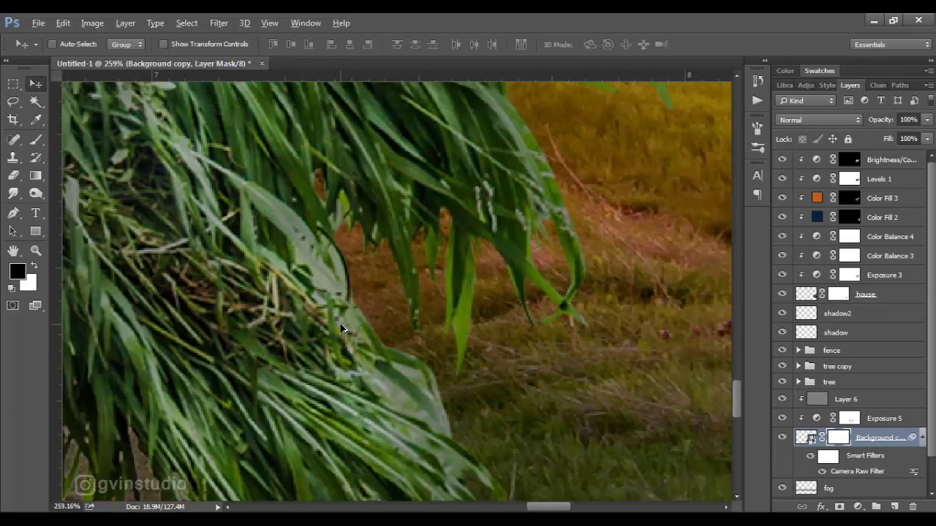
scroll(339, 322, "down", 5)
scroll(344, 329, "down", 5)
scroll(343, 329, "up", 1)
- Add two clipped Color Balance adjustments above Exposure 5, nudging midtones toward blue (+5) and cyan
left_click(881, 420)
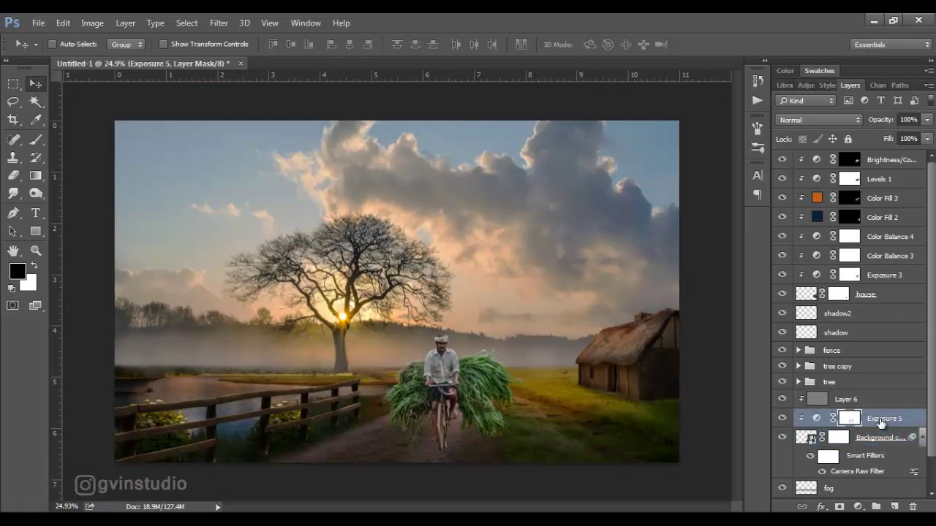
left_click(867, 399)
left_click(857, 506)
left_click(847, 355)
left_click_drag(595, 318, 600, 317)
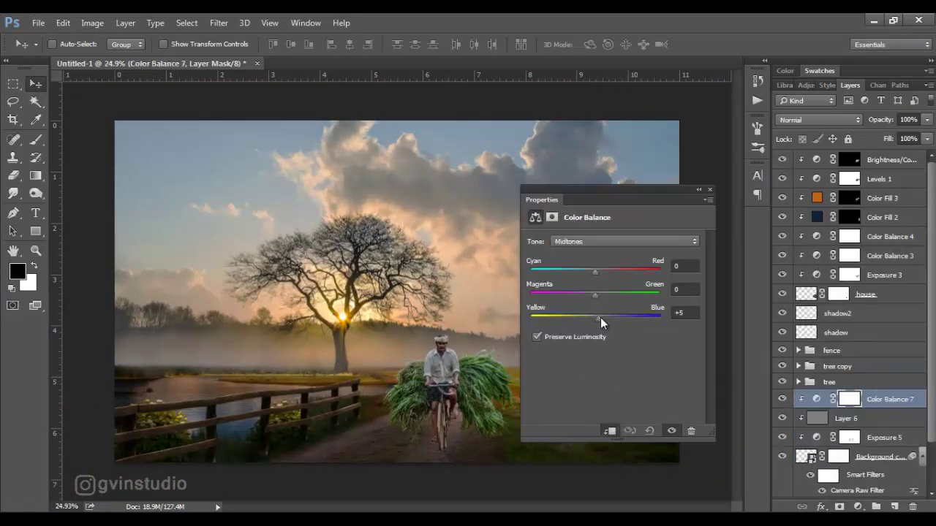
left_click(858, 507)
left_click(841, 350)
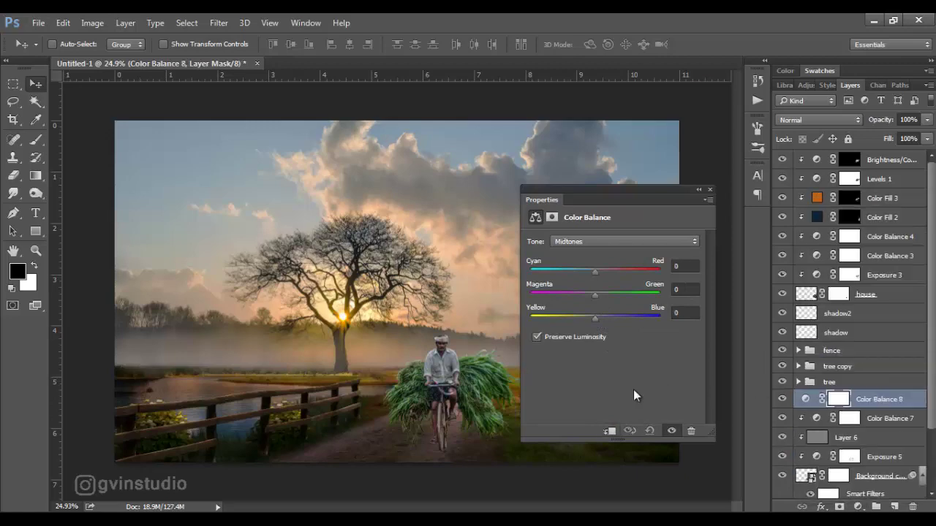
left_click_drag(595, 271, 594, 272)
left_click(709, 190)
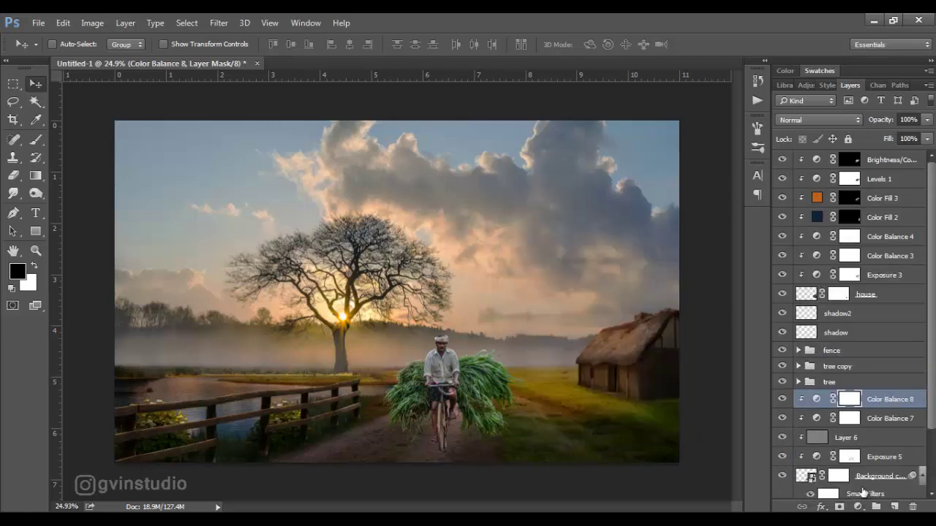
- Add a clipped orange Solid Color fill in Soft Light mode with an inverted, hidden mask
left_click(858, 507)
left_click(840, 206)
left_click(818, 120)
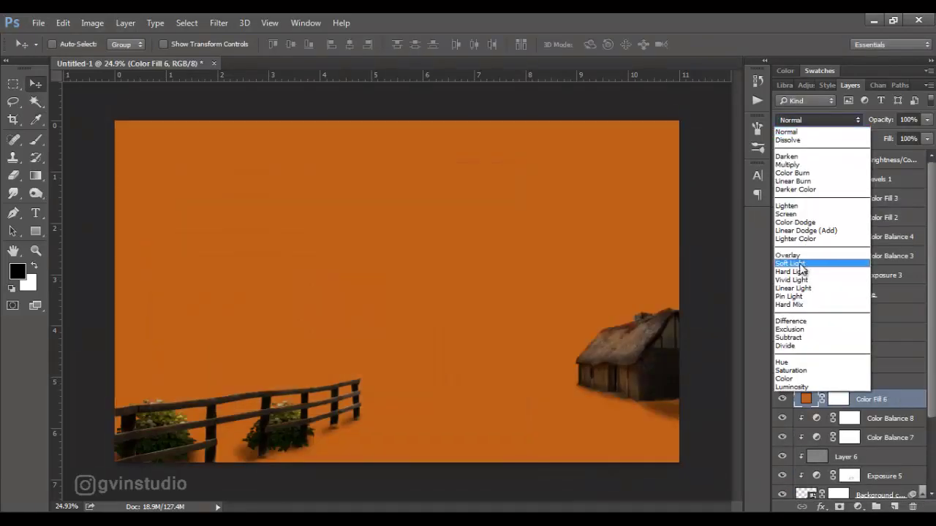
left_click(819, 261)
key("ctrl+alt+g")
left_click(848, 399)
key("ctrl+i")
- Paint white at 33% flow on the Color Fill 6 mask over the grass bundle edges
left_click(36, 139)
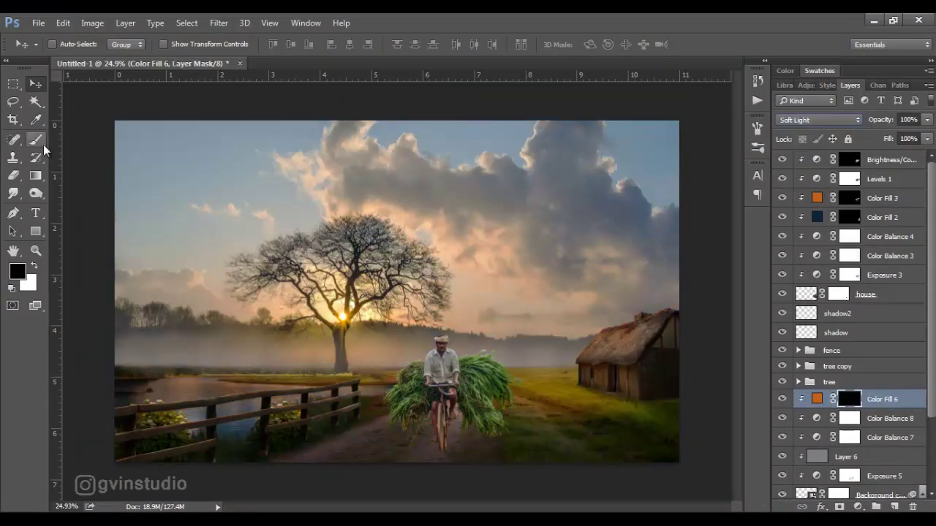
left_click(33, 266)
scroll(426, 275, "up", 2)
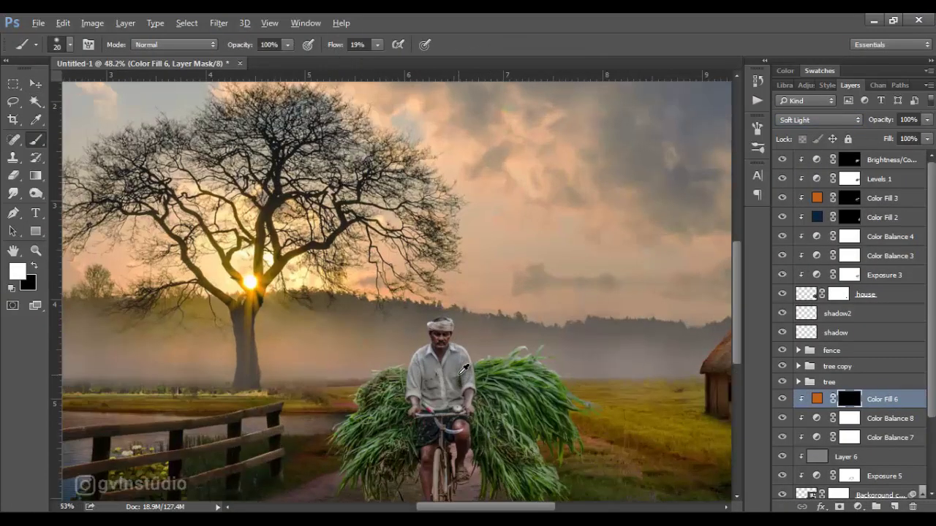
scroll(425, 275, "up", 2)
scroll(426, 275, "up", 1)
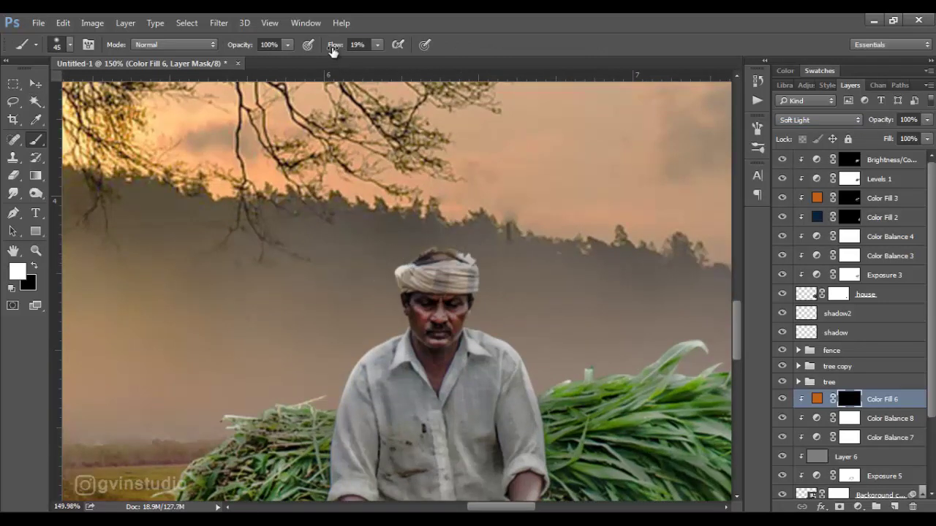
left_click_drag(334, 49, 344, 49)
left_click_drag(287, 375, 391, 222)
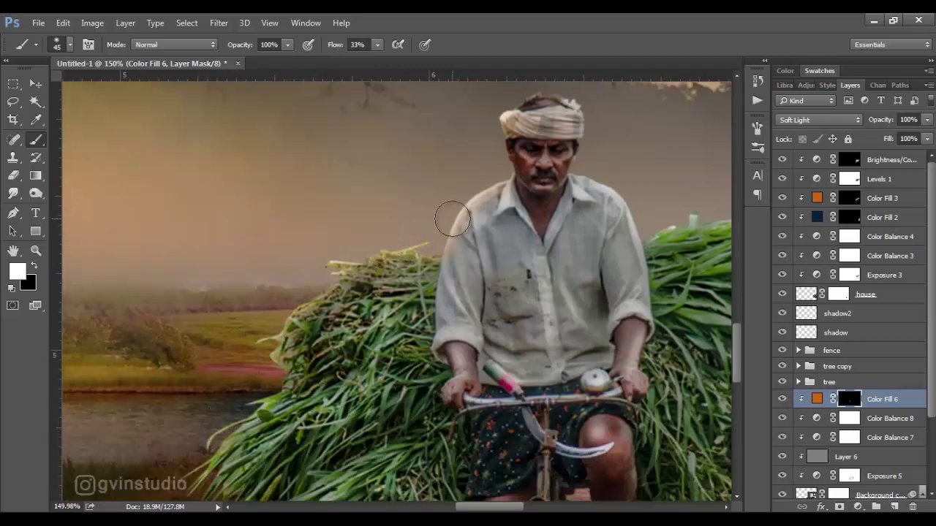
left_click_drag(533, 189, 432, 226)
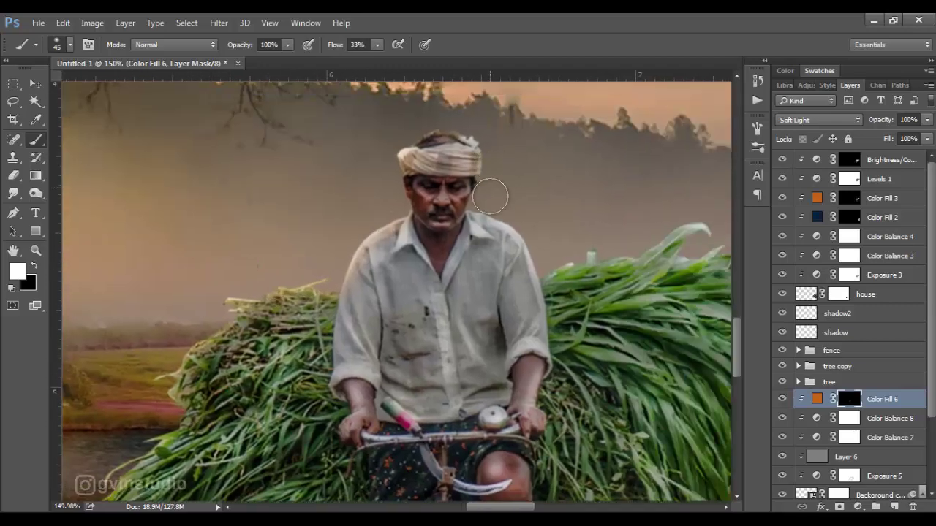
key("bracketleft")
key("bracketleft")
key("bracketleft")
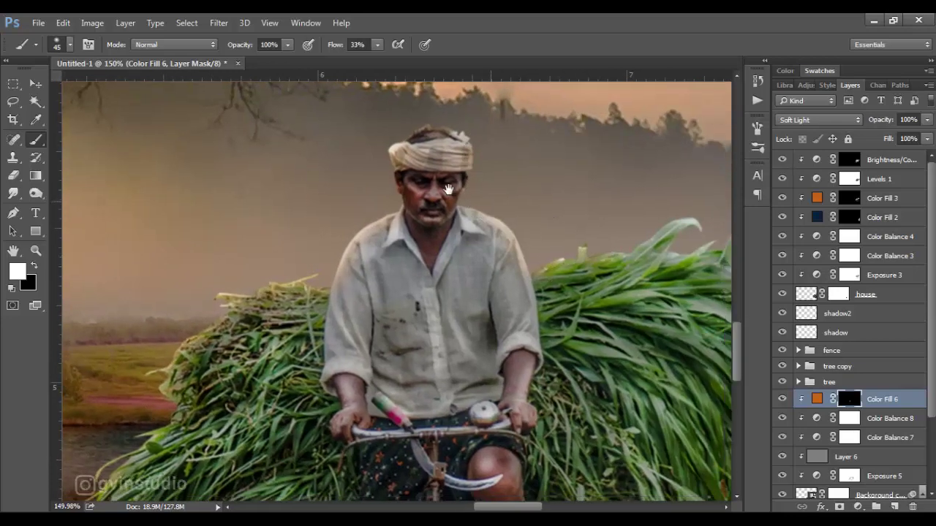
left_click_drag(647, 230, 459, 190)
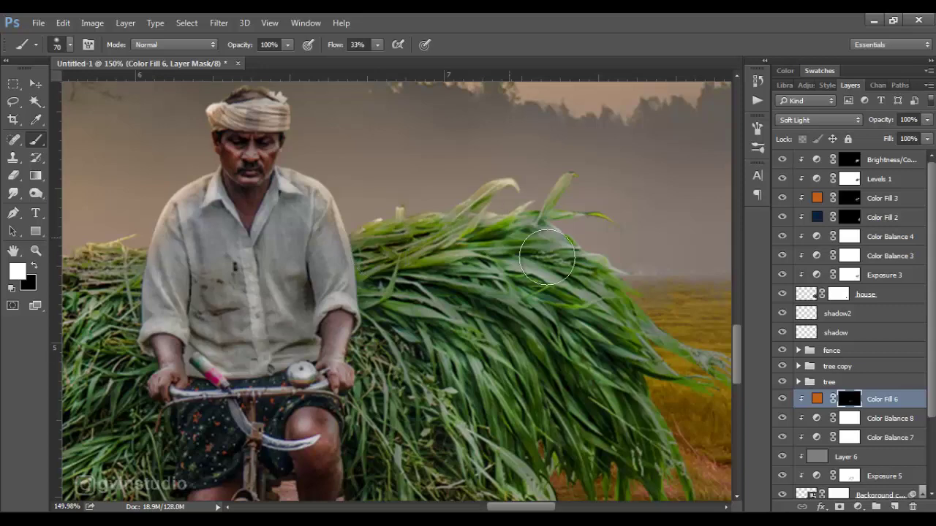
scroll(605, 306, "down", 3)
scroll(605, 306, "down", 3)
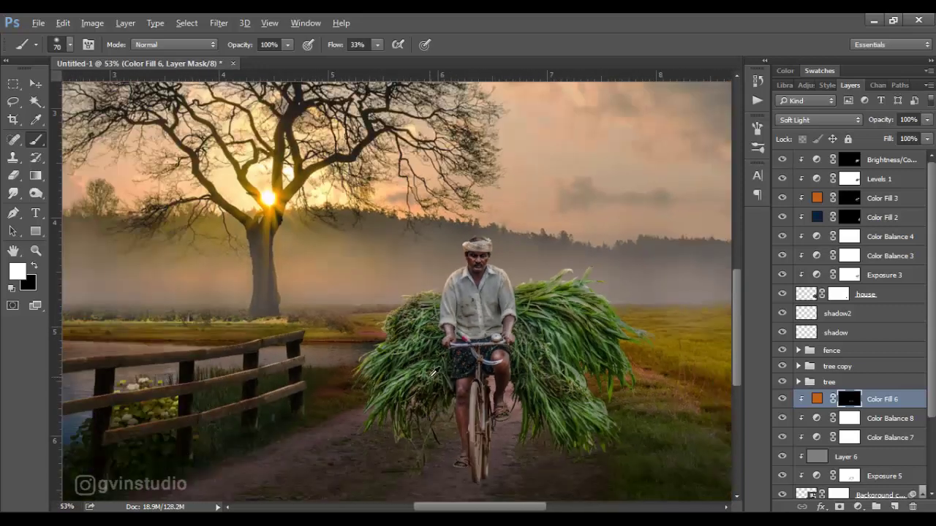
scroll(433, 360, "up", 2)
left_click_drag(427, 278, 379, 328)
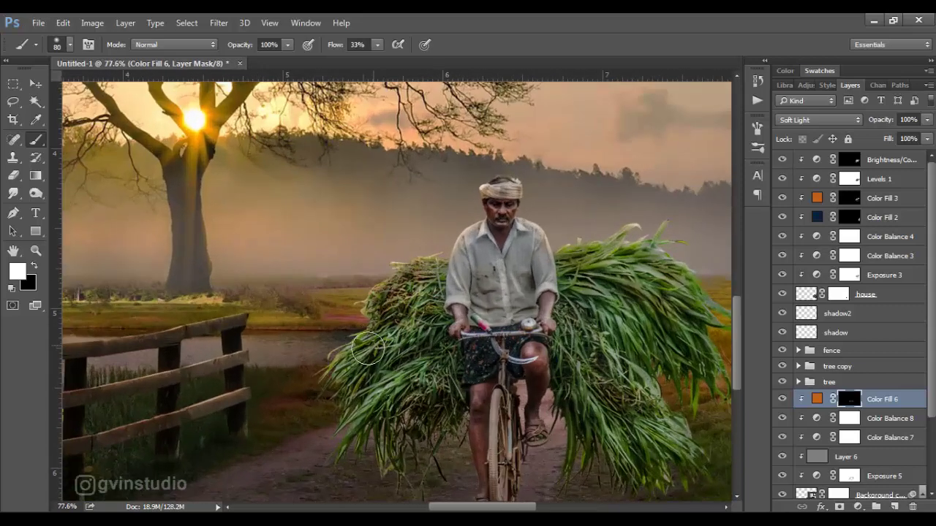
key("v")
scroll(317, 276, "down", 2)
scroll(321, 278, "down", 4)
- Add a new empty layer named shadow below the man's Background copy layer
scroll(327, 281, "down", 2)
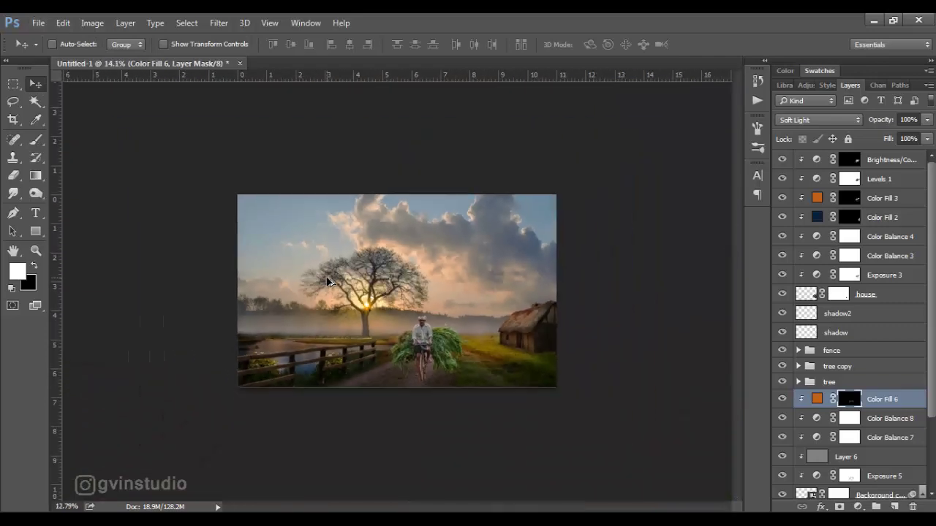
scroll(327, 281, "up", 2)
scroll(365, 307, "down", 2)
scroll(439, 336, "up", 3)
scroll(495, 360, "up", 2)
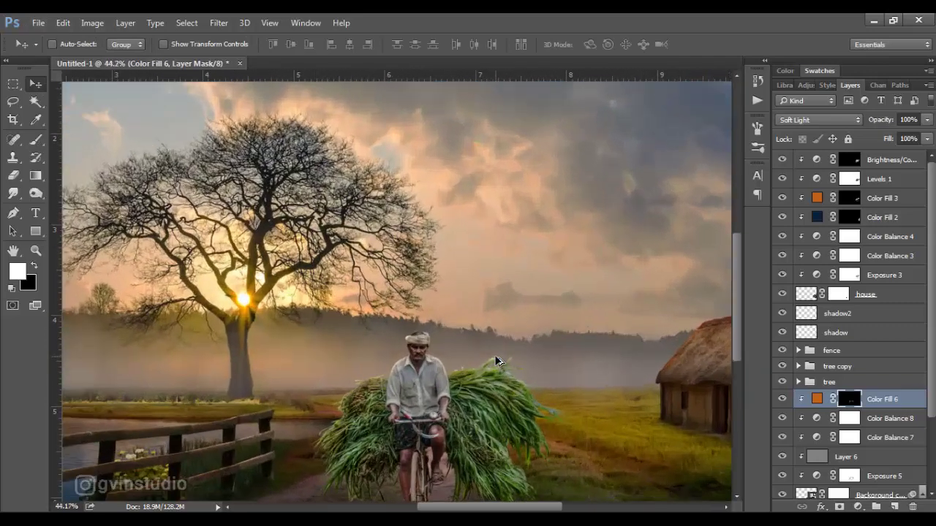
scroll(479, 297, "up", 1)
scroll(689, 326, "down", 2)
scroll(855, 423, "down", 2)
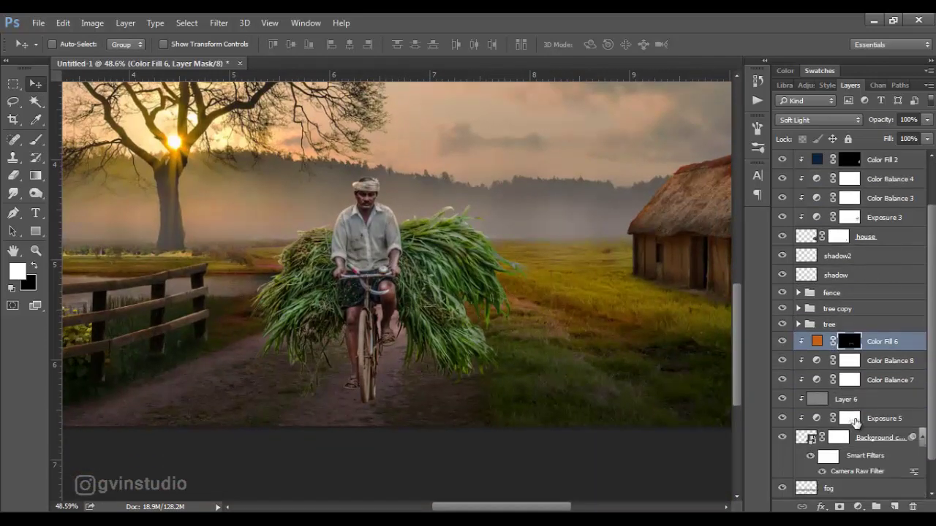
left_click(921, 437)
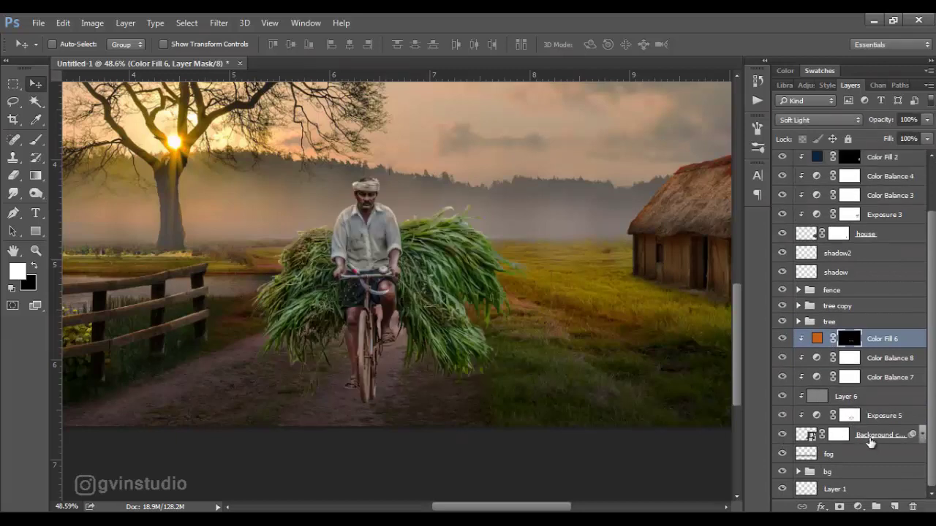
left_click(870, 437)
left_click(894, 506, "ctrl")
double_click(832, 454)
type("shad")
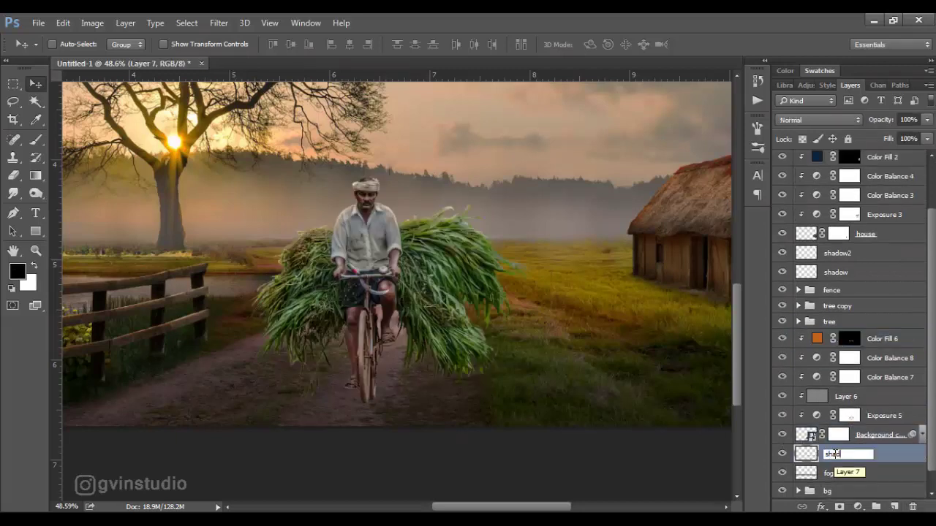
type("ow")
key("Return")
- Adjust the brush size and hardness to a slightly smaller brush, without painting
key("b")
right_click(427, 392)
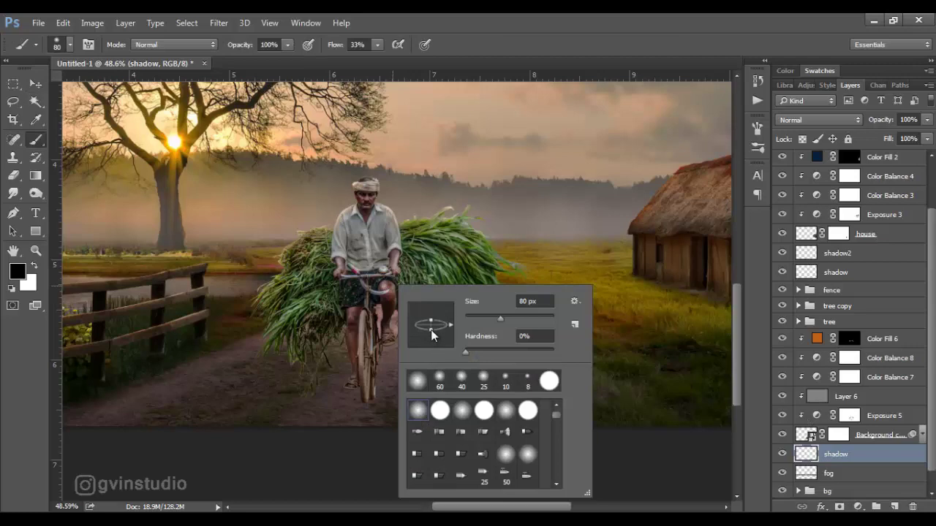
key("Return")
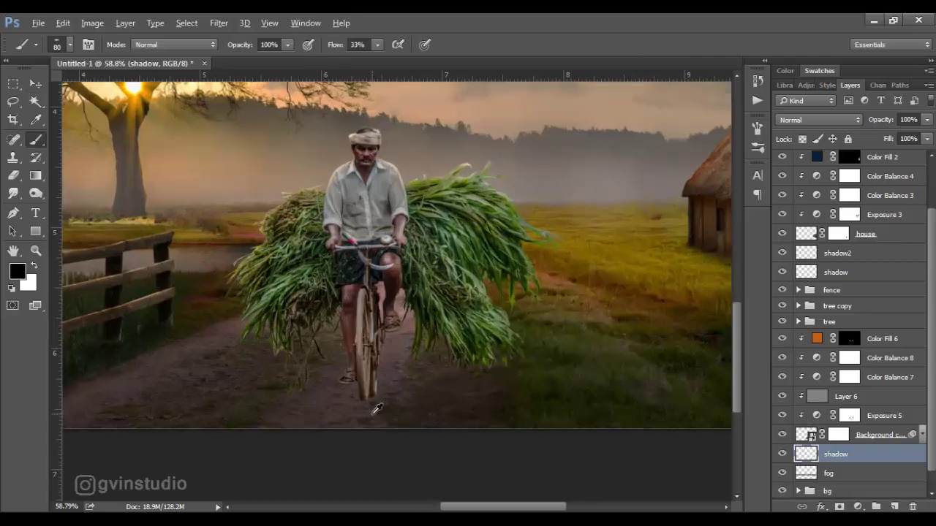
scroll(367, 294, "up", 5, "alt")
key("bracketleft")
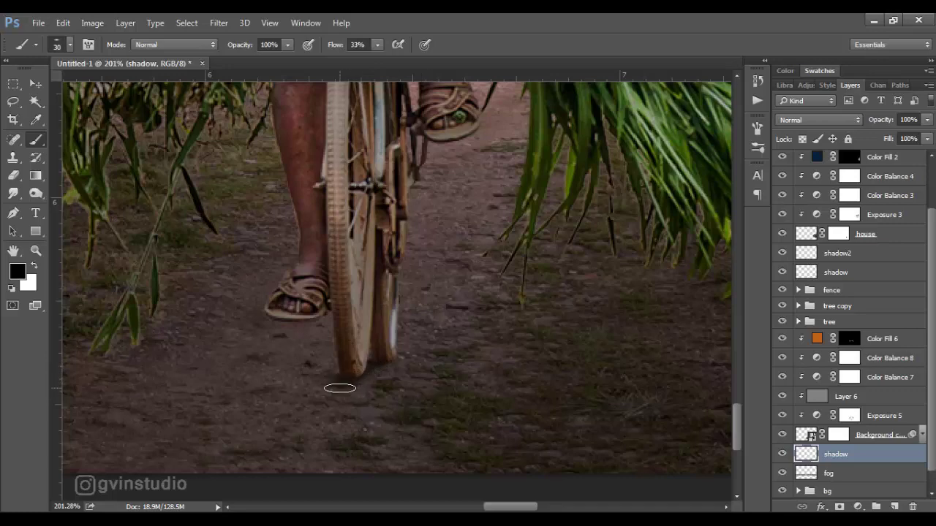
key("v")
- Group the man's layers into a group named man and nudge it slightly upward
scroll(251, 272, "down", 4, "alt")
scroll(251, 271, "down", 4, "alt")
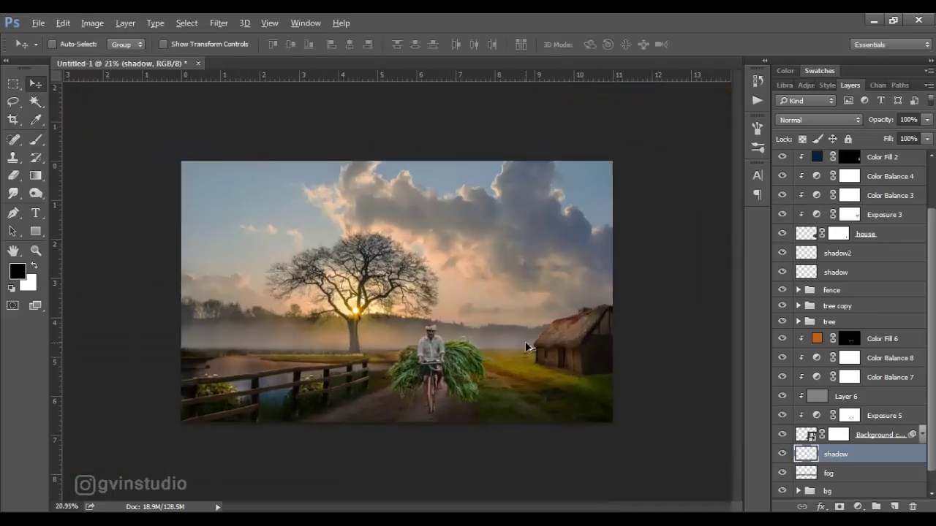
scroll(516, 339, "up", 2, "alt")
scroll(502, 324, "down", 1, "alt")
key("ctrl+g")
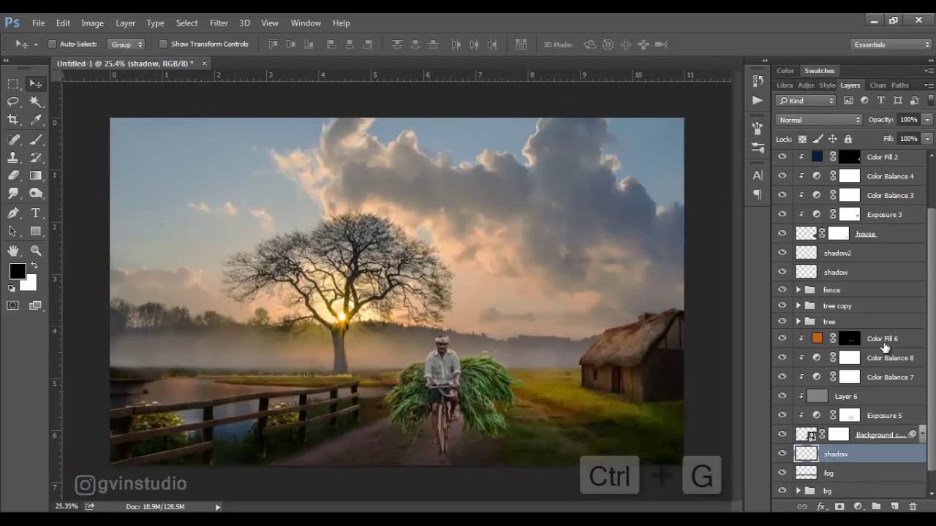
type("man")
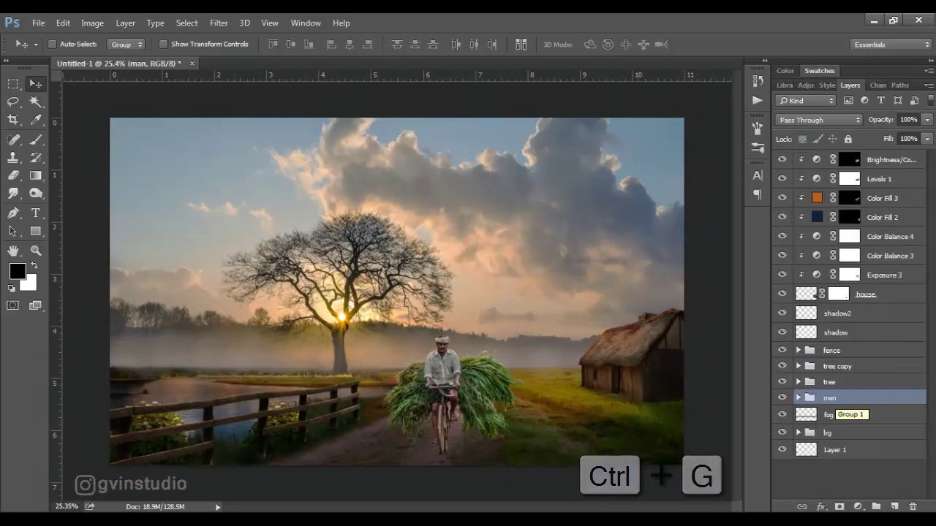
key("Return")
left_click_drag(571, 390, 575, 387)
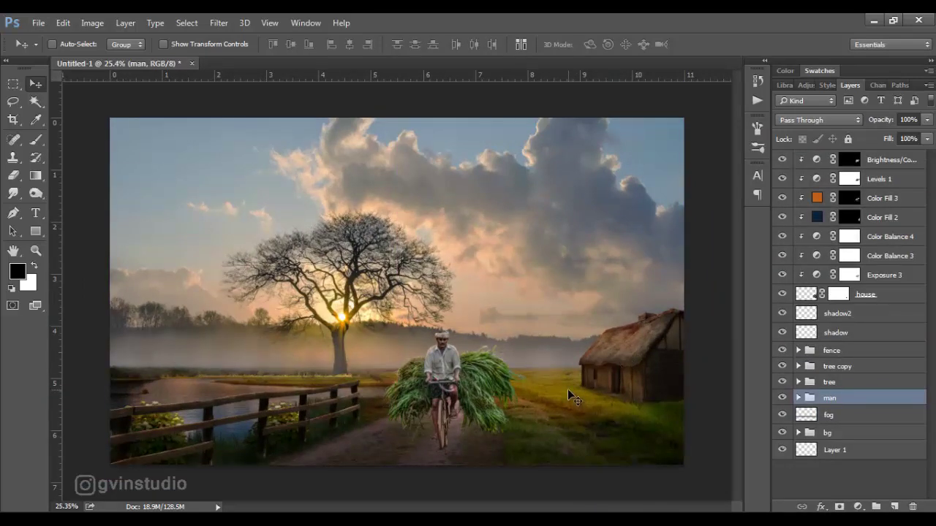
left_click(798, 398)
- Load the man's outline on the shadow layer and perspective-flip it down onto the road
left_click(855, 434)
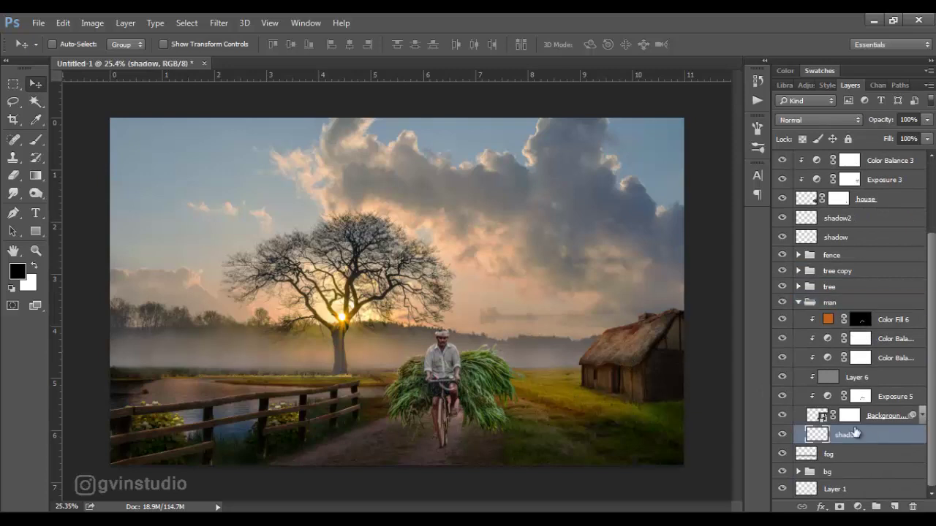
left_click(817, 415, "ctrl")
key("ctrl+t")
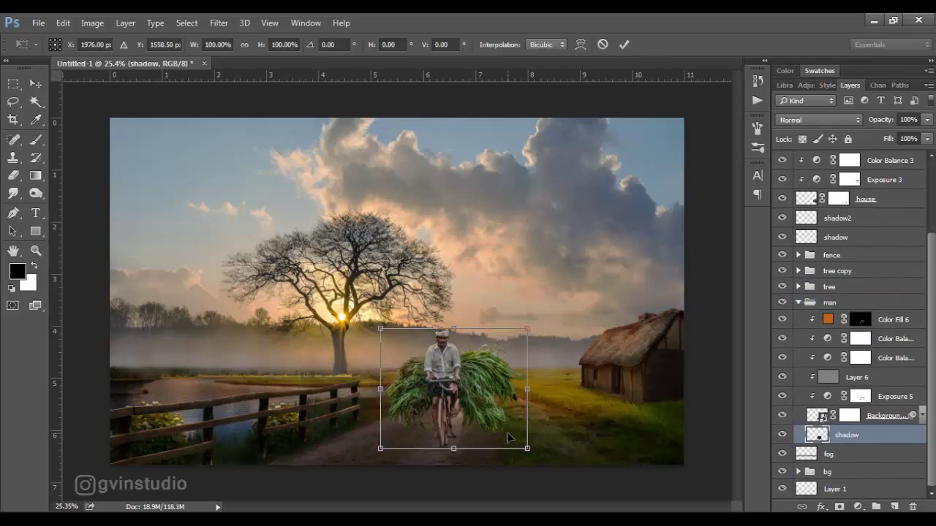
right_click(508, 437)
left_click(541, 288)
scroll(374, 298, "down", 1)
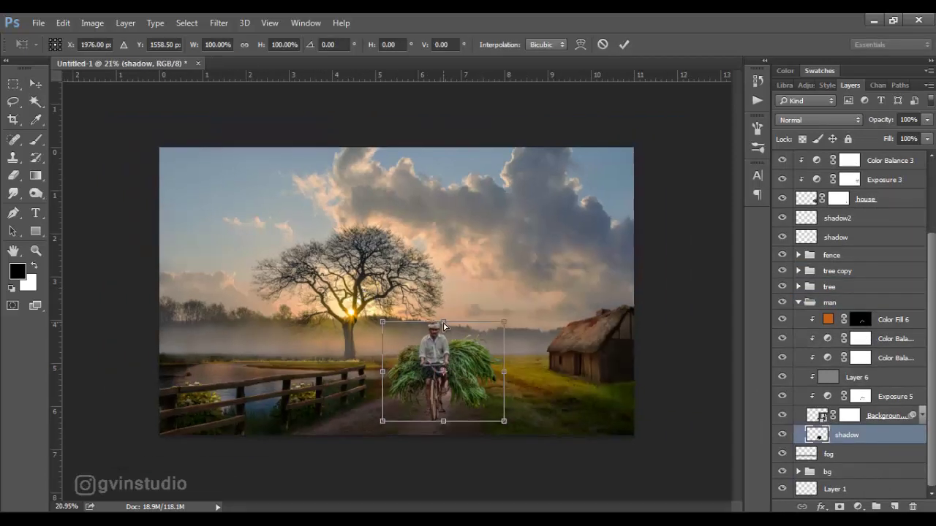
left_click_drag(444, 326, 471, 470)
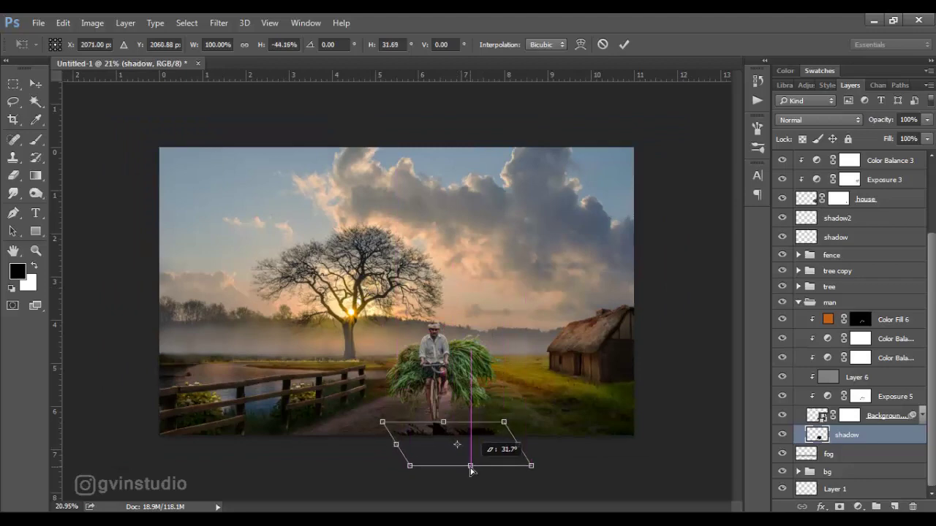
key("Return")
- Soften the shadow with Gaussian Blur and fade its far end with a gradient layer mask
left_click(219, 23)
mouse_move(225, 161)
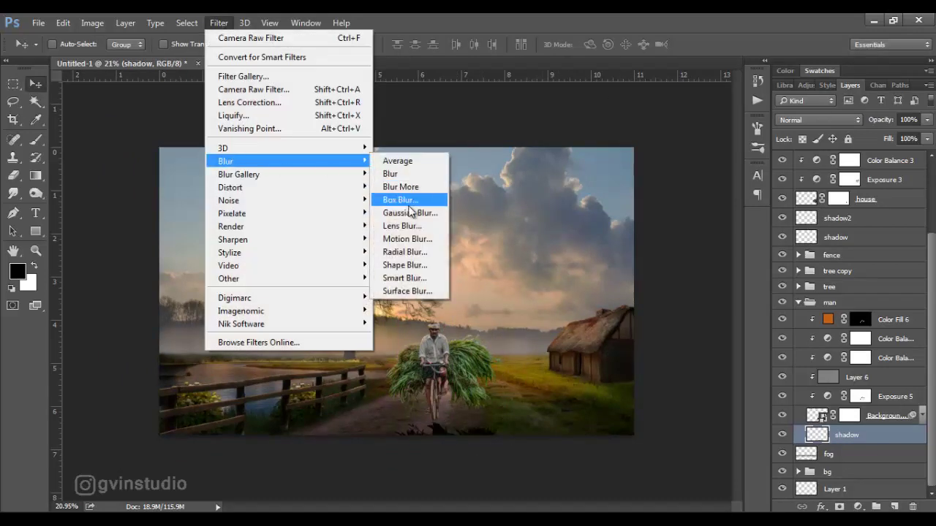
left_click(409, 213)
left_click(733, 220)
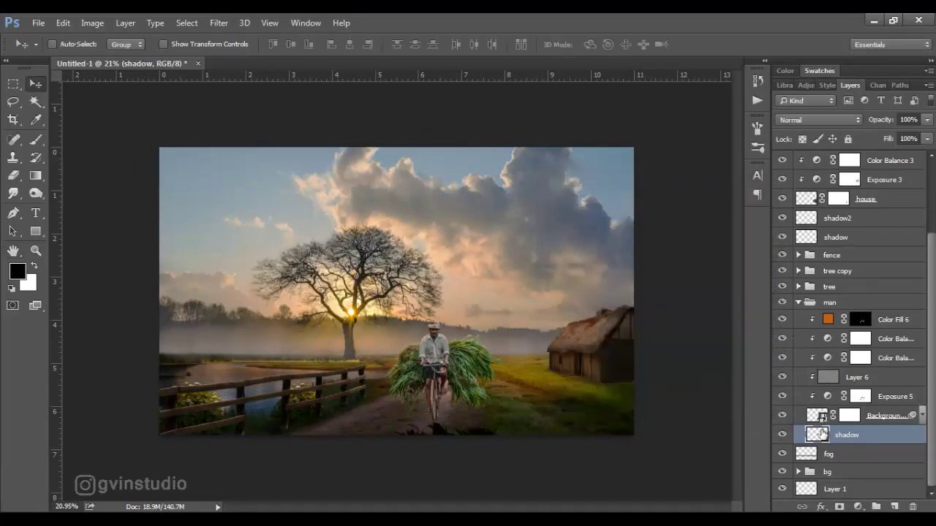
left_click(839, 506)
key("x")
key("g")
left_click_drag(444, 398, 444, 470)
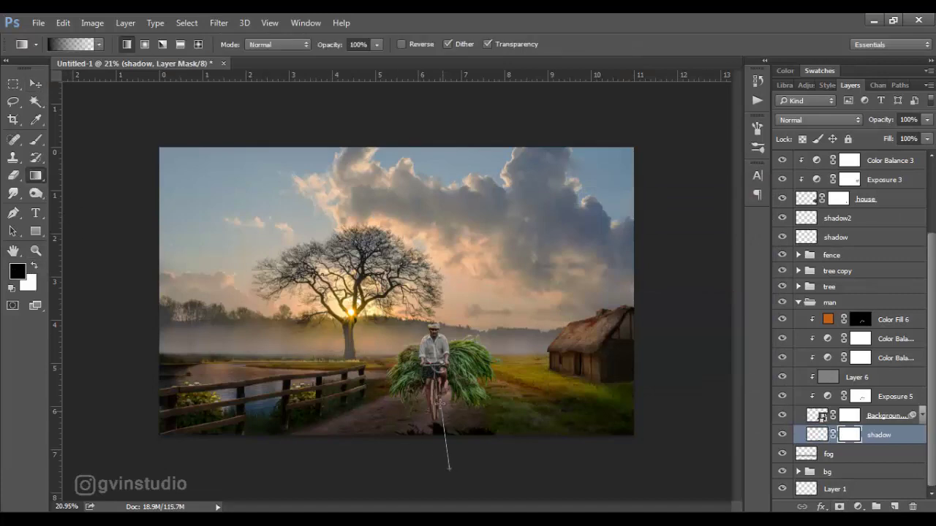
key("v")
- Move the shadow up under the bicycle wheel and lower its opacity to 73%
scroll(495, 459, "up", 1)
scroll(495, 459, "up", 7)
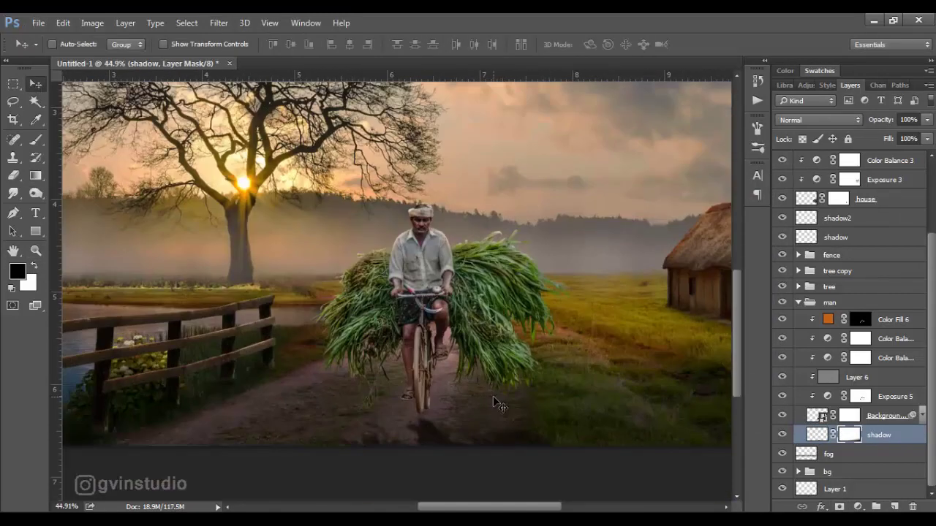
key("ctrl+2")
left_click_drag(587, 443, 582, 435)
left_click_drag(881, 120, 869, 125)
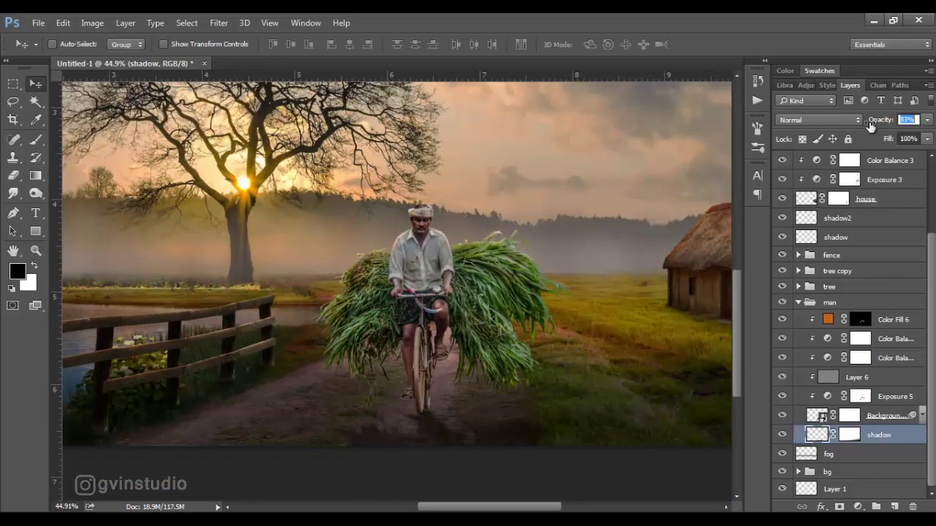
- Open and close the man group's Color Balance settings to review them
scroll(490, 350, "down", 3)
scroll(490, 349, "down", 2)
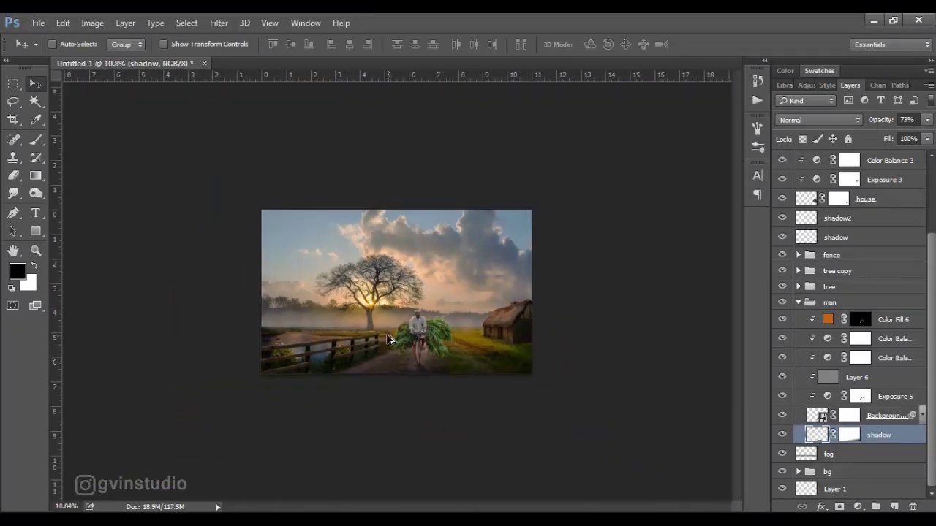
scroll(490, 349, "up", 1)
left_click(869, 338)
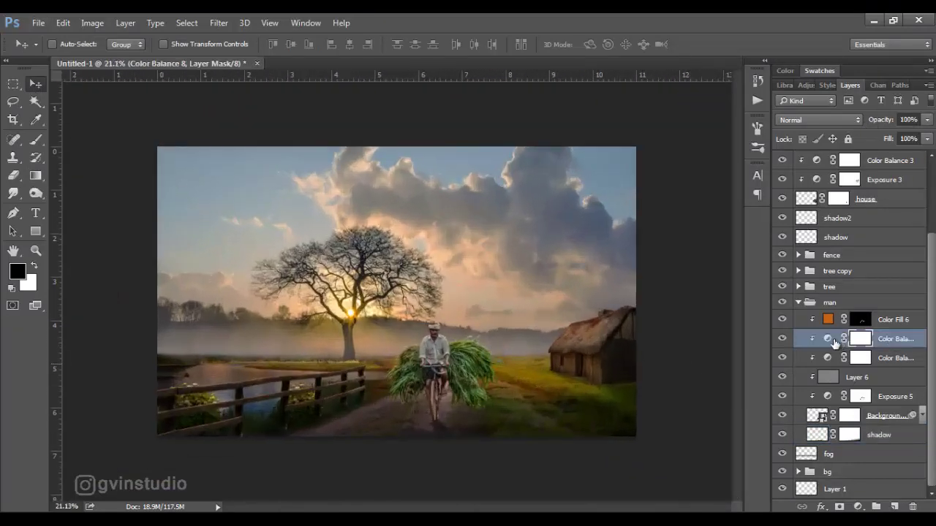
double_click(827, 338)
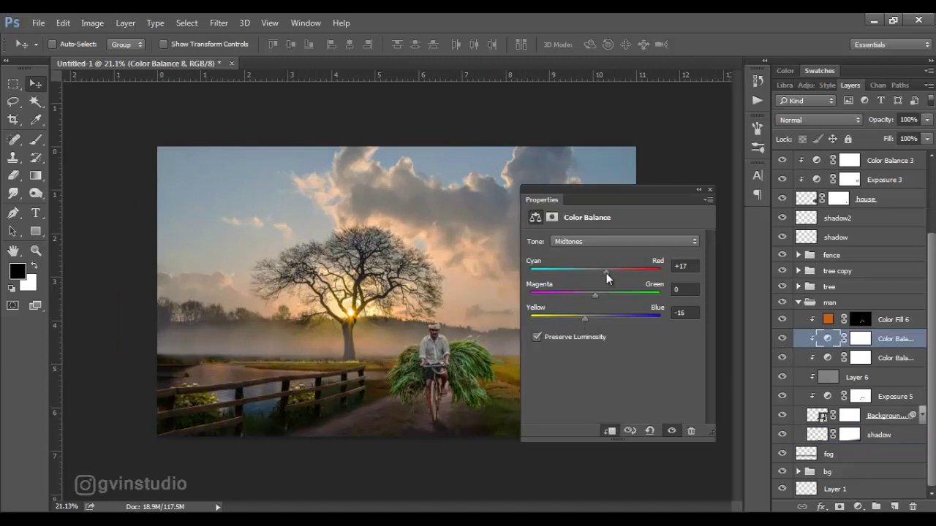
left_click(686, 217)
scroll(500, 355, "down", 1)
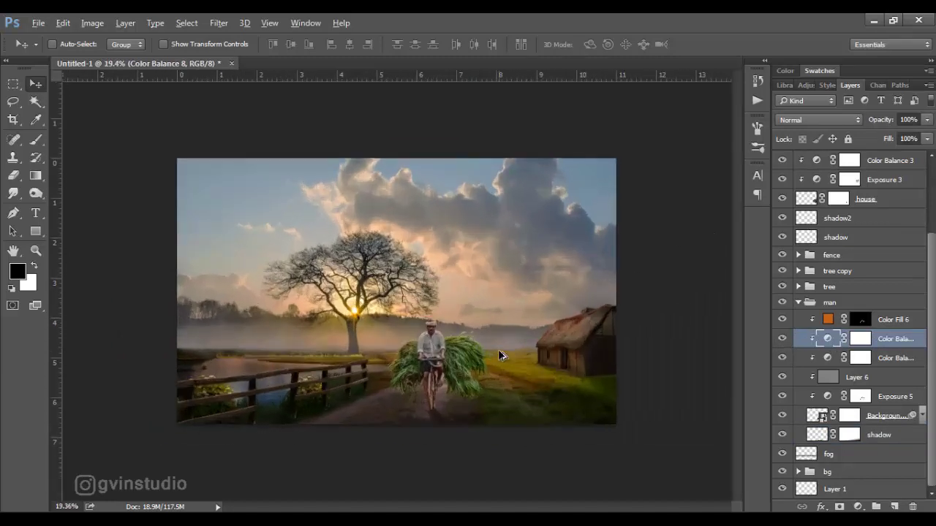
- Paint a soft white glow around the cyclist on new Layer 7 below the man group, at lowered opacity
left_click(797, 303)
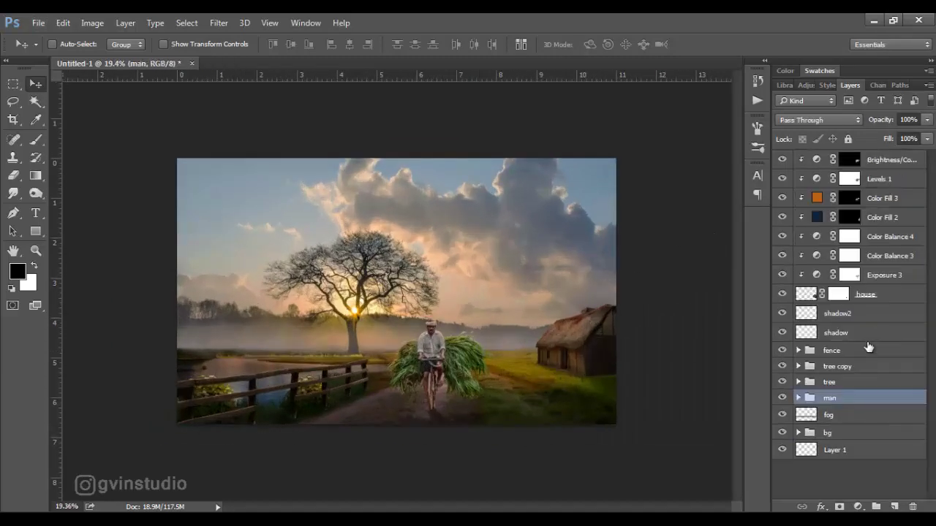
left_click(860, 434)
key("ctrl+shift+alt+n")
left_click(38, 140)
key("x")
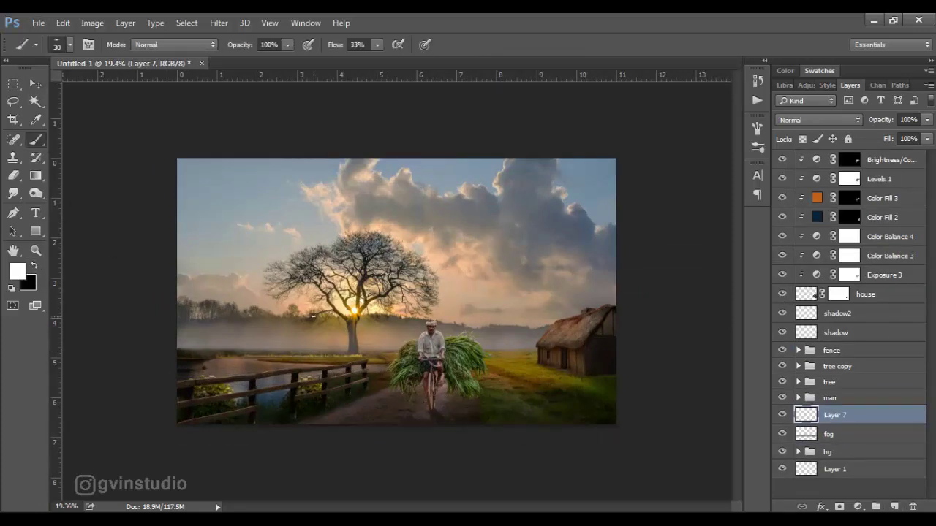
right_click(319, 301)
left_click(361, 466)
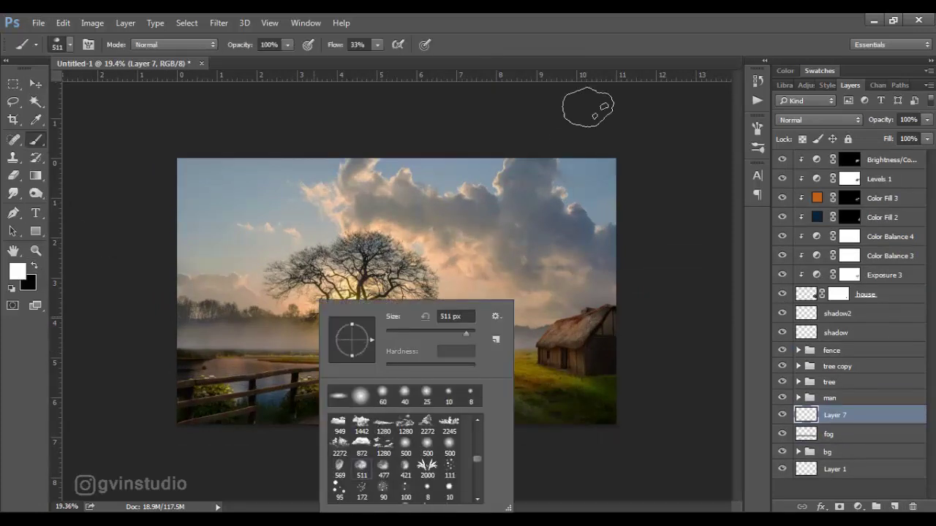
left_click(596, 100)
left_click_drag(335, 44, 358, 45)
left_click_drag(415, 389, 504, 376)
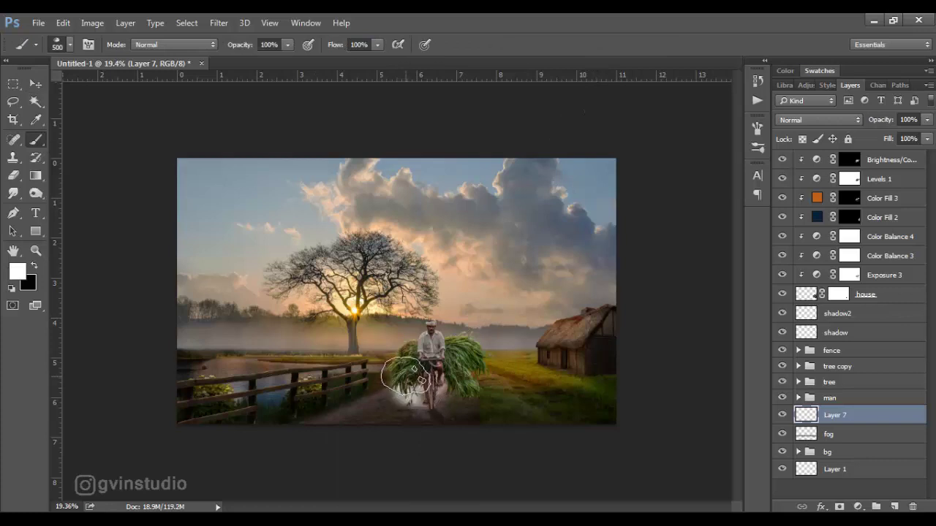
left_click_drag(880, 120, 822, 138)
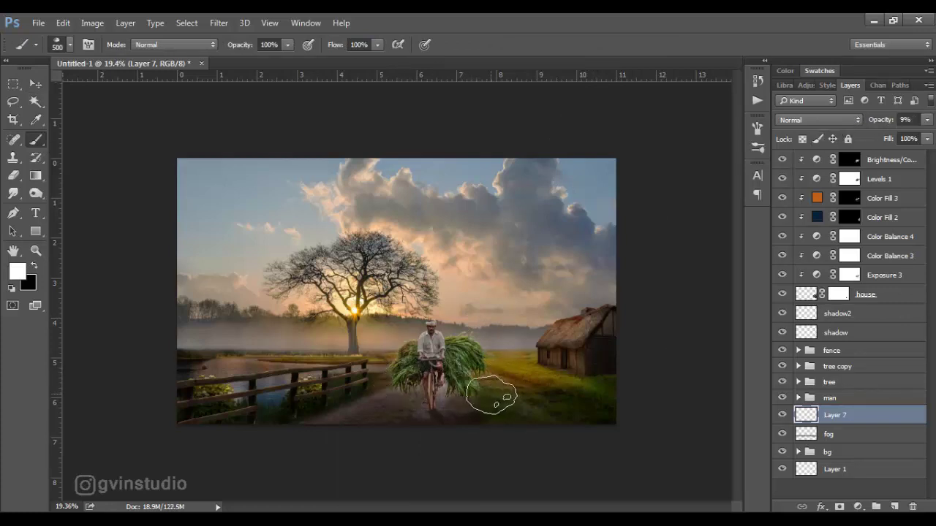
- Add Layer 8 with a 477 px brush and dark brown sampled from the road for the shadow
left_click(894, 506)
right_click(182, 299)
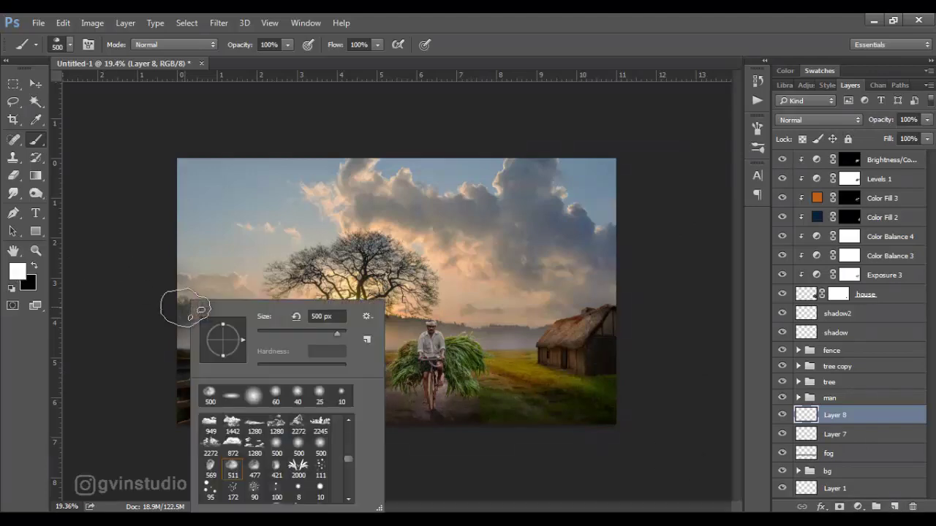
left_click_drag(242, 330, 241, 330)
key("Return")
scroll(438, 387, "up", 2)
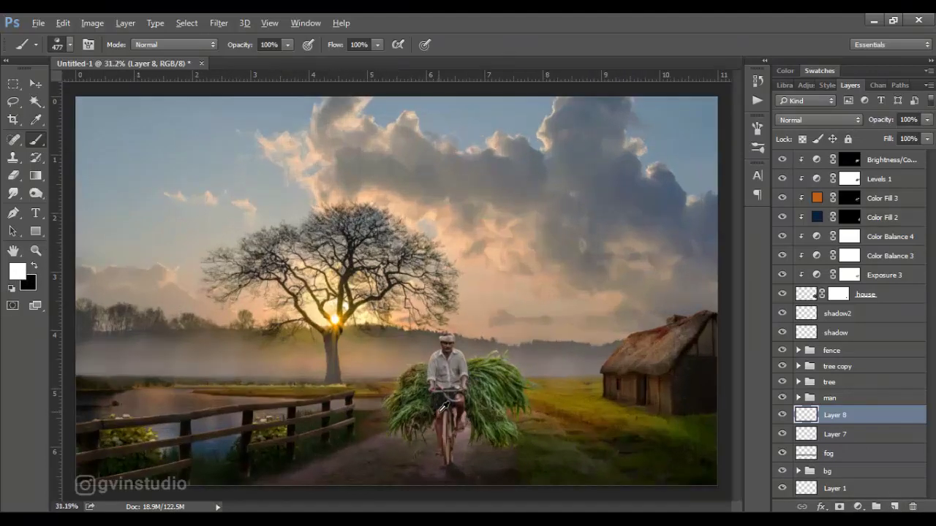
scroll(442, 384, "up", 2)
scroll(449, 374, "up", 1)
left_click(449, 374, "alt")
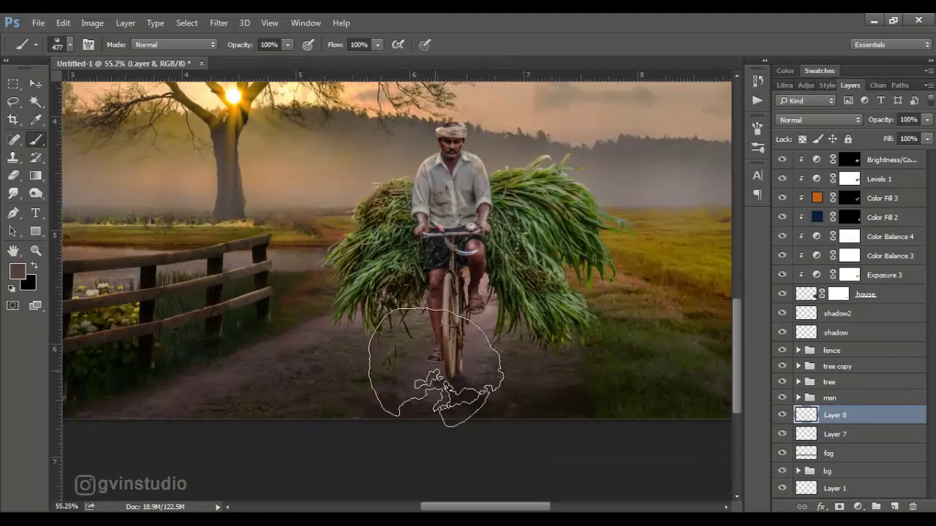
key("bracketleft")
key("bracketleft")
key("bracketleft")
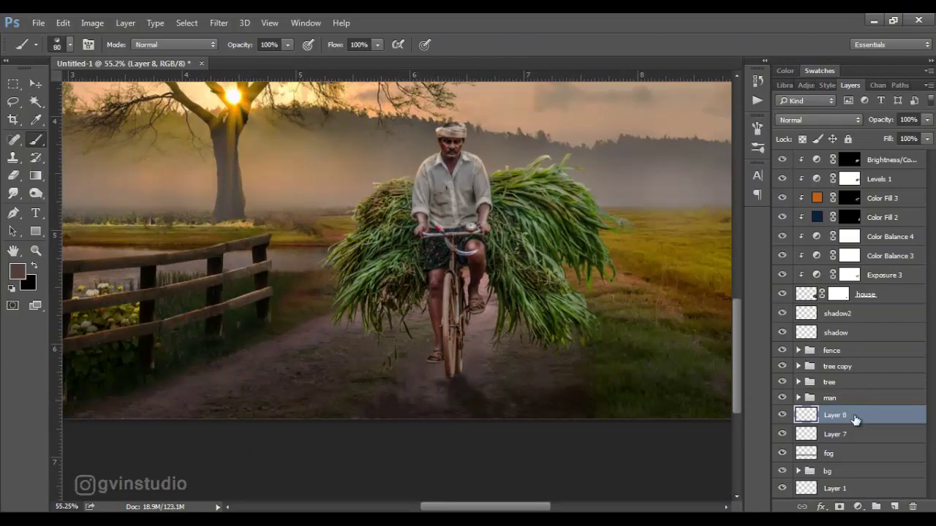
- Move Layer 8 above the man group and hide the house layer to compare
left_click_drag(854, 418, 854, 393)
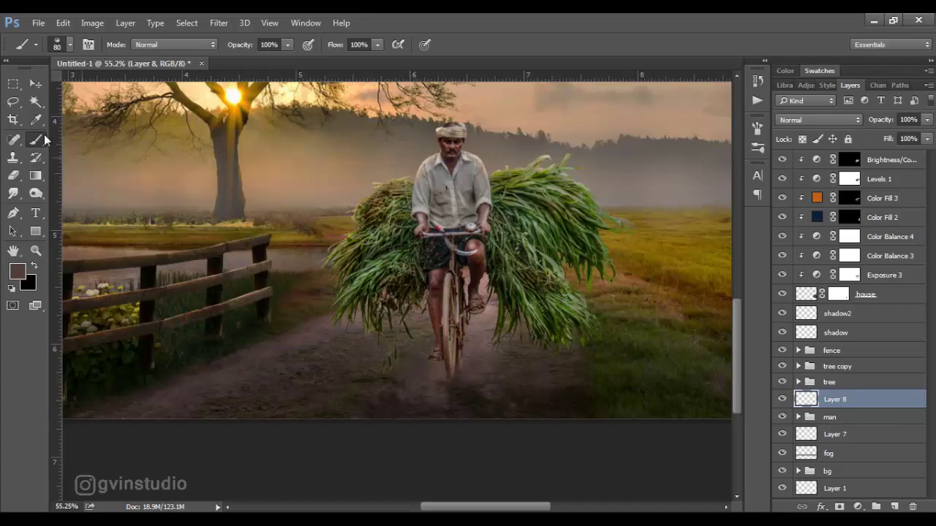
key("v")
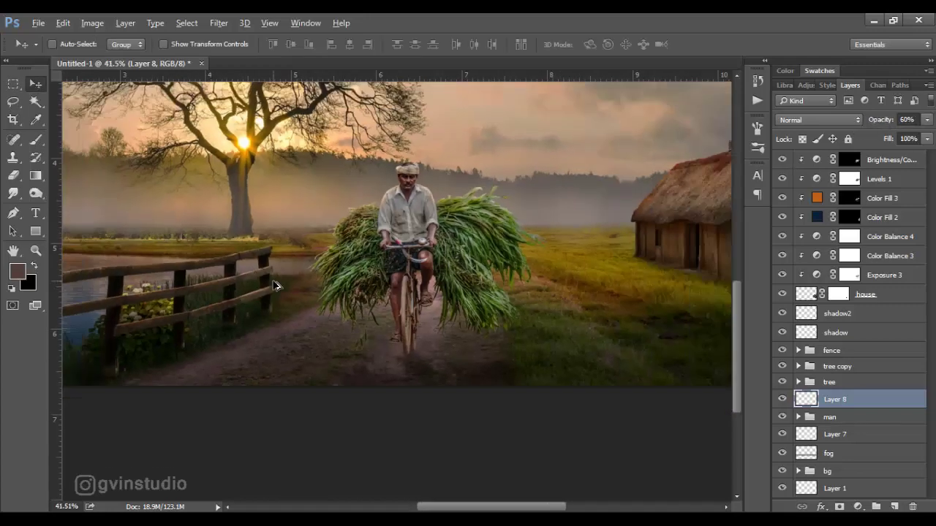
scroll(272, 279, "down", 5)
scroll(550, 334, "up", 1)
scroll(550, 335, "up", 1)
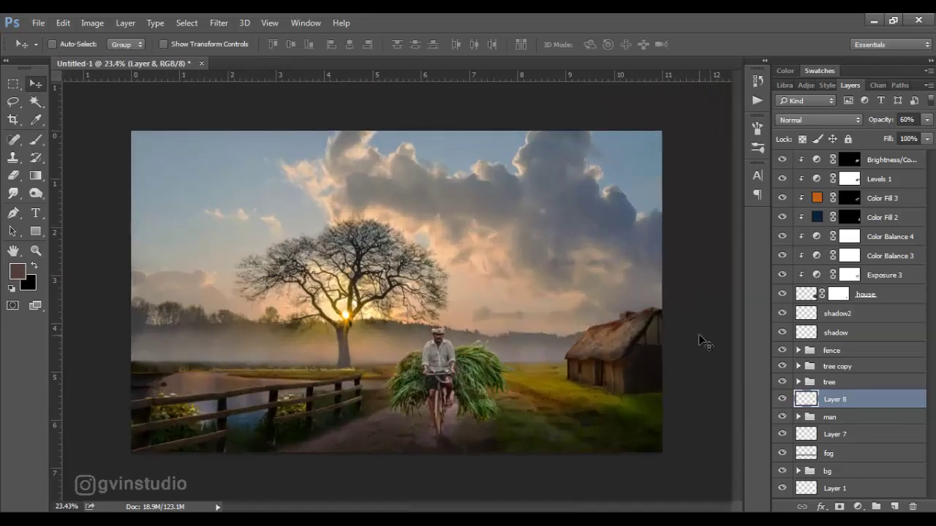
left_click(782, 294)
- Group the house layers down to shadow into a group named house 1
left_click(880, 303)
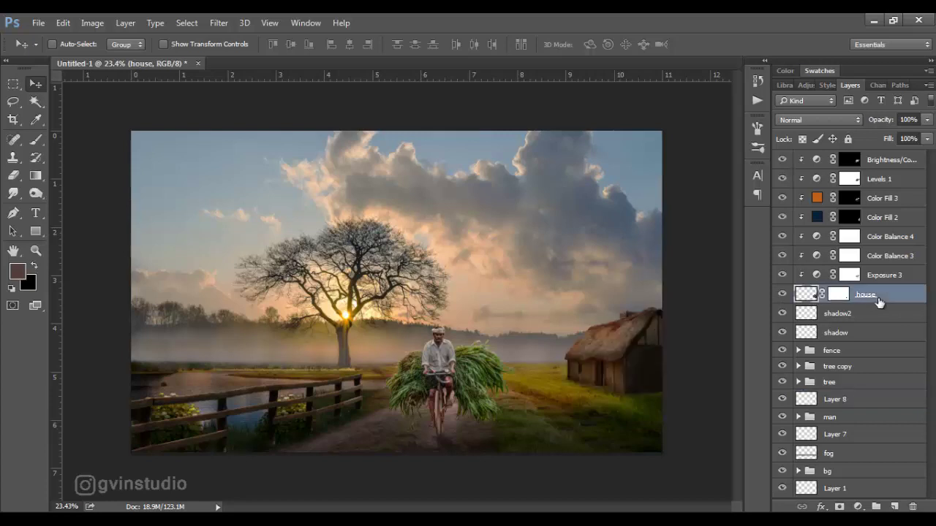
left_click(854, 332, "shift")
key("ctrl+g")
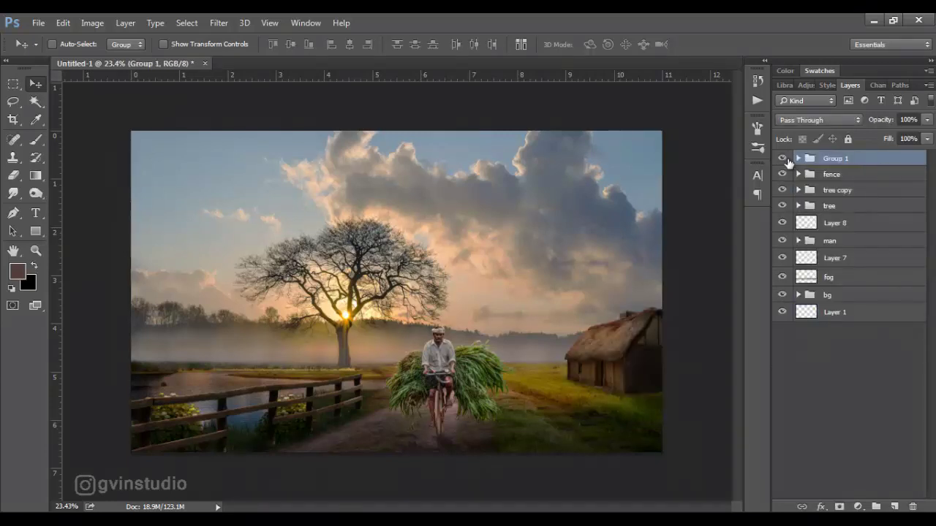
double_click(833, 158)
type("House")
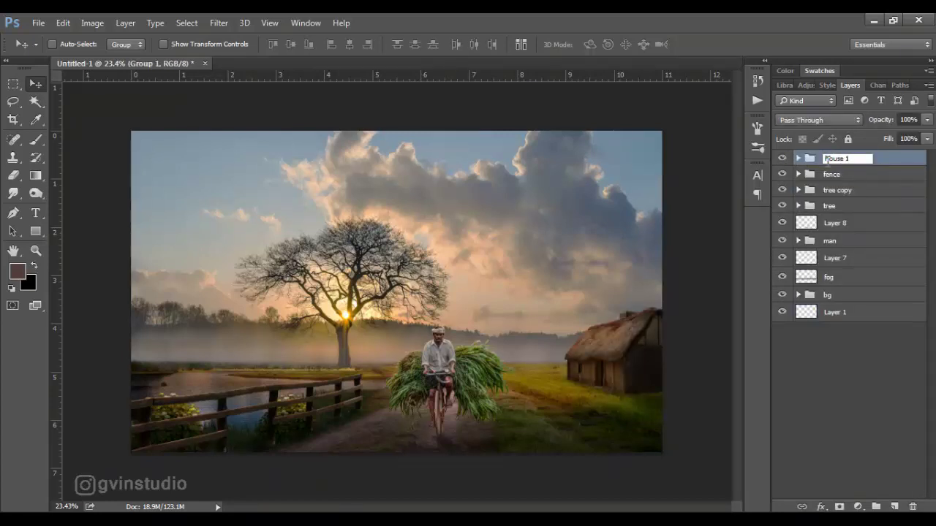
key("Return")
- Add an orange Solid Color fill layer inside the bg group
left_click(798, 295)
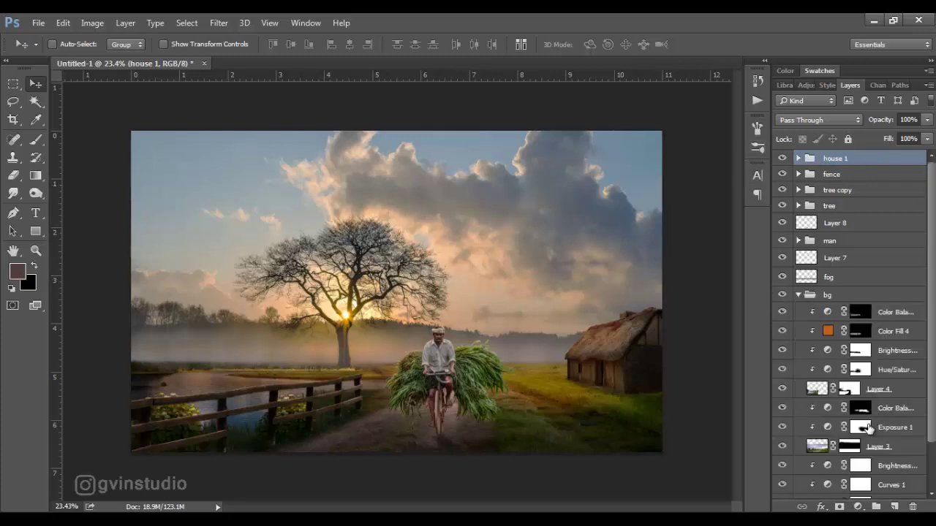
scroll(840, 409, "down", 1)
left_click(877, 443)
left_click(857, 506)
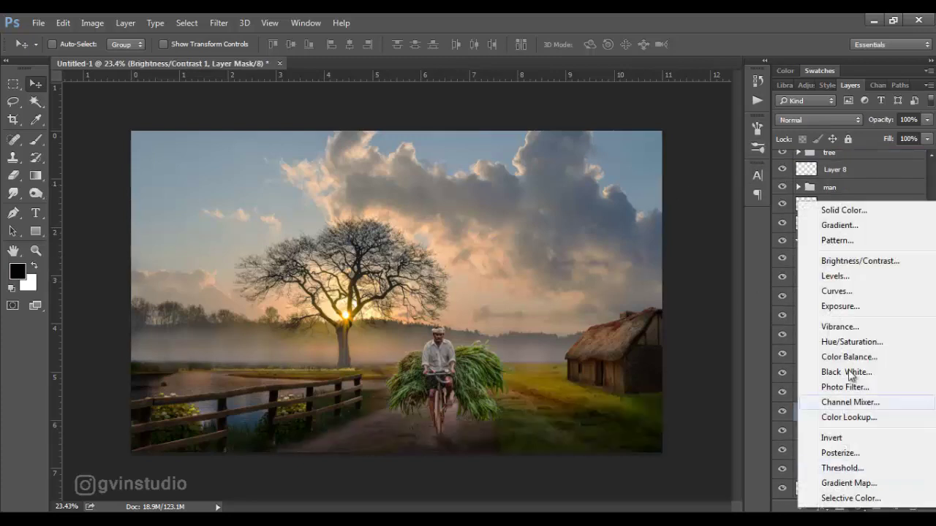
left_click(826, 209)
key("ctrl+v")
key("Return")
- Set the orange fill to Soft Light, clip it, and invert its mask
left_click(819, 119)
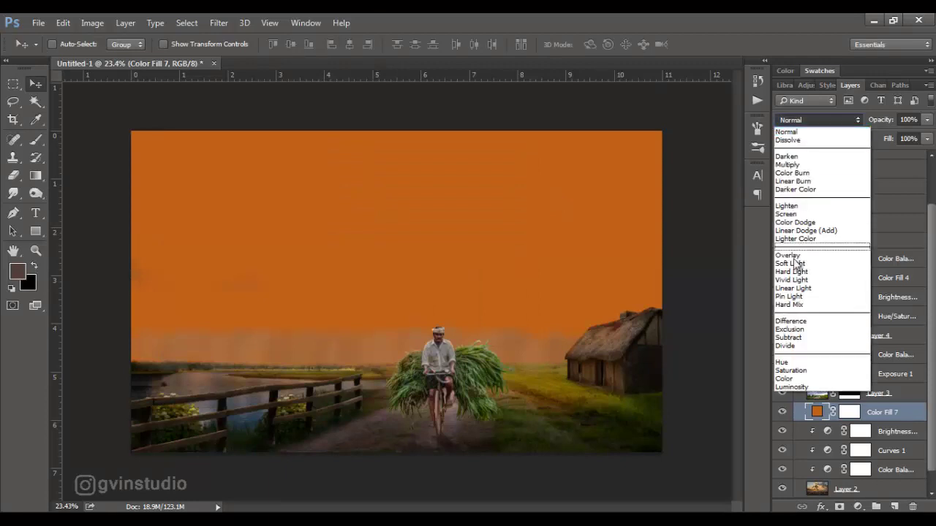
left_click(793, 261)
left_click(898, 415, "alt")
left_click(861, 412)
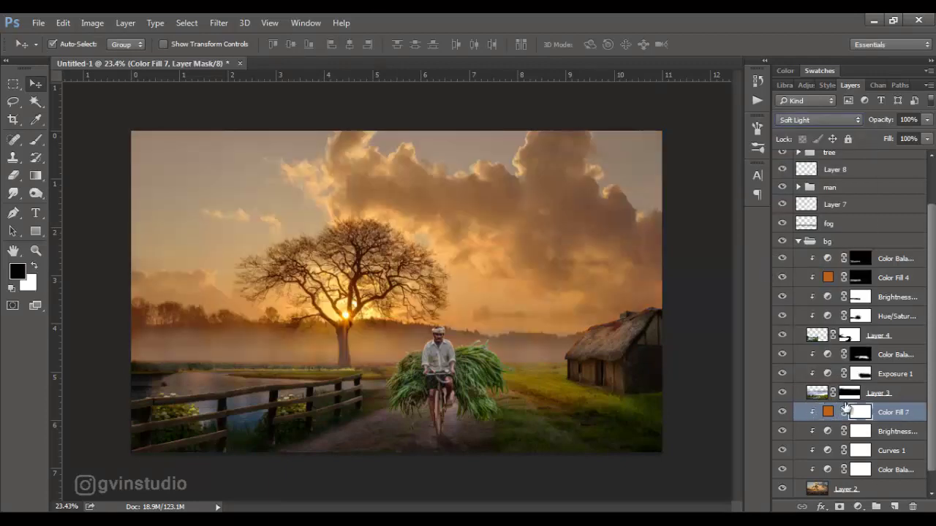
key("ctrl+i")
- Paint white on the mask with a 250 px, 19% flow brush near the sun
key("b")
right_click(223, 237)
key("Return")
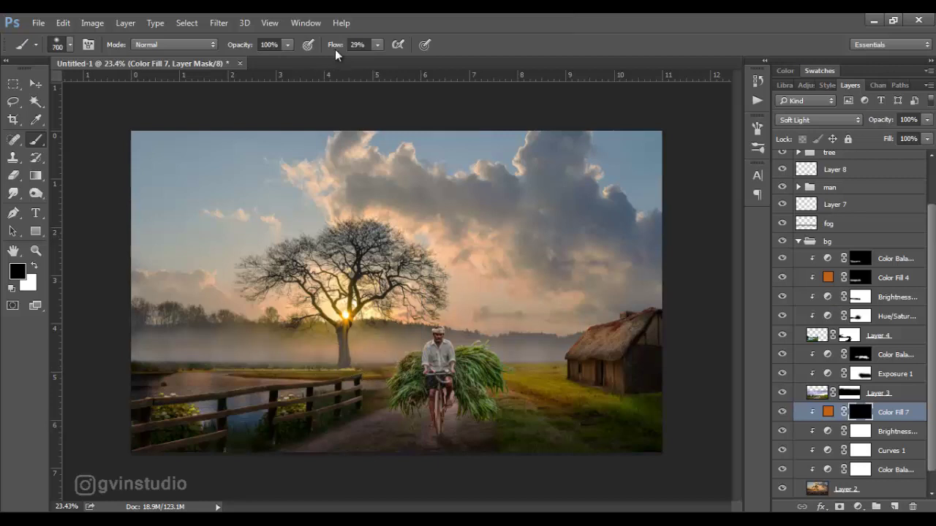
left_click_drag(335, 44, 322, 46)
key("bracketright")
key("x")
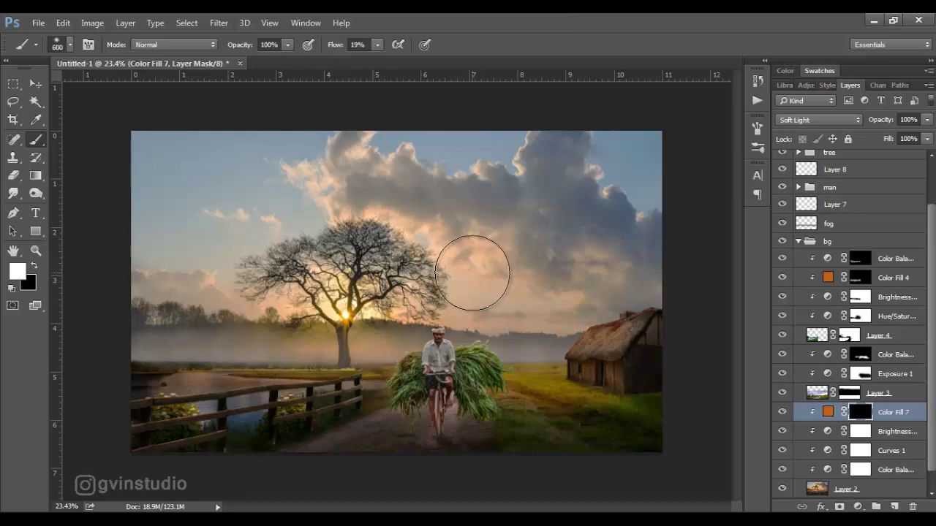
key("bracketleft")
key("bracketleft")
key("bracketleft")
left_click_drag(325, 340, 375, 364)
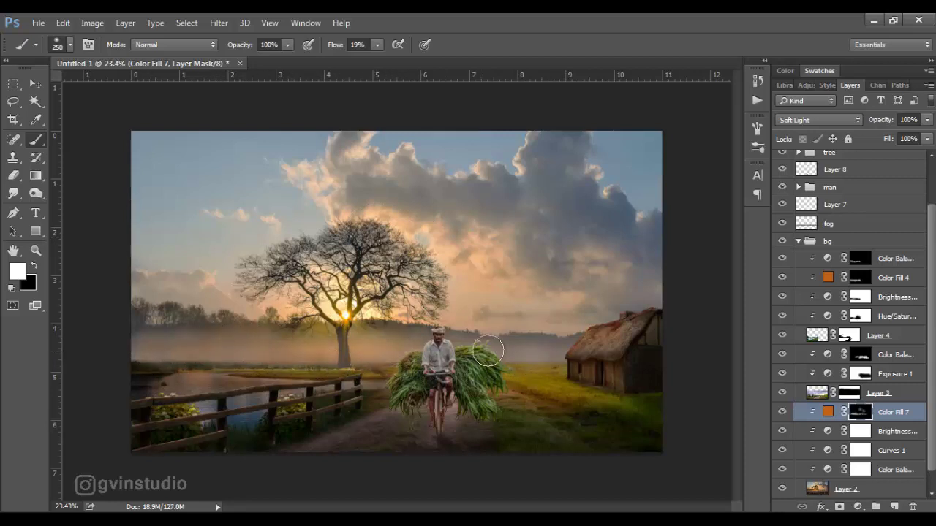
key("v")
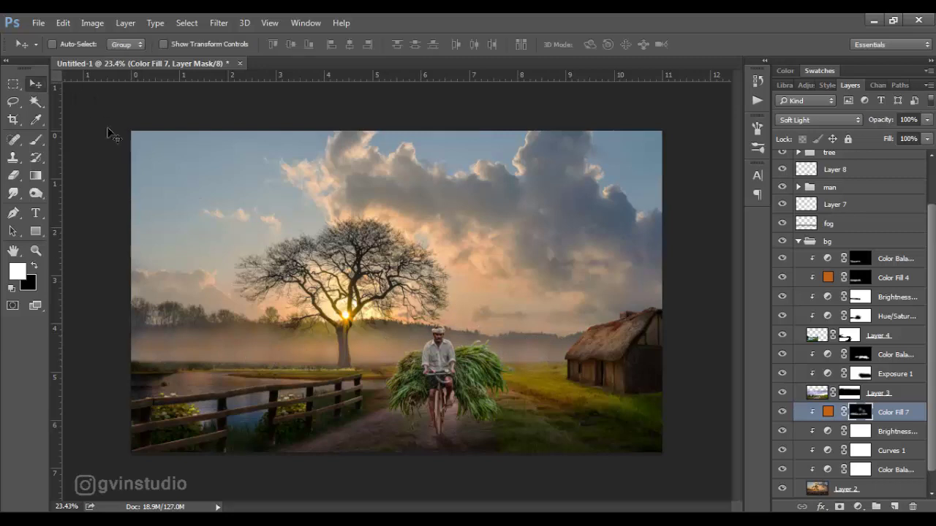
- Darken Exposure 1 to -2.75 and collapse the bg group
left_click(827, 374)
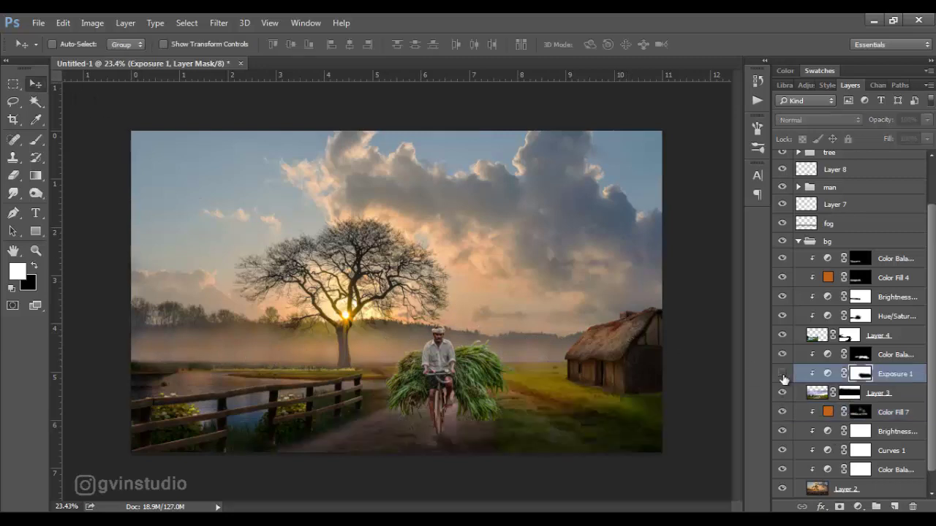
double_click(826, 373)
left_click_drag(585, 276, 582, 277)
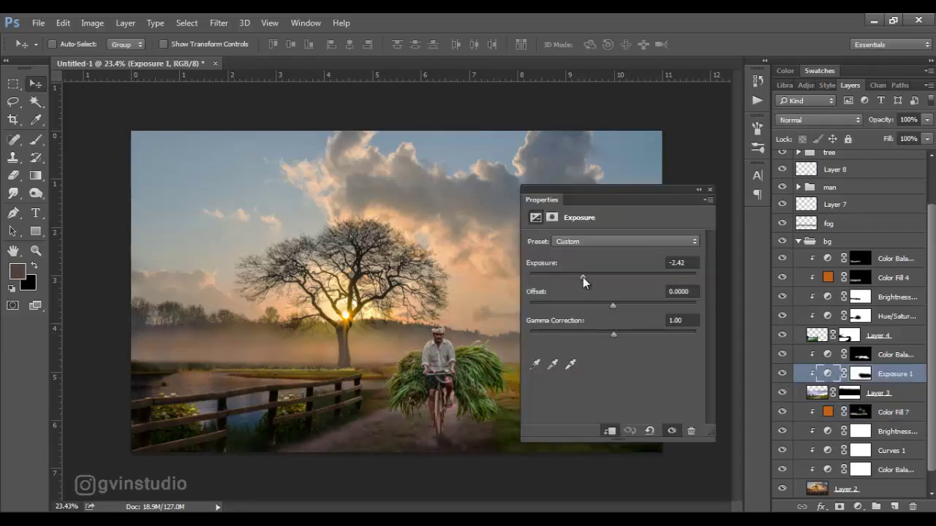
mouse_move(628, 188)
left_mouse_down()
mouse_move(696, 192)
mouse_move(295, 119)
left_mouse_up()
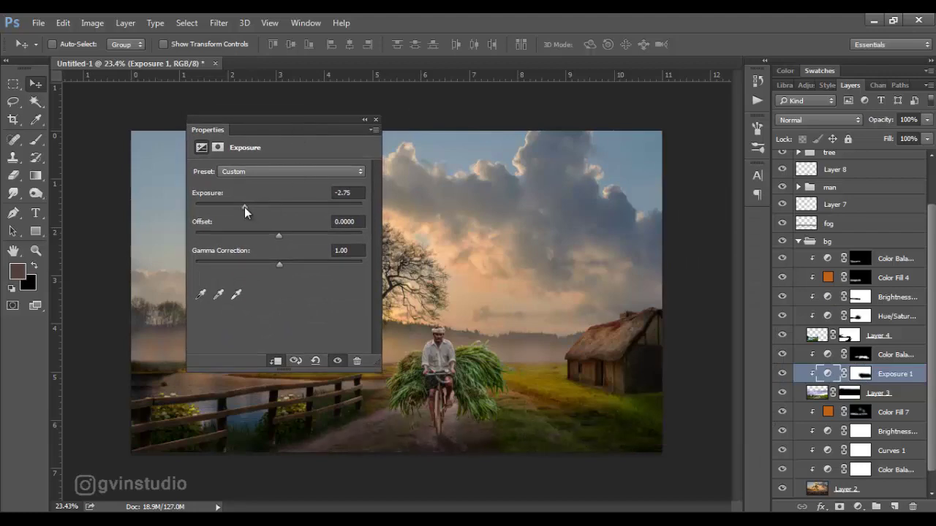
left_click(798, 242)
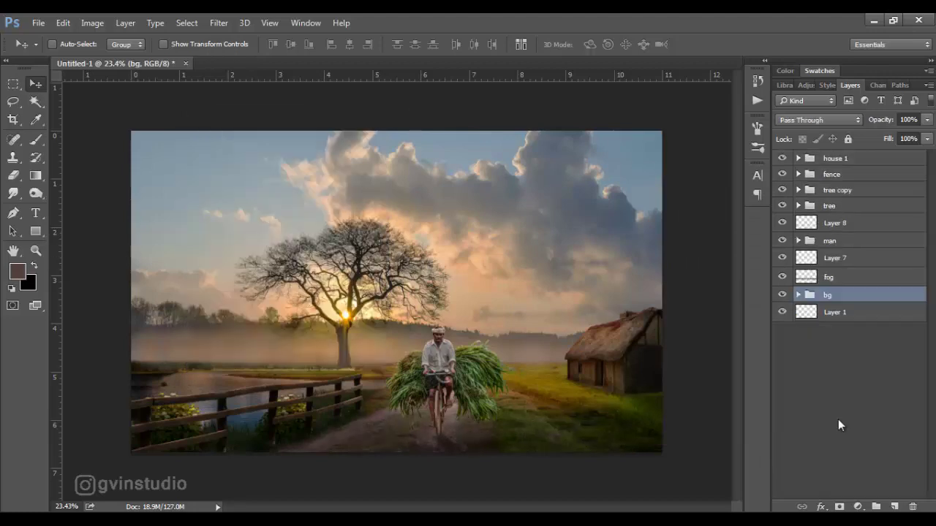
left_click(837, 158)
- Open the shoreline_cabin image, lasso the cabin and drag it into Untitled-1
left_click(38, 23)
left_click(33, 49)
left_click(380, 241)
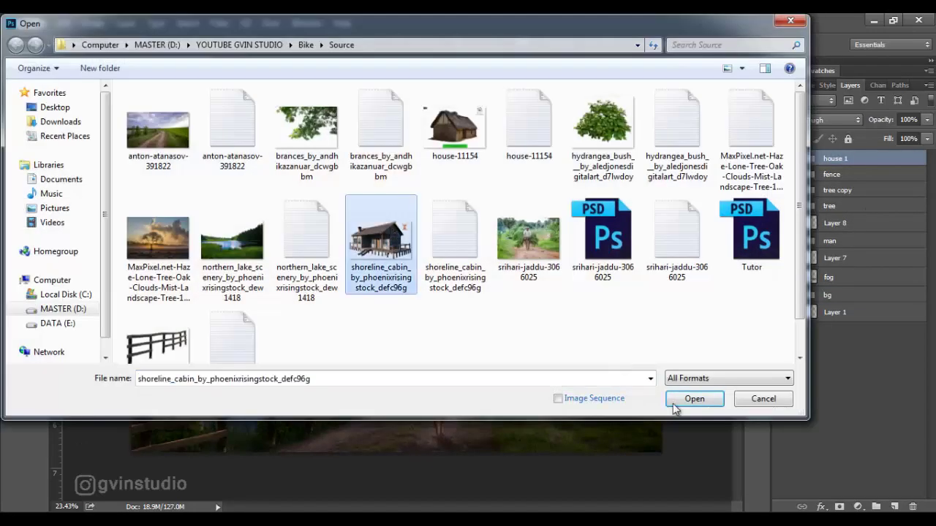
left_click(674, 403)
key("l")
mouse_move(248, 160)
left_mouse_down()
mouse_move(516, 457)
mouse_move(601, 278)
left_mouse_up()
left_click_drag(524, 146, 249, 159)
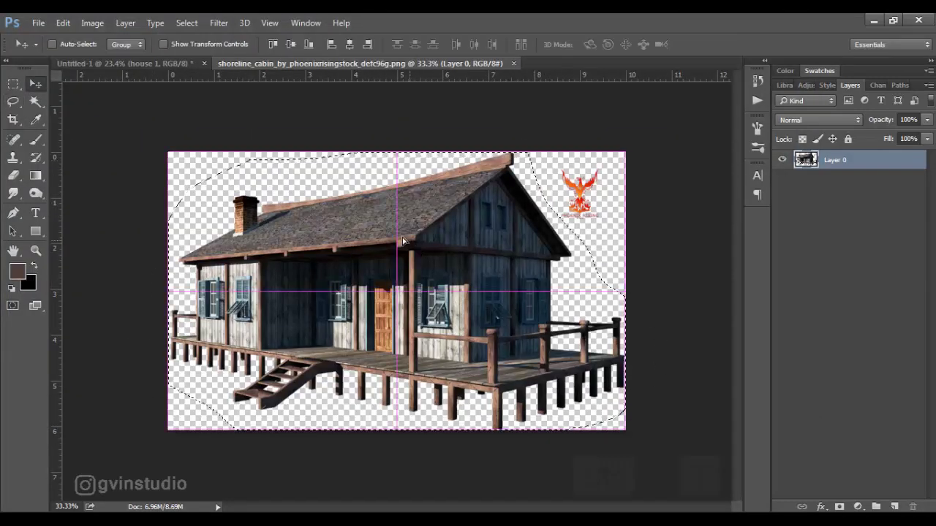
mouse_move(394, 292)
left_mouse_down()
mouse_move(235, 217)
mouse_move(324, 257)
left_mouse_up()
- Flip the cabin horizontally, shrink it and place it on the left shore above the fence
key("ctrl+t")
right_click(378, 331)
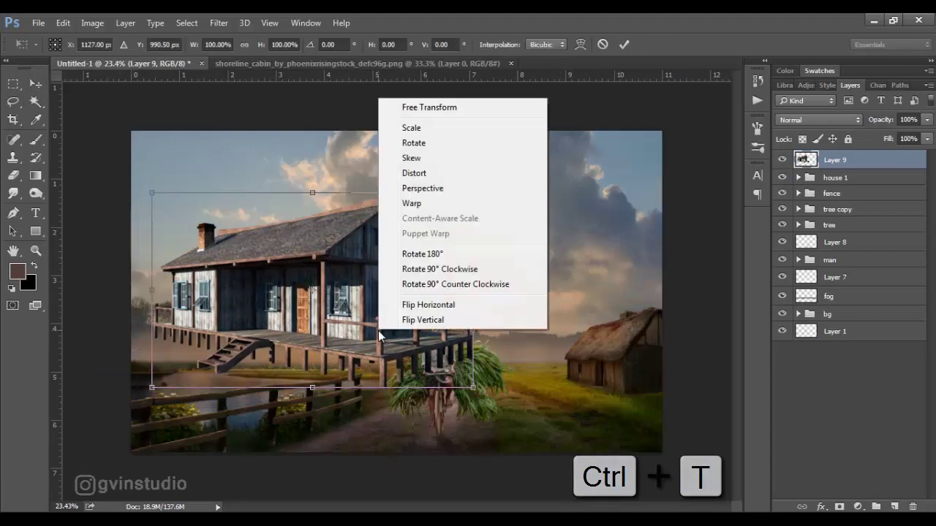
left_click(409, 305)
left_click_drag(476, 192, 345, 270)
left_click_drag(303, 307, 205, 344)
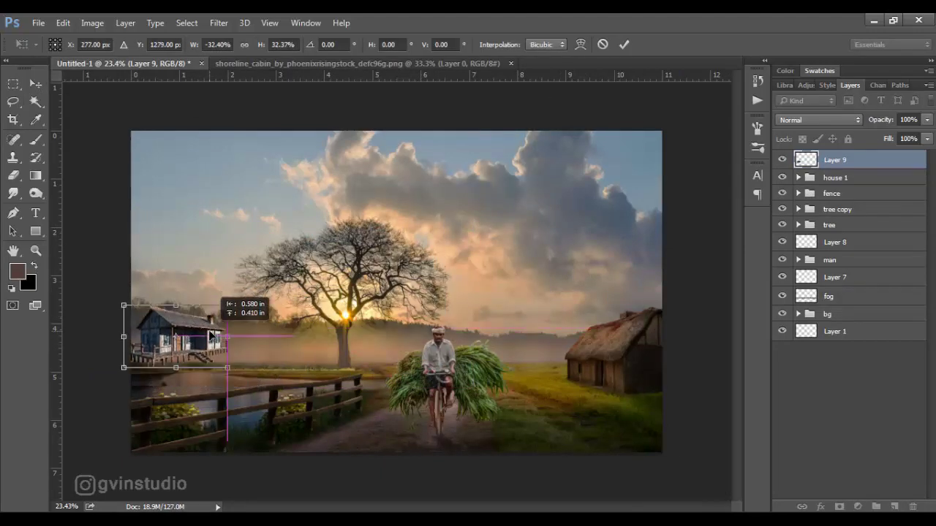
left_click_drag(251, 324, 198, 322)
- Skew the cabin's corners to sit along the shoreline and apply the transform
scroll(147, 369, "up", 1)
scroll(193, 375, "up", 1)
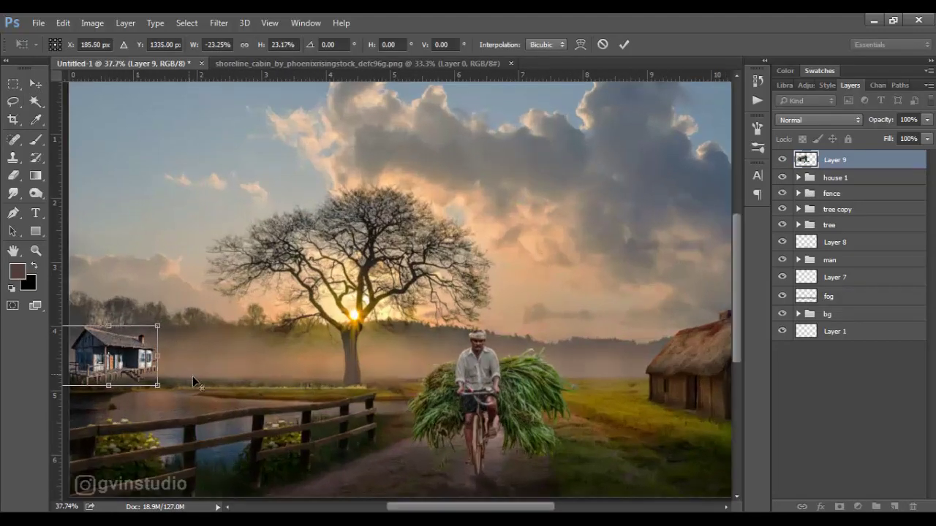
scroll(194, 379, "up", 3)
scroll(197, 379, "up", 1)
key("alt+space")
key("Escape")
left_click_drag(220, 365, 497, 365)
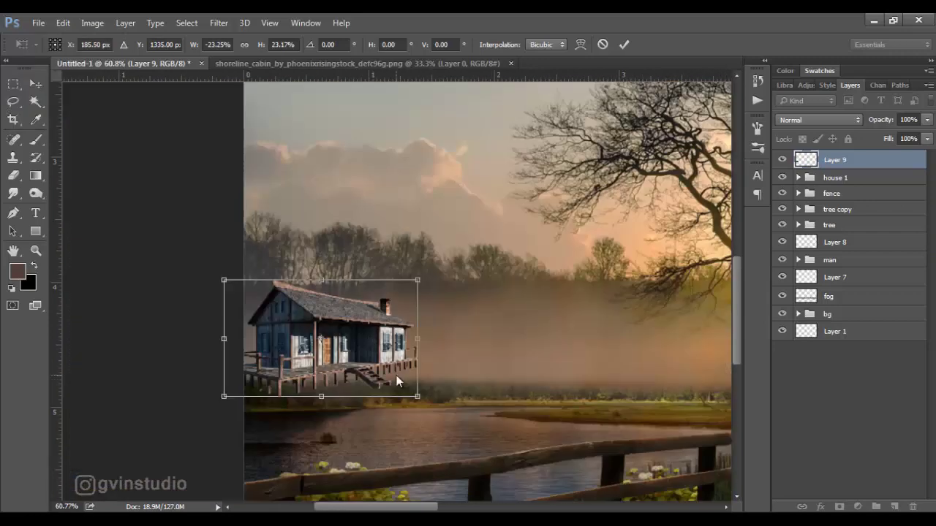
left_click_drag(418, 349, 417, 345)
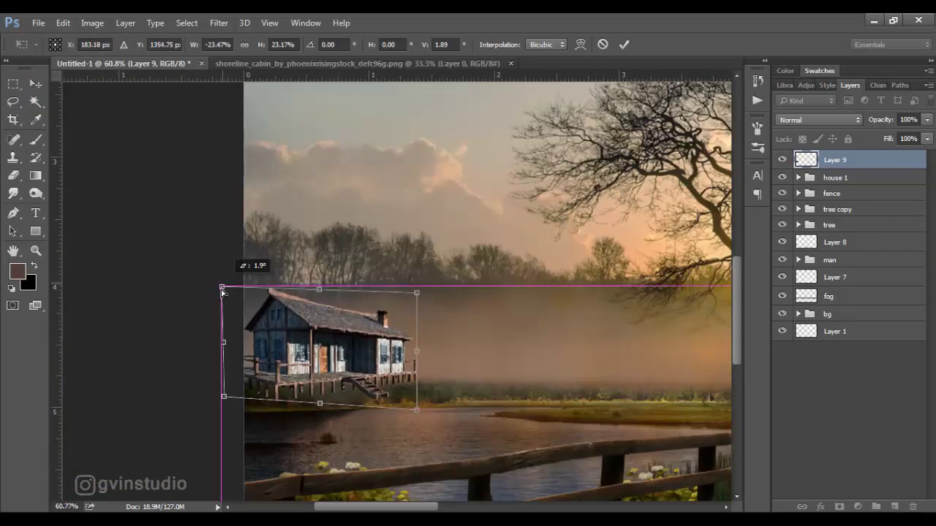
left_click_drag(223, 282, 223, 294)
mouse_move(224, 397)
left_mouse_down()
mouse_move(223, 408)
mouse_move(223, 400)
left_mouse_up()
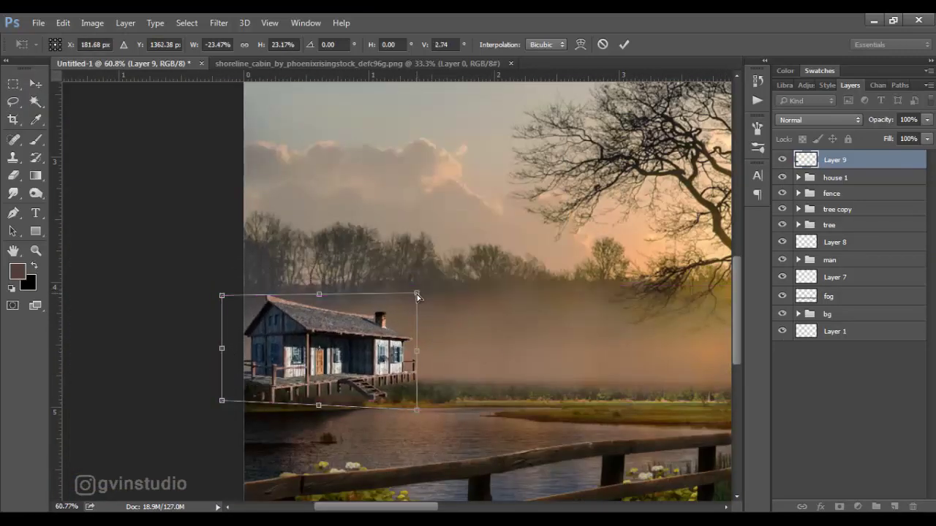
left_click_drag(417, 296, 413, 299)
key("Return")
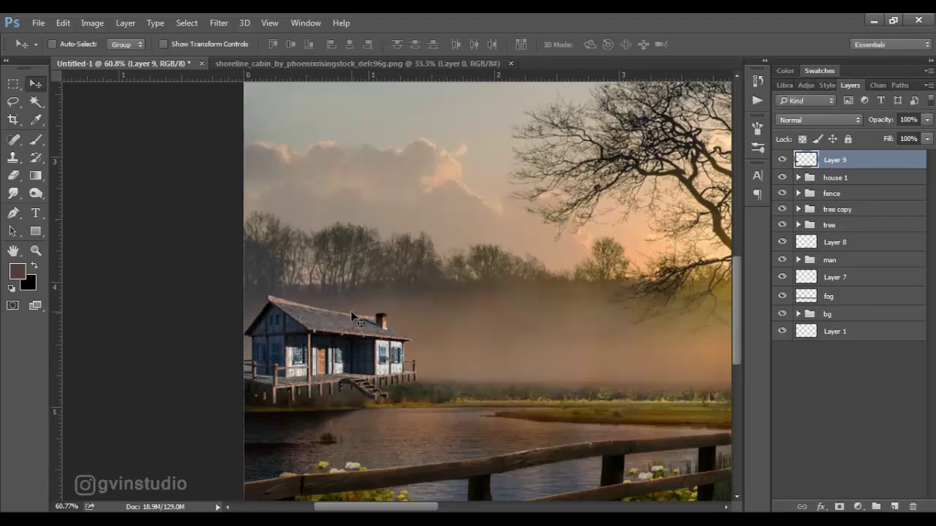
scroll(351, 311, "down", 5)
scroll(242, 362, "up", 5)
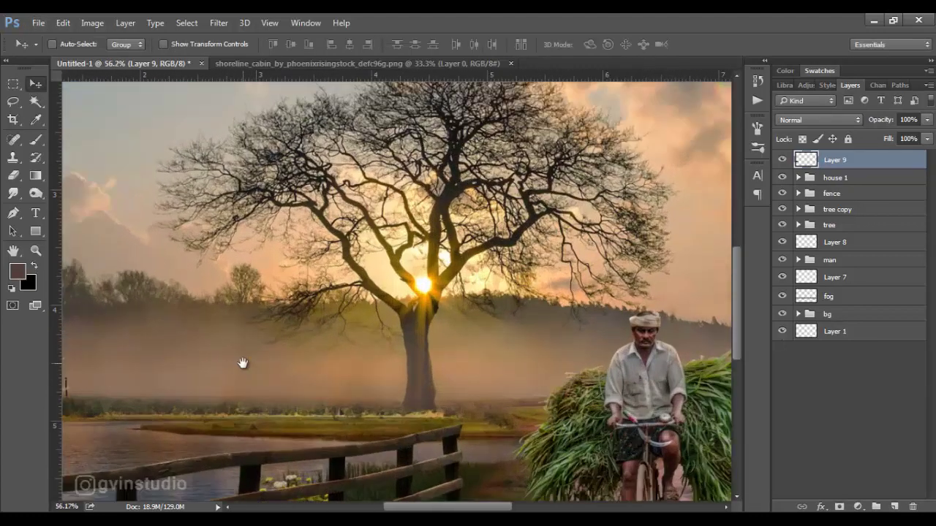
left_click_drag(242, 362, 454, 333)
scroll(453, 333, "up", 1)
- Add a new layer named shadow and set up a smaller black brush
left_click(894, 507, "ctrl")
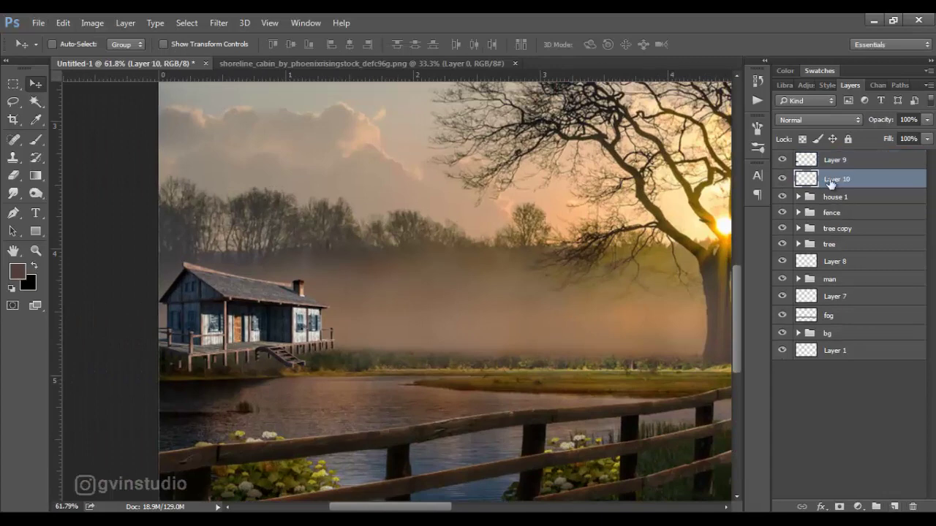
type("shadow")
key("Return")
left_click(36, 139)
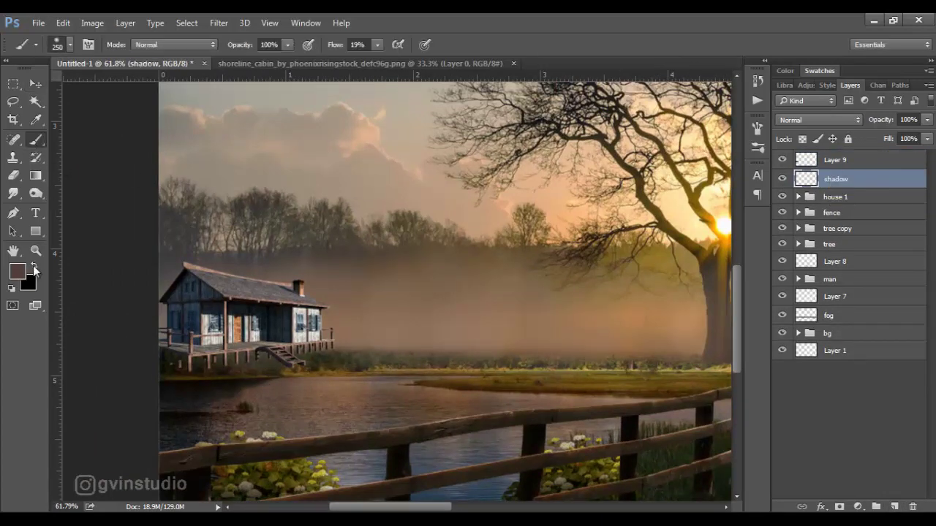
left_click(34, 265)
key("bracketleft")
key("bracketleft")
key("bracketleft")
- Paint a soft dark shadow beneath the cabin's deck and posts
scroll(172, 357, "up", 3)
scroll(169, 355, "up", 2)
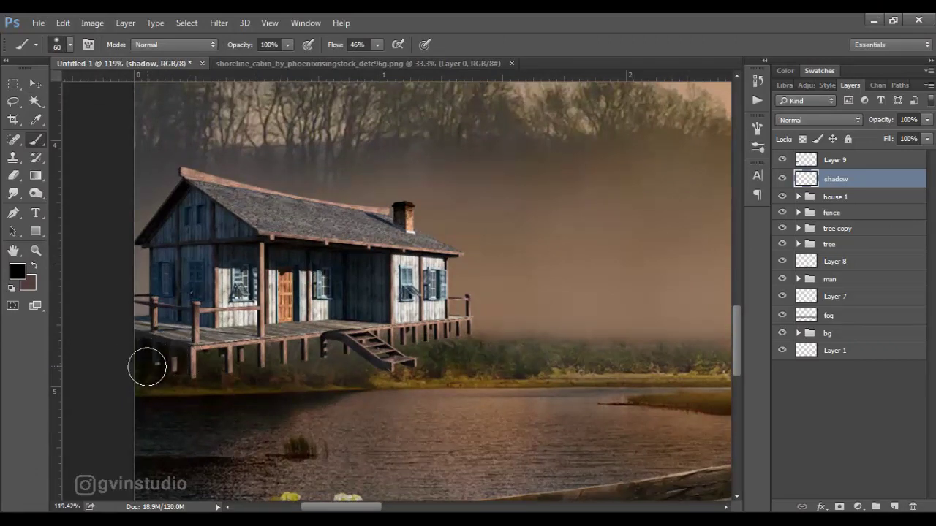
mouse_move(147, 367)
left_mouse_down()
mouse_move(363, 334)
mouse_move(447, 334)
mouse_move(335, 350)
left_mouse_up()
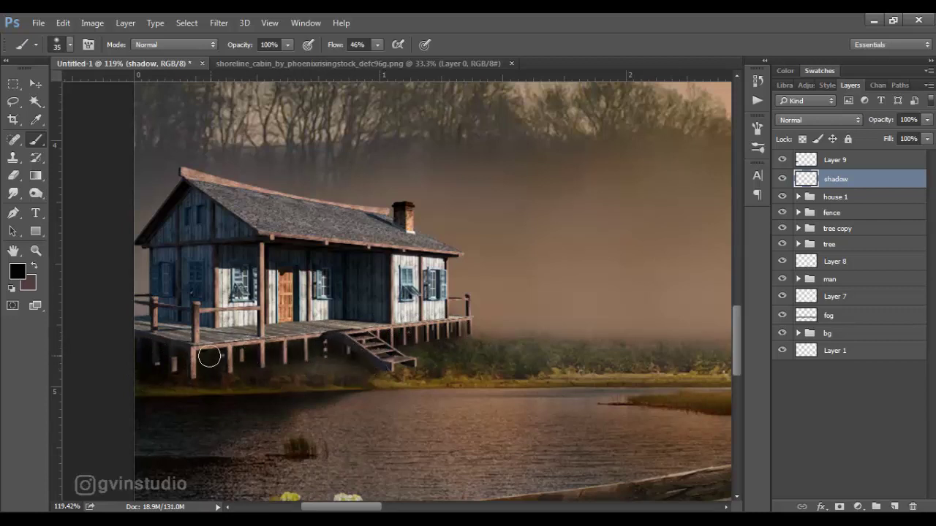
left_click_drag(269, 357, 194, 369)
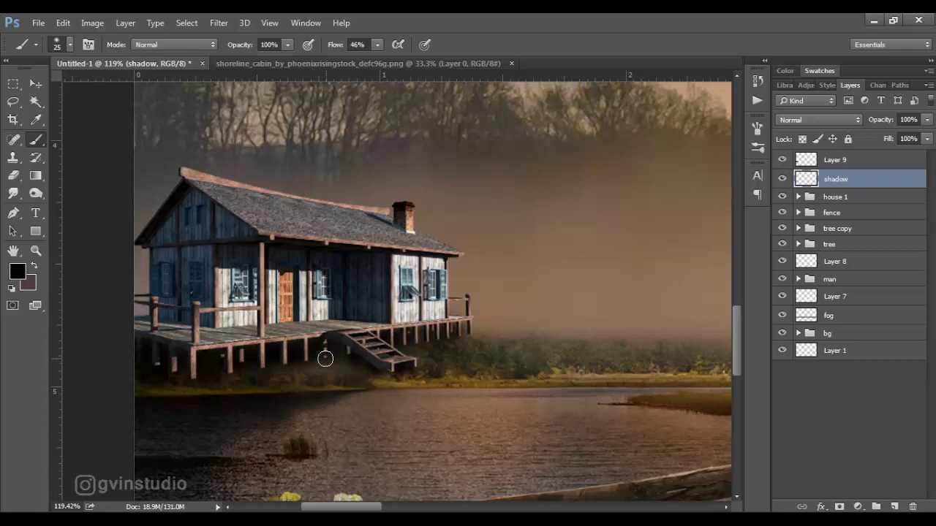
key("e")
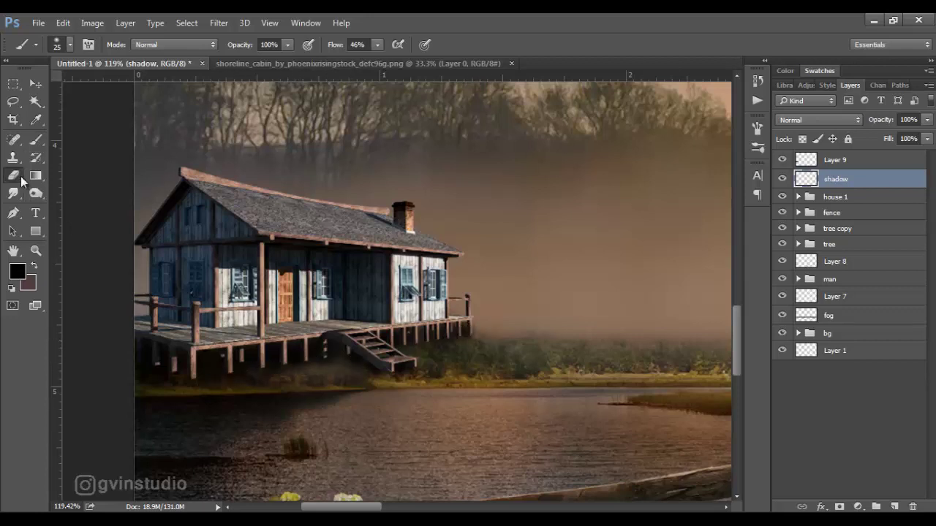
right_click(489, 349)
key("Escape")
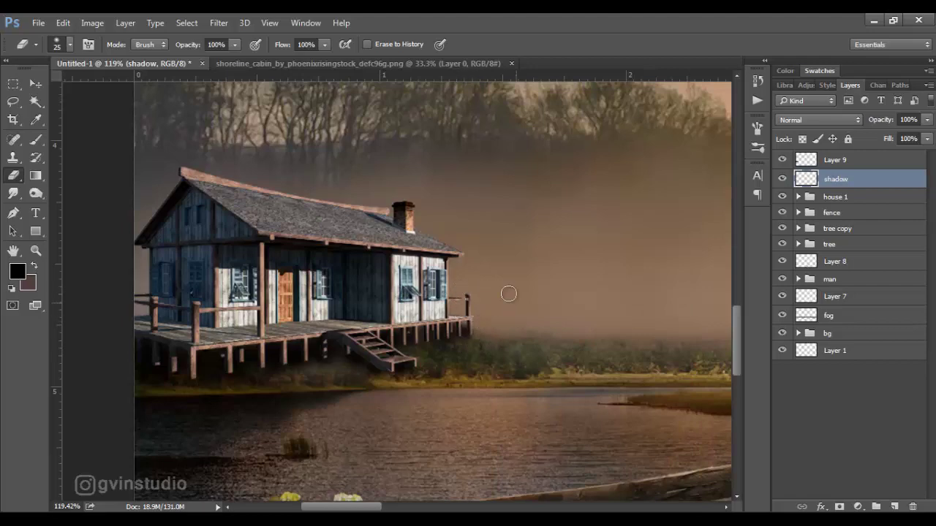
key("v")
scroll(230, 306, "down", 2)
scroll(231, 306, "down", 3)
- Add a clipped Exposure adjustment to Layer 9, darkening the cabin to -1.71
scroll(275, 342, "down", 3)
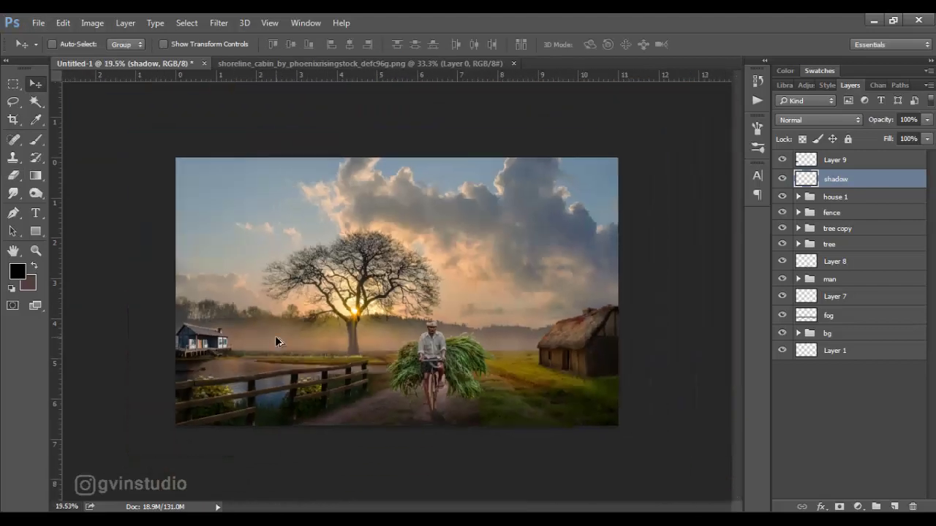
scroll(303, 351, "up", 1)
scroll(308, 353, "up", 1)
left_click(852, 161)
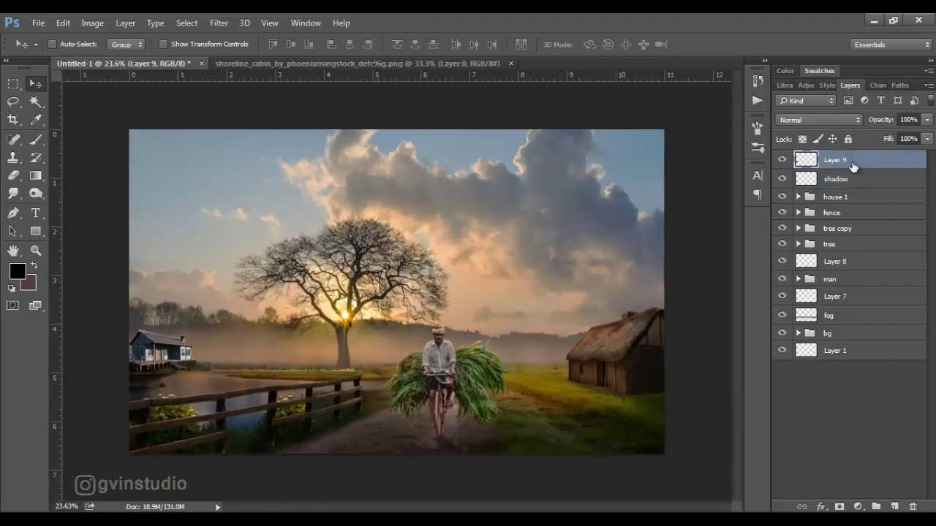
left_click(858, 506)
left_click(841, 307)
left_click_drag(318, 121, 580, 192)
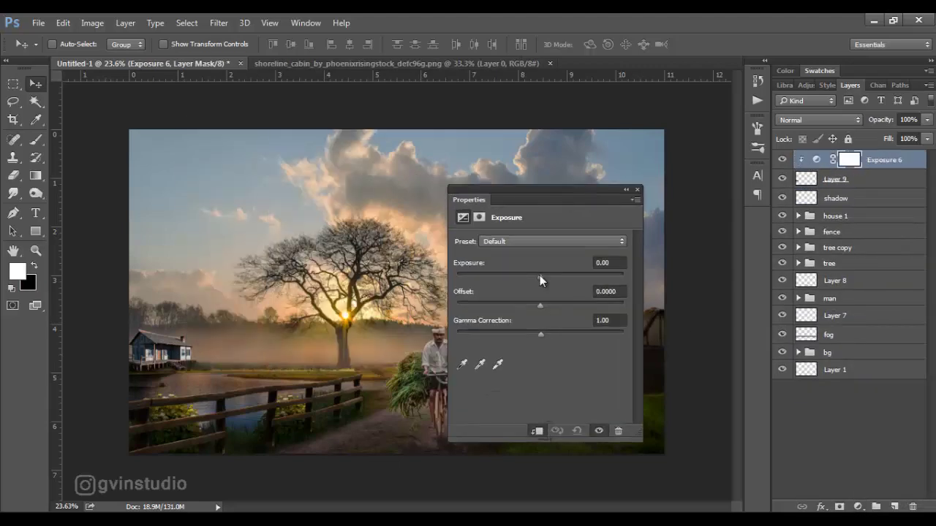
left_click_drag(540, 275, 519, 278)
left_click(636, 190)
- Mask the darkening off the cabin's walls and windows with a black brush
key("b")
key("x")
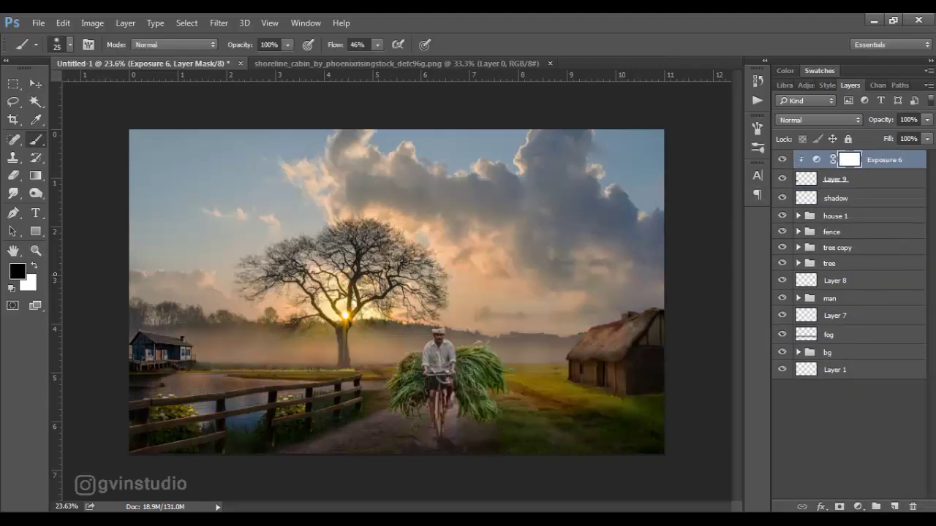
scroll(216, 365, "up", 3)
scroll(217, 372, "up", 2)
left_click_drag(217, 371, 342, 366)
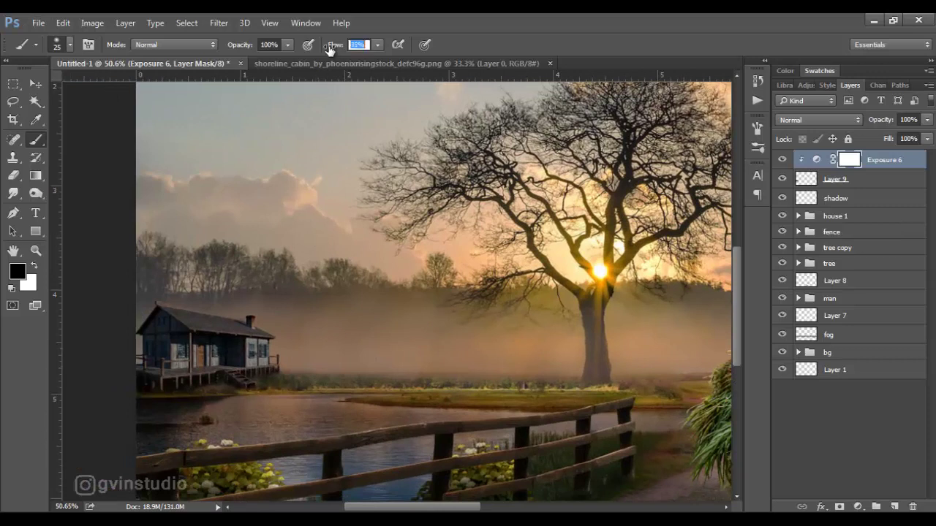
mouse_move(219, 315)
left_mouse_down()
mouse_move(268, 324)
mouse_move(262, 359)
mouse_move(238, 376)
left_mouse_up()
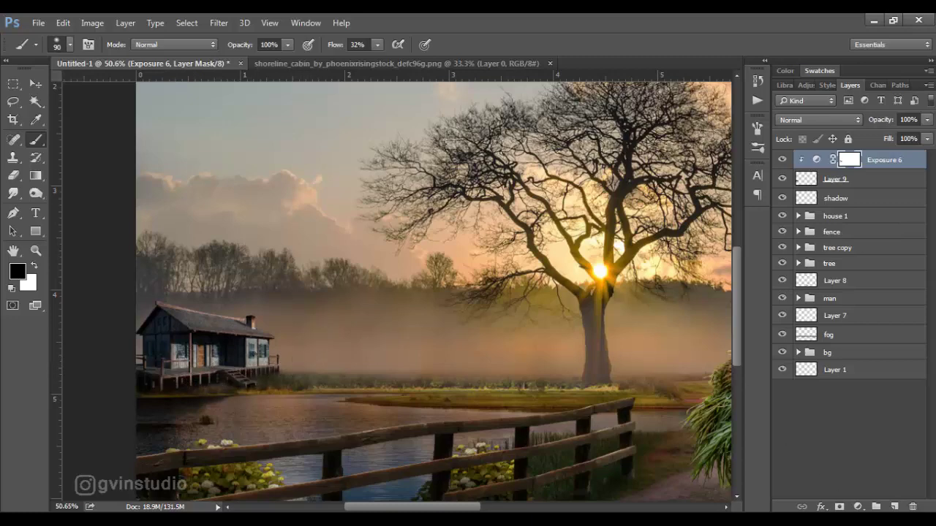
- Add a second Exposure at -0.72 and a Color Balance adjustment (+25 red, -12 yellow)
left_click(858, 507)
left_click(841, 303)
left_click_drag(540, 275, 531, 279)
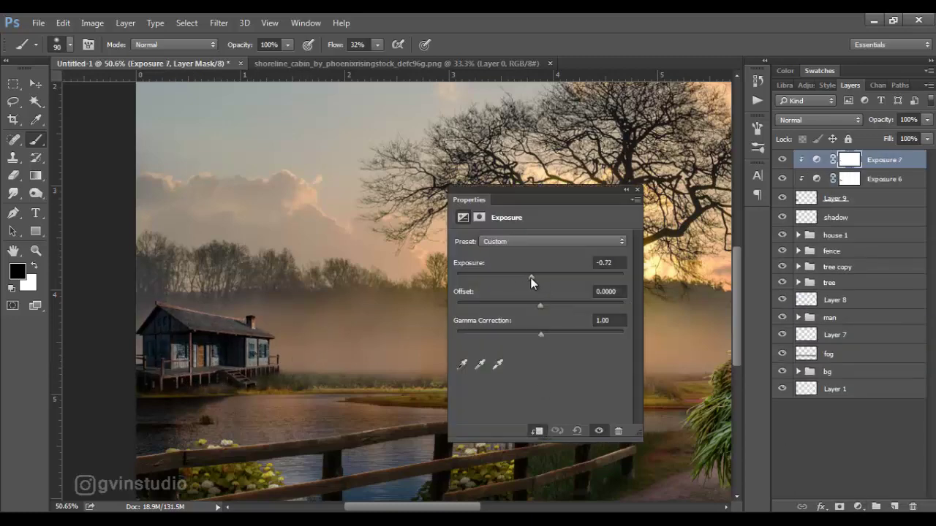
left_click(858, 506)
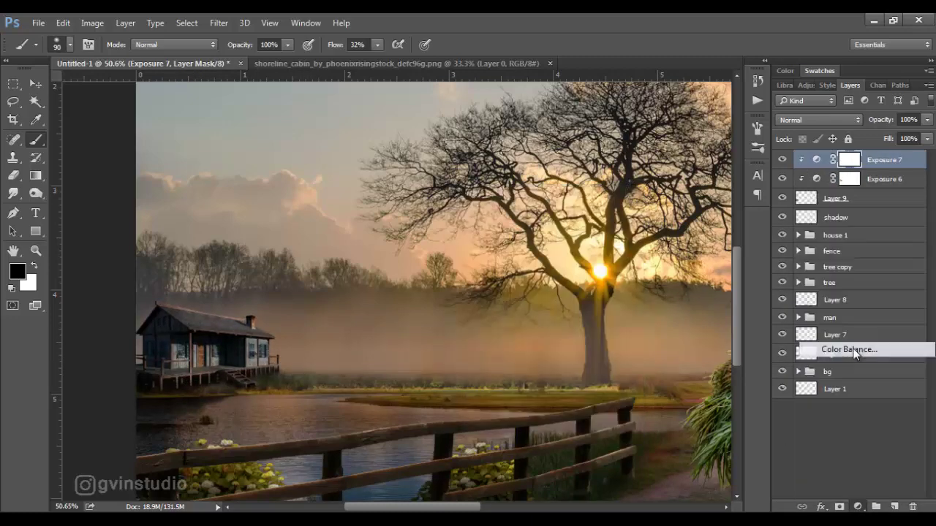
left_click(853, 349)
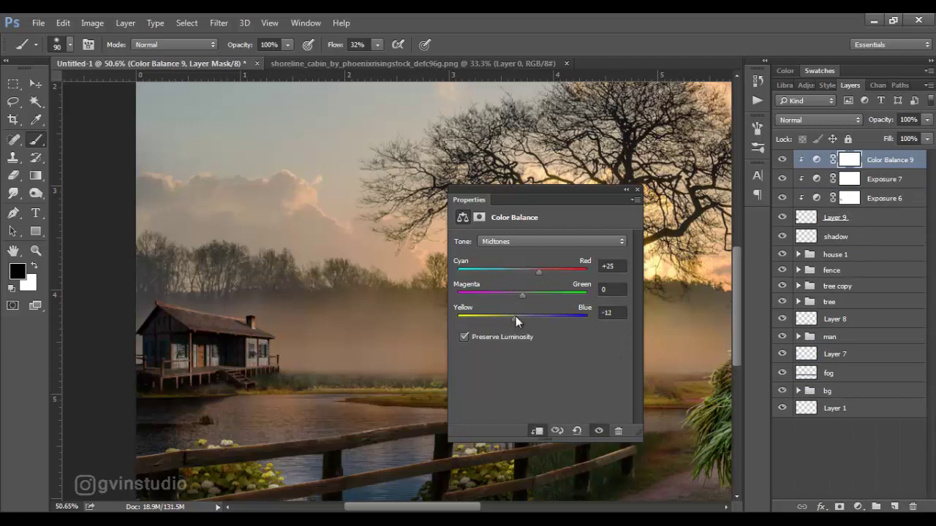
- Add a Hue/Saturation adjustment shifting the cabin's hue by +7
left_click(858, 507)
left_click(841, 333)
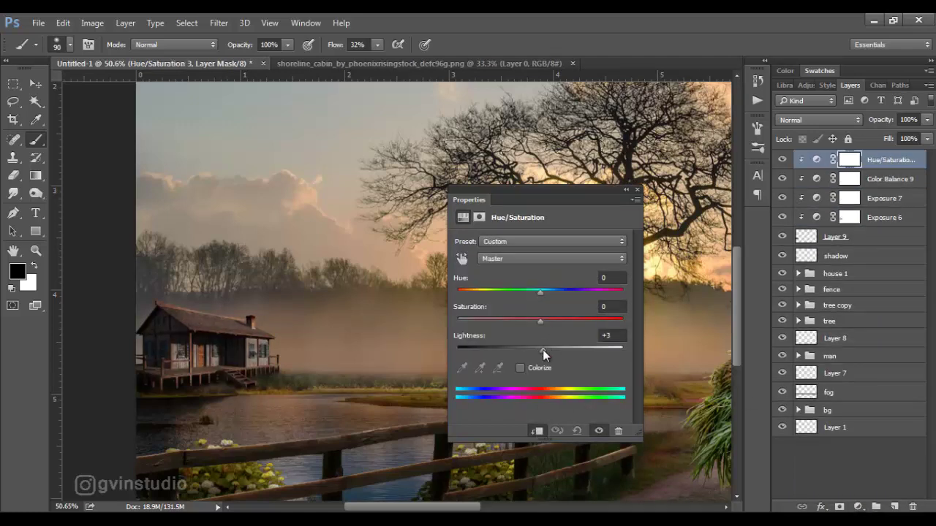
mouse_move(539, 320)
left_mouse_down()
mouse_move(516, 294)
mouse_move(546, 294)
left_mouse_up()
left_click(637, 190)
- Add a clipped orange (#c16117) Soft Light colour fill to the cabin with an inverted mask
left_click(858, 507)
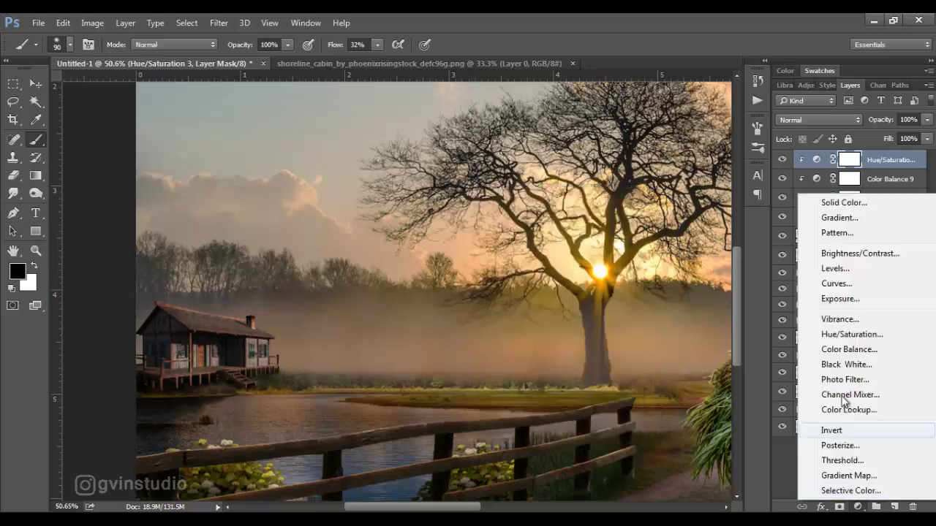
left_click(835, 202)
type("c16117")
key("Return")
left_click(819, 119)
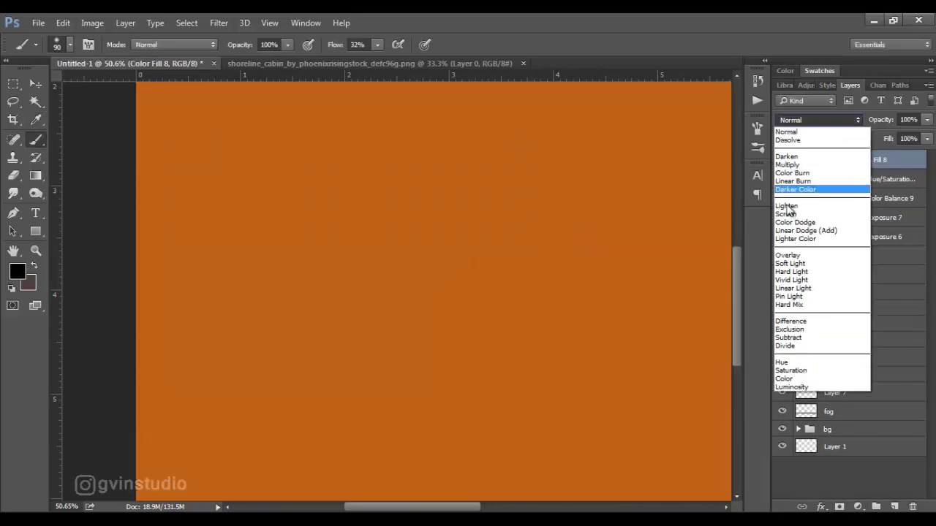
left_click(818, 259)
left_click(850, 167, "alt")
key("ctrl+i")
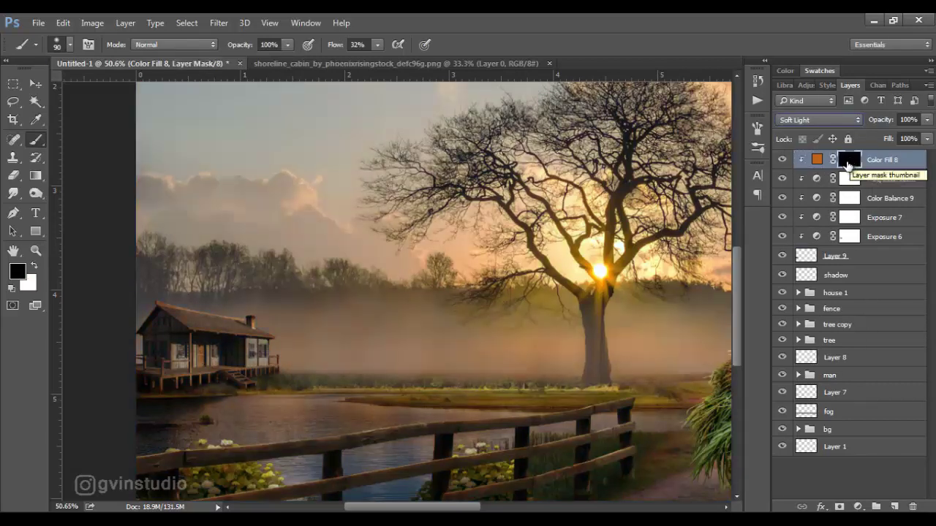
- Set a white brush at 27% flow and size 200, and add an empty layer on top
left_click_drag(338, 44, 318, 44)
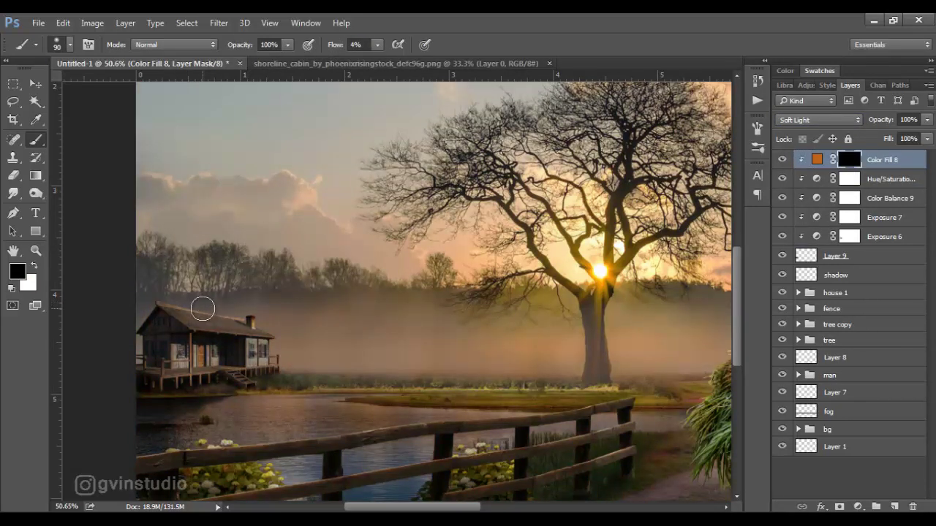
key("x")
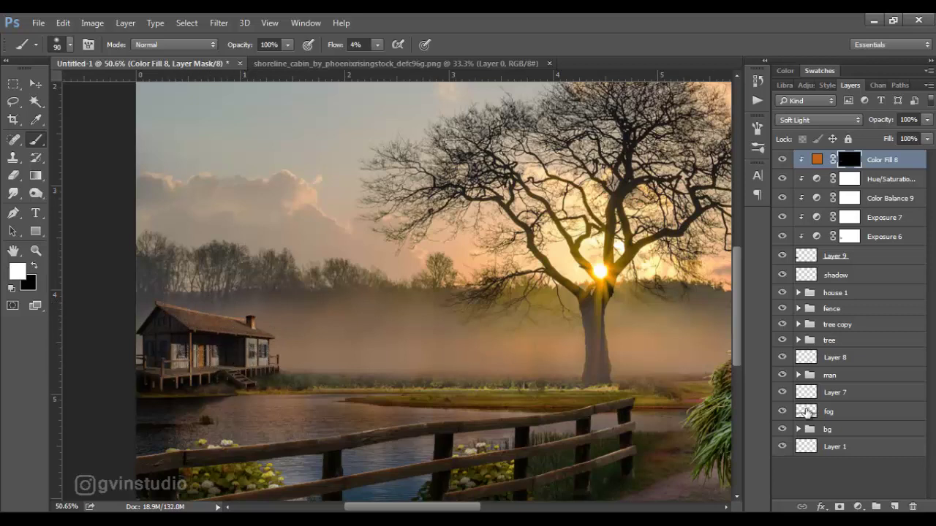
left_click(894, 507)
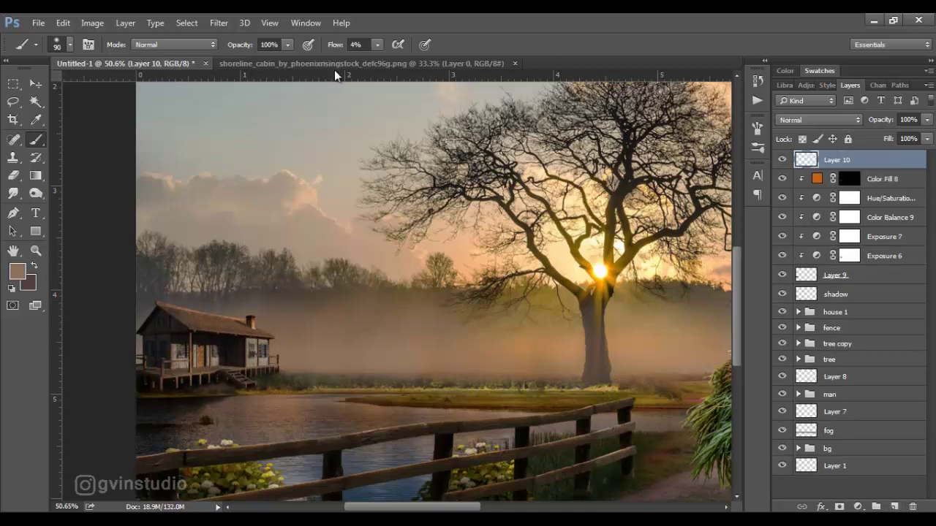
key("shift+2")
key("shift+7")
key("bracketright")
key("bracketright")
key("bracketright")
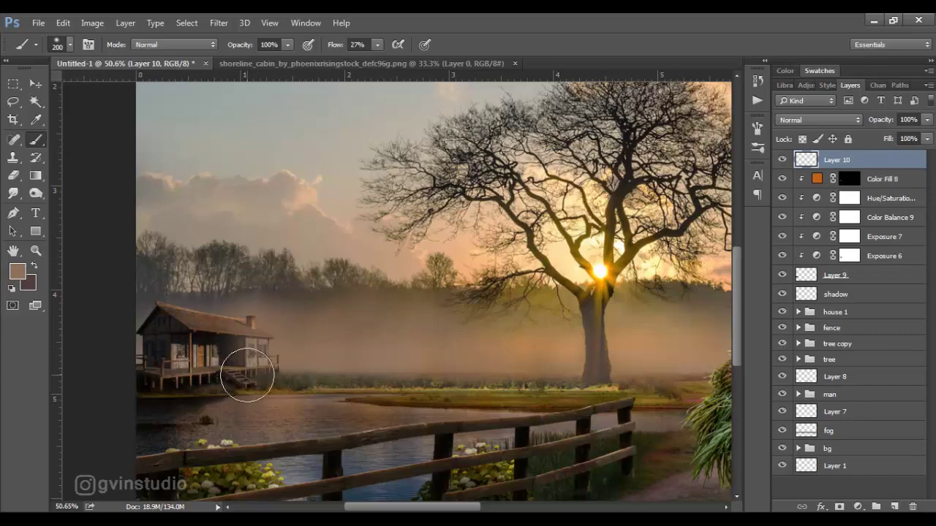
key("v")
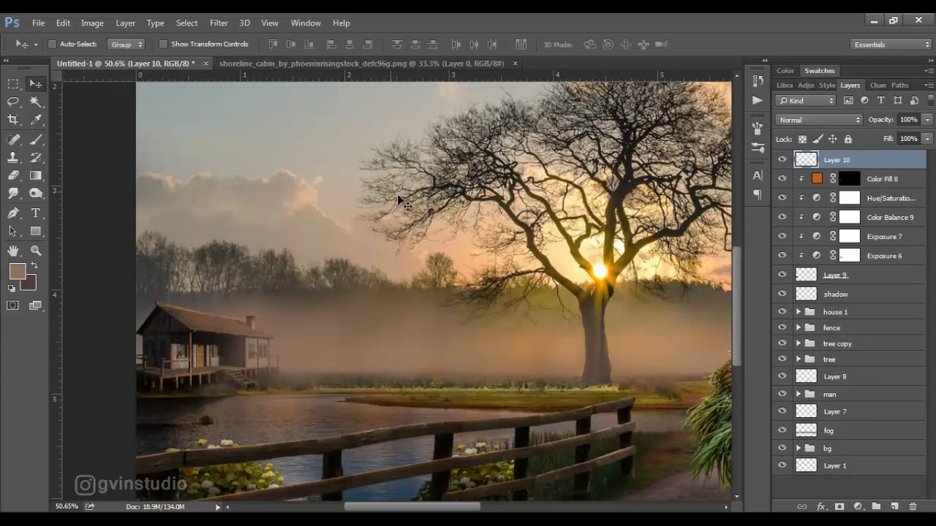
left_click(877, 178)
- Add a clipped dark-blue Soft Light colour fill with an inverted mask, brush size 125
left_click(857, 507)
left_click(843, 204)
left_click(592, 252)
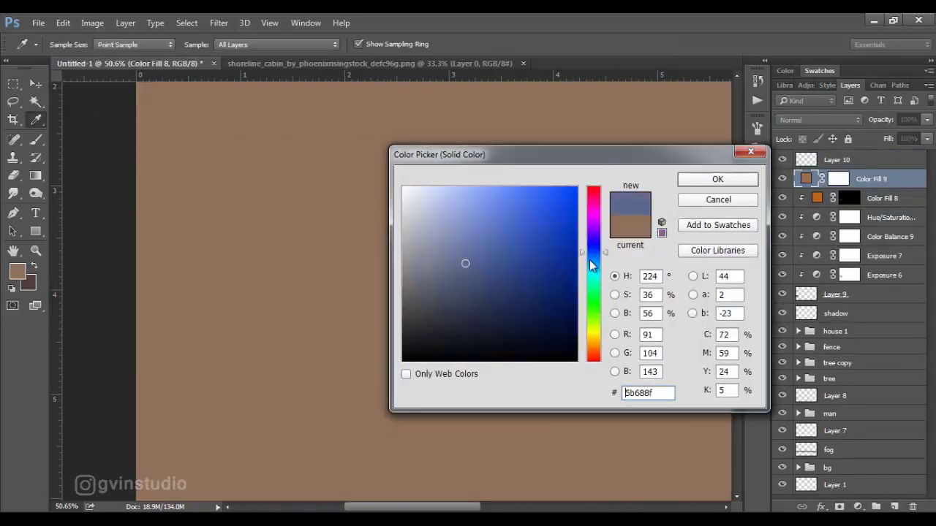
left_click(560, 314)
left_click(715, 179)
left_click(818, 119)
left_click(795, 257)
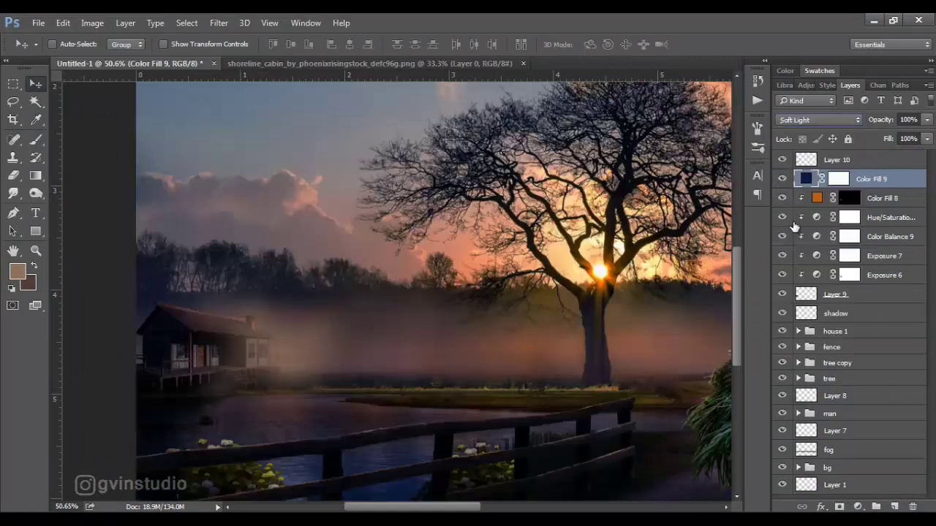
left_click(863, 189, "alt")
key("ctrl+i")
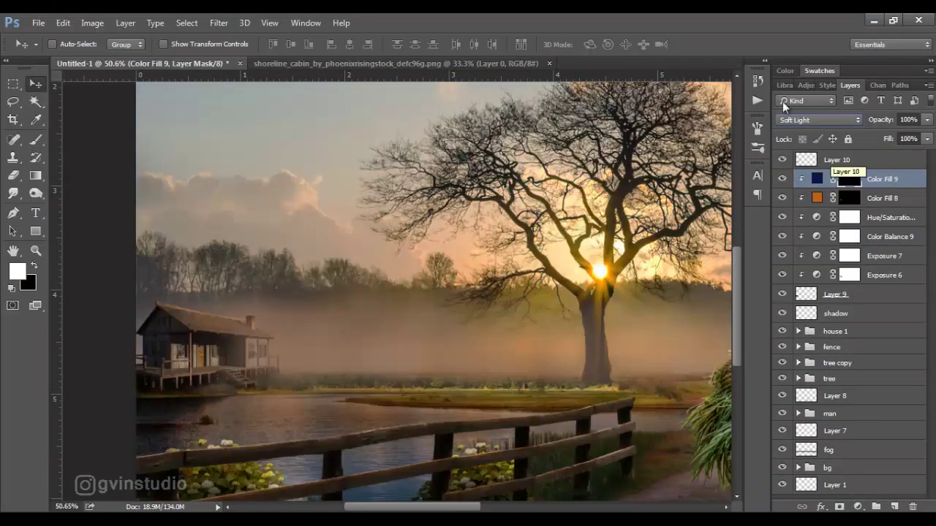
key("b")
key("bracketleft")
key("bracketleft")
key("bracketleft")
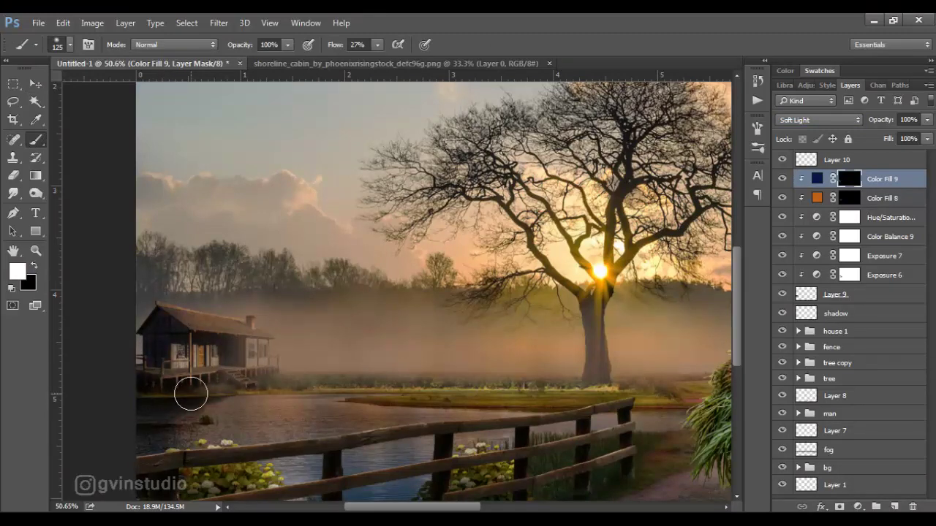
- Close the second source document
key("v")
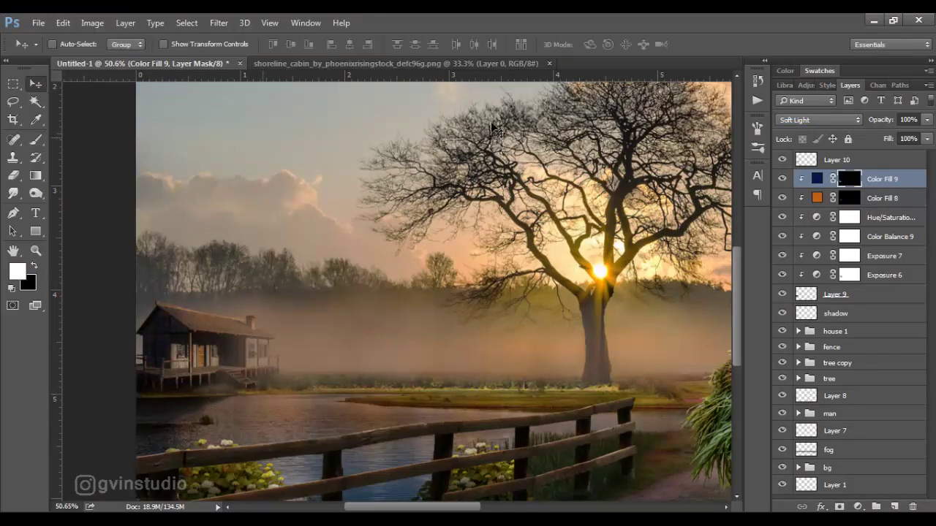
left_click(549, 64)
scroll(285, 258, "down", 2)
scroll(285, 257, "down", 1)
scroll(517, 309, "up", 2)
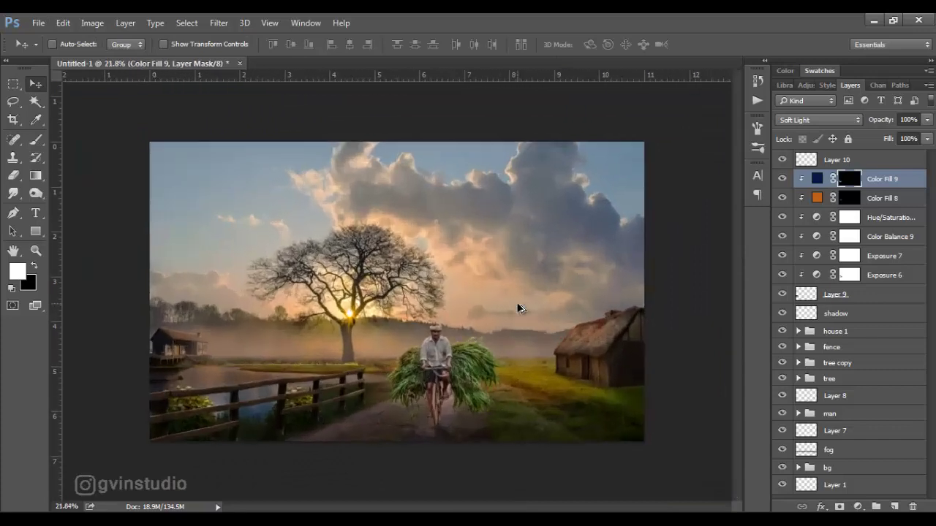
- Group Layer 10 through the shadow layer and name the group house2
left_click(846, 314)
left_click(836, 159, "shift")
key("ctrl+g")
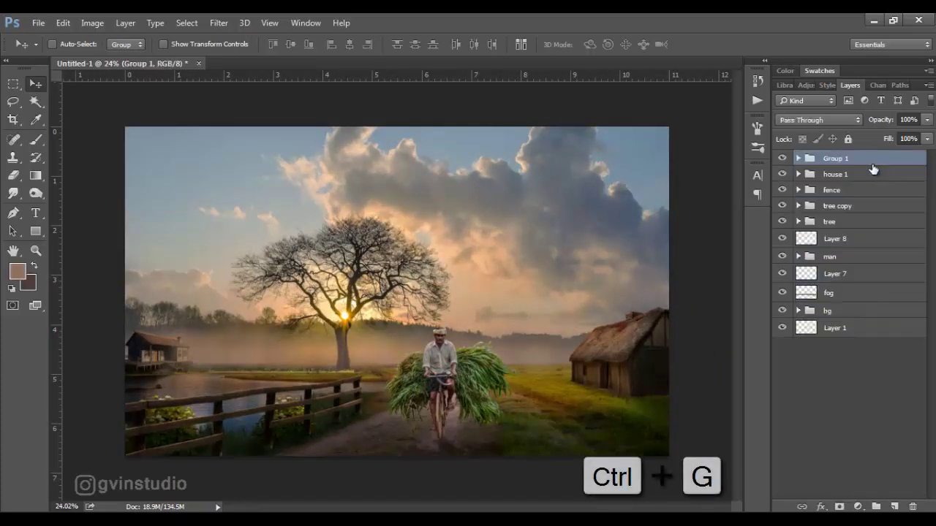
double_click(834, 158)
type("house2")
key("Return")
scroll(449, 286, "down", 1)
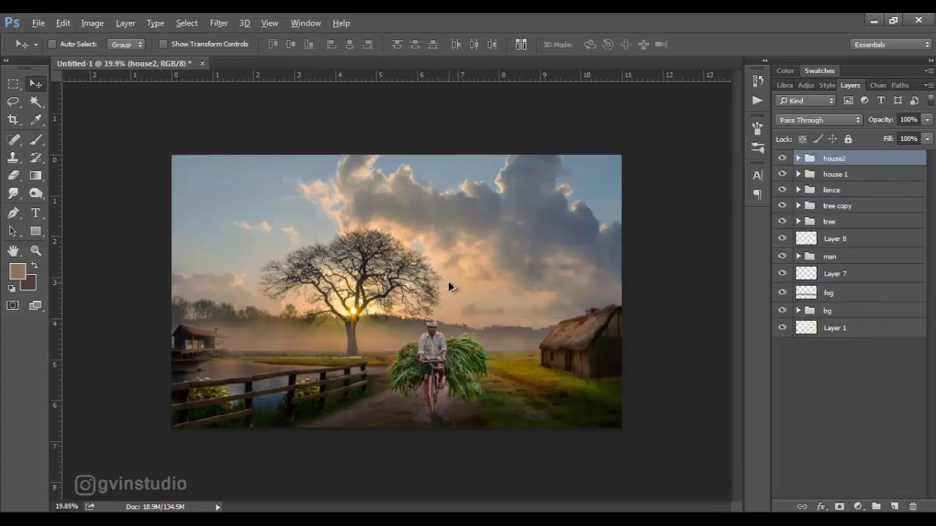
scroll(541, 278, "up", 1)
scroll(470, 398, "up", 1)
- Create a clipped Soft Light Layer 11 above Color Fill 6 in the man group
left_click(798, 256)
left_click(862, 273)
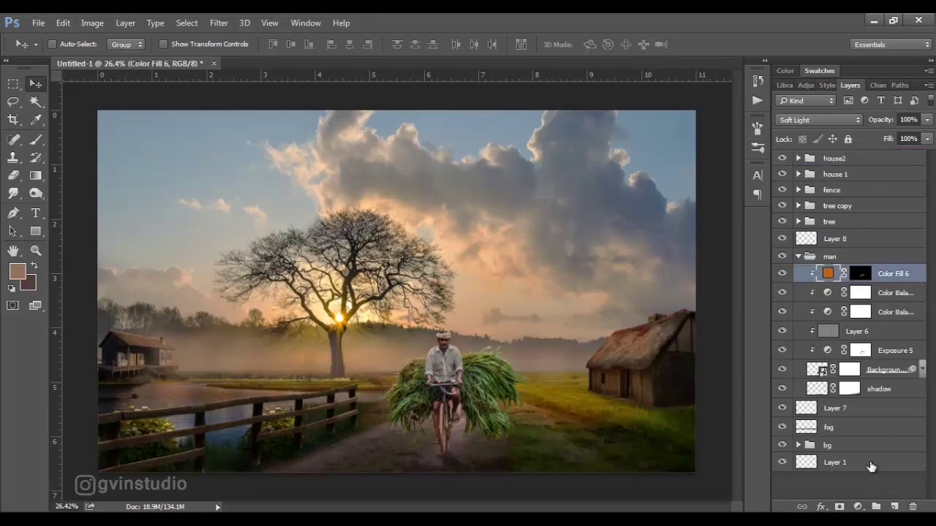
left_click(895, 507, "alt")
left_click(368, 187)
left_click(411, 227)
left_click(395, 173)
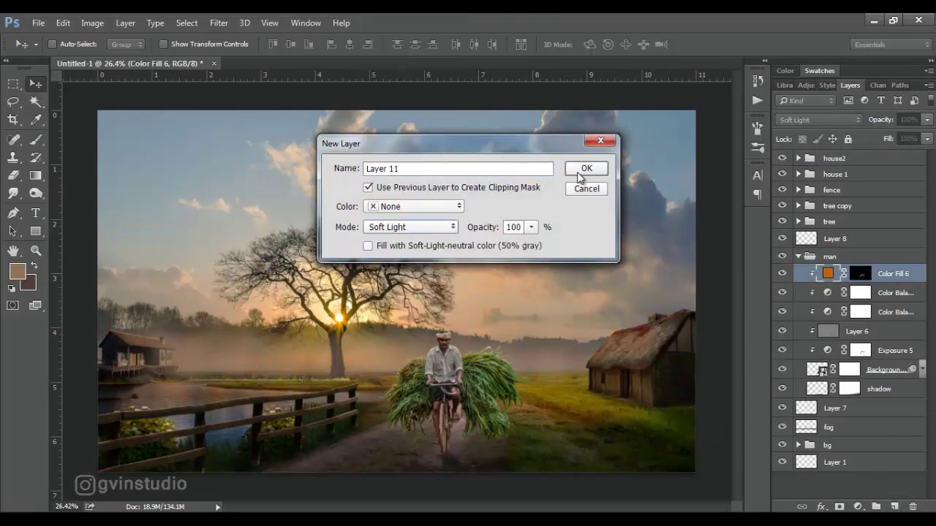
left_click(587, 168)
- Paint saturated yellow light onto the cyclist and his grass load with a small brush
key("b")
left_click(18, 272)
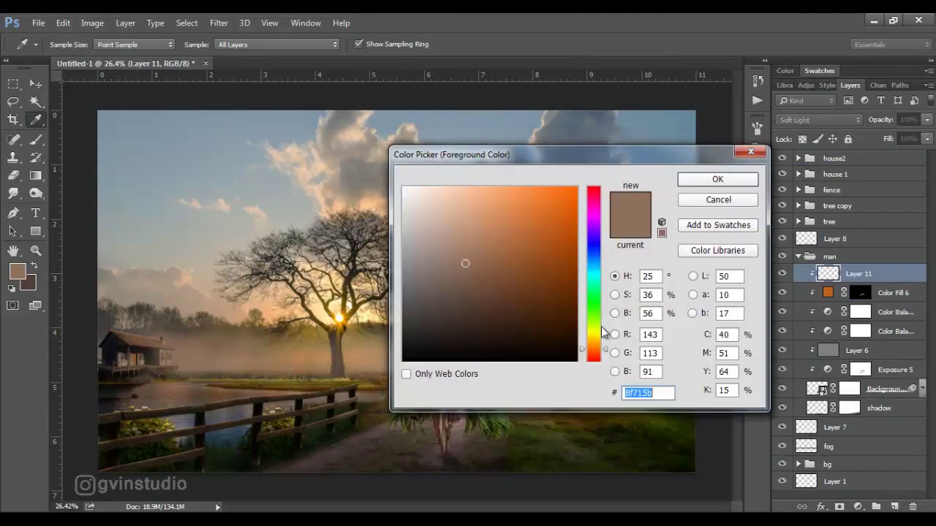
left_click(593, 334)
left_click_drag(564, 200, 574, 196)
left_click(592, 339)
left_click(709, 181)
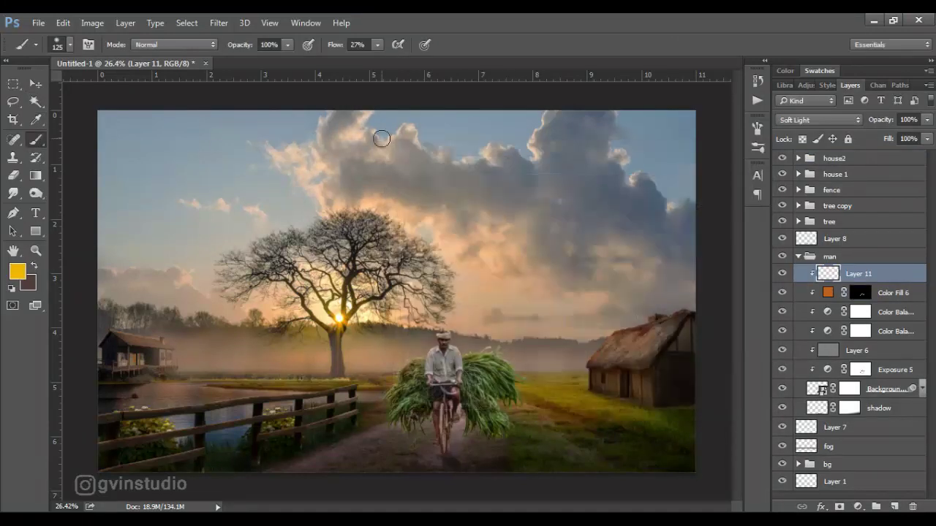
scroll(387, 167, "up", 10)
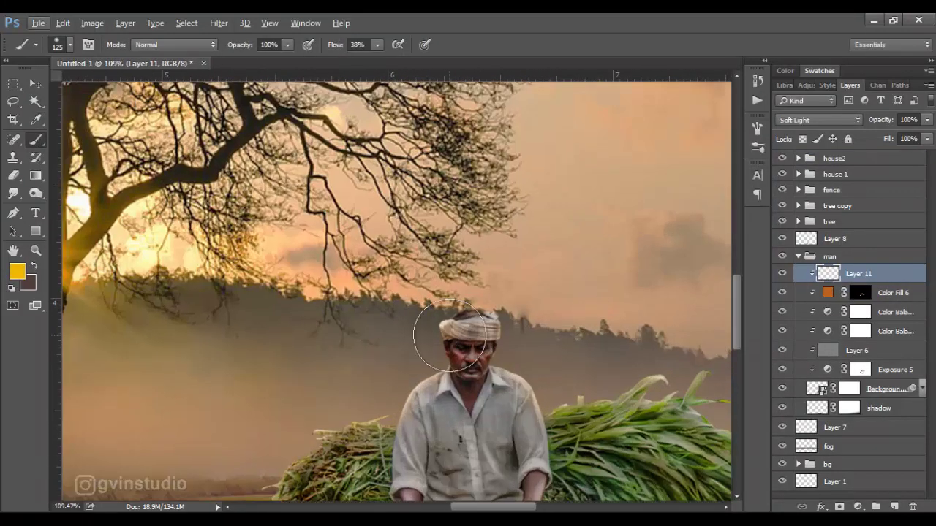
key("bracketleft")
key("bracketleft")
key("bracketleft")
key("bracketleft")
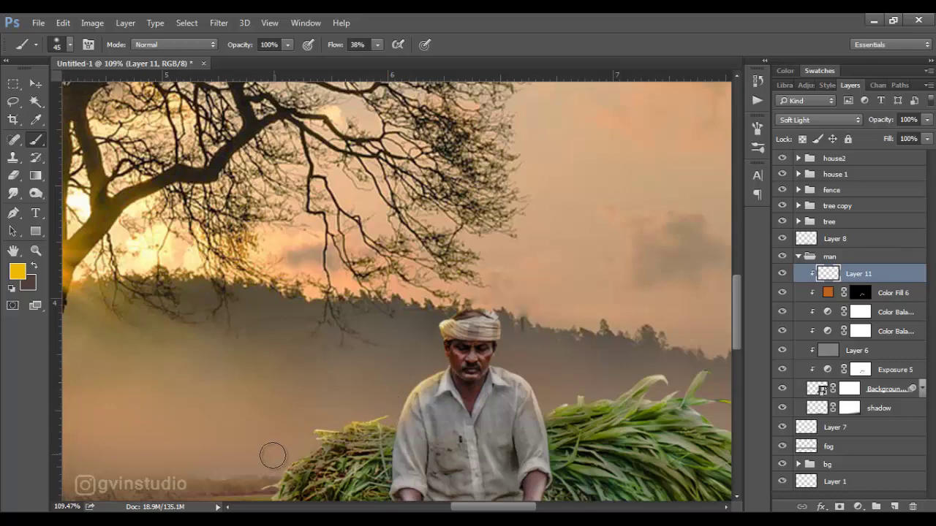
scroll(356, 372, "down", 3)
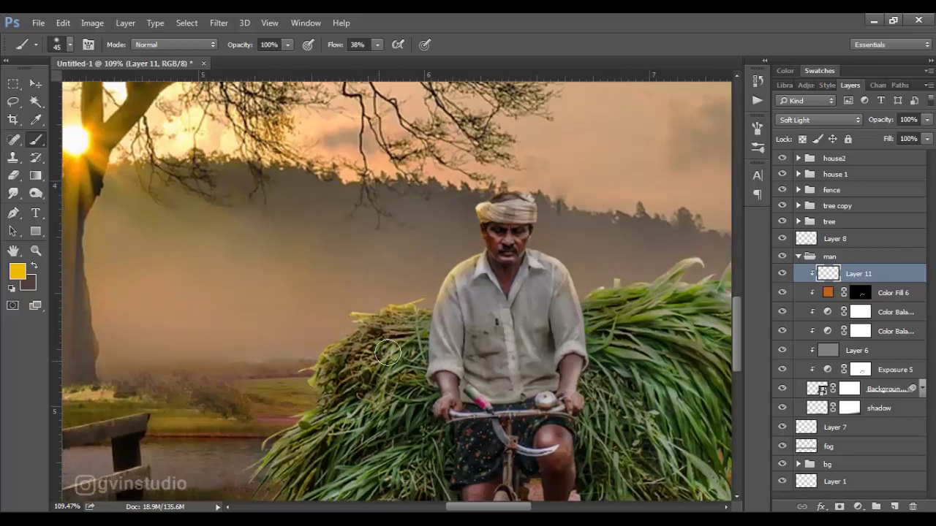
scroll(387, 353, "right", 3)
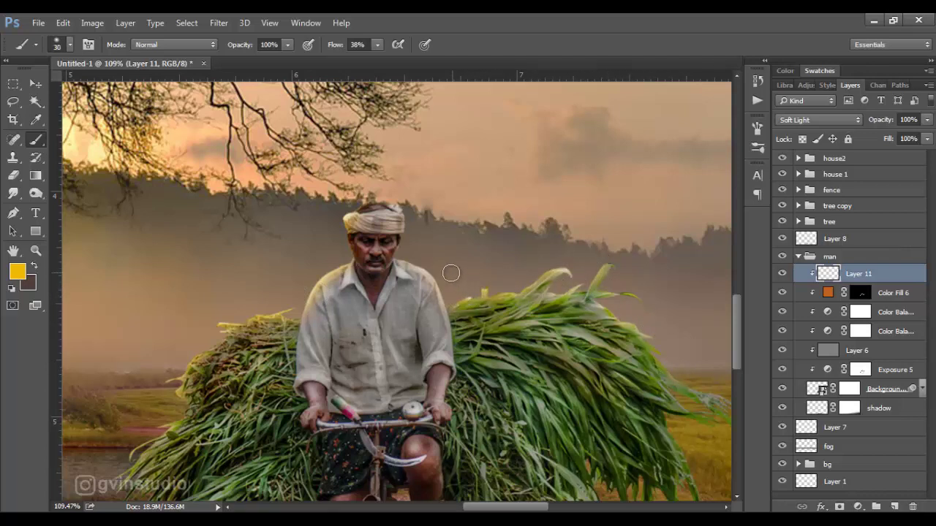
scroll(468, 285, "down", 3)
scroll(497, 299, "down", 3)
scroll(519, 314, "down", 2)
scroll(543, 333, "down", 2)
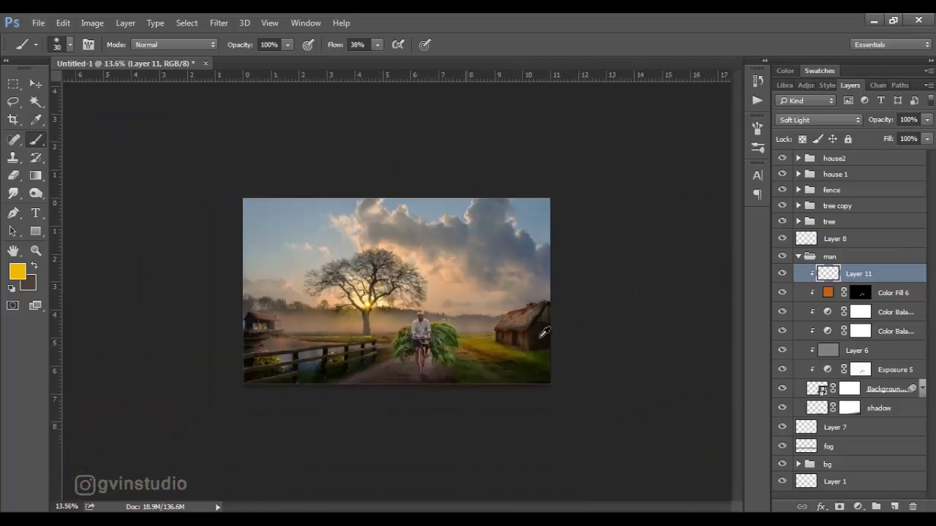
scroll(544, 333, "up", 2)
- Create a clipped Soft Light Layer 12 above Brightness/Contrast in the house 1 group
left_click(797, 257)
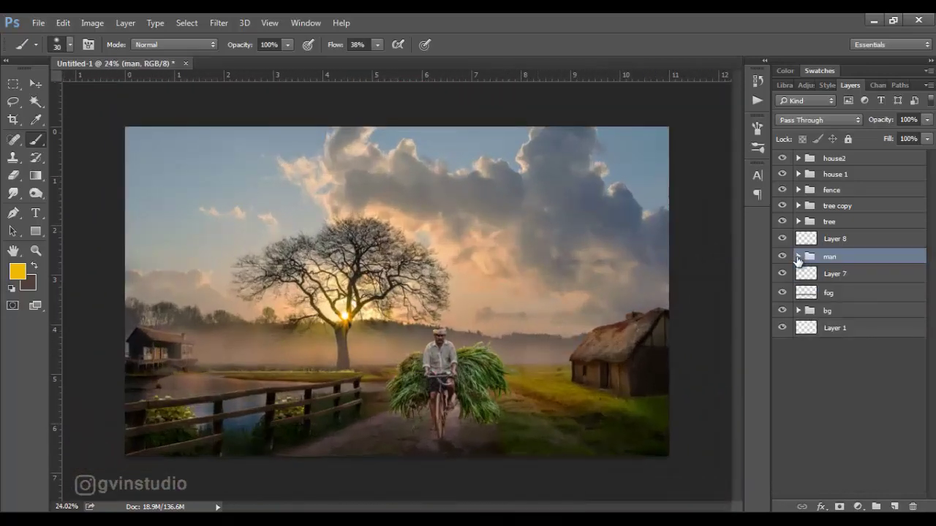
left_click(798, 174)
left_click(895, 191)
left_click(893, 507, "alt")
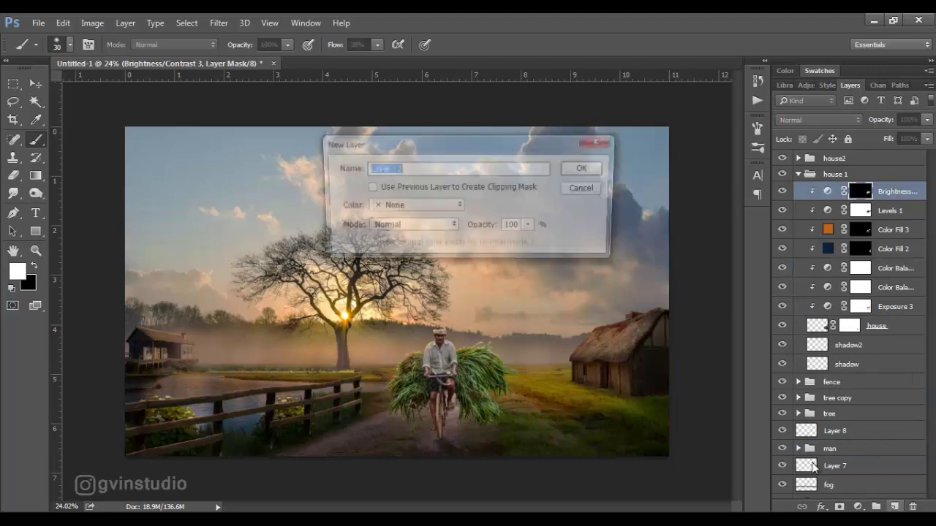
left_click(387, 188)
left_click(412, 226)
left_click(394, 169)
left_click(574, 173)
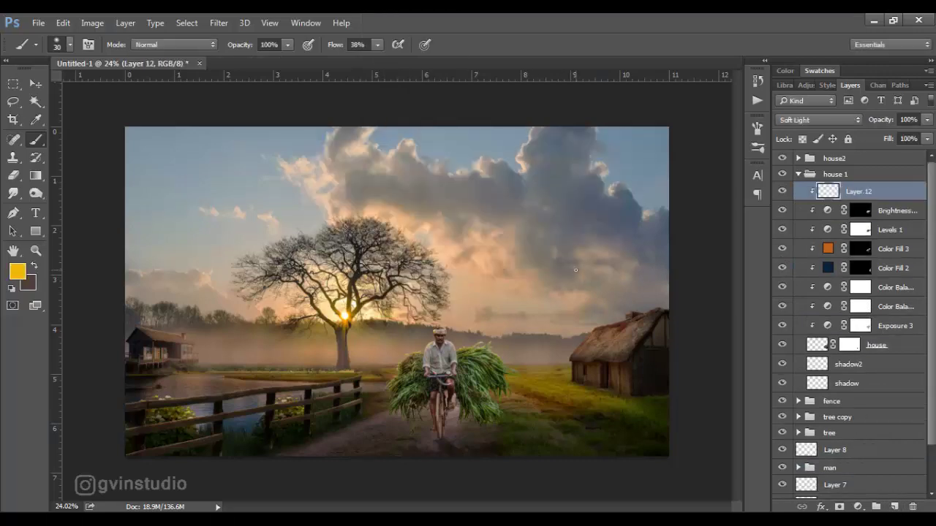
- Paint over the right-hand house roof at 15% brush flow with the whole image fitted in view
scroll(575, 271, "up", 3)
scroll(541, 286, "up", 2)
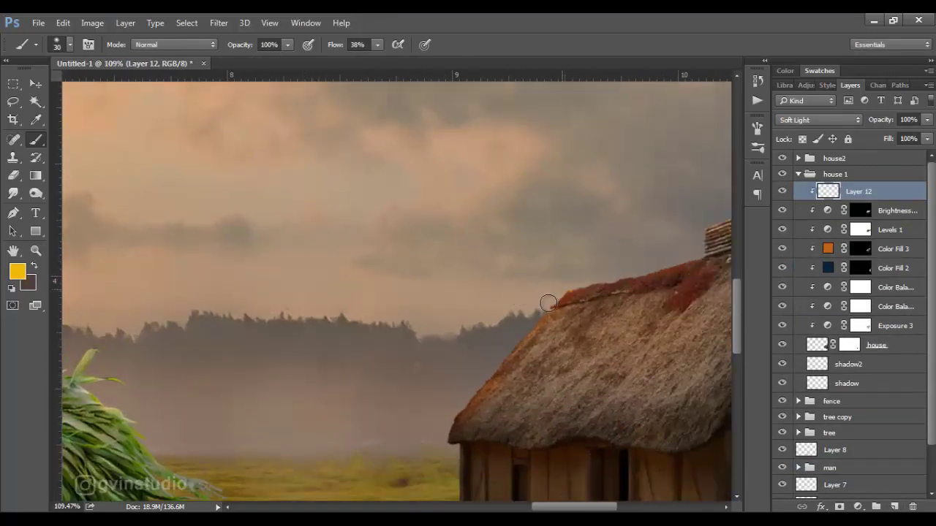
scroll(513, 313, "right", 3)
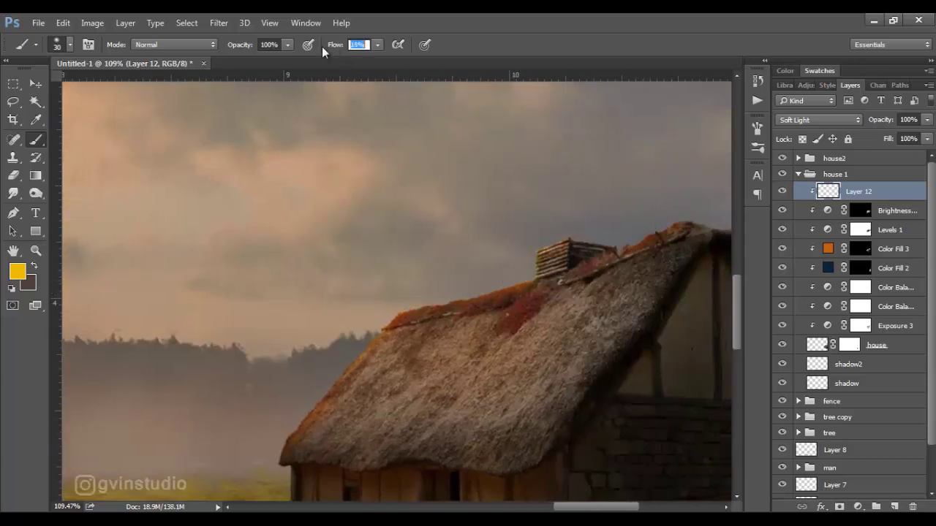
key("Return")
key("ctrl+0")
left_click_drag(589, 344, 648, 352)
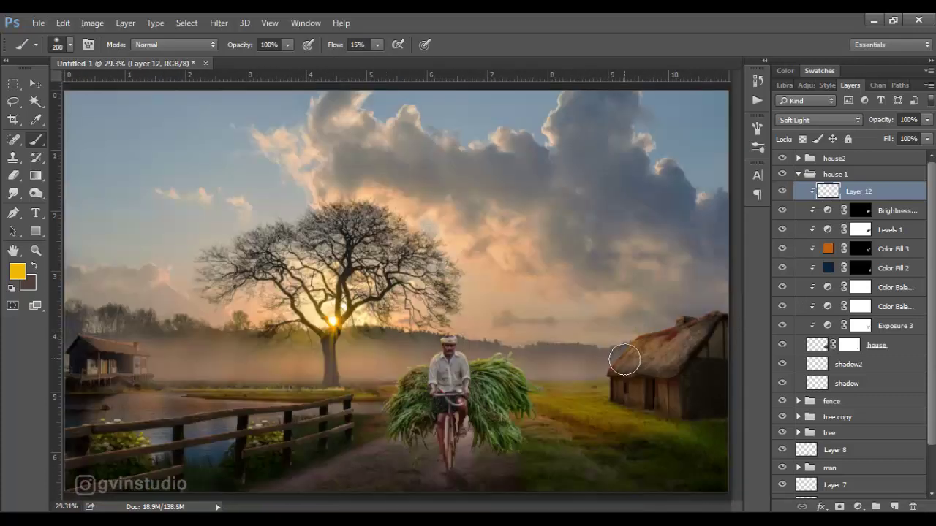
key("v")
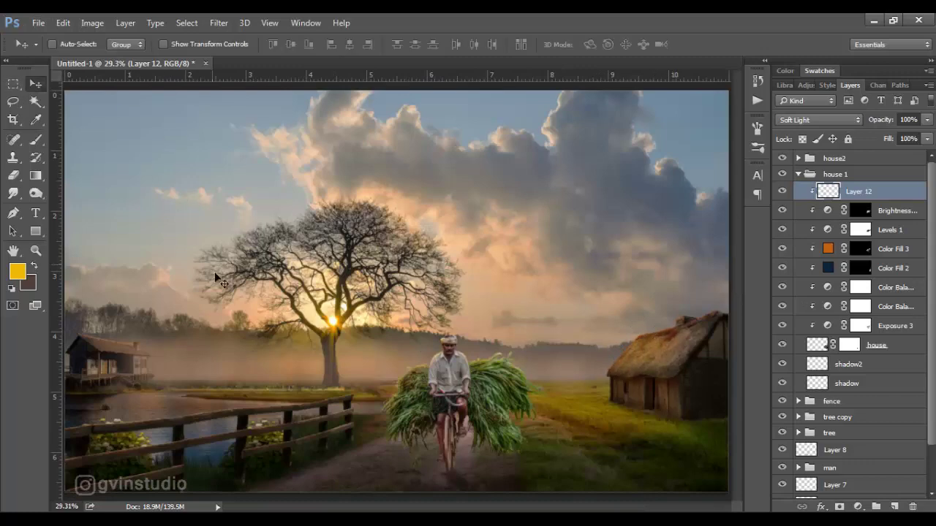
scroll(541, 354, "down", 2)
- Open the branches image and drag it into the composite above the house2 group
left_click(798, 174)
left_click(834, 158)
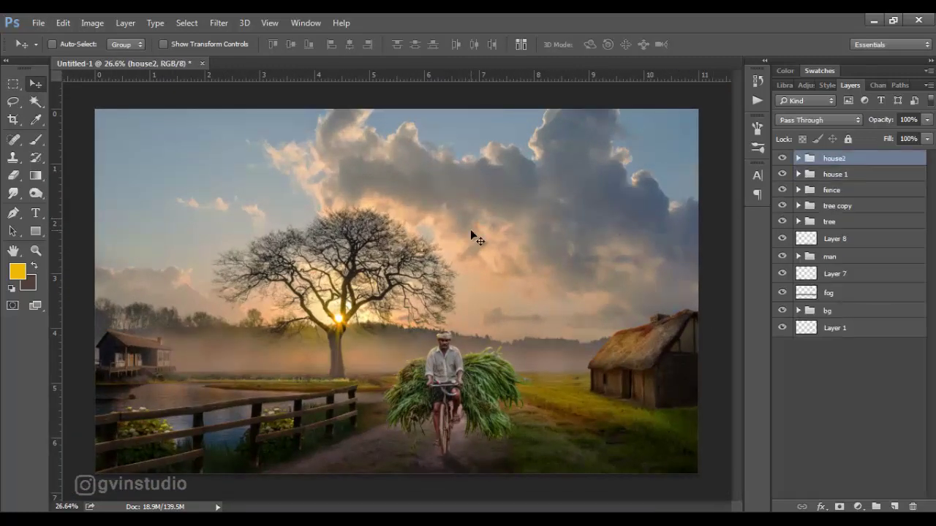
left_click(38, 23)
left_click(33, 46)
double_click(305, 160)
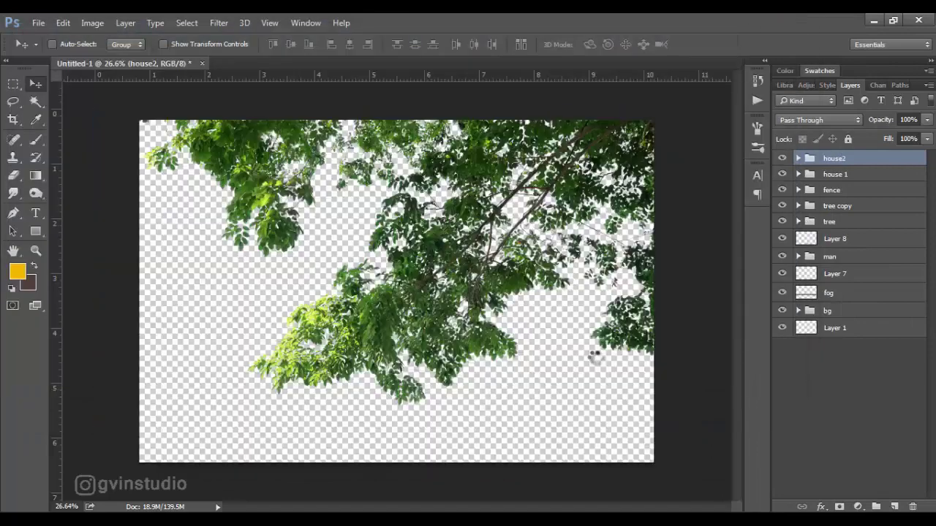
mouse_move(591, 355)
left_mouse_down()
mouse_move(185, 68)
mouse_move(622, 250)
left_mouse_up()
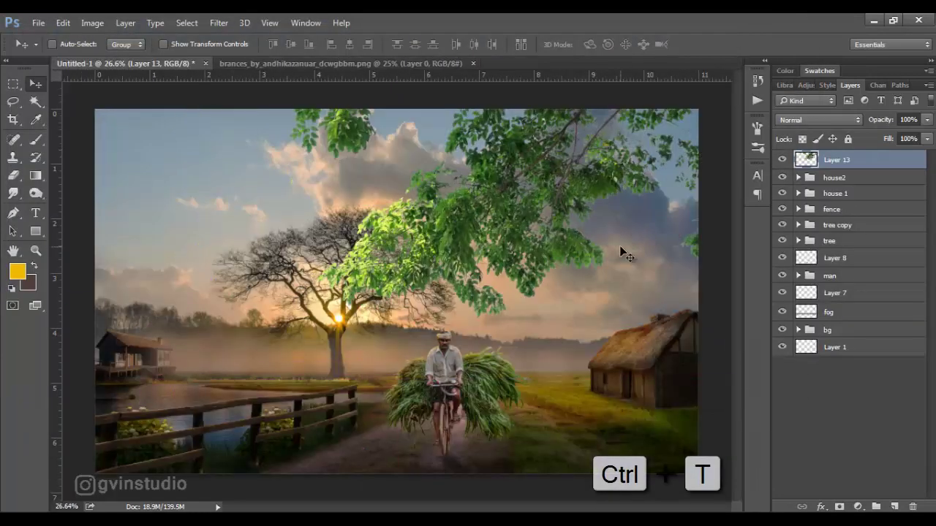
- Scale the branches down and place them at the top right
key("ctrl+t")
mouse_move(272, 303)
left_mouse_down()
mouse_move(426, 275)
mouse_move(460, 252)
left_mouse_up()
left_click_drag(632, 261, 629, 303)
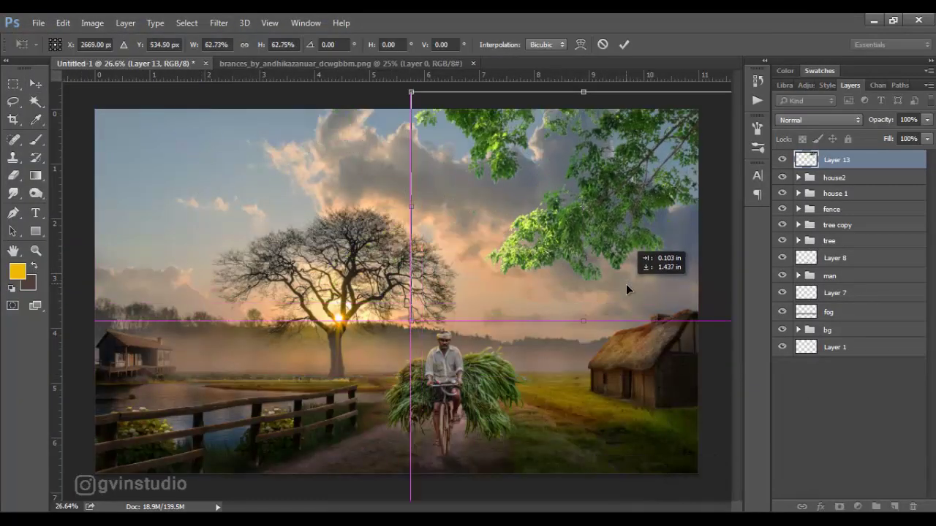
left_click(623, 44)
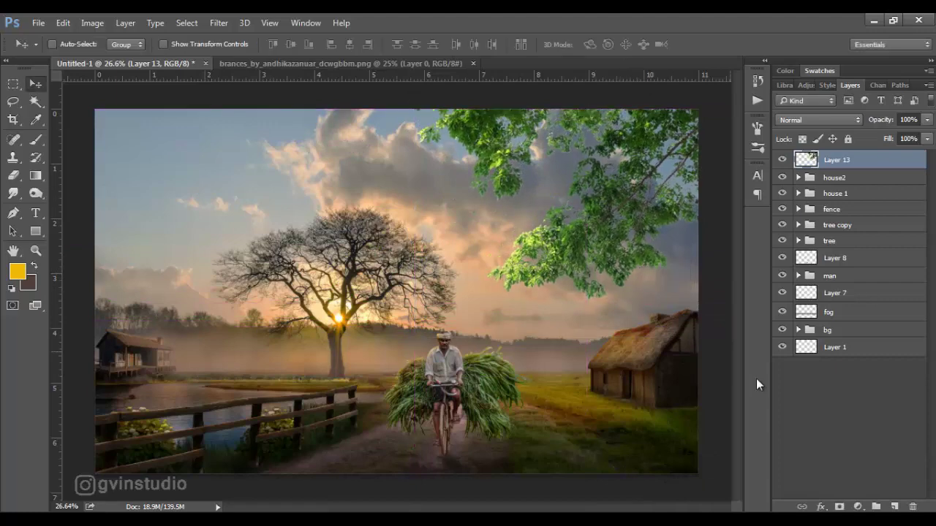
- Darken the branches with an Exposure adjustment of about -2.26
left_click(857, 506)
left_click(840, 301)
left_click_drag(551, 198, 257, 184)
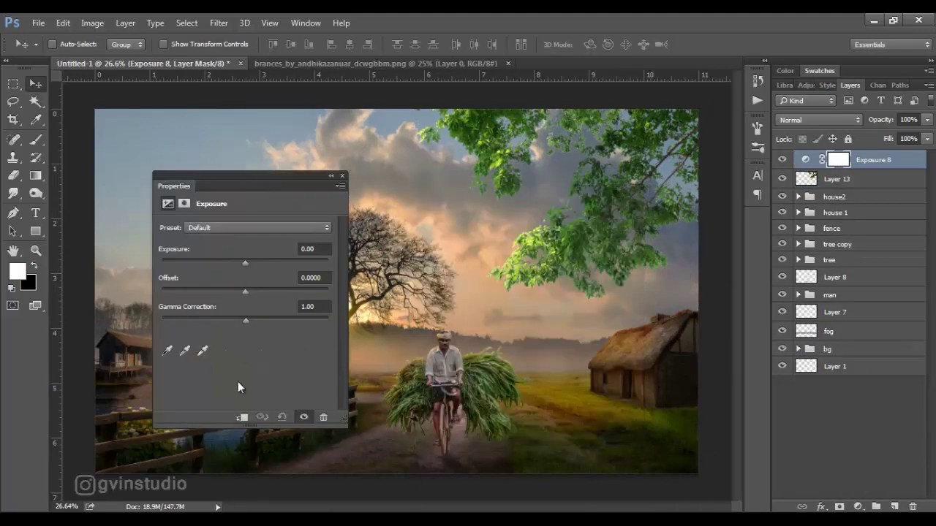
left_click_drag(245, 261, 216, 261)
left_click(341, 175)
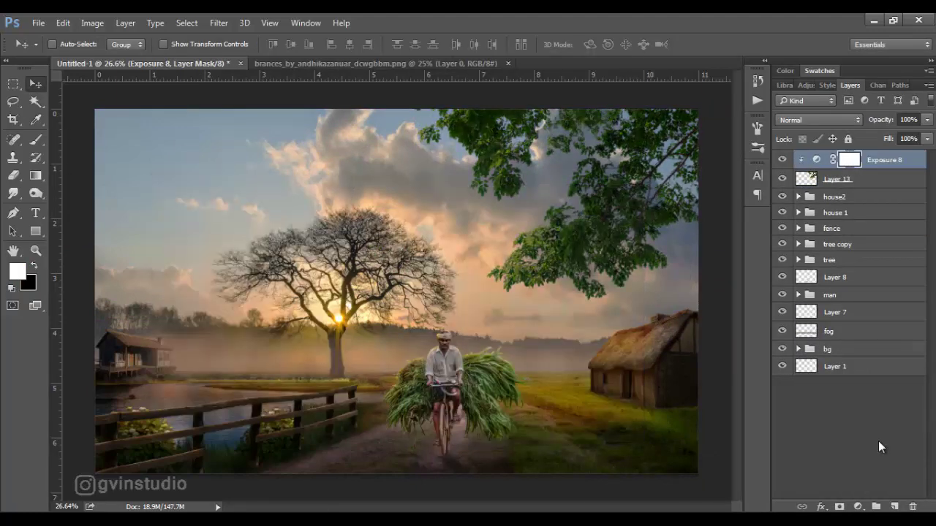
- Add a clipped Color Balance shifting the branch midtones toward blue
left_click(856, 506)
left_click(846, 348)
left_click(239, 419)
left_click_drag(228, 302, 218, 304)
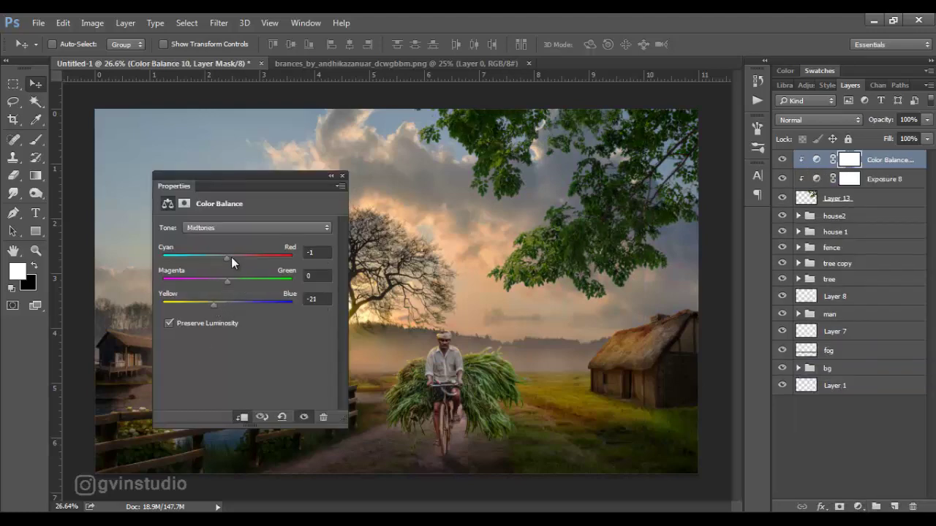
left_click(342, 176)
- Add a clipped Soft Light Layer 14 over the branches and paint on it
left_click(894, 508, "alt")
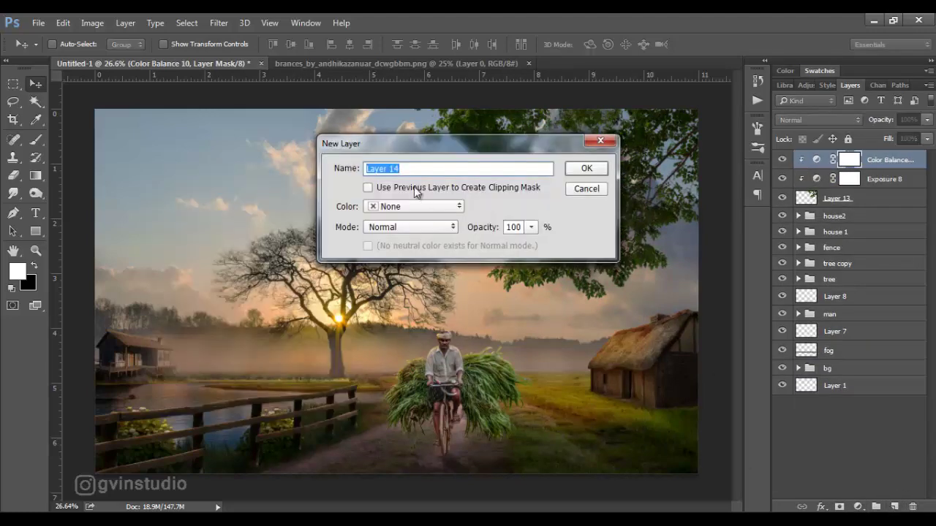
left_click(418, 224)
left_click(383, 173)
left_click(368, 183)
left_click(589, 168)
left_click(36, 140)
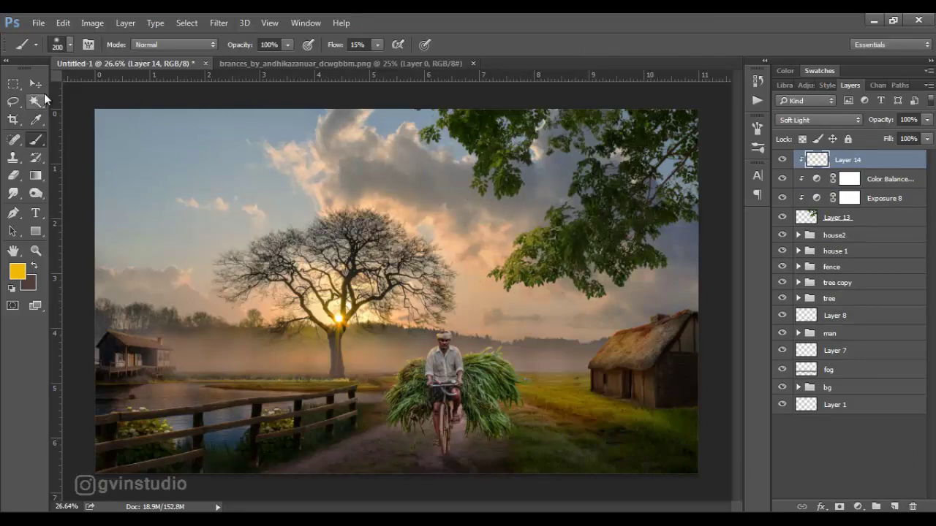
left_click(37, 85)
scroll(235, 288, "down", 3)
scroll(524, 295, "up", 2)
- Group Layer 13 through Layer 14 and add a Warming Filter (85) Photo Filter at 48%
left_click(835, 219, "shift")
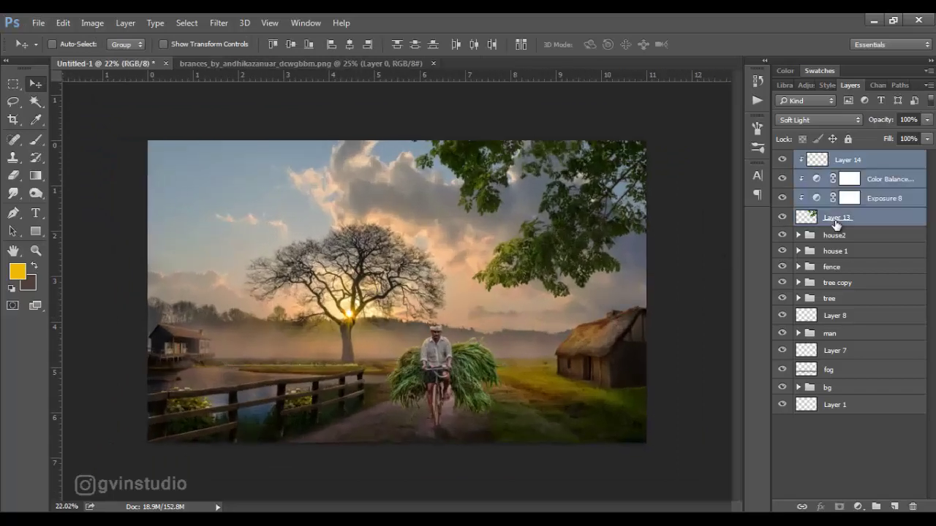
key("ctrl+g")
left_click(857, 506)
left_click(835, 382)
mouse_move(174, 170)
left_mouse_down()
mouse_move(364, 194)
mouse_move(134, 139)
left_mouse_up()
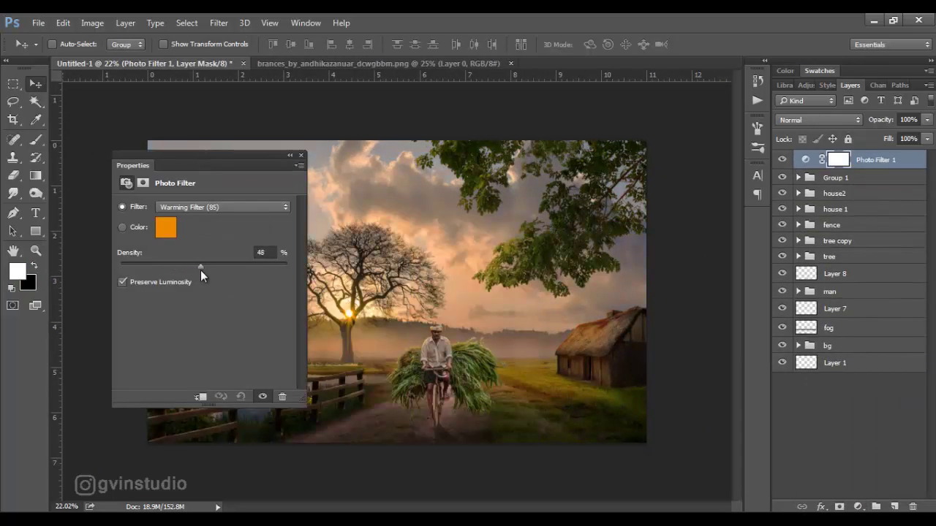
left_click(300, 155)
- Add a film-style Color Lookup at 46% opacity, then stamp the visible scene to Layer 15
left_click(858, 507)
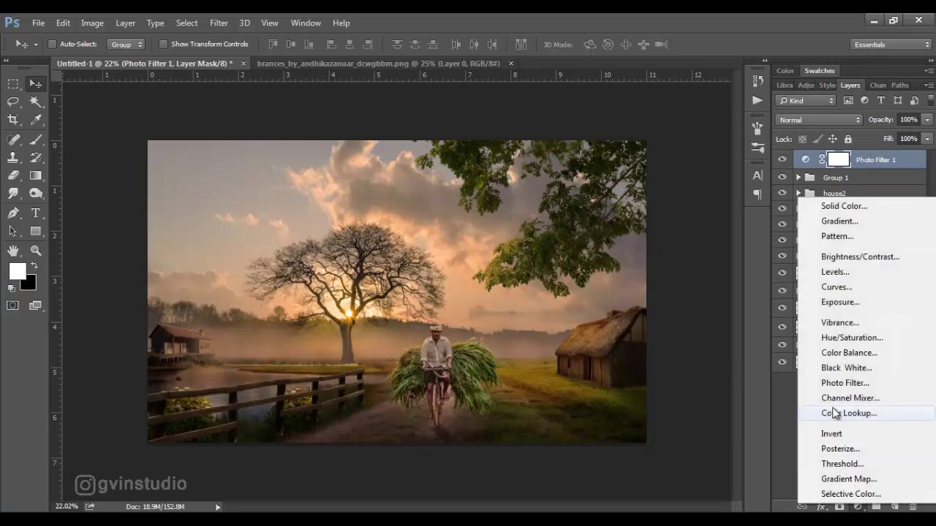
left_click(836, 356)
left_click(231, 207)
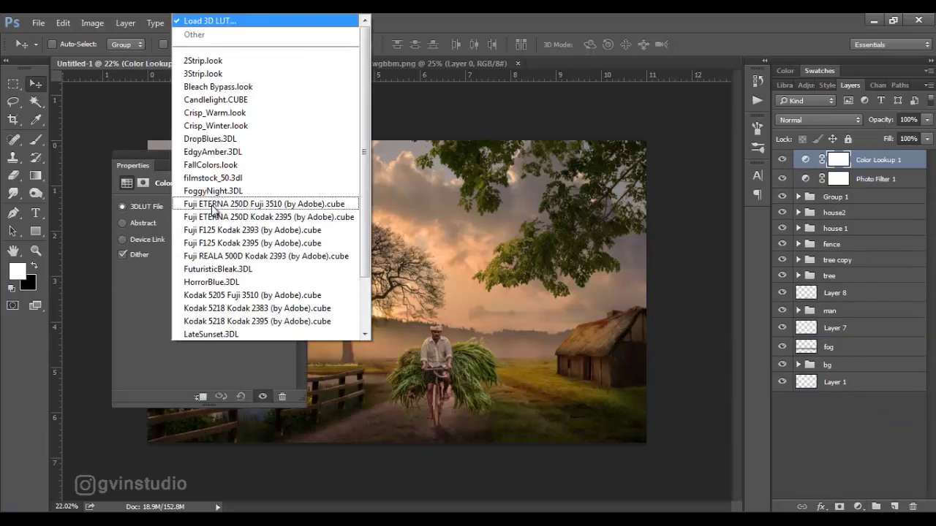
left_click(219, 139)
left_click(300, 155)
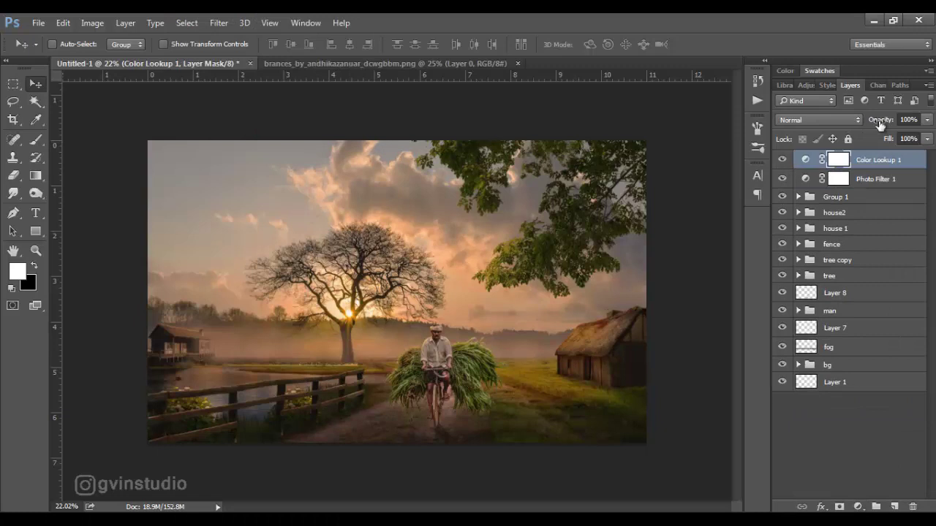
left_click_drag(879, 124, 865, 124)
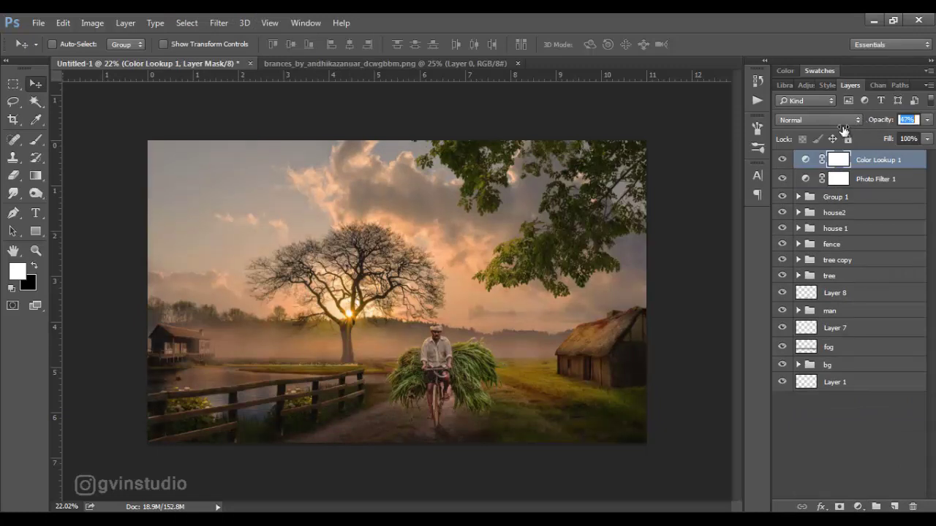
key("ctrl+shift+alt+e")
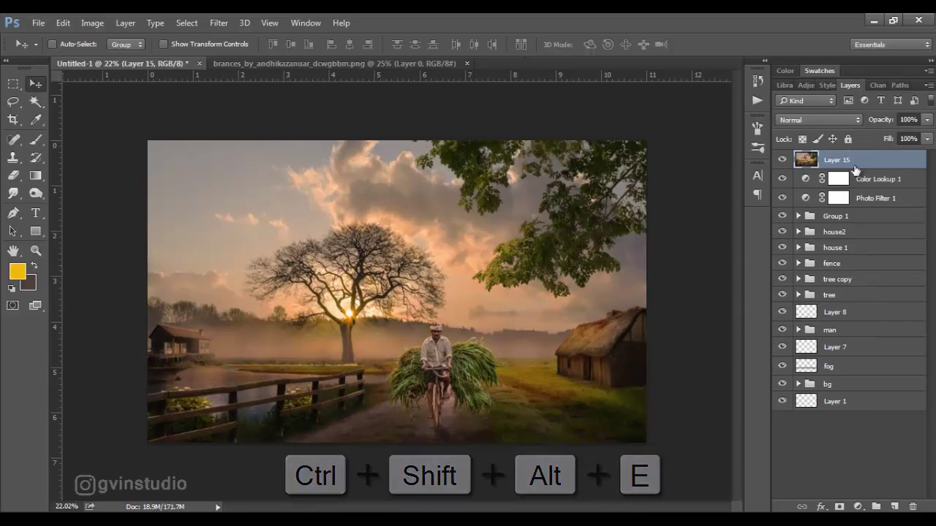
- Convert stamped Layer 15 to a smart object for Camera Raw filtering
right_click(837, 160)
left_click(633, 196)
left_click(219, 22)
left_click(255, 95)
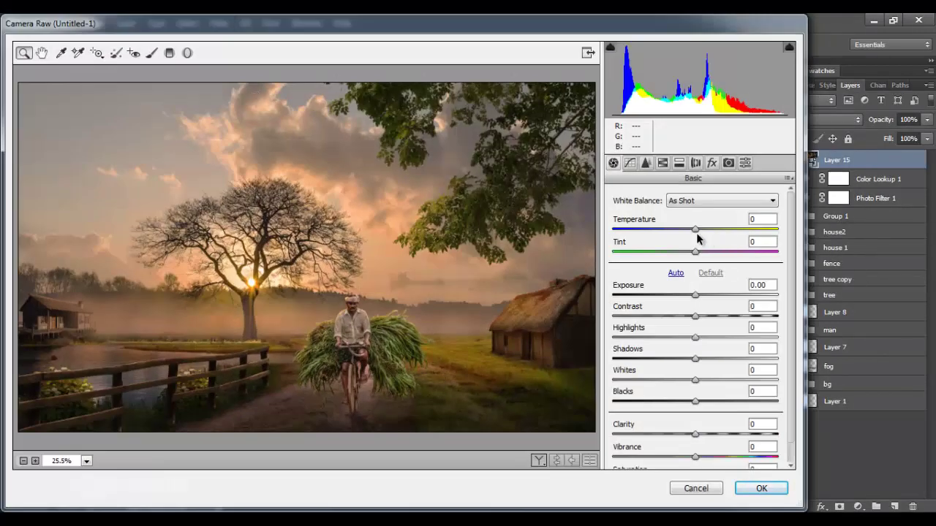
- Warm the temperature, add clarity +10, lift darks +5 and boost green saturation in Camera Raw
mouse_move(695, 228)
left_mouse_down()
mouse_move(704, 229)
mouse_move(699, 252)
left_mouse_up()
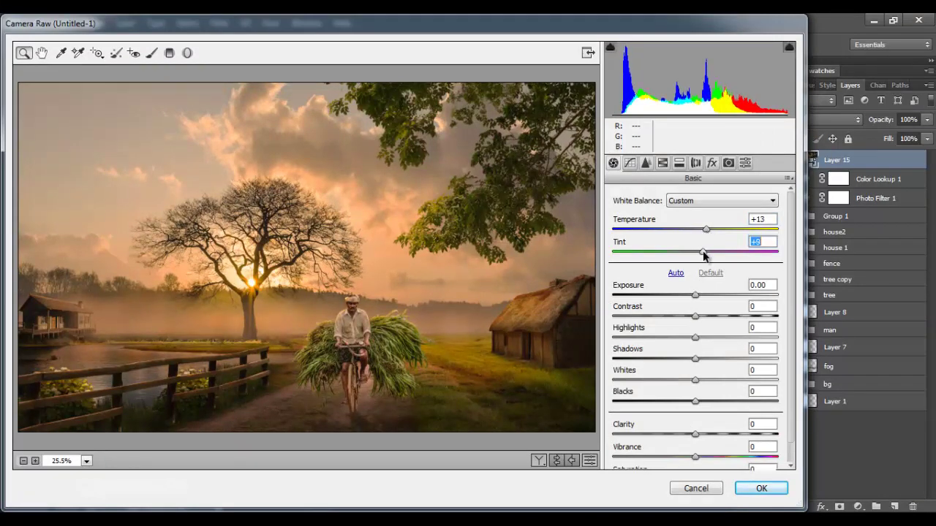
mouse_move(695, 436)
left_mouse_down()
mouse_move(703, 437)
mouse_move(703, 394)
left_mouse_up()
left_click(628, 162)
scroll(793, 441, "down", 1)
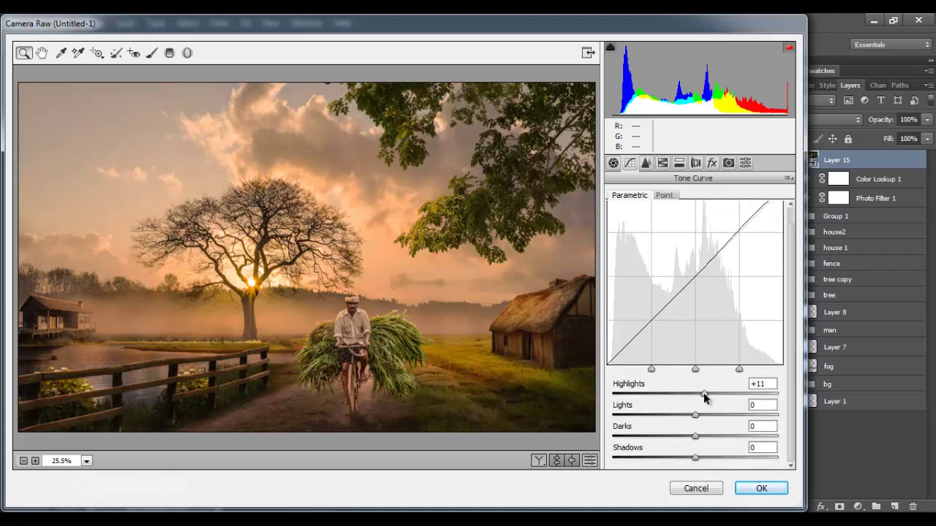
left_click_drag(695, 437, 699, 458)
left_click(662, 162)
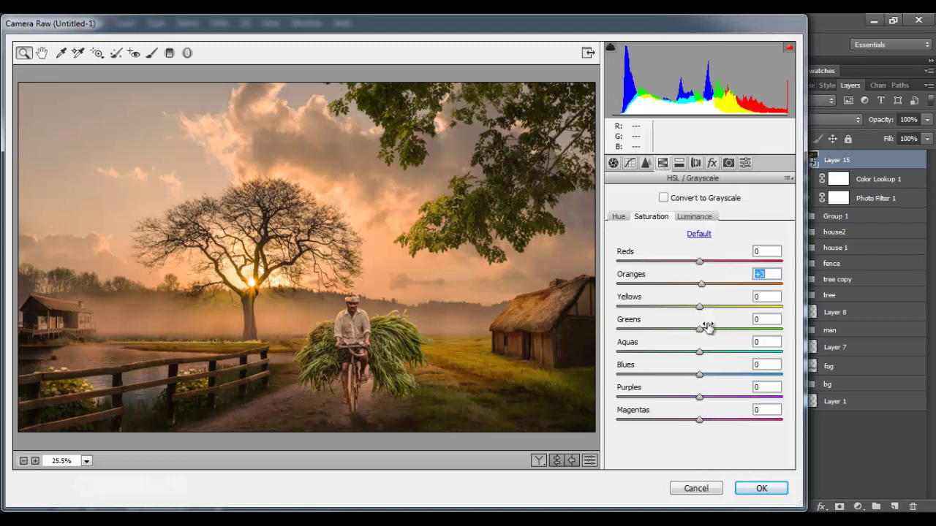
left_click_drag(708, 327, 699, 352)
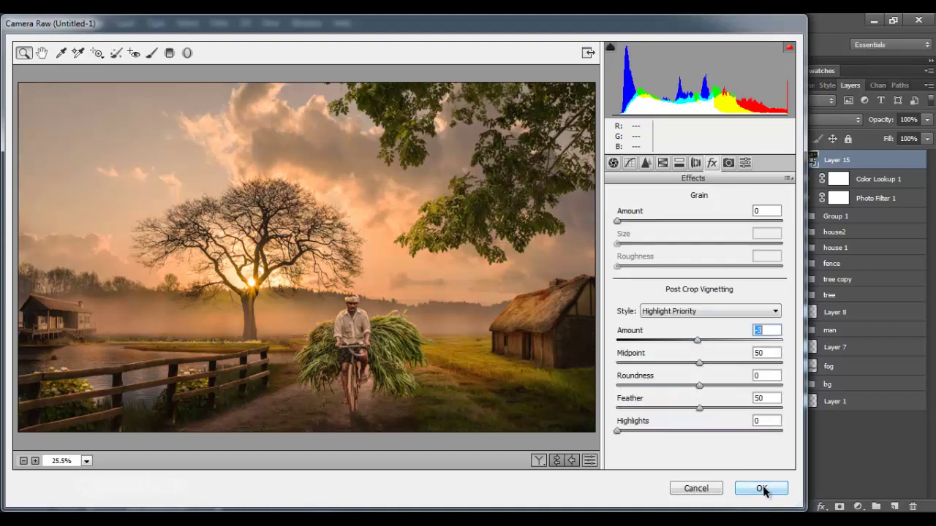
left_click(762, 489)
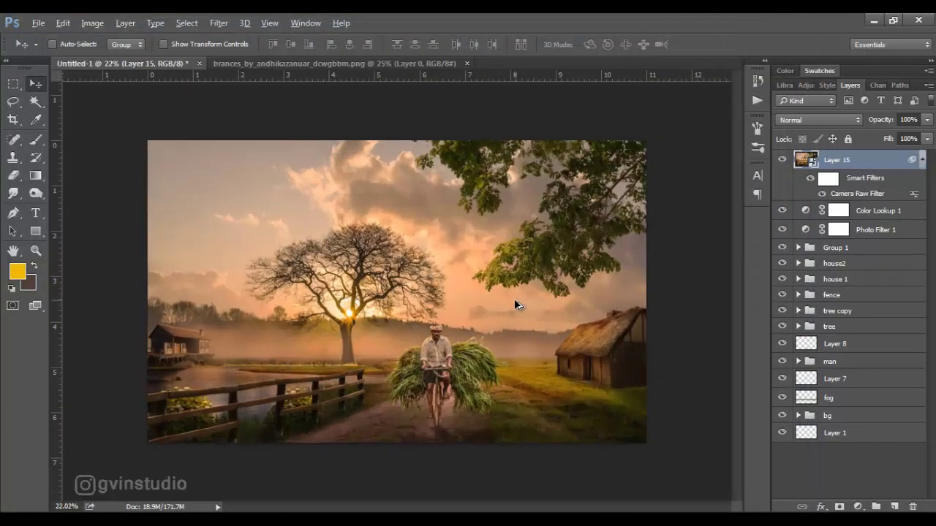